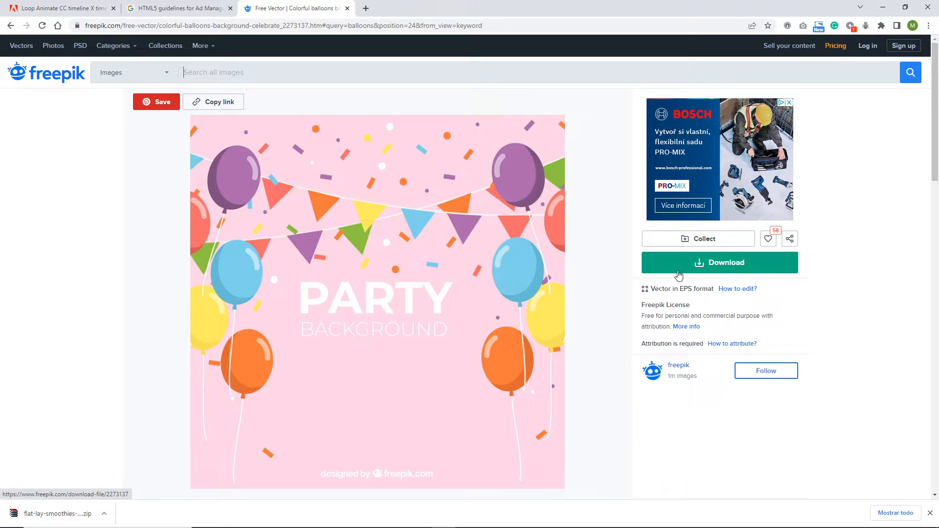
# Show the balloon vector's download options, and extract the colorful-balloons-background-celebrate ZIP archive directly into the freepik folder.
pyautogui.click(680, 274)
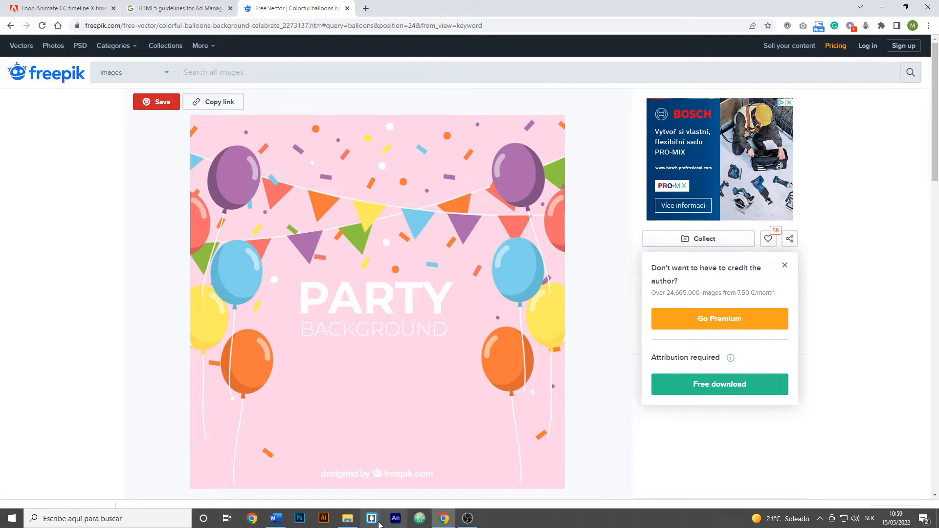
pyautogui.click(347, 518)
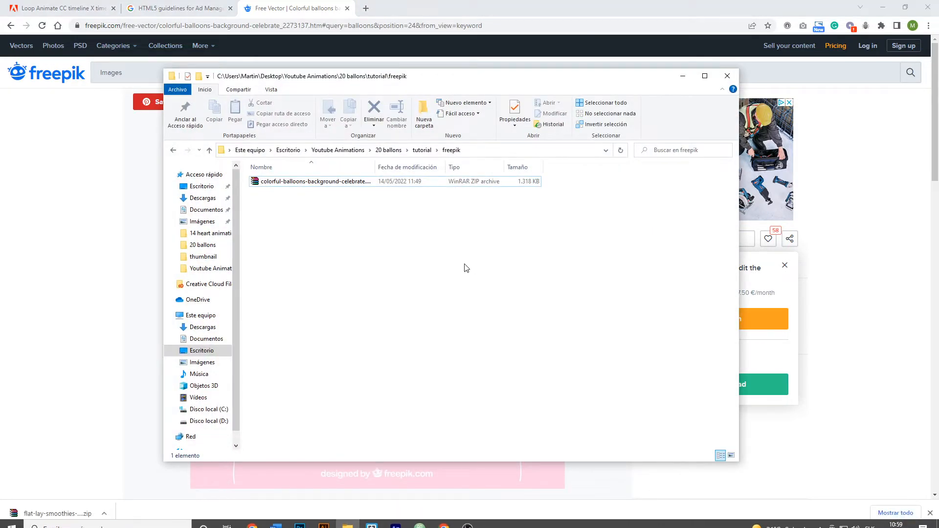
pyautogui.click(308, 186)
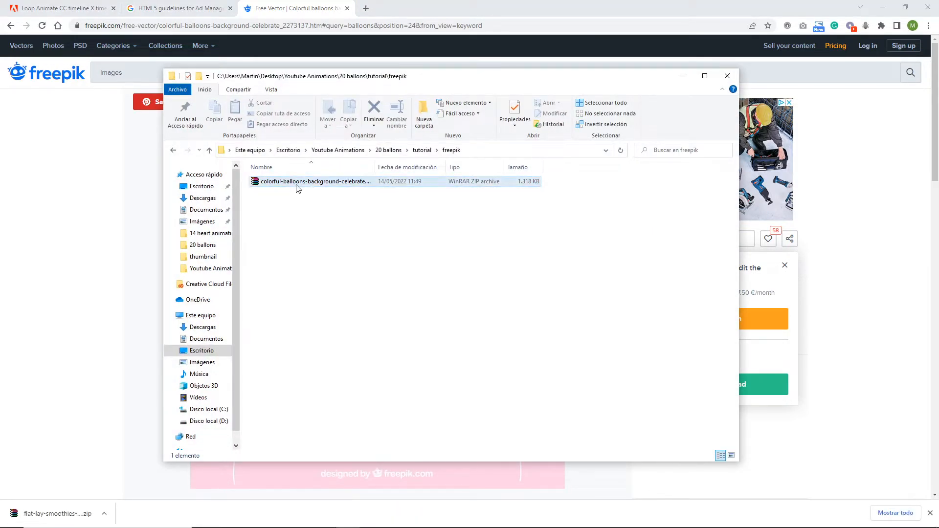
pyautogui.rightClick(296, 187)
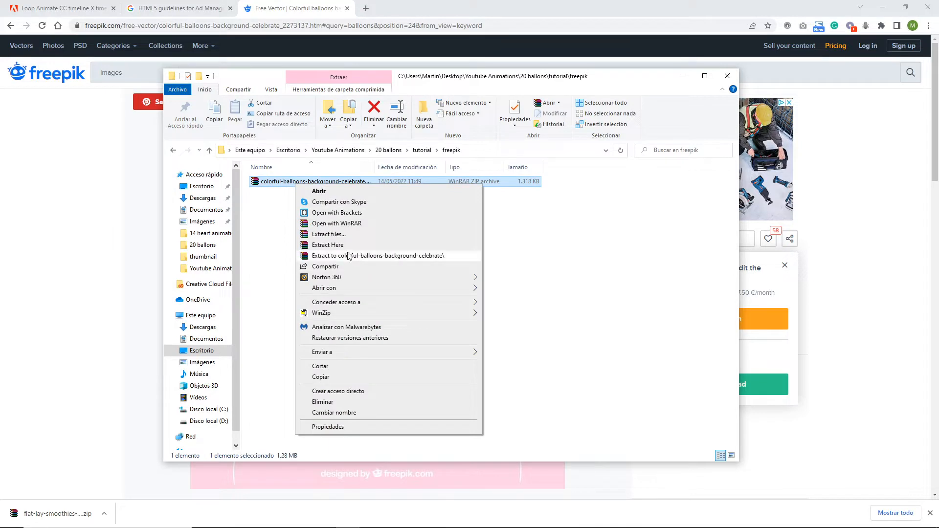
pyautogui.click(338, 245)
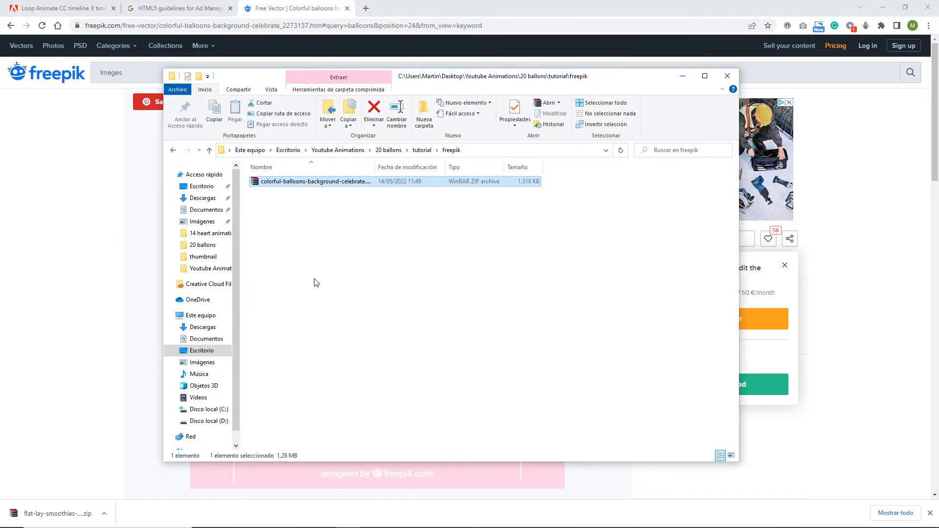
pyautogui.click(401, 313)
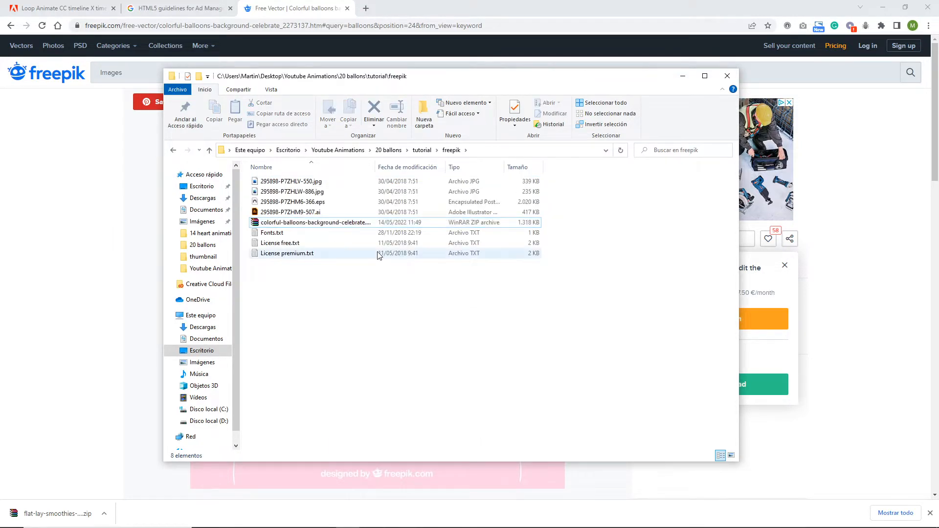
# Open 295898-P7ZHM9-507.ai in Illustrator and close the missing fonts notice without replacing any fonts.
pyautogui.click(304, 215)
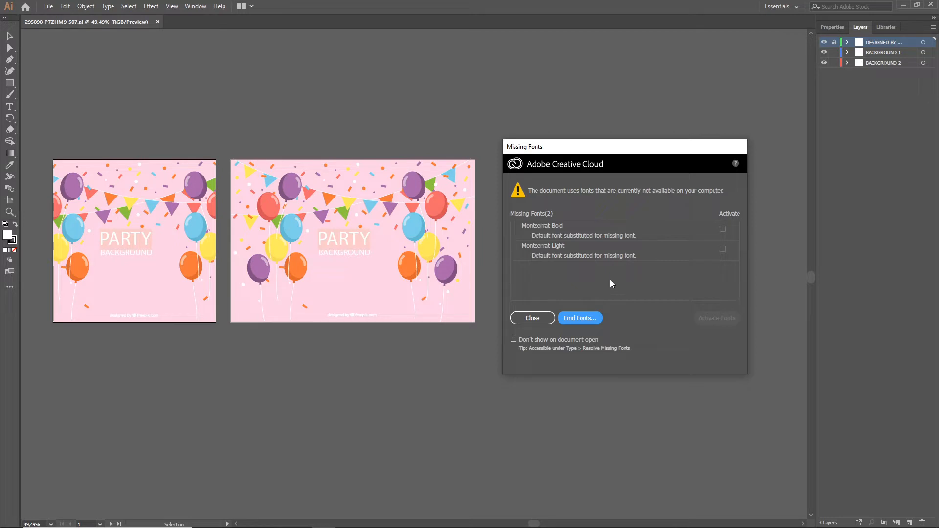
pyautogui.click(538, 321)
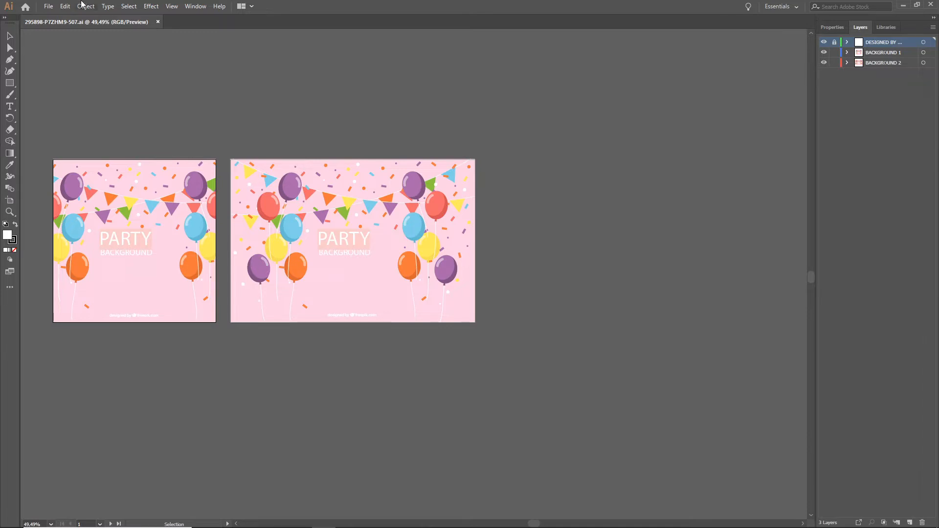
# Create a new 800 x 800 px document in RGB color mode at 72 ppi.
pyautogui.click(48, 6)
pyautogui.click(64, 18)
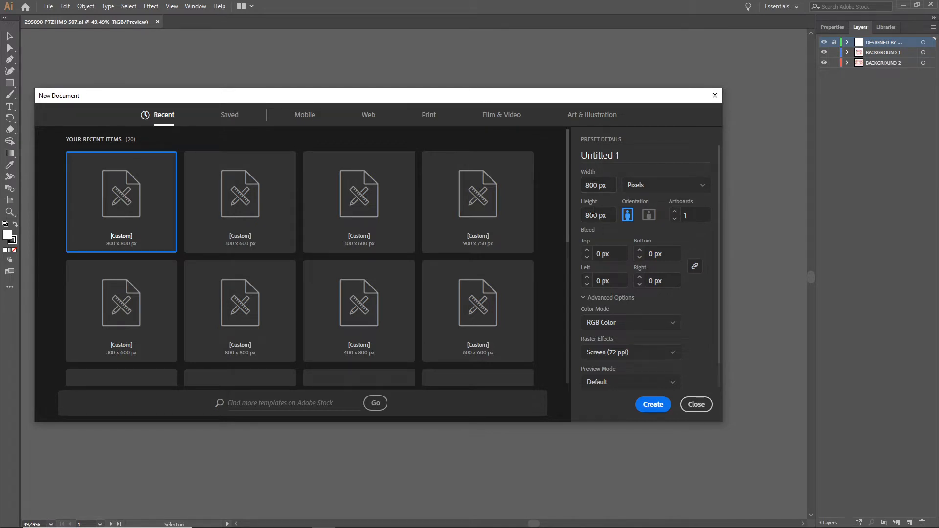
pyautogui.click(665, 409)
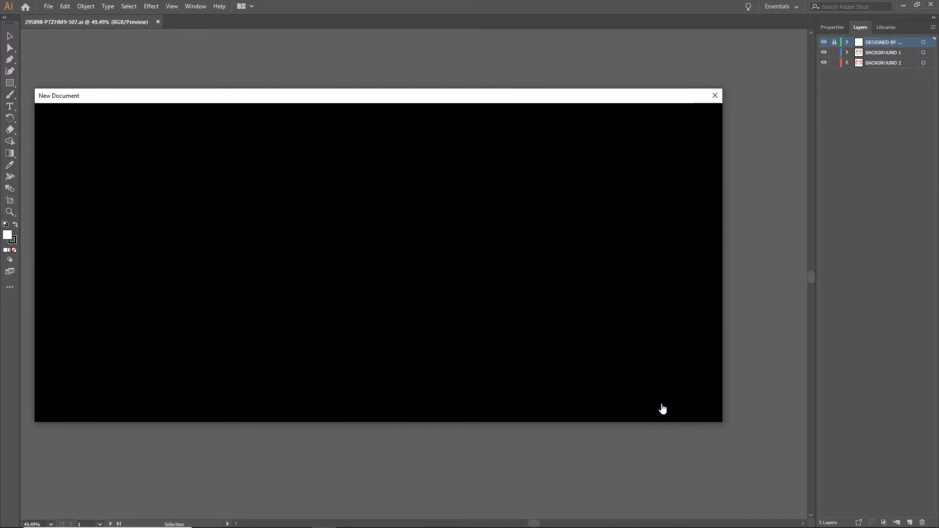
# Return to the 295898-P7ZHM9-507.ai document and ungroup the wide party background artwork.
pyautogui.click(101, 21)
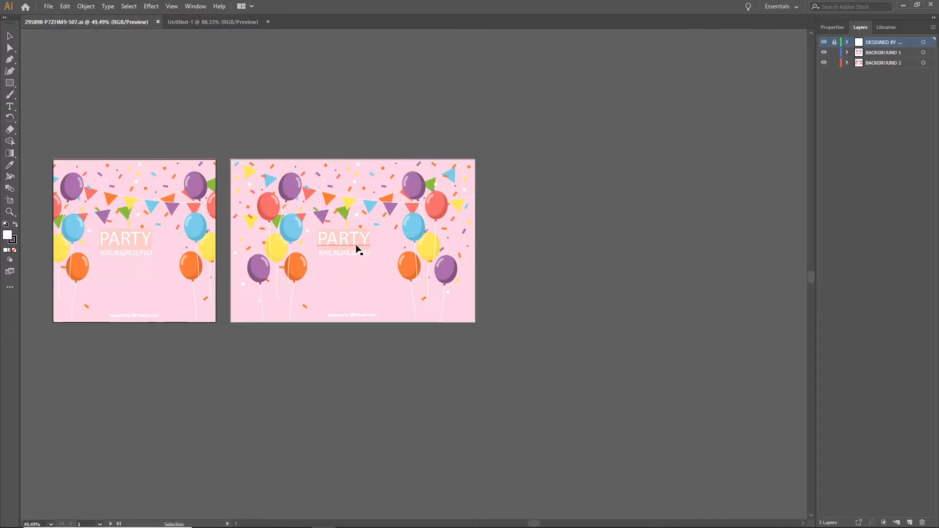
pyautogui.scroll(2, 318, 255)
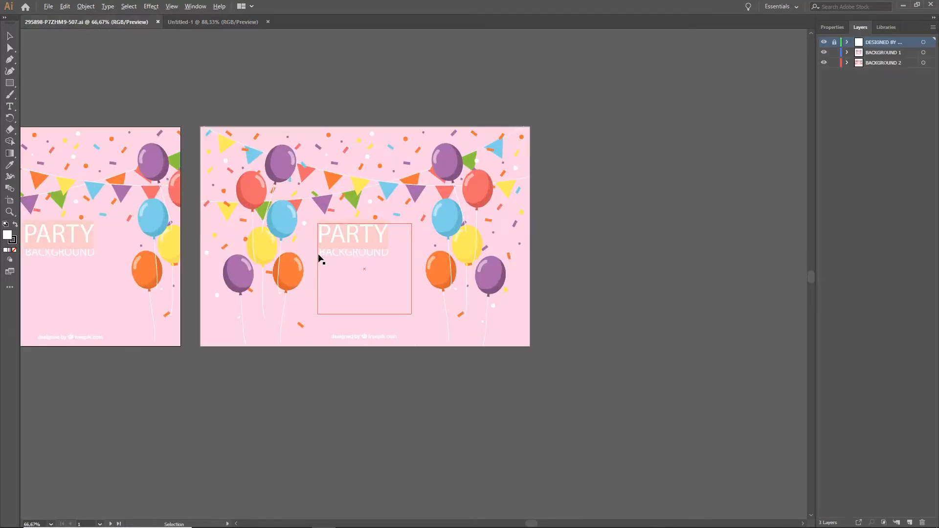
pyautogui.moveTo(325, 277); pyautogui.dragTo(520, 272)
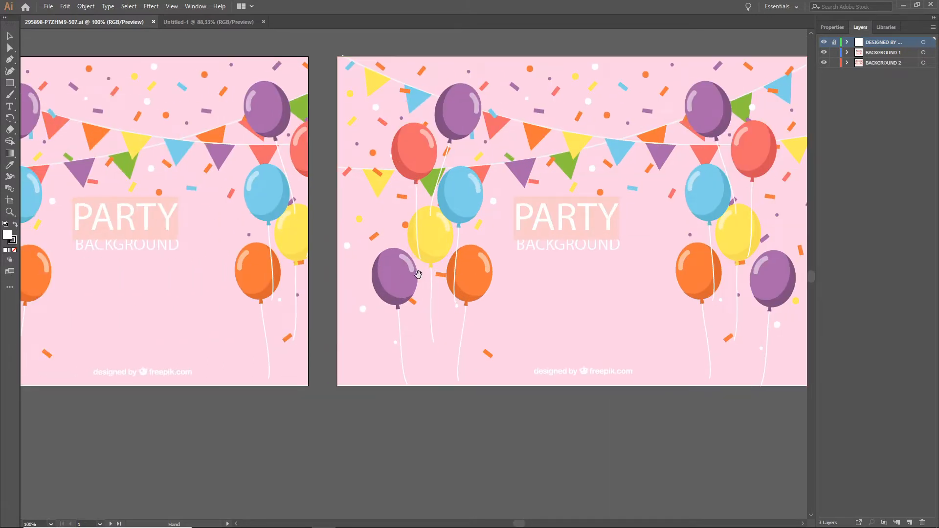
pyautogui.moveTo(416, 275); pyautogui.dragTo(498, 268)
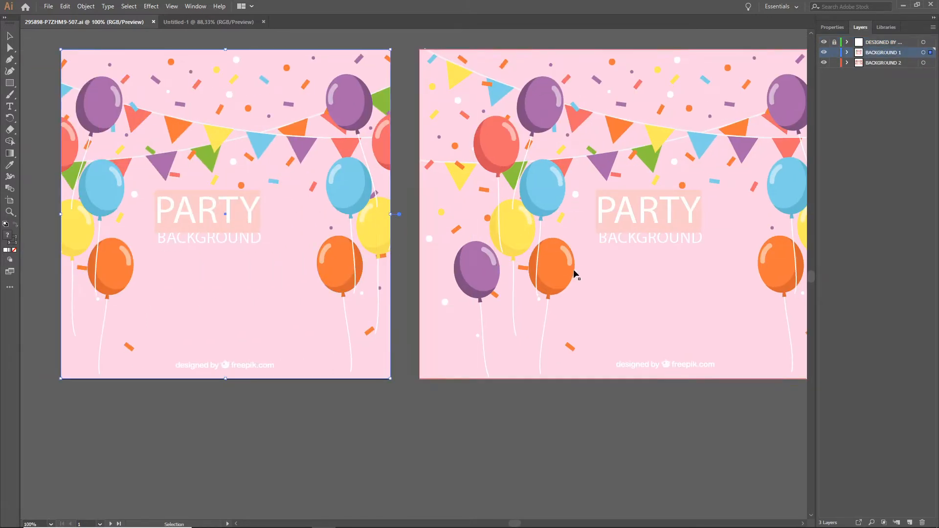
pyautogui.click(623, 277)
pyautogui.moveTo(711, 273); pyautogui.dragTo(478, 301)
pyautogui.click(764, 289)
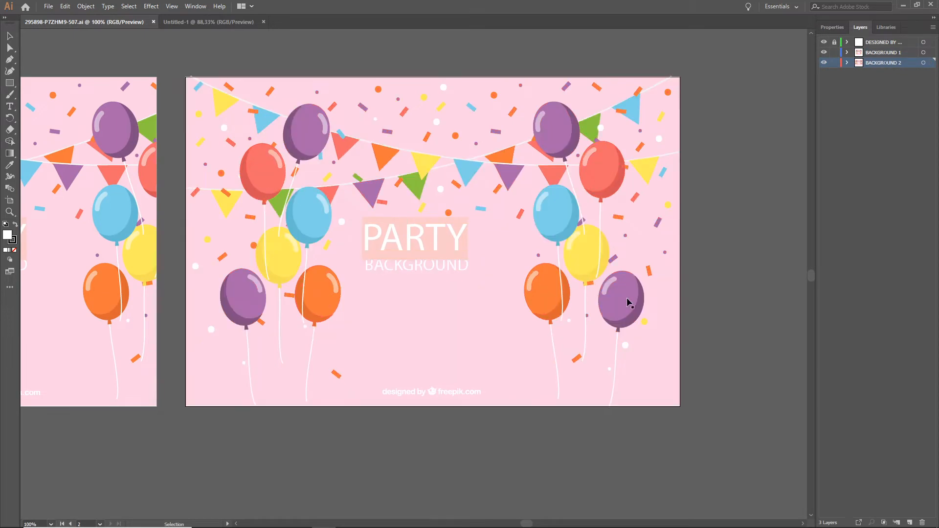
pyautogui.click(337, 306)
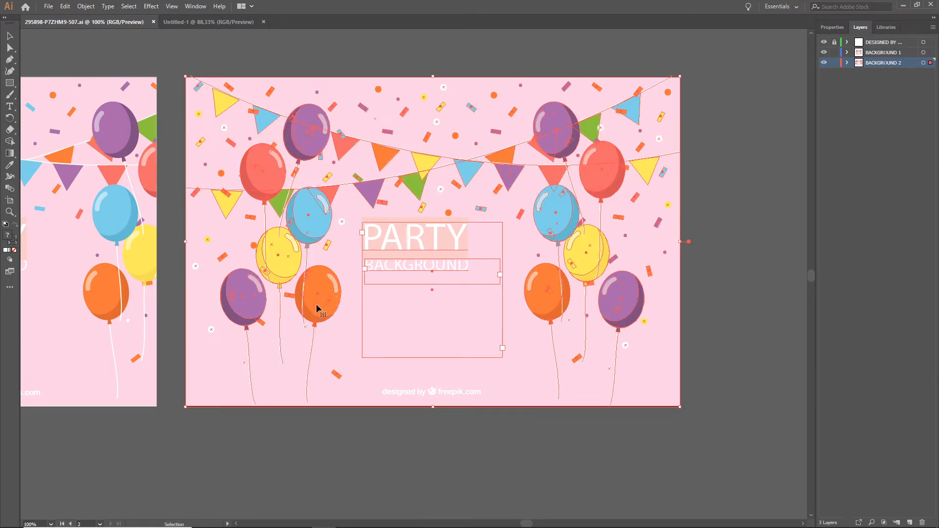
pyautogui.moveTo(316, 305); pyautogui.dragTo(364, 272)
pyautogui.hotkey('ctrl', 'z')
pyautogui.rightClick(314, 228)
pyautogui.click(342, 308)
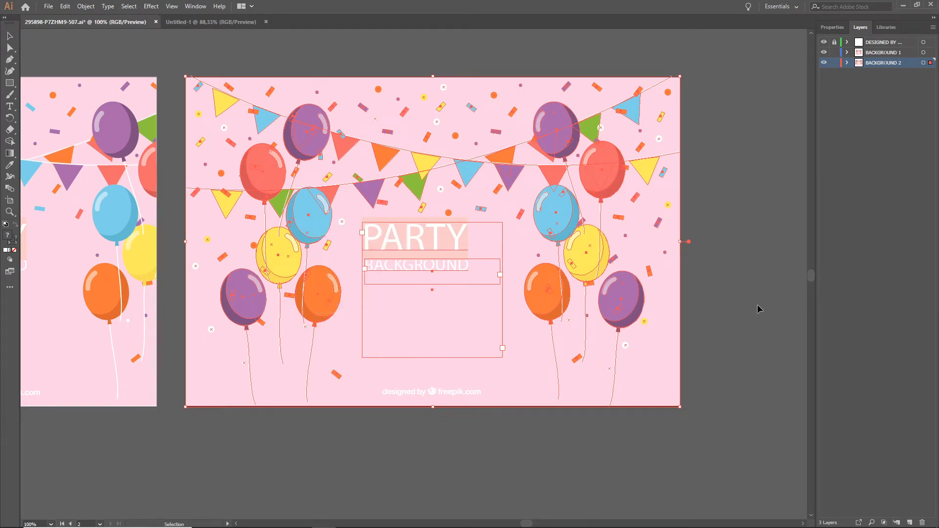
pyautogui.click(742, 308)
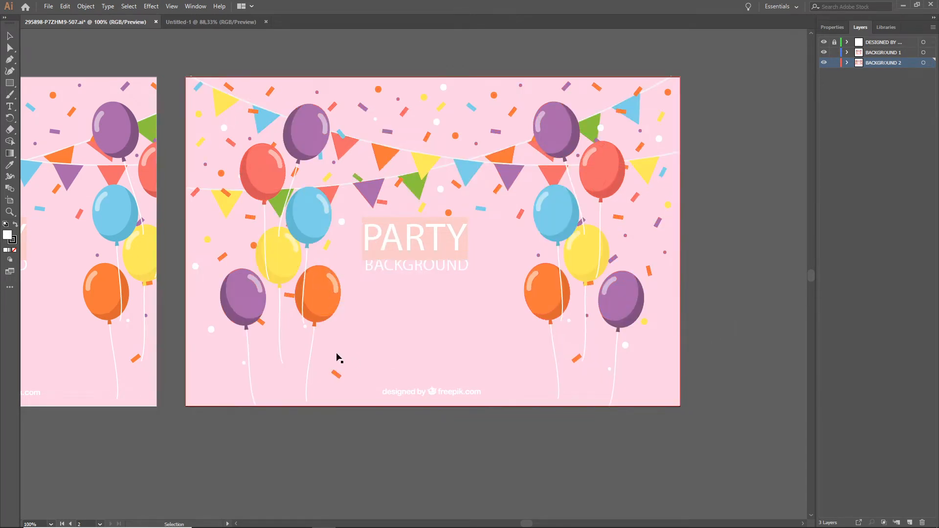
# Move the group of balloons down and slightly right on the wide background, and check that the bunting selects separately.
pyautogui.click(325, 315)
pyautogui.moveTo(324, 290)
pyautogui.mouseDown()
pyautogui.moveTo(341, 358)
pyautogui.moveTo(326, 278)
pyautogui.mouseUp()
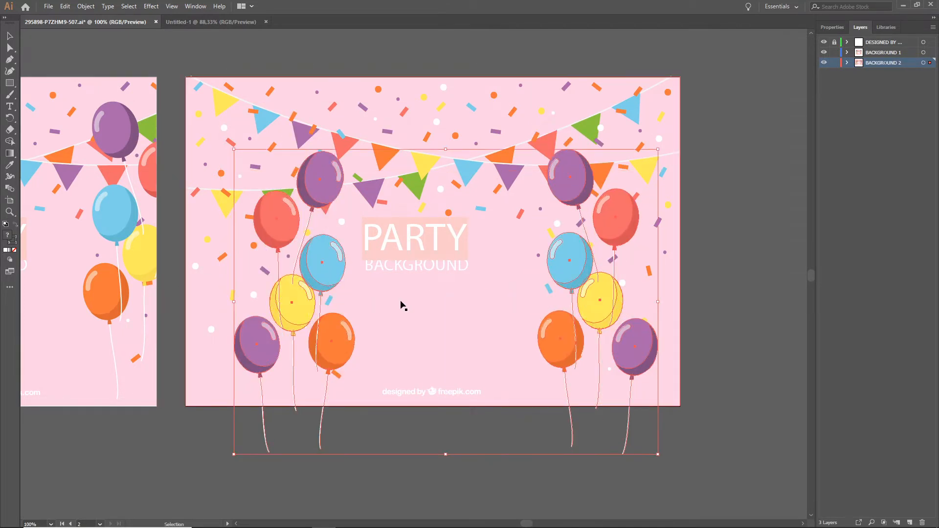
pyautogui.click(446, 253)
pyautogui.click(424, 166)
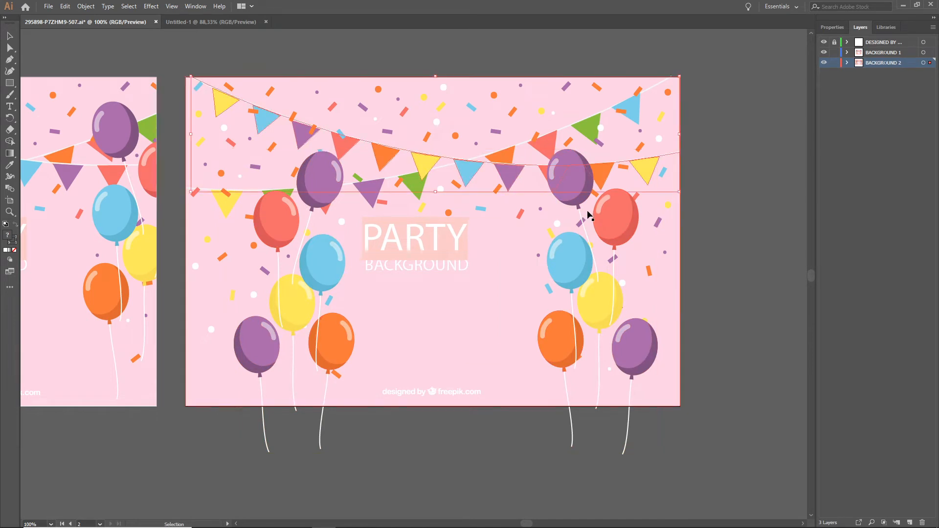
pyautogui.click(747, 283)
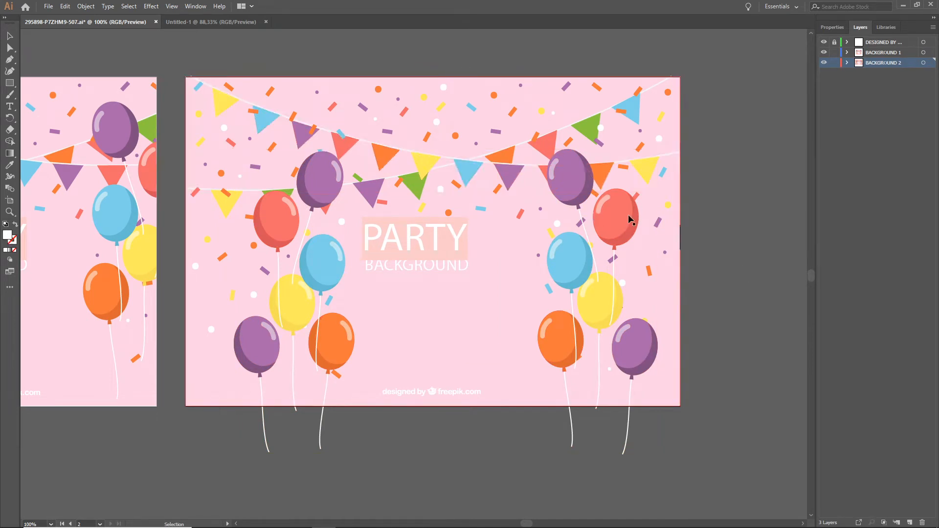
# Copy the balloon group into the Untitled-1 document and move it up and left so it fits inside the artboard.
pyautogui.click(339, 277)
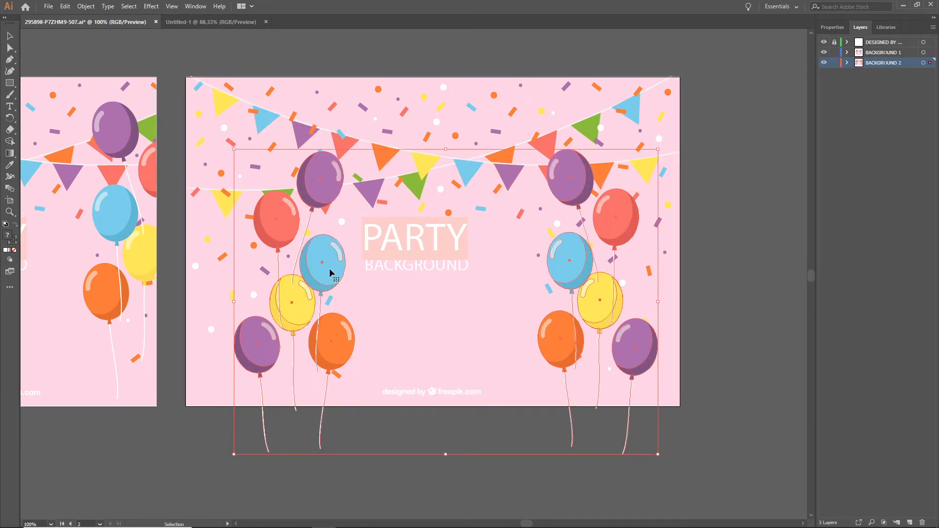
pyautogui.moveTo(330, 268); pyautogui.dragTo(371, 270)
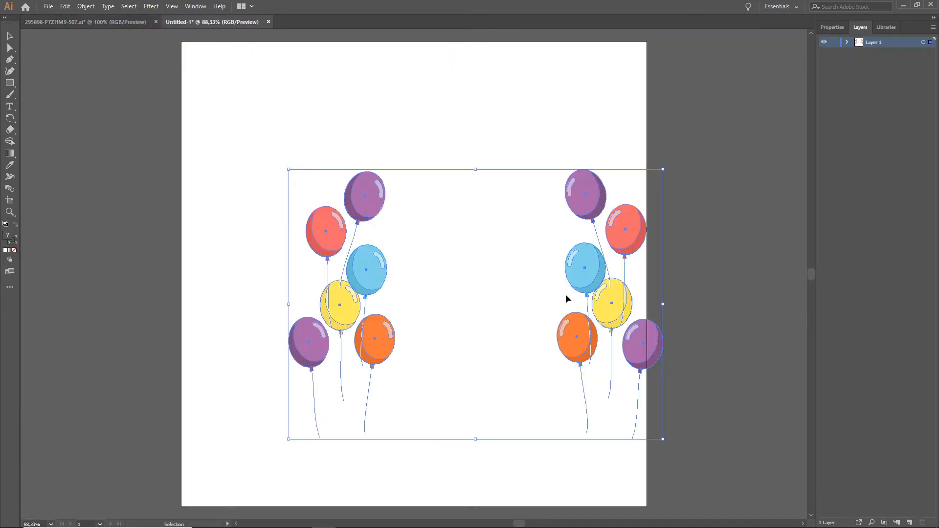
pyautogui.moveTo(565, 295); pyautogui.dragTo(511, 237)
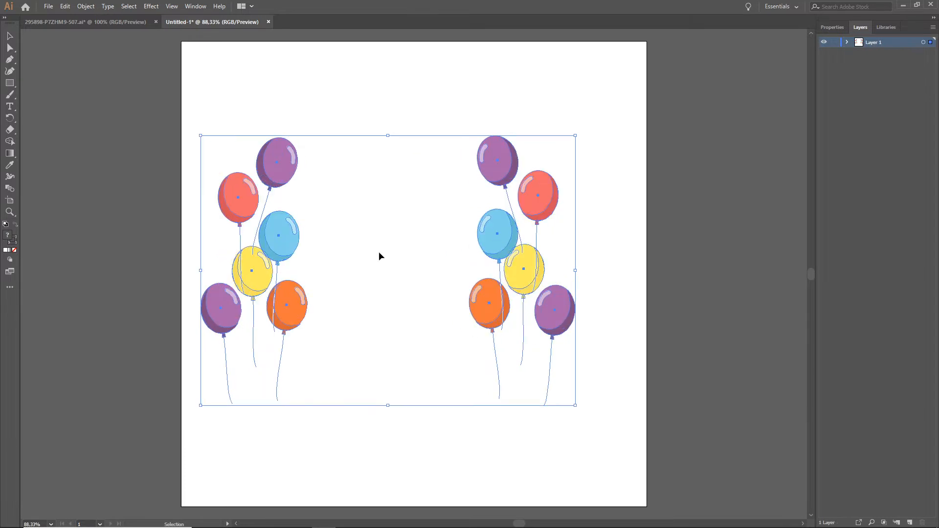
# Ungroup the copied balloons into their two clusters and delete the right-hand cluster.
pyautogui.rightClick(287, 238)
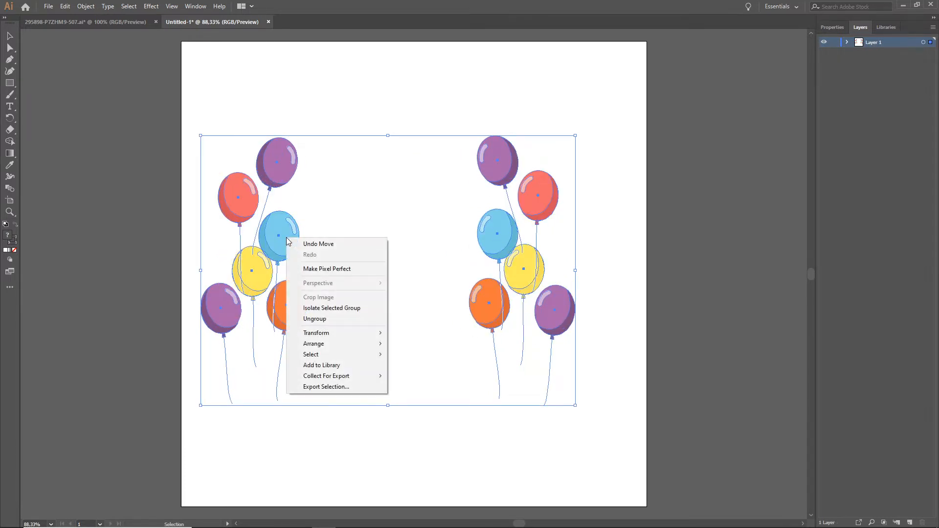
pyautogui.click(336, 318)
pyautogui.click(443, 114)
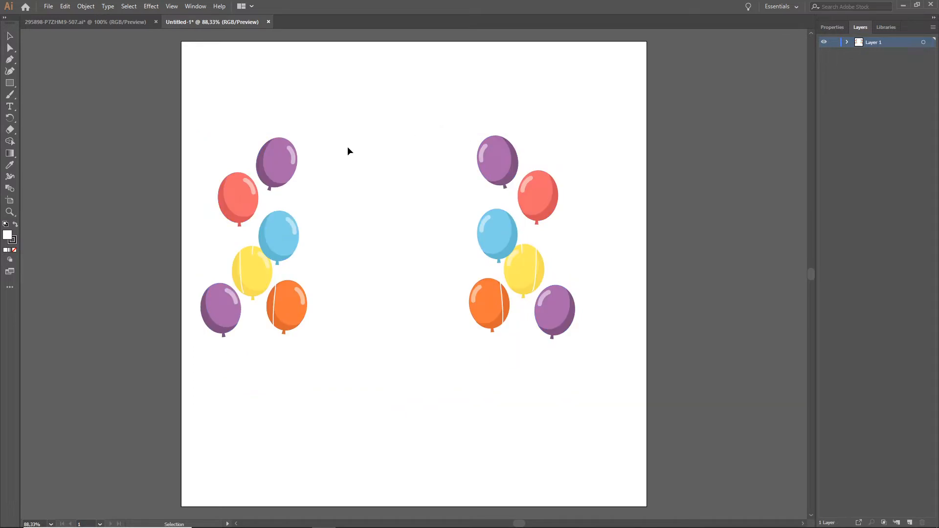
pyautogui.click(277, 168)
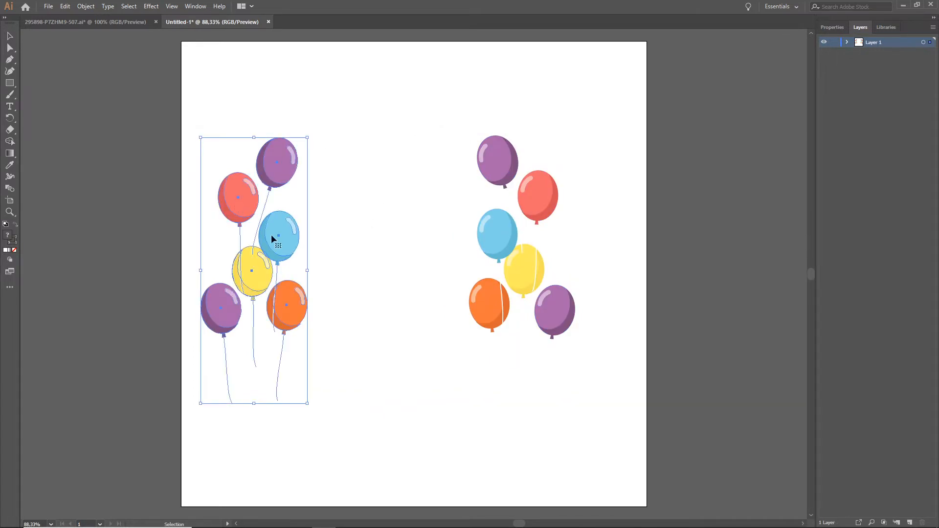
pyautogui.moveTo(272, 238); pyautogui.dragTo(519, 239)
pyautogui.click(558, 392)
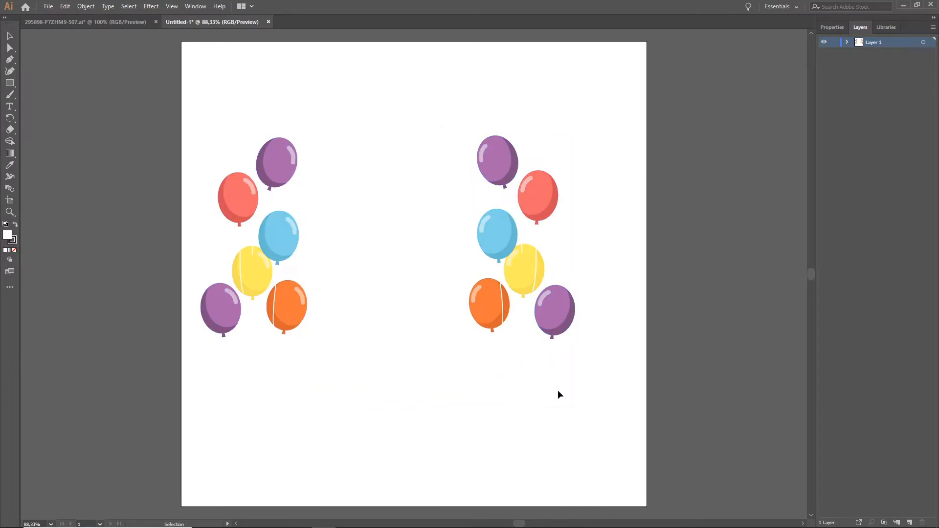
pyautogui.click(561, 303)
pyautogui.press('Delete')
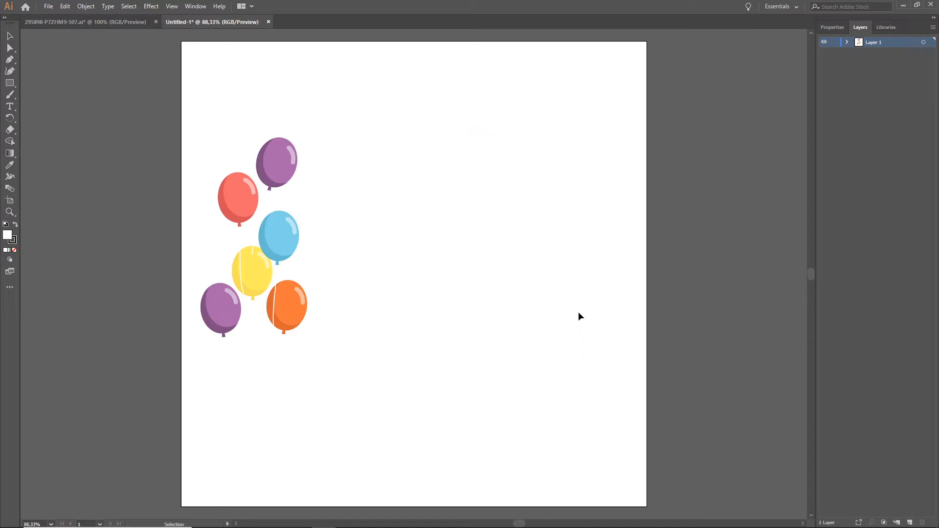
# Move the remaining balloon cluster right toward the artboard's middle and ungroup it into individually selectable balloons.
pyautogui.moveTo(280, 167); pyautogui.dragTo(351, 171)
pyautogui.rightClick(352, 171)
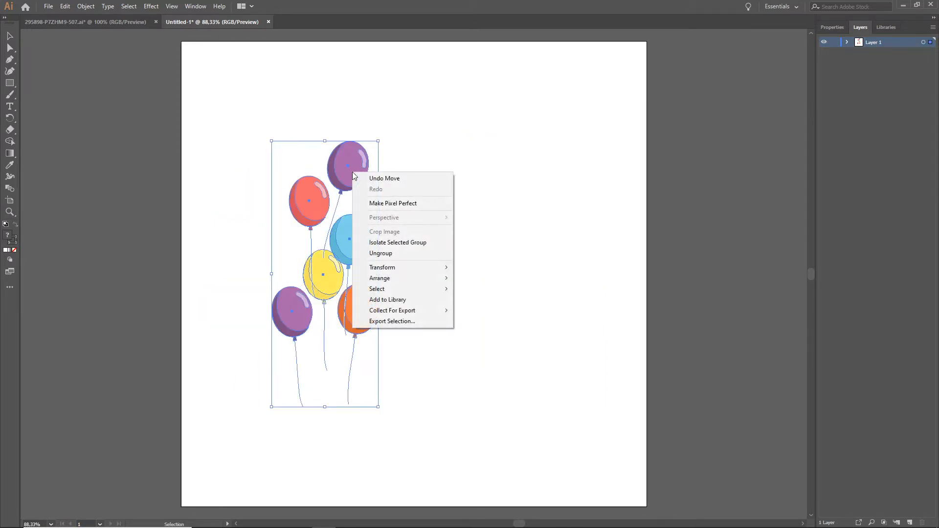
pyautogui.click(388, 253)
pyautogui.click(496, 266)
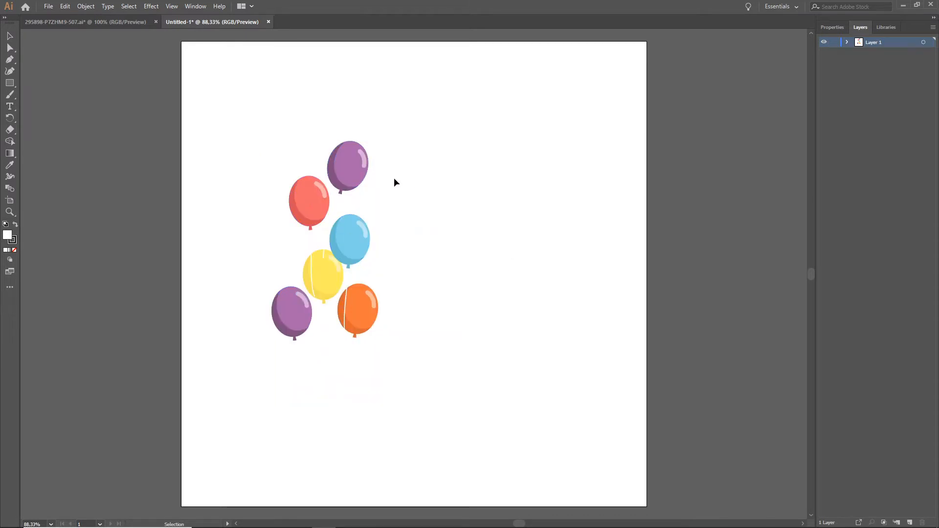
pyautogui.click(365, 159)
pyautogui.click(311, 199)
pyautogui.click(366, 245)
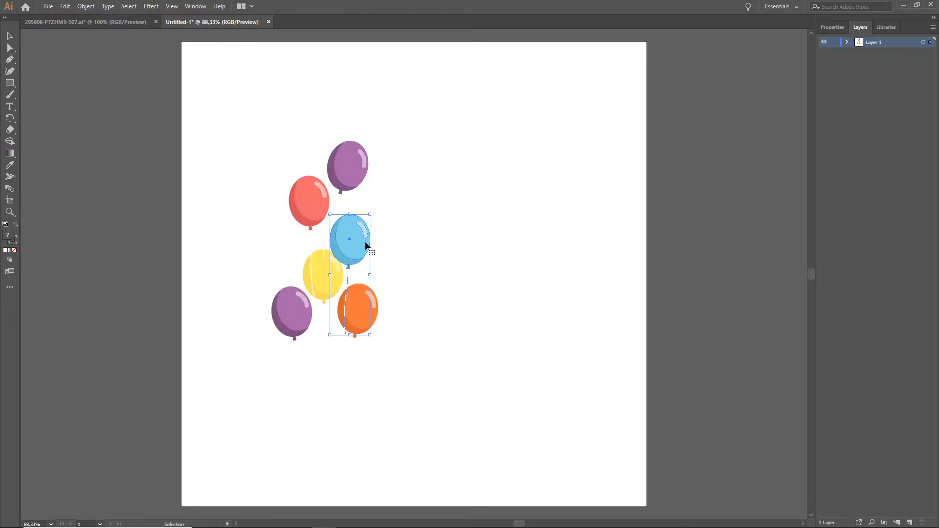
pyautogui.click(494, 333)
# Delete the lower-left purple balloon together with its string from the cluster.
pyautogui.click(288, 317)
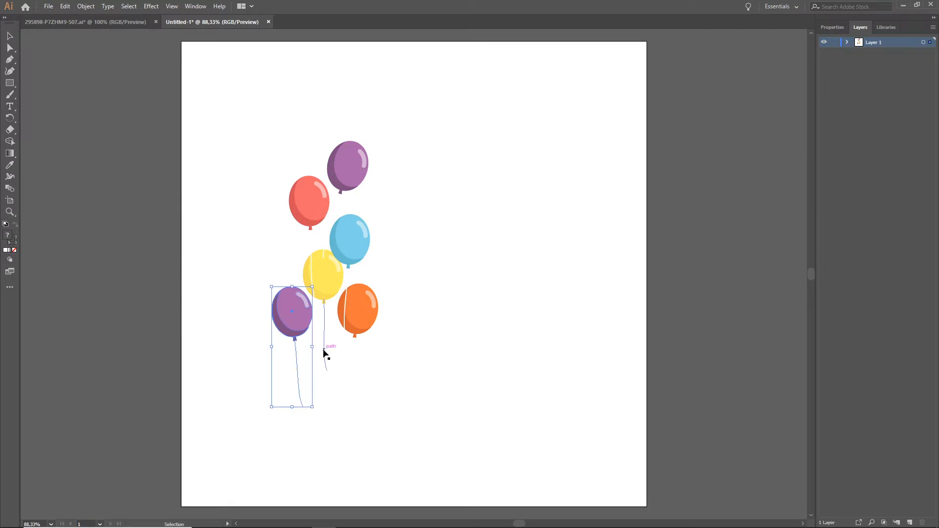
pyautogui.press('Delete')
pyautogui.click(324, 353)
pyautogui.press('Delete')
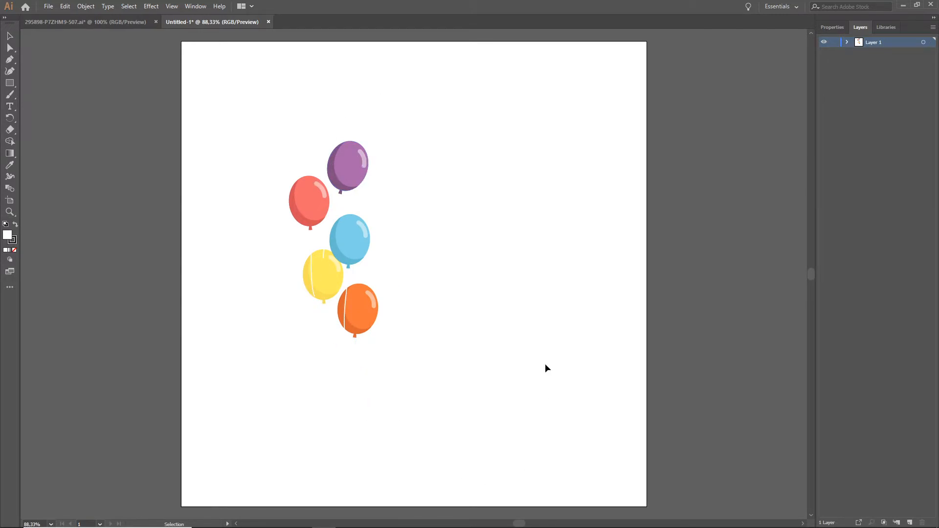
# Copy the bunting garland that hangs down from the upper left into the Untitled-1 document and enlarge it to span the artboard's width.
pyautogui.click(129, 23)
pyautogui.click(722, 279)
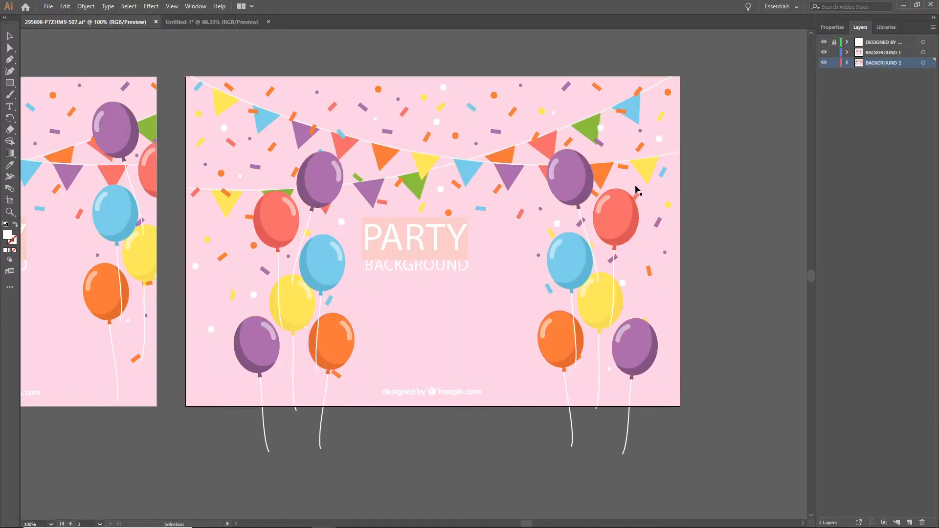
pyautogui.click(423, 181)
pyautogui.moveTo(421, 164); pyautogui.dragTo(420, 188)
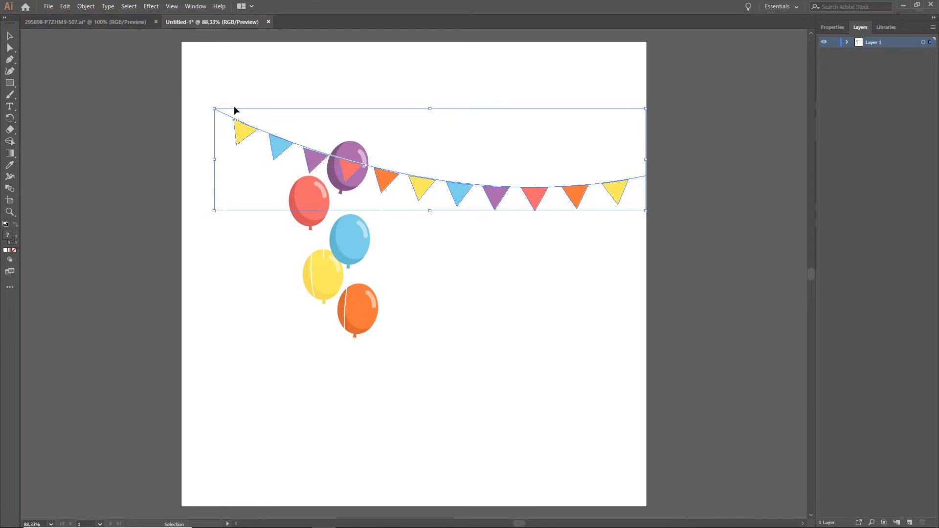
pyautogui.moveTo(214, 108); pyautogui.dragTo(165, 83)
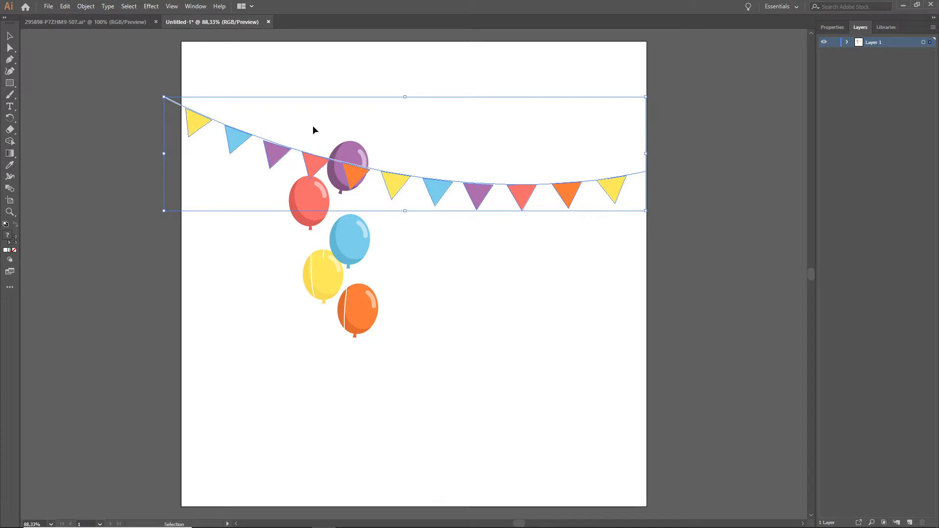
# Copy the second garland, the one rising to the upper right, into Untitled-1 and enlarge it across the artboard.
pyautogui.click(119, 21)
pyautogui.click(462, 283)
pyautogui.click(586, 133)
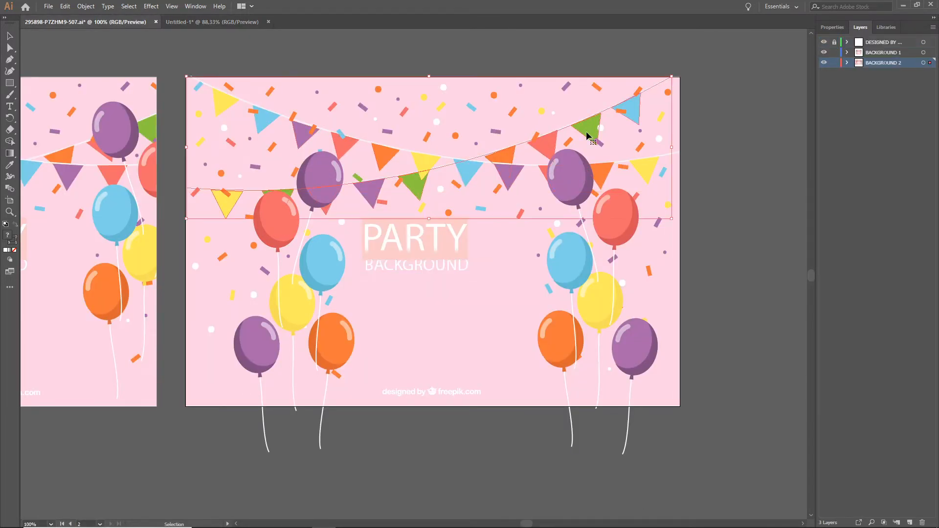
pyautogui.moveTo(586, 133); pyautogui.dragTo(484, 166)
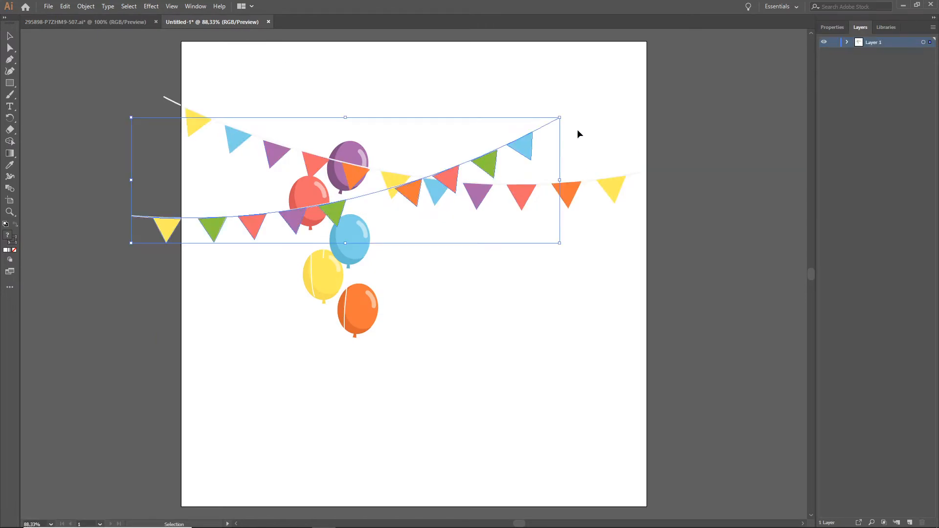
pyautogui.moveTo(559, 117); pyautogui.dragTo(630, 117)
pyautogui.click(602, 245)
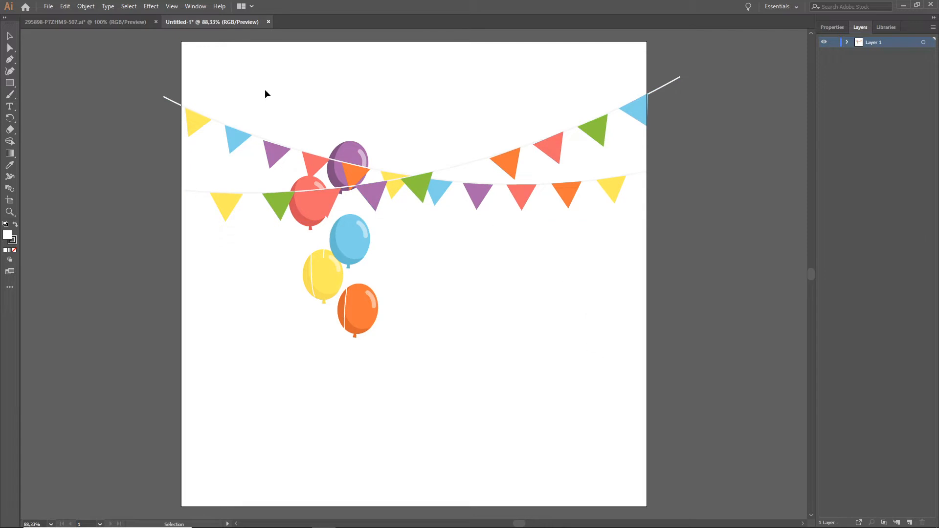
# Copy the rectangular confetti pieces from the Freepik artwork into Untitled-1 and scale them up to cover the upper artboard.
pyautogui.click(125, 20)
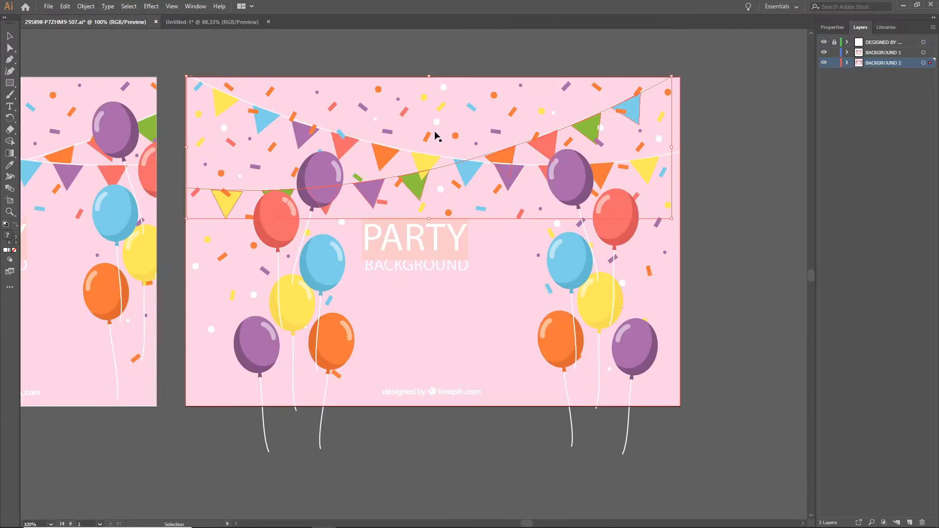
pyautogui.moveTo(437, 137); pyautogui.dragTo(234, 39)
pyautogui.moveTo(232, 21); pyautogui.dragTo(403, 119)
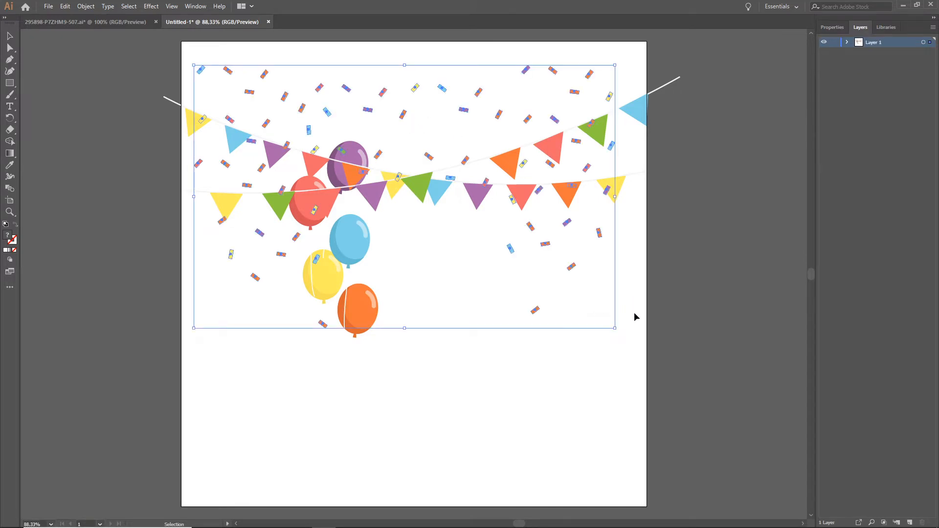
pyautogui.moveTo(617, 330); pyautogui.dragTo(665, 350)
pyautogui.click(699, 269)
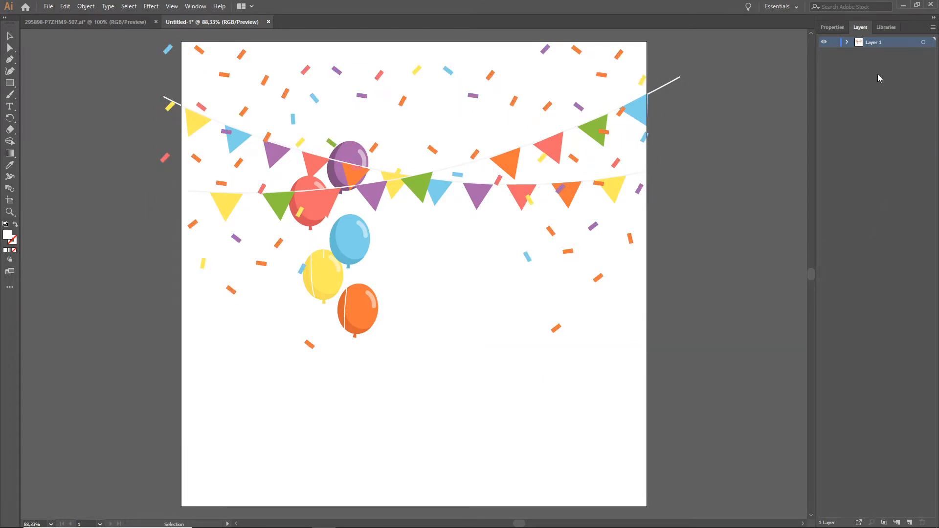
pyautogui.click(103, 25)
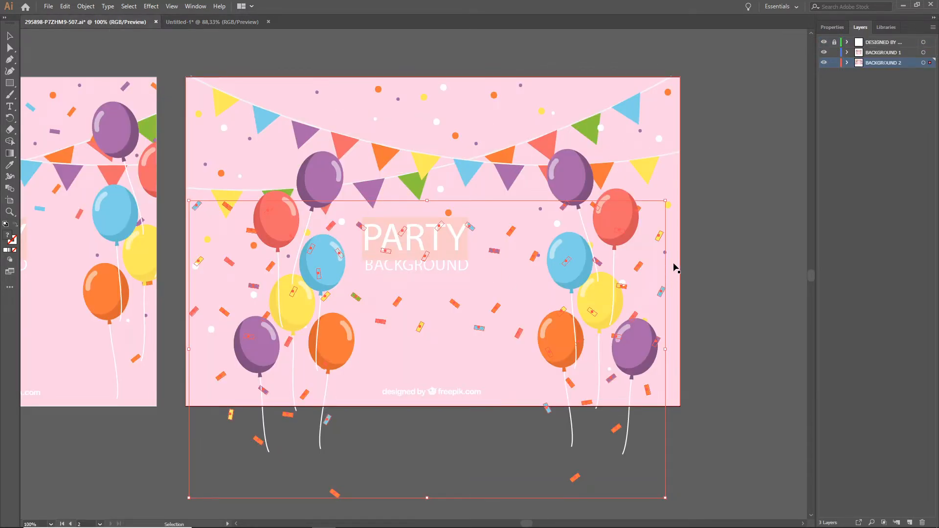
pyautogui.click(216, 26)
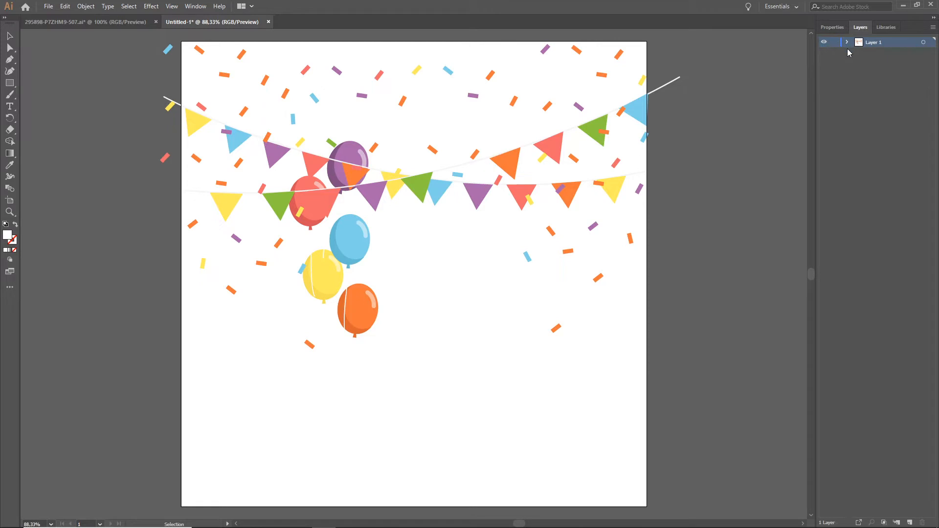
# Examine the groups inside Layer 1, temporarily hiding each garland and the confetti to identify which group holds them.
pyautogui.click(847, 43)
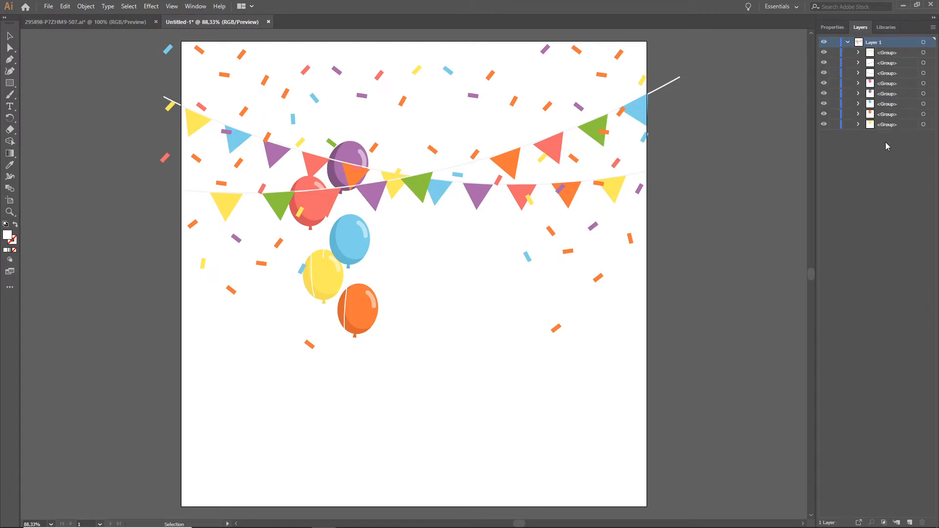
pyautogui.click(887, 124)
pyautogui.keyDown('shift'); pyautogui.click(886, 85); pyautogui.keyUp('shift')
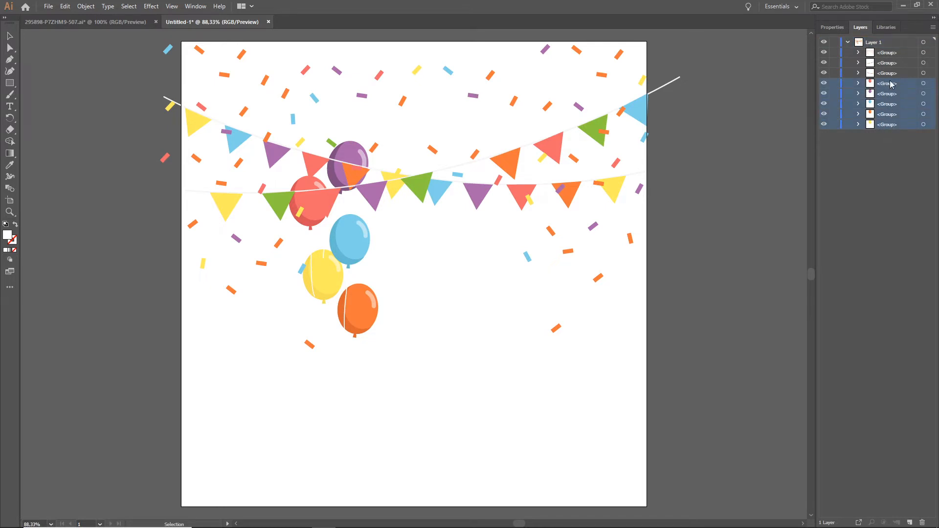
pyautogui.click(884, 74)
pyautogui.click(824, 73)
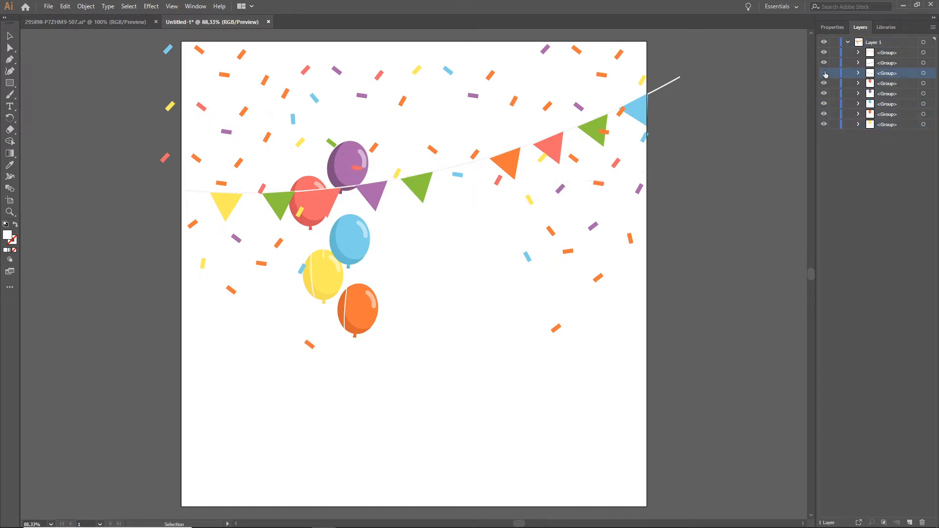
pyautogui.click(824, 73)
pyautogui.click(824, 63)
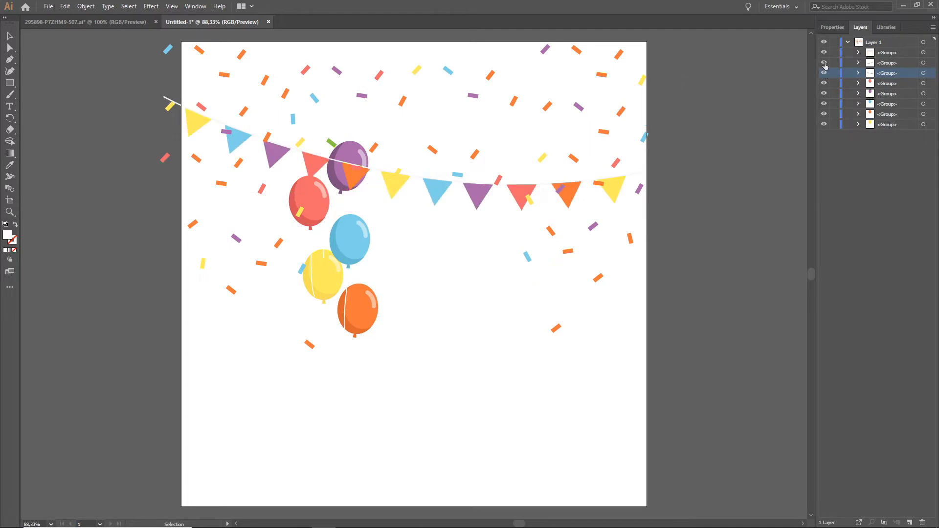
pyautogui.click(823, 63)
pyautogui.click(825, 53)
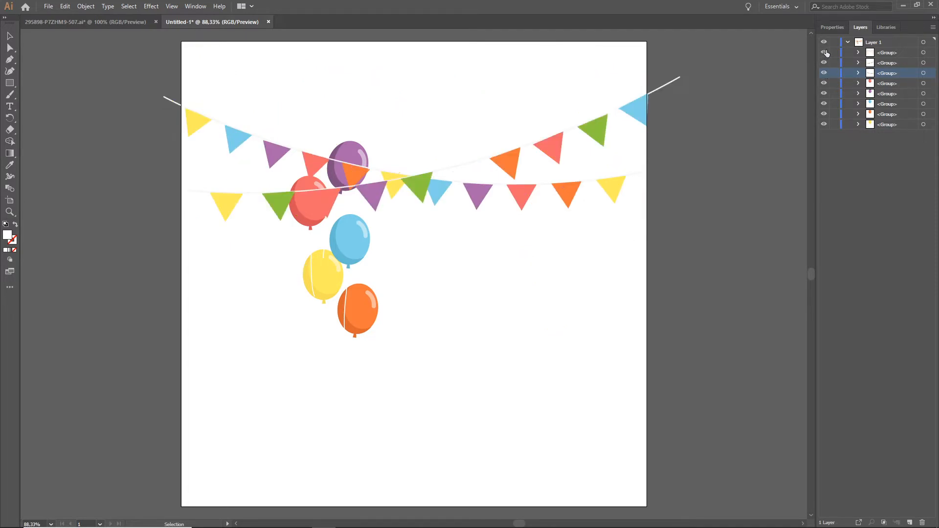
pyautogui.click(825, 52)
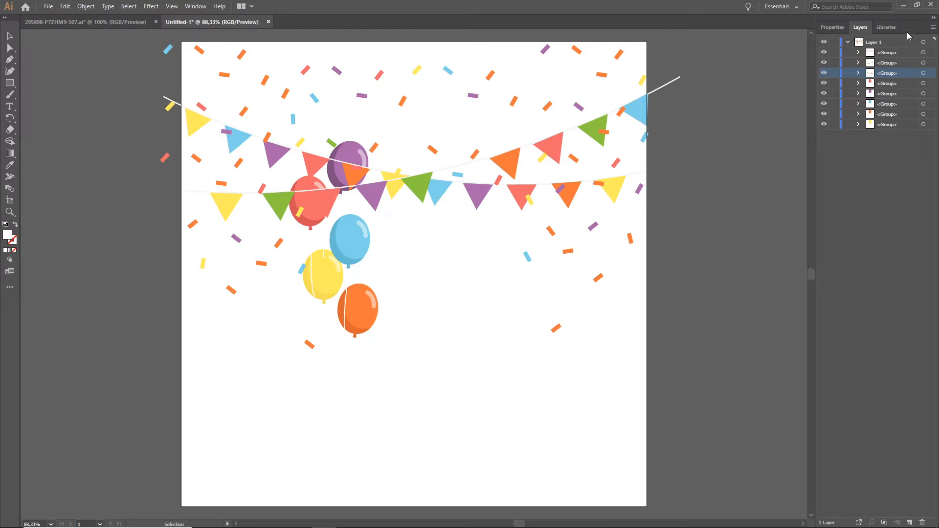
pyautogui.click(847, 43)
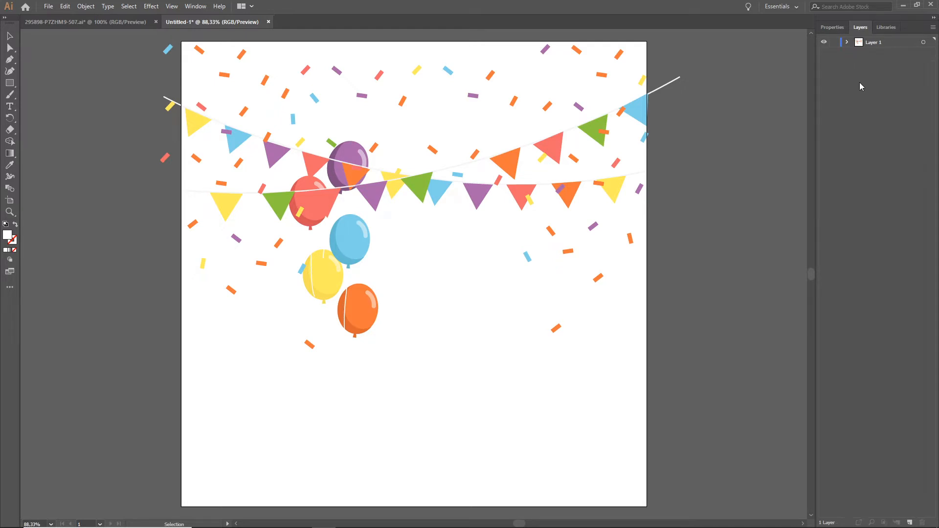
# Release the groups in Layer 1 to separate layers in sequence.
pyautogui.click(870, 45)
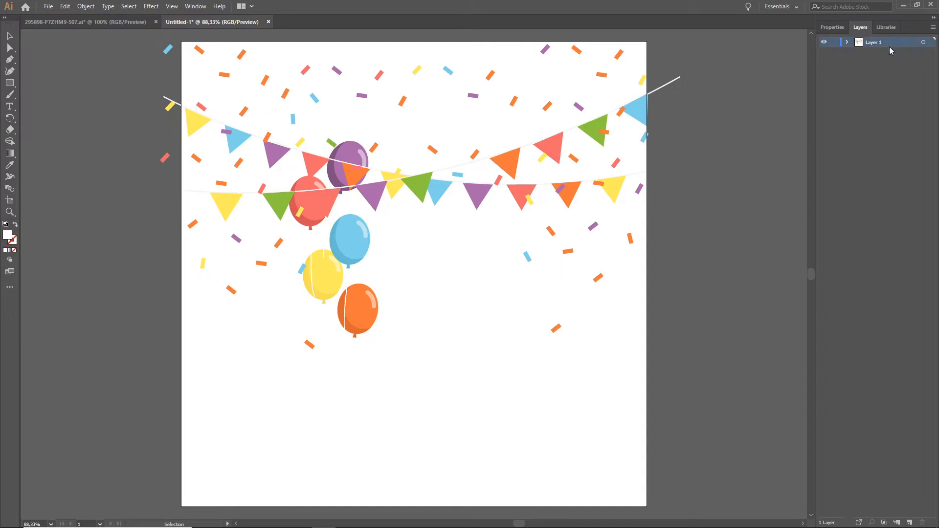
pyautogui.click(934, 28)
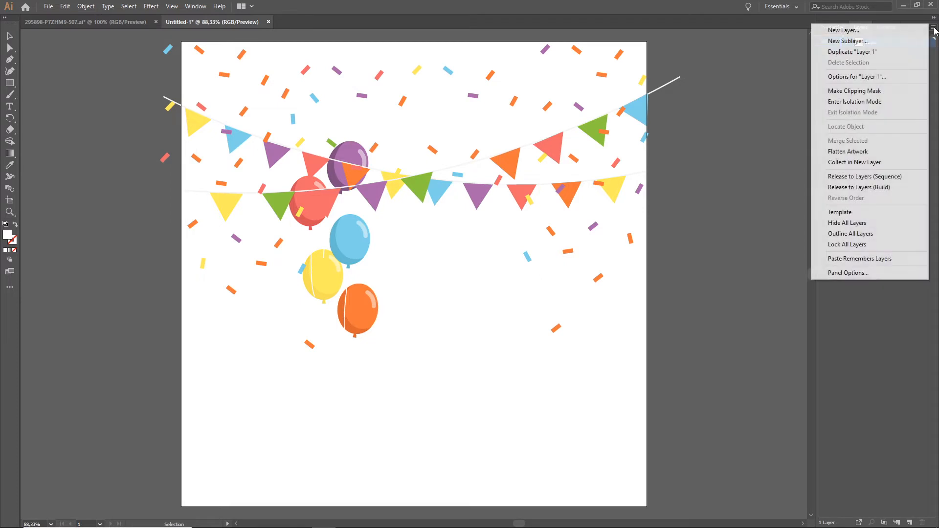
pyautogui.click(855, 178)
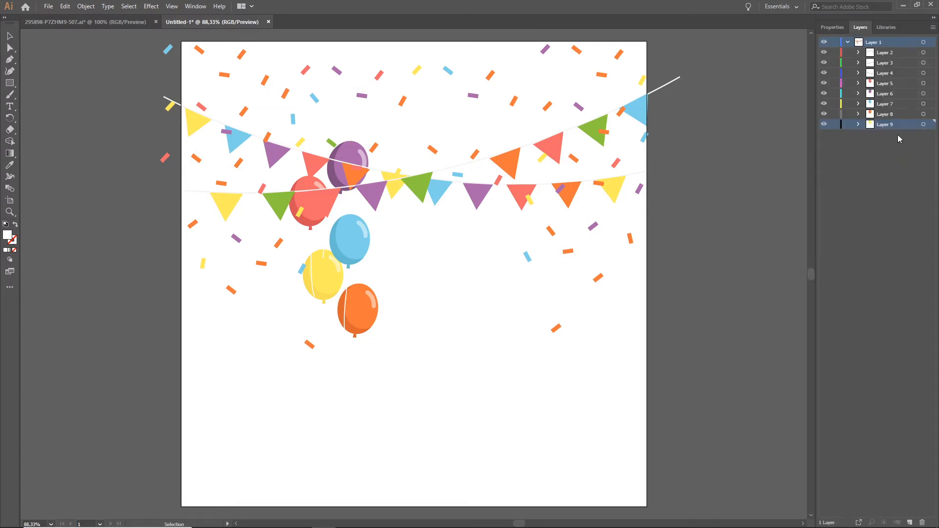
# Move Layer 2 through Layer 9 out of Layer 1 to the top level and delete the empty Layer 1.
pyautogui.click(846, 42)
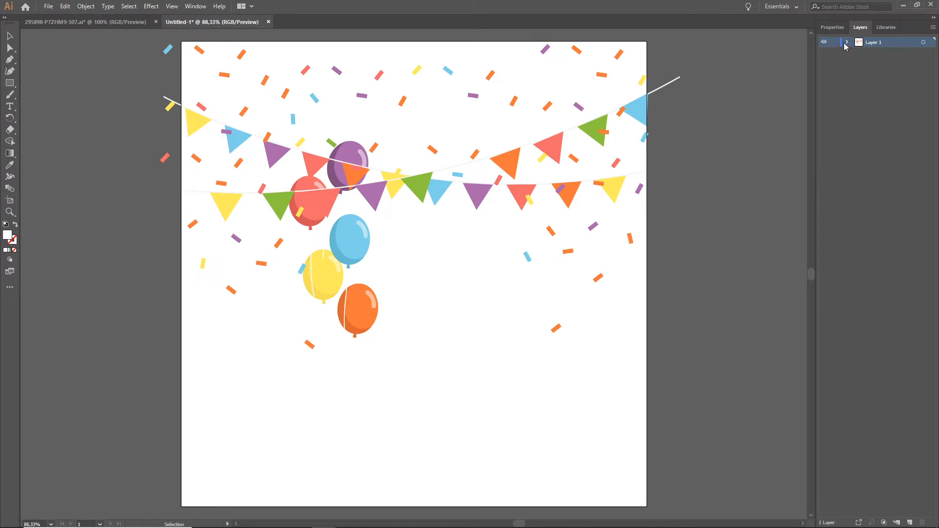
pyautogui.click(846, 43)
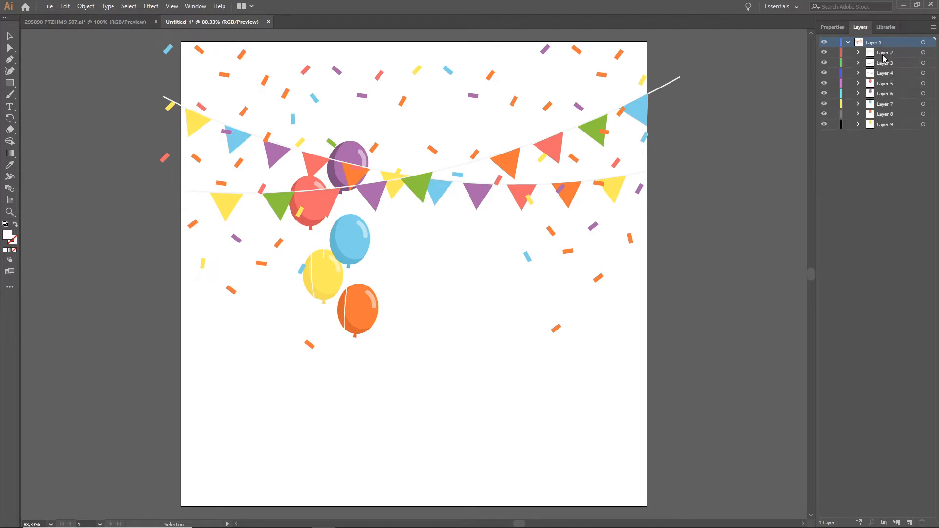
pyautogui.click(883, 53)
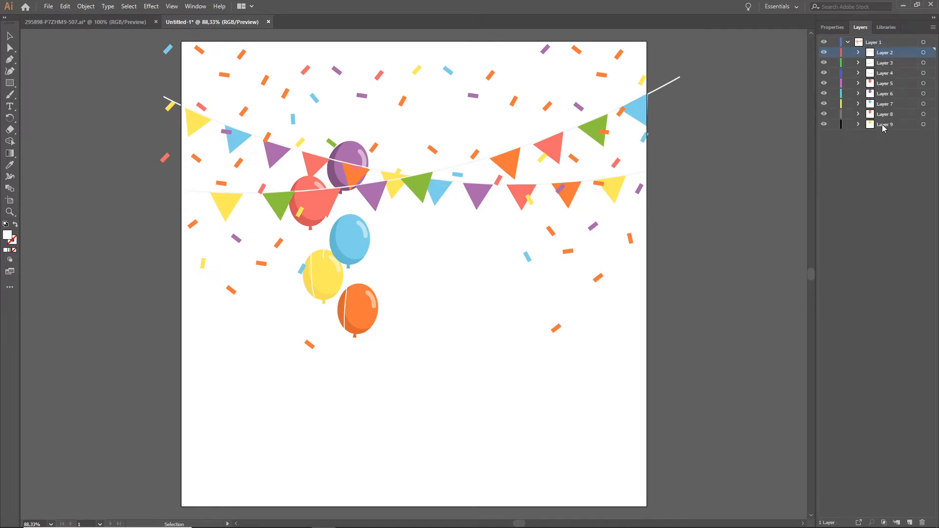
pyautogui.keyDown('shift'); pyautogui.click(883, 126); pyautogui.keyUp('shift')
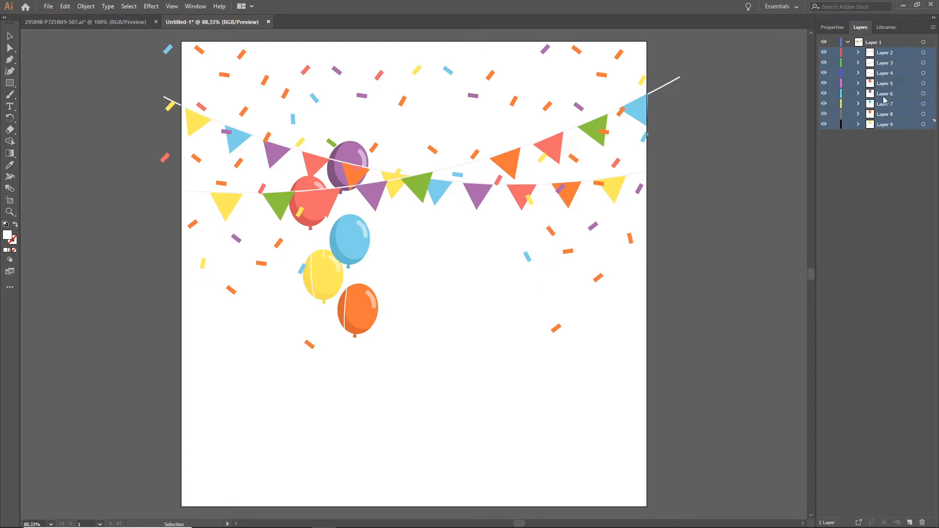
pyautogui.moveTo(884, 99); pyautogui.dragTo(864, 40)
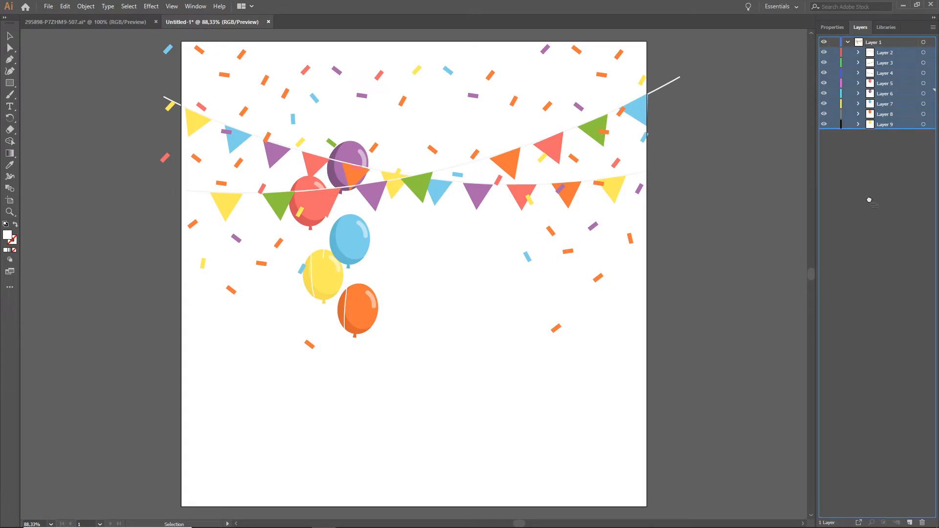
pyautogui.hotkey('ctrl', 'z')
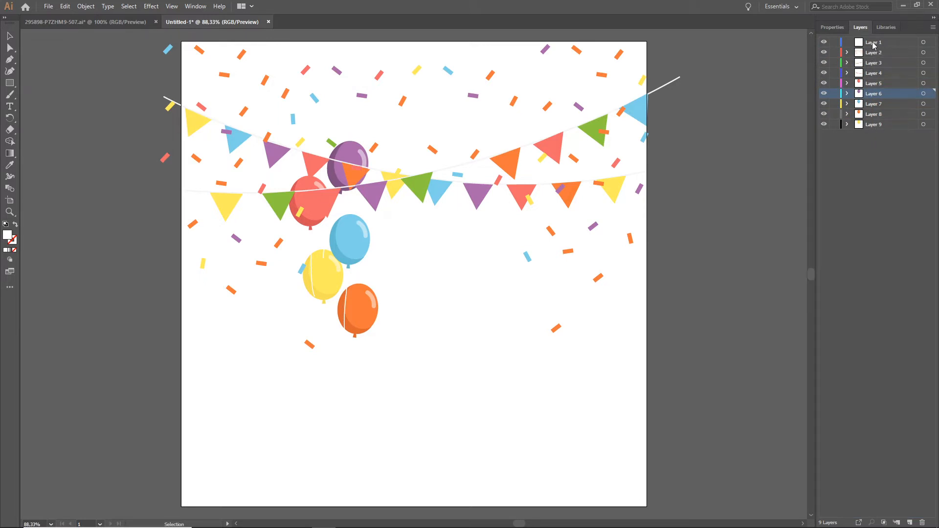
pyautogui.click(872, 44)
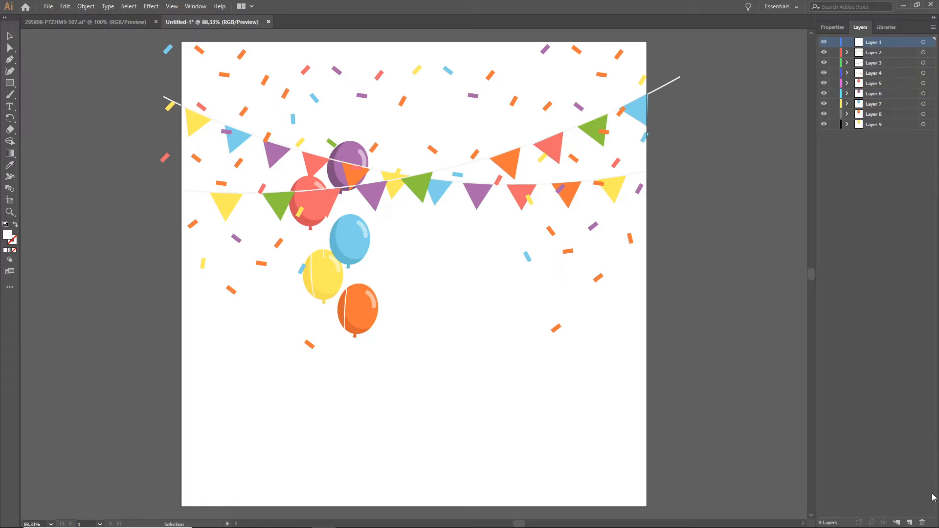
pyautogui.click(922, 522)
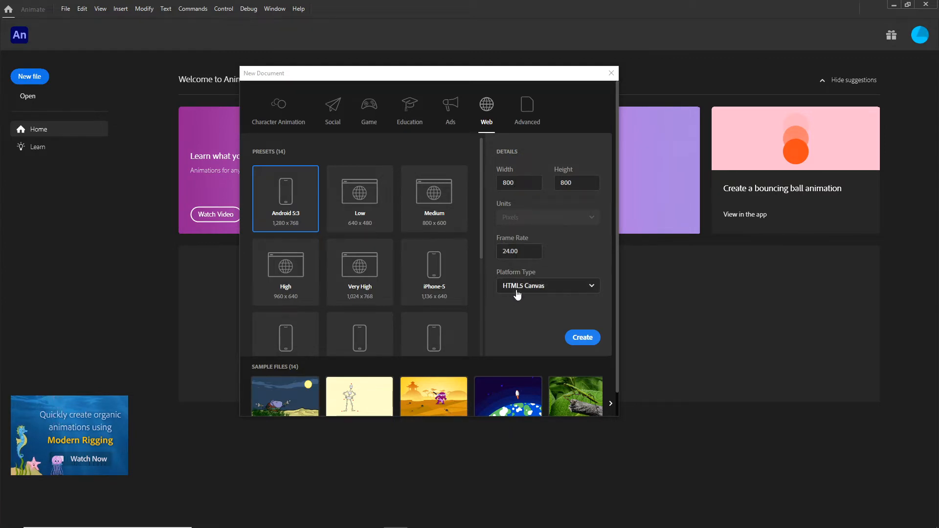
# Create a new 800 x 800 px HTML5 Canvas document at 24 fps in Animate.
pyautogui.click(582, 342)
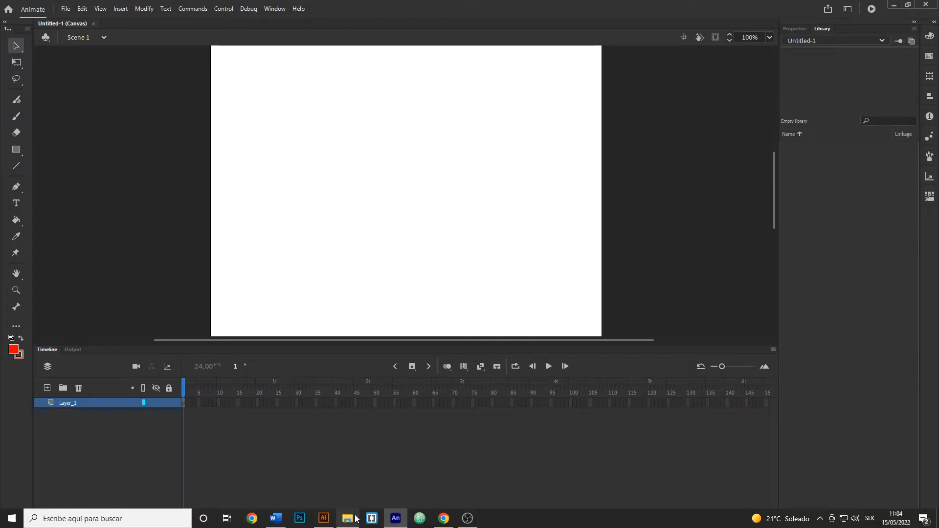
# Bring baloons.ai from the tutorial project's illustrator folder onto the Animate stage.
pyautogui.click(347, 518)
pyautogui.click(418, 150)
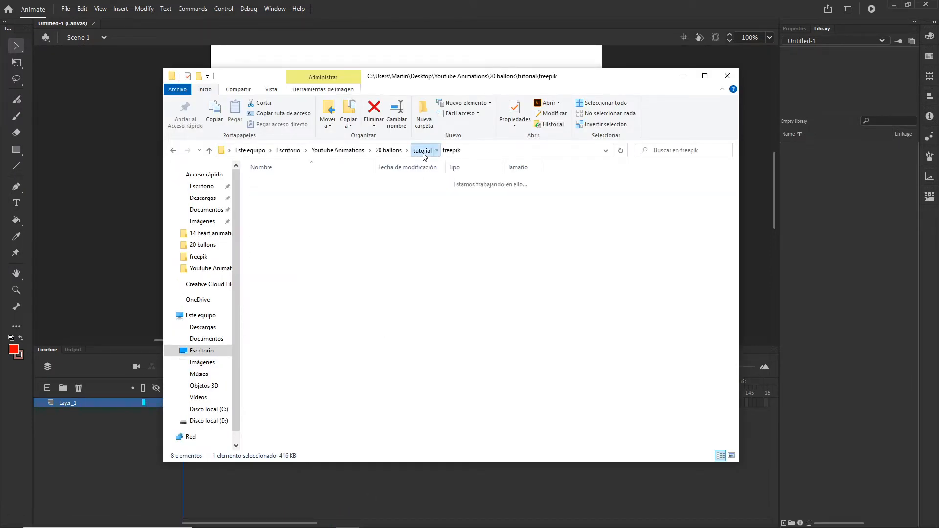
pyautogui.doubleClick(293, 192)
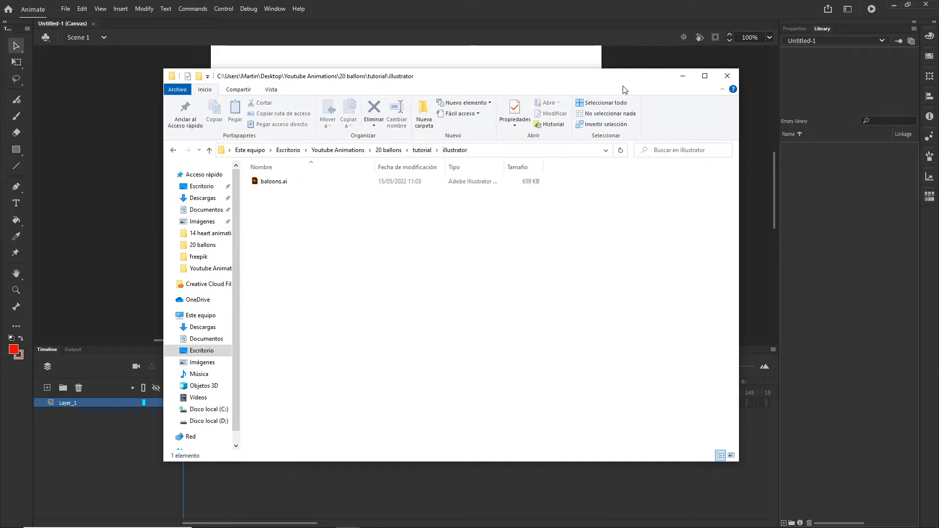
pyautogui.moveTo(626, 77); pyautogui.dragTo(621, 181)
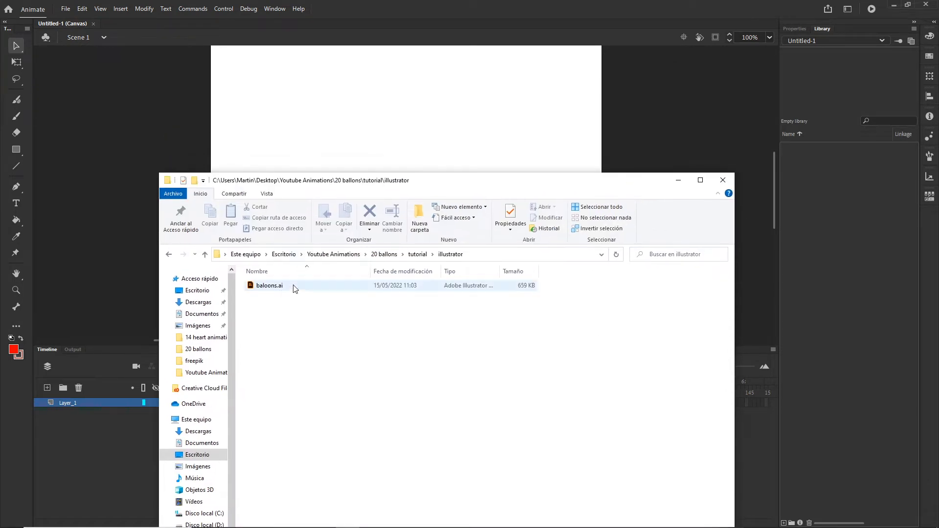
pyautogui.moveTo(272, 285); pyautogui.dragTo(360, 129)
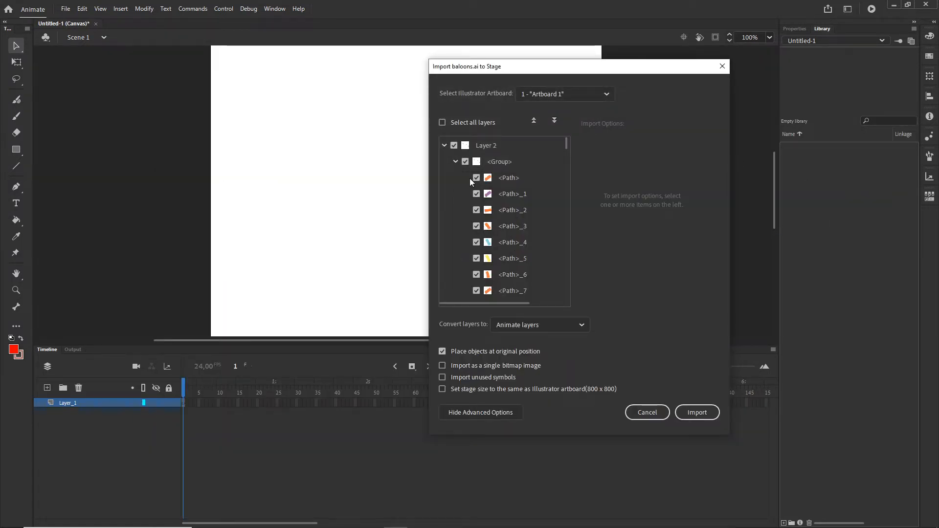
# Import all layers of baloons.ai as Animate layers at their original position and return to the timeline.
pyautogui.click(444, 145)
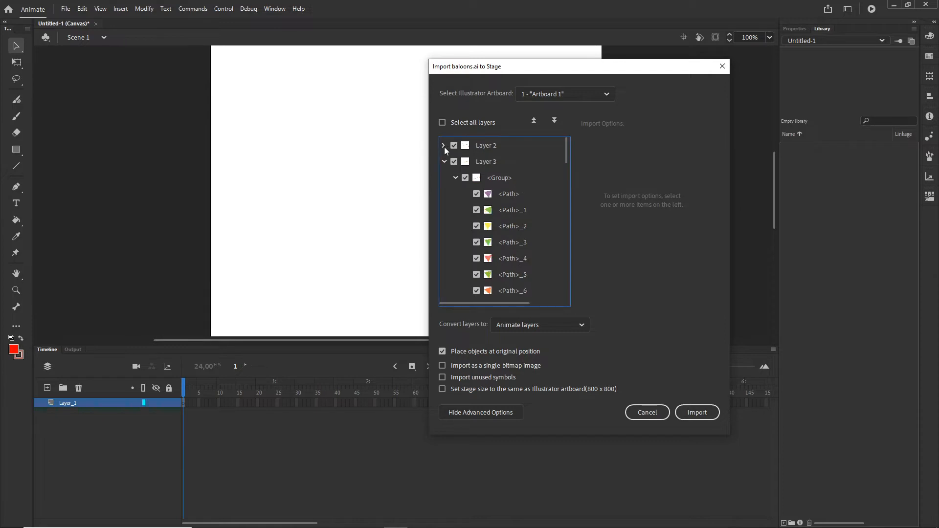
pyautogui.click(444, 162)
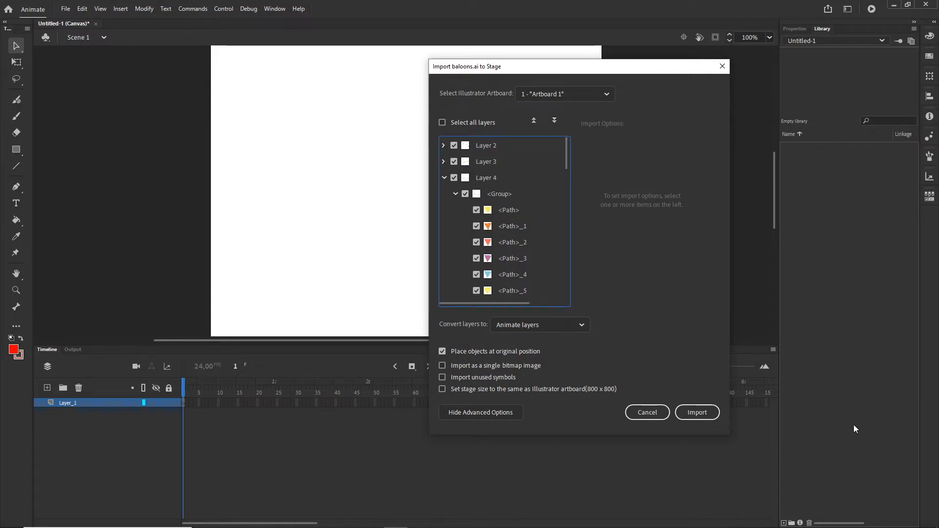
pyautogui.click(694, 413)
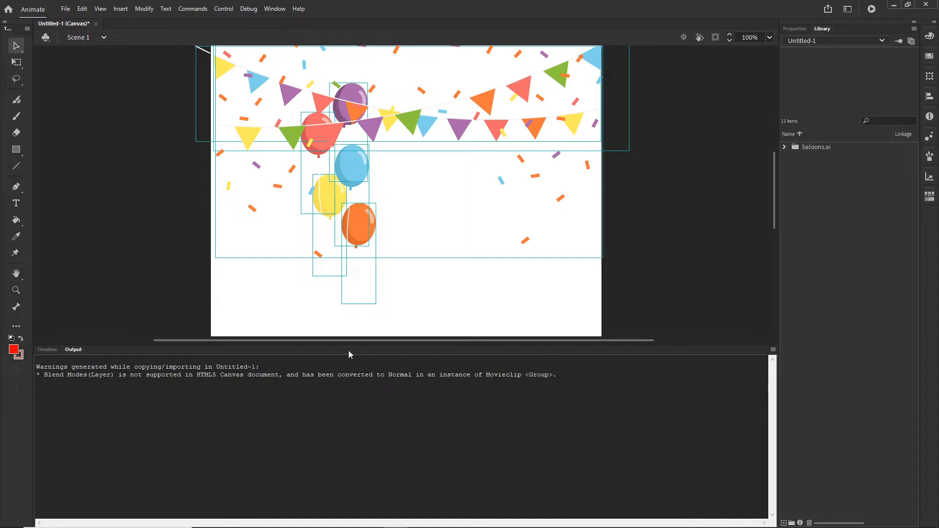
pyautogui.click(45, 349)
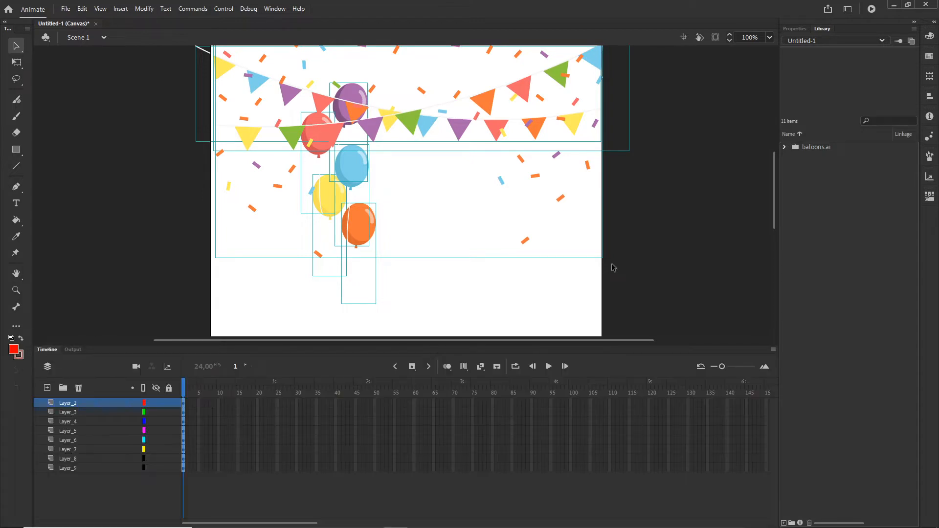
pyautogui.click(641, 253)
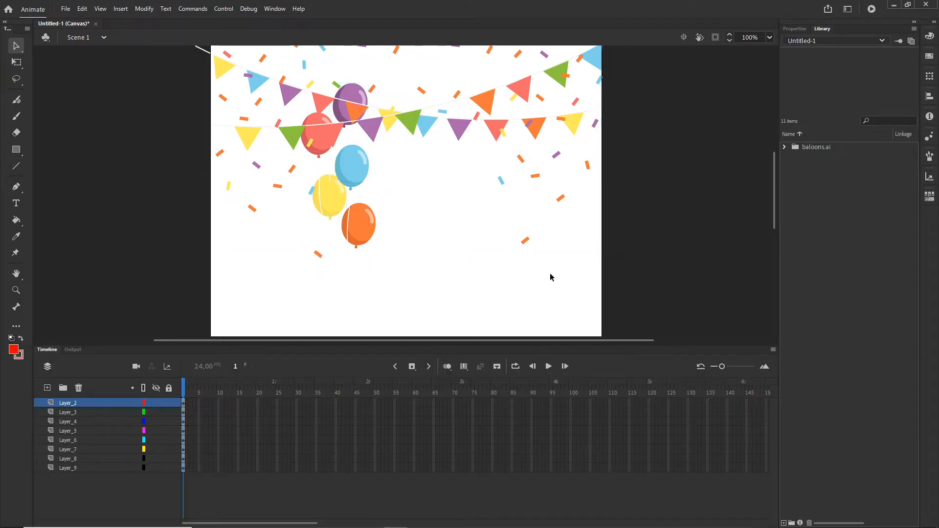
pyautogui.moveTo(427, 222); pyautogui.dragTo(445, 259)
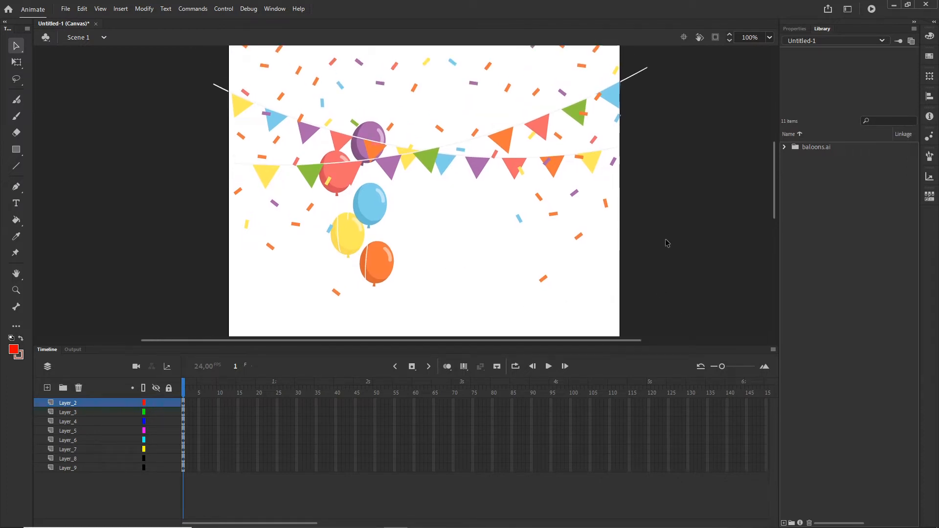
# Set the document's stage colour to light pink FFD5D1.
pyautogui.click(801, 30)
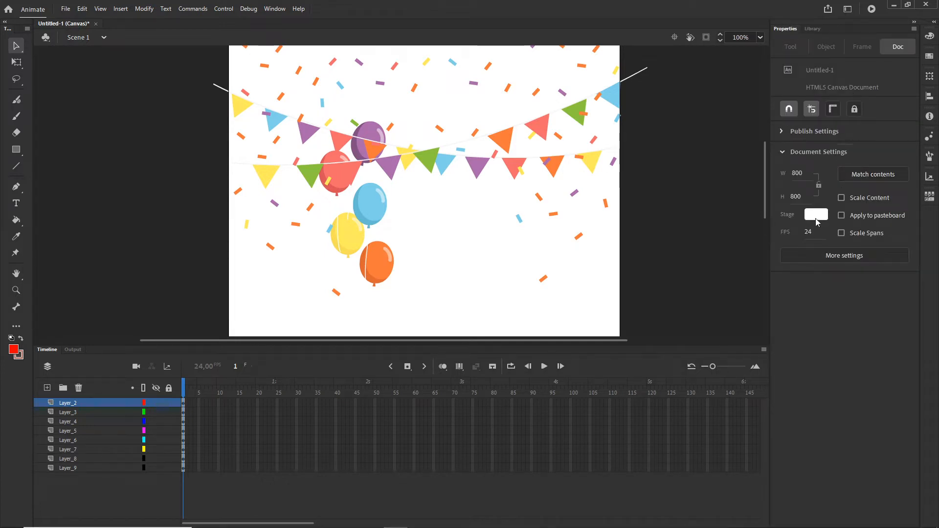
pyautogui.click(816, 216)
pyautogui.click(798, 227)
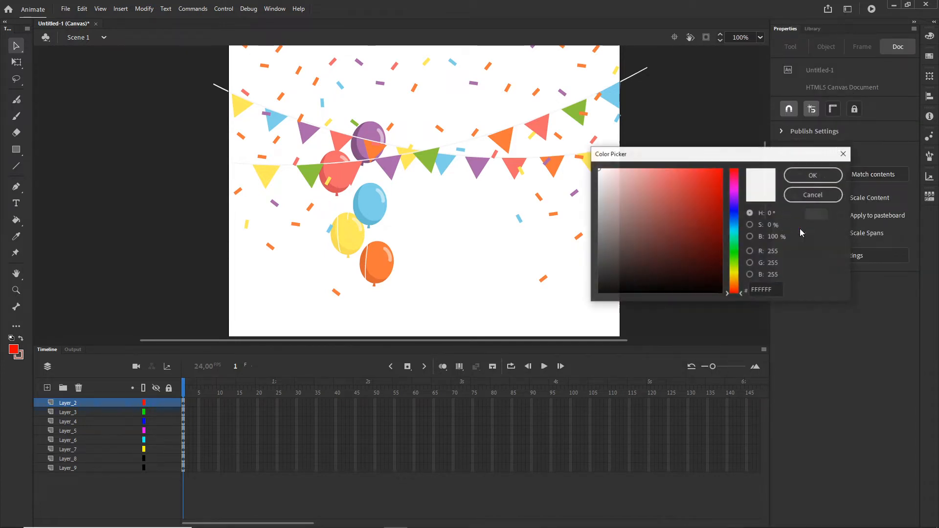
pyautogui.moveTo(735, 283); pyautogui.dragTo(734, 295)
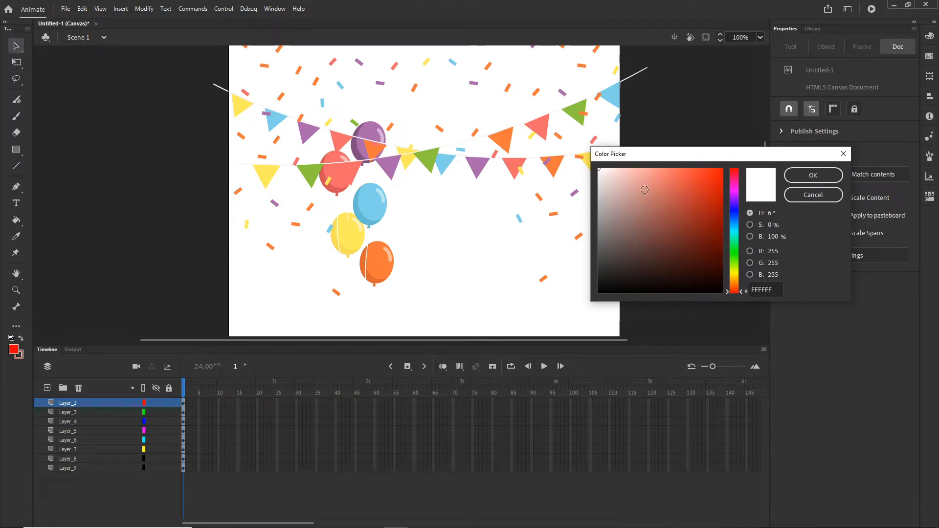
pyautogui.moveTo(638, 184); pyautogui.dragTo(620, 169)
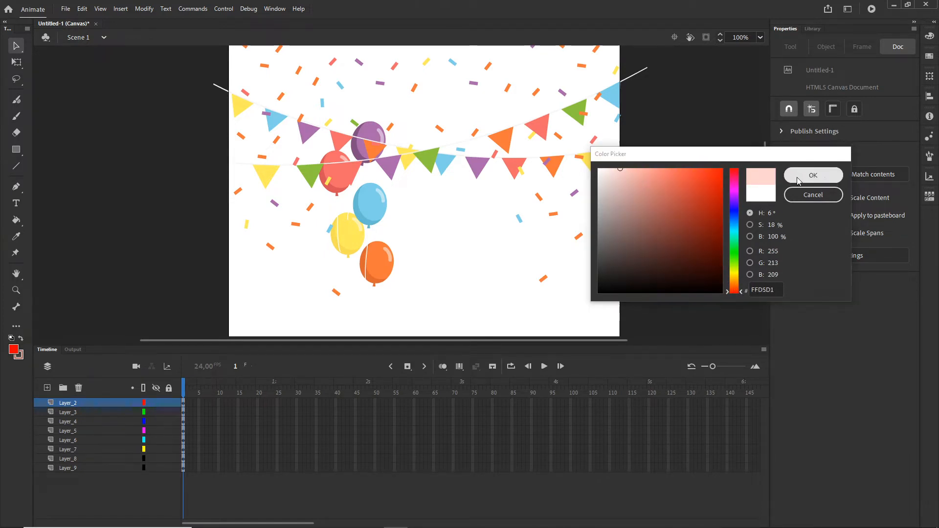
pyautogui.click(792, 176)
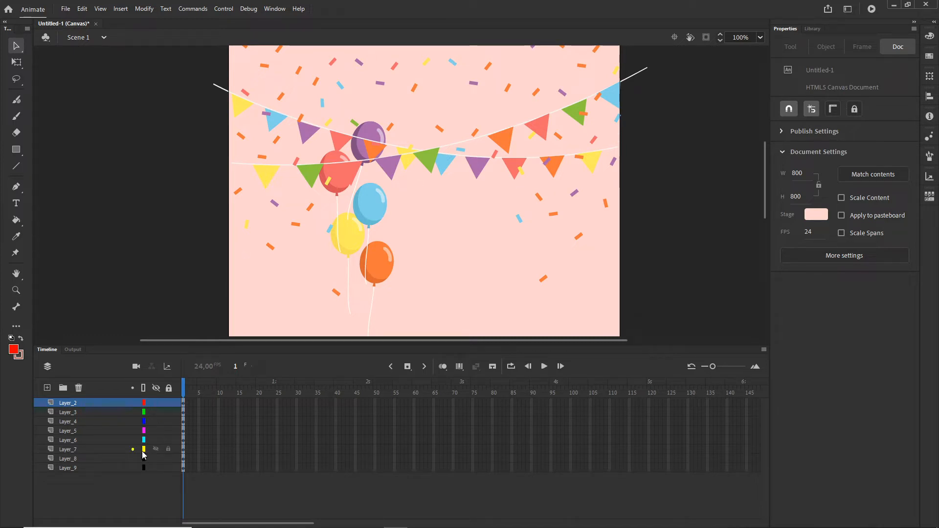
# Rename the yellow balloon's Layer_9 as b1 and the orange balloon's Layer_8 as b2.
pyautogui.click(74, 470)
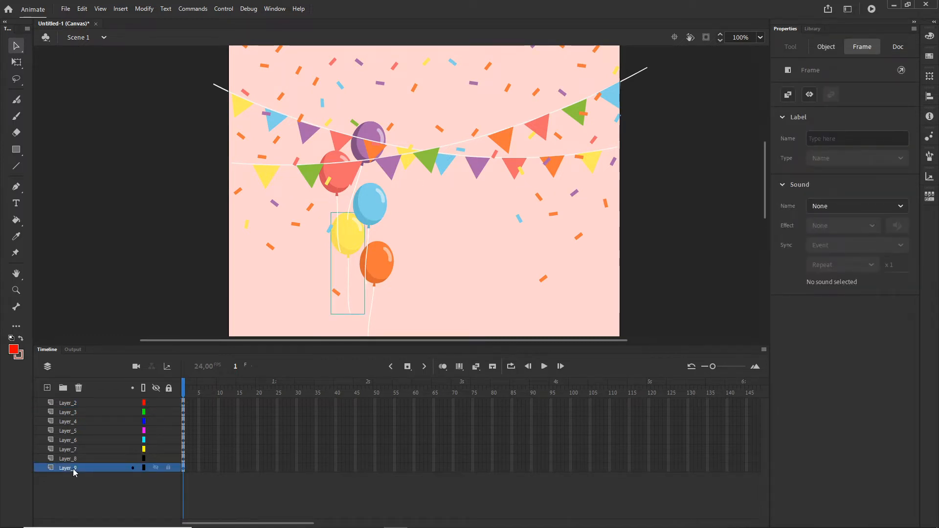
pyautogui.doubleClick(72, 470)
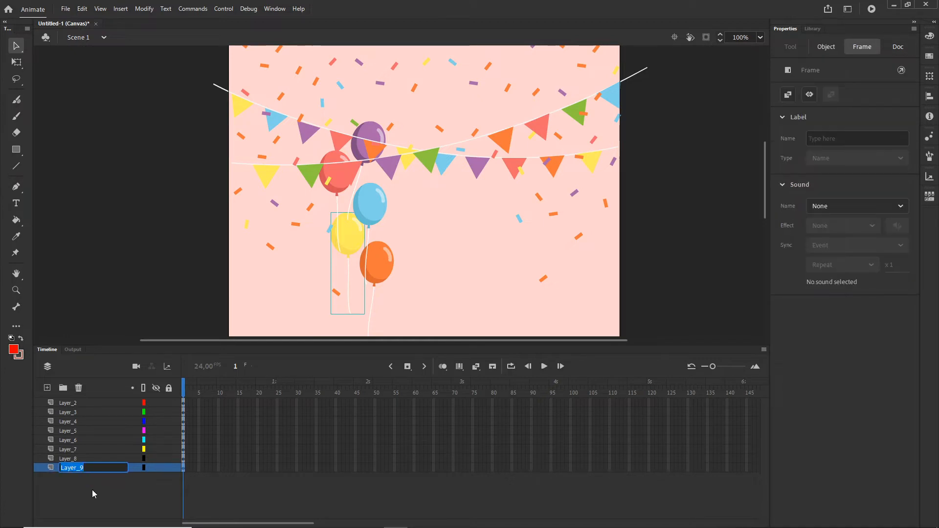
pyautogui.write('b+')
pyautogui.write('1')
pyautogui.click(67, 460)
pyautogui.doubleClick(66, 460)
pyautogui.write('b')
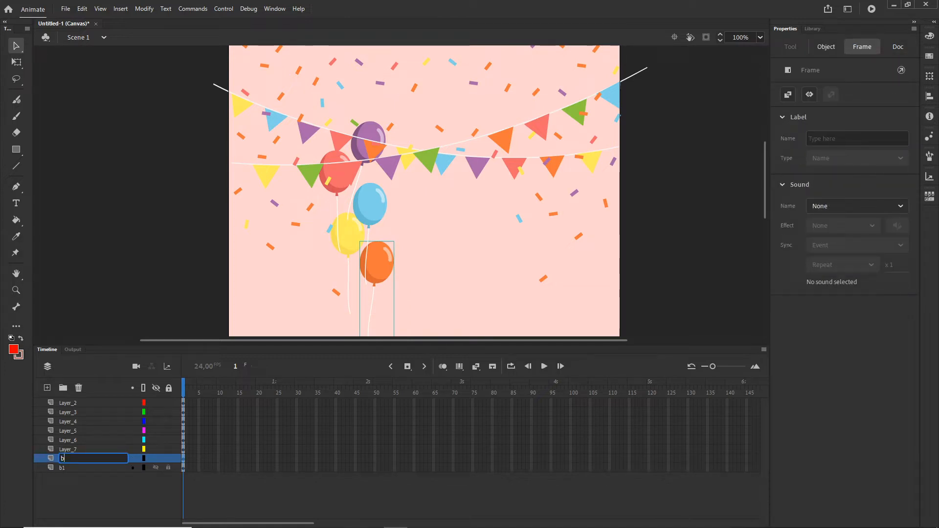
pyautogui.write('2')
# Rename the blue, purple and red balloon layers, Layer_7, Layer_6 and Layer_5, as b3, b4 and b5.
pyautogui.click(75, 450)
pyautogui.doubleClick(74, 450)
pyautogui.write('b3')
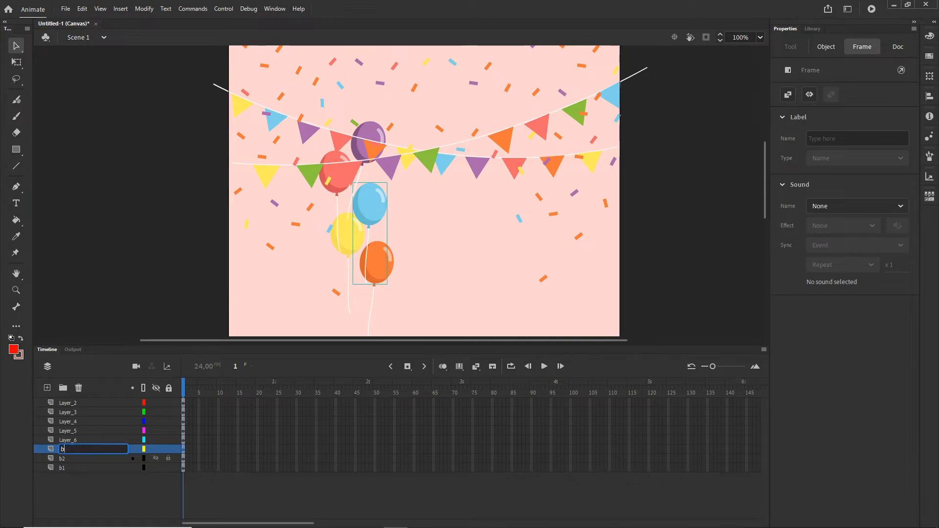
pyautogui.click(72, 441)
pyautogui.doubleClick(72, 441)
pyautogui.write('b4')
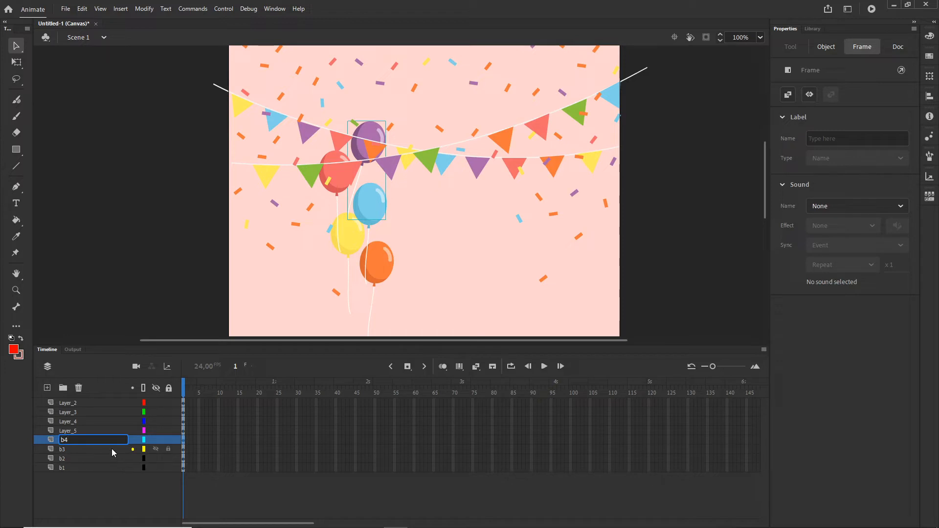
pyautogui.click(65, 432)
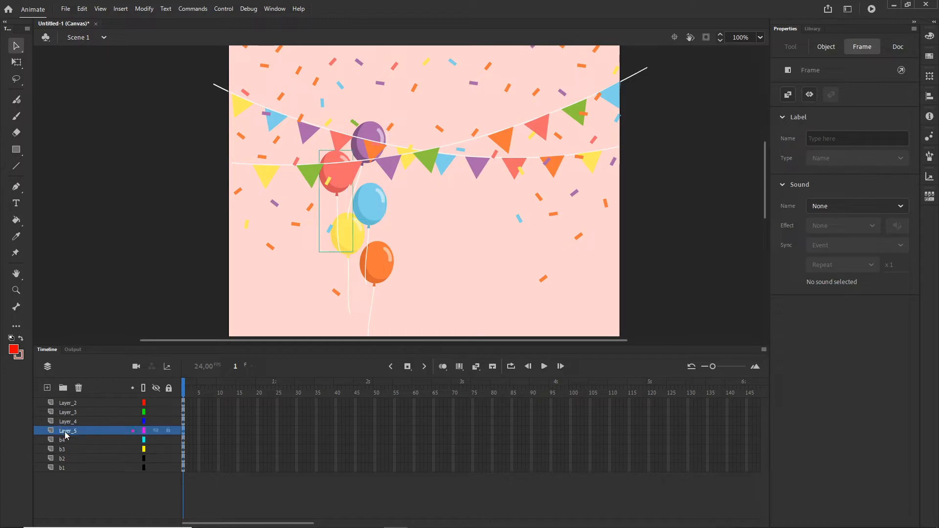
pyautogui.doubleClick(66, 432)
pyautogui.write('b5')
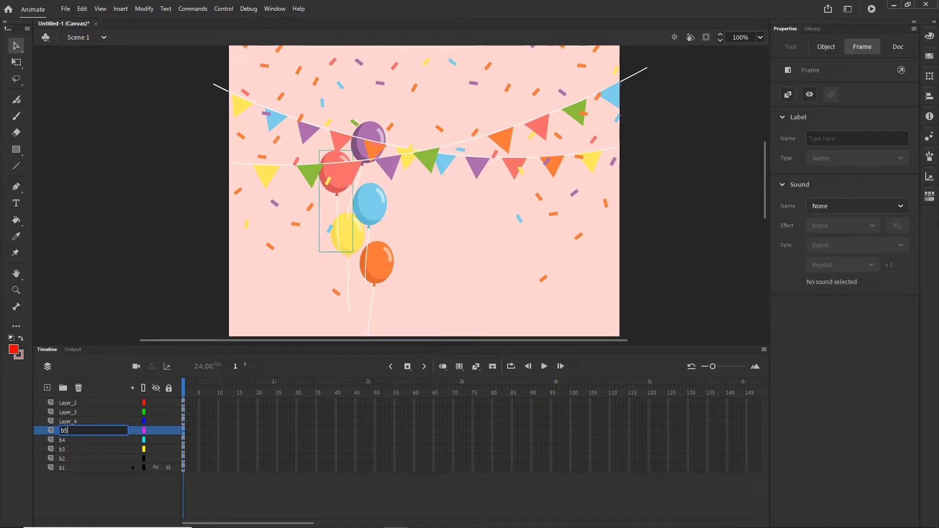
pyautogui.click(72, 491)
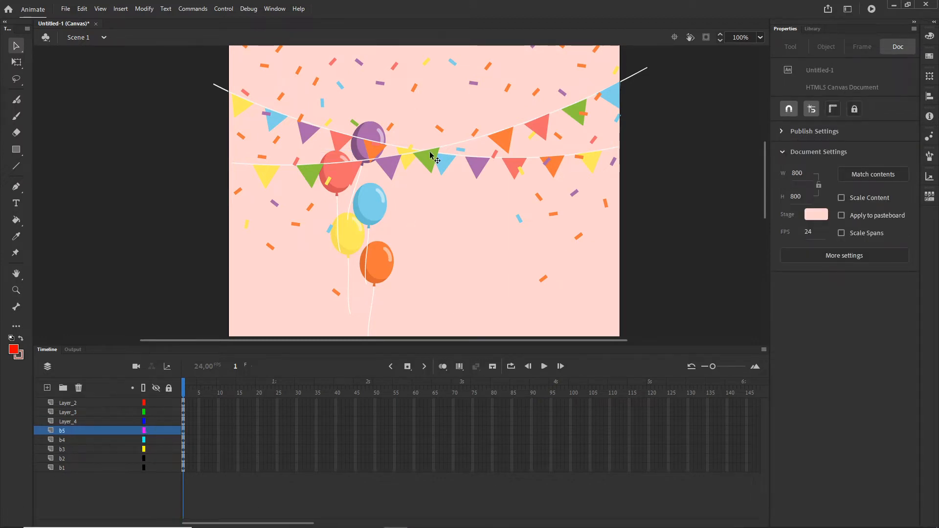
# Identify the garland and confetti layers and hide Layer_2, Layer_3 and Layer_4, leaving only the balloons displayed.
pyautogui.click(456, 172)
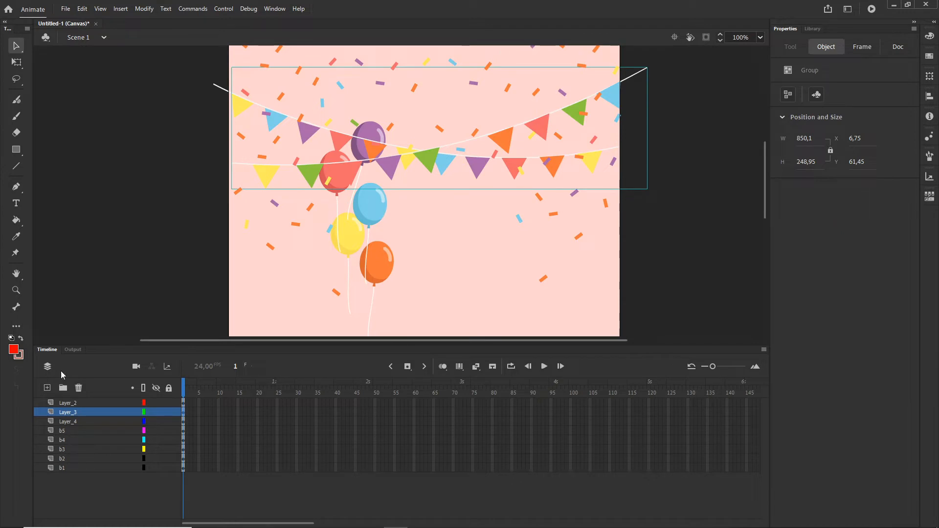
pyautogui.click(72, 423)
pyautogui.click(72, 412)
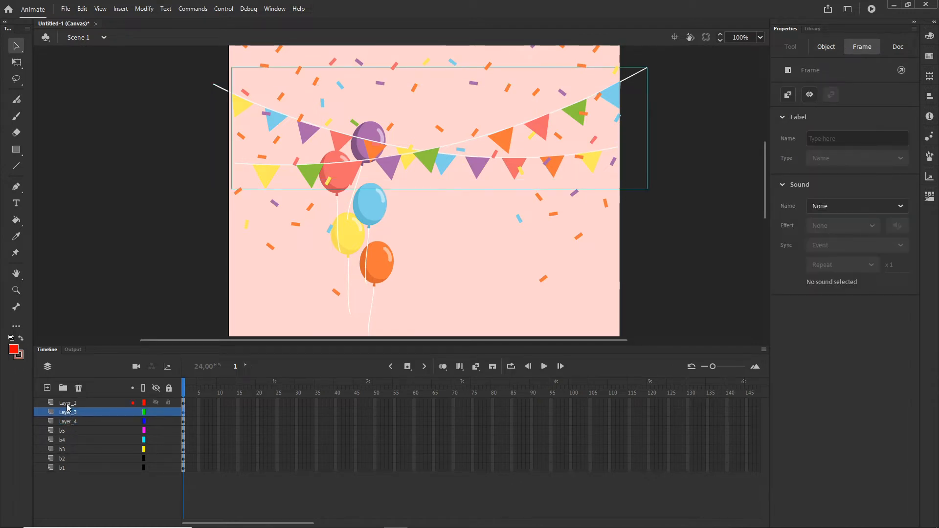
pyautogui.click(73, 402)
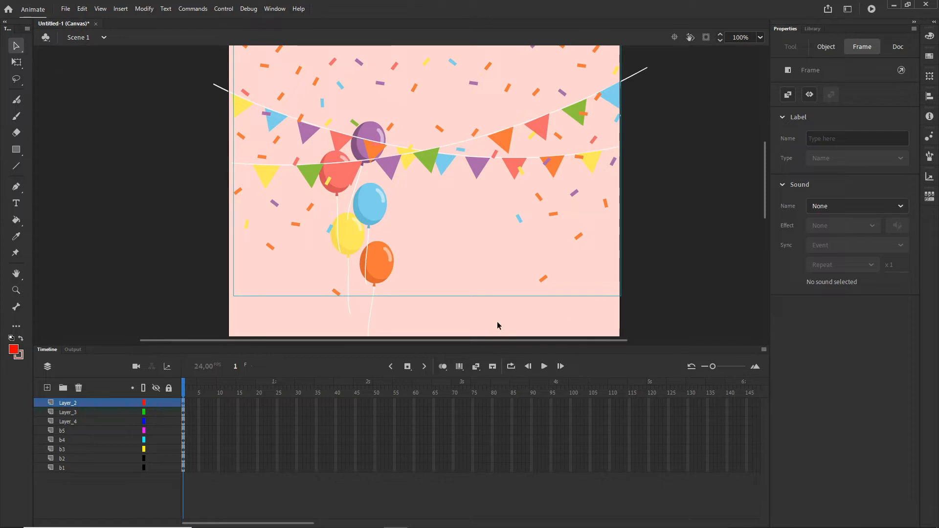
pyautogui.click(155, 403)
pyautogui.click(156, 412)
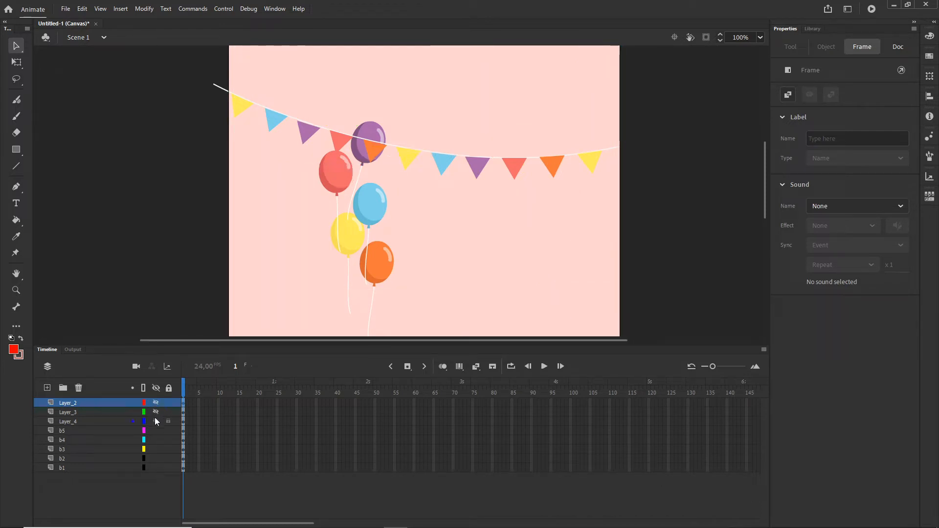
pyautogui.click(155, 421)
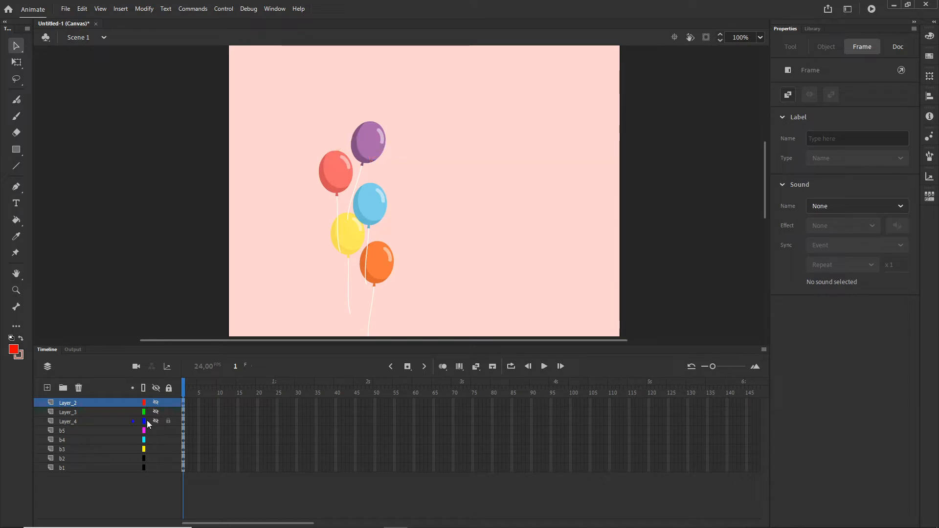
pyautogui.click(725, 252)
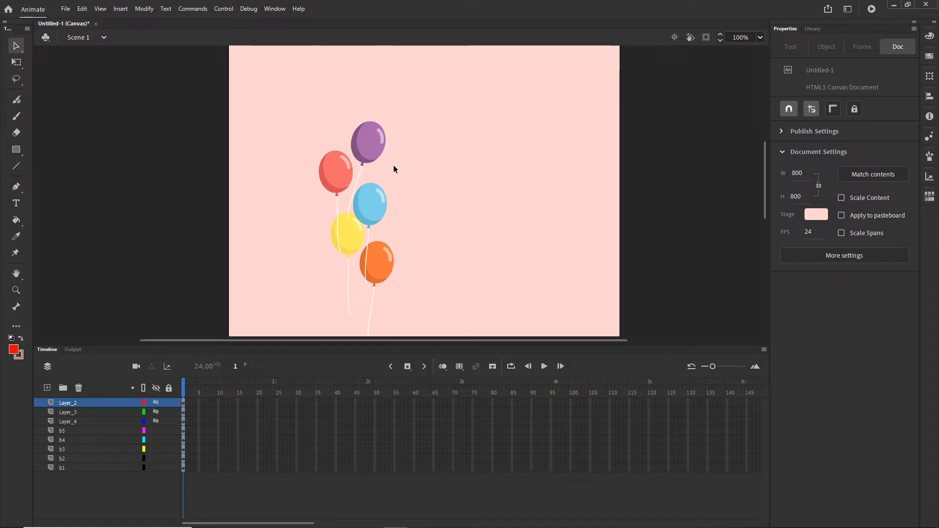
# Convert the purple balloon to a Movie Clip symbol and move it away from the others to the stage's upper right.
pyautogui.click(375, 150)
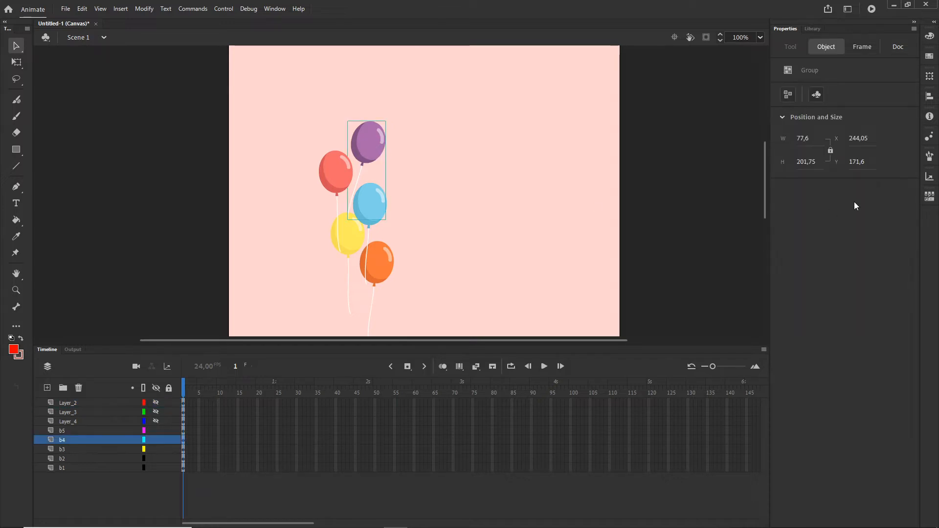
pyautogui.click(146, 9)
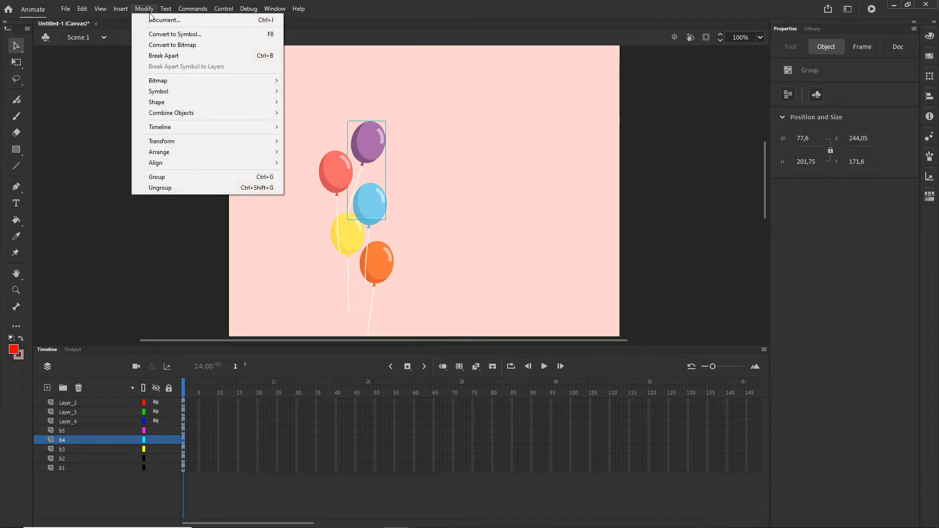
pyautogui.click(181, 34)
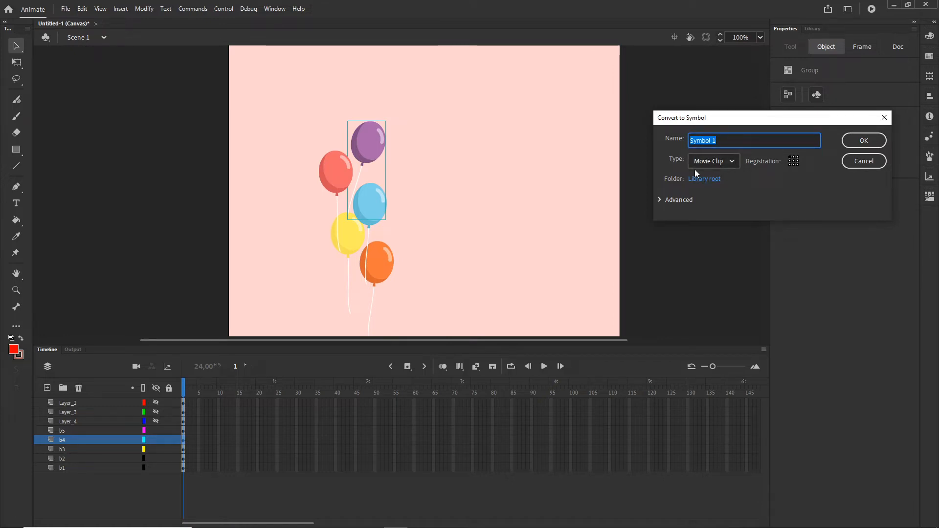
pyautogui.click(863, 141)
pyautogui.moveTo(369, 146); pyautogui.dragTo(490, 133)
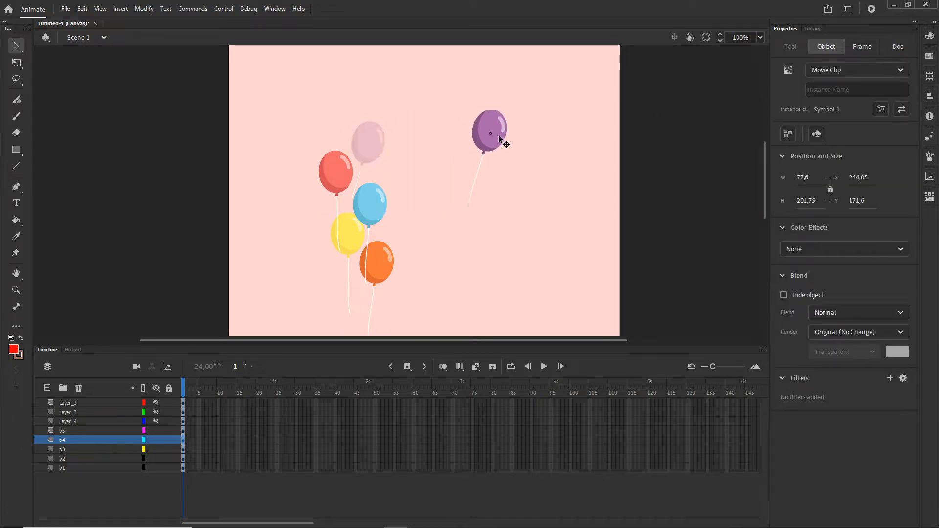
# Convert the red balloon to a Movie Clip symbol and move it up and left to about X 85, Y 159.
pyautogui.click(345, 176)
pyautogui.press('F8')
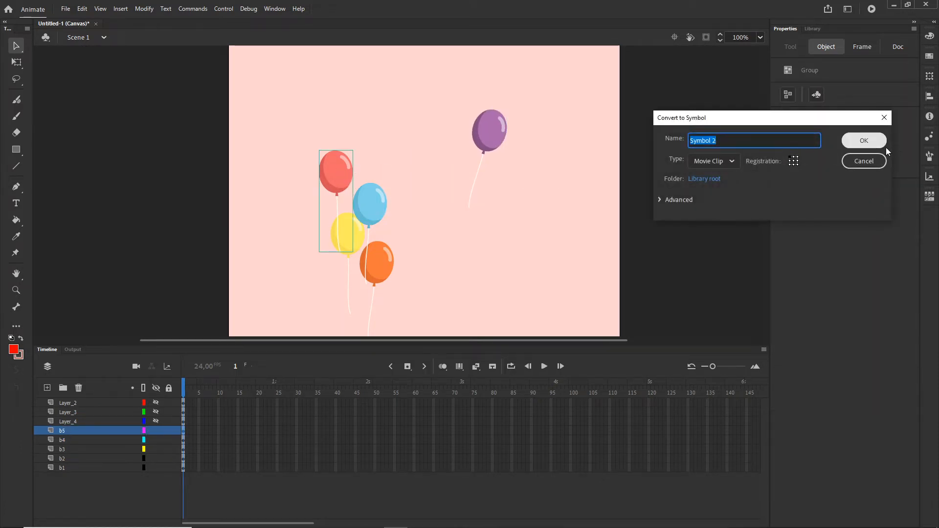
pyautogui.click(864, 141)
pyautogui.moveTo(345, 186); pyautogui.dragTo(296, 151)
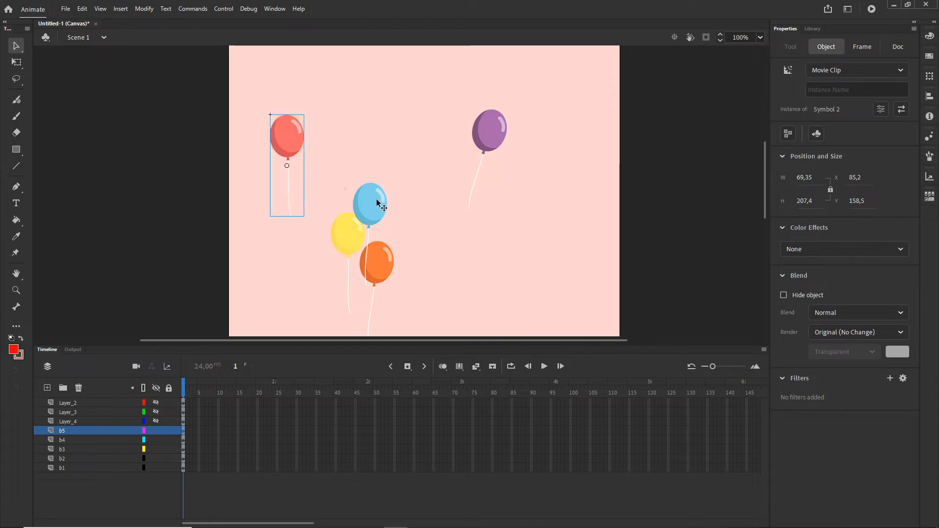
# Convert the blue balloon to a Movie Clip symbol and move it up and right, clear of the yellow and orange balloons.
pyautogui.click(373, 203)
pyautogui.press('F8')
pyautogui.click(863, 142)
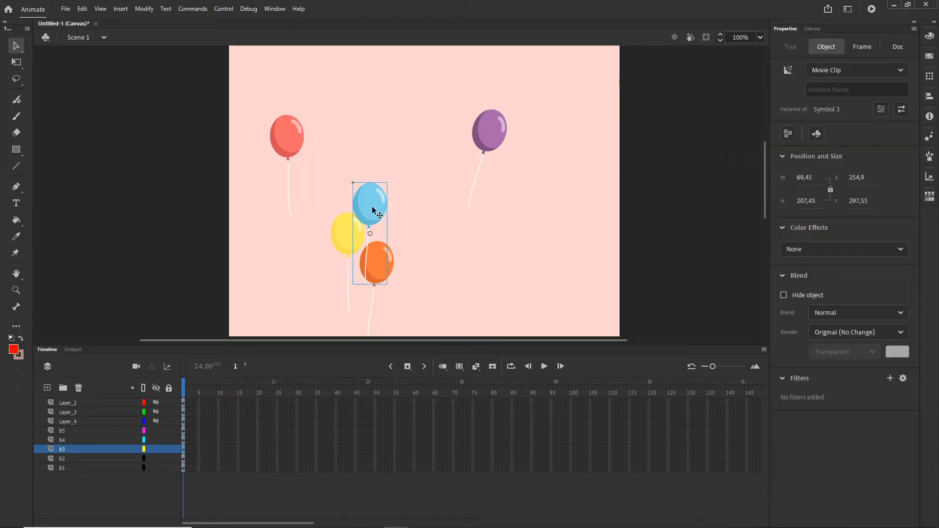
pyautogui.moveTo(373, 210); pyautogui.dragTo(395, 169)
# Convert the yellow and orange balloons into separate Movie Clip symbols, leaving both in place.
pyautogui.click(346, 230)
pyautogui.press('F8')
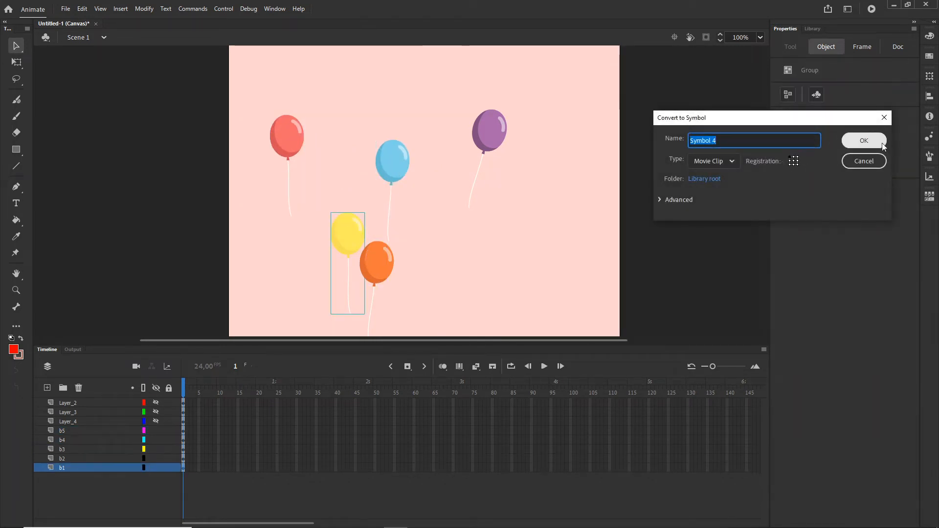
pyautogui.press('Return')
pyautogui.click(390, 271)
pyautogui.press('F8')
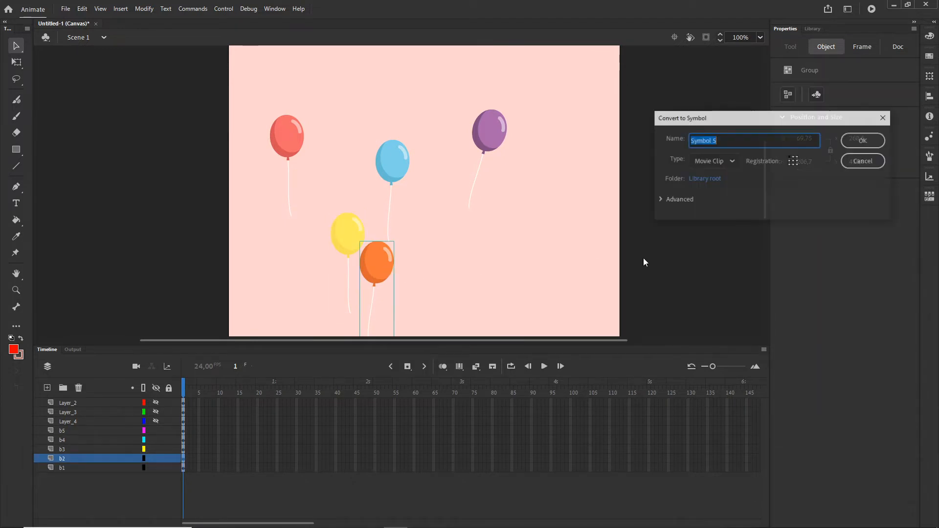
pyautogui.click(863, 144)
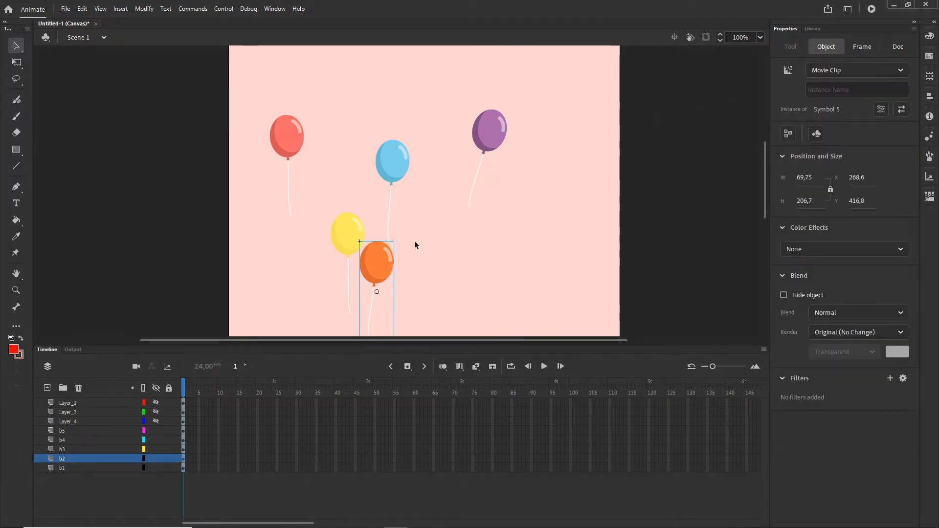
pyautogui.scroll(-5, 414, 241)
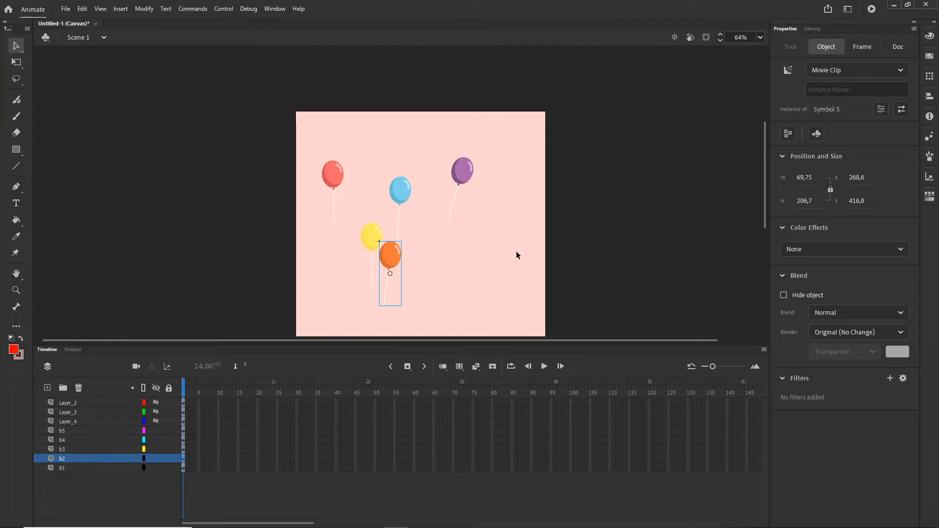
pyautogui.moveTo(517, 255); pyautogui.dragTo(489, 208)
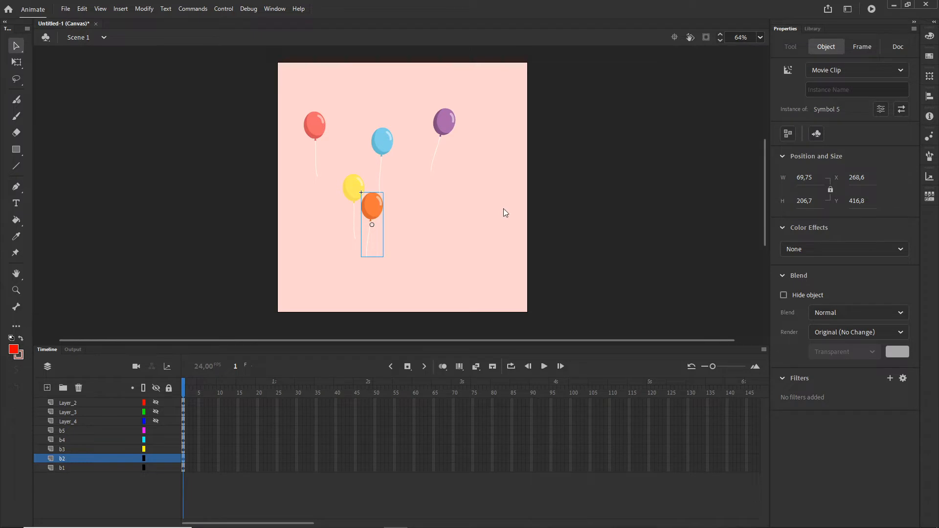
# Start saving the document and create a folder named animate inside Youtube Animations > 20 ballons > tutorial.
pyautogui.hotkey('ctrl', 's')
pyautogui.click(146, 27)
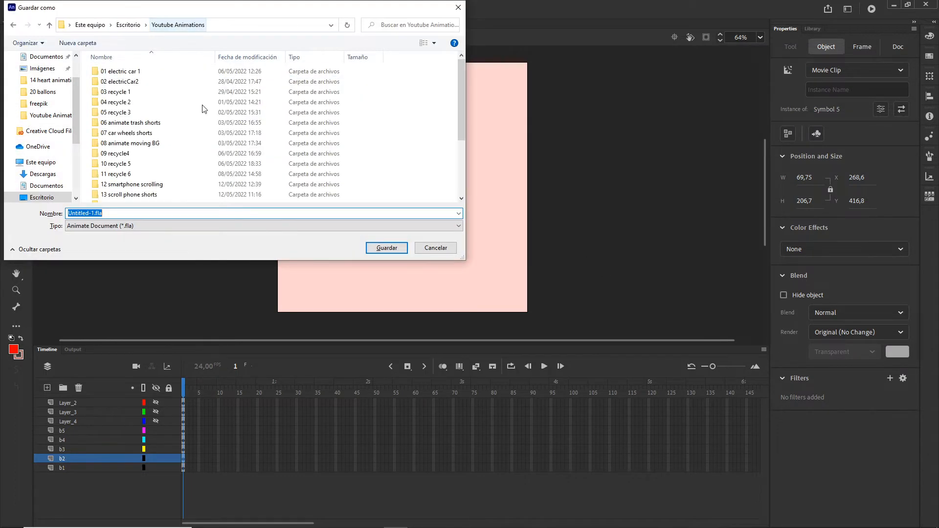
pyautogui.scroll(-3, 147, 147)
pyautogui.doubleClick(114, 179)
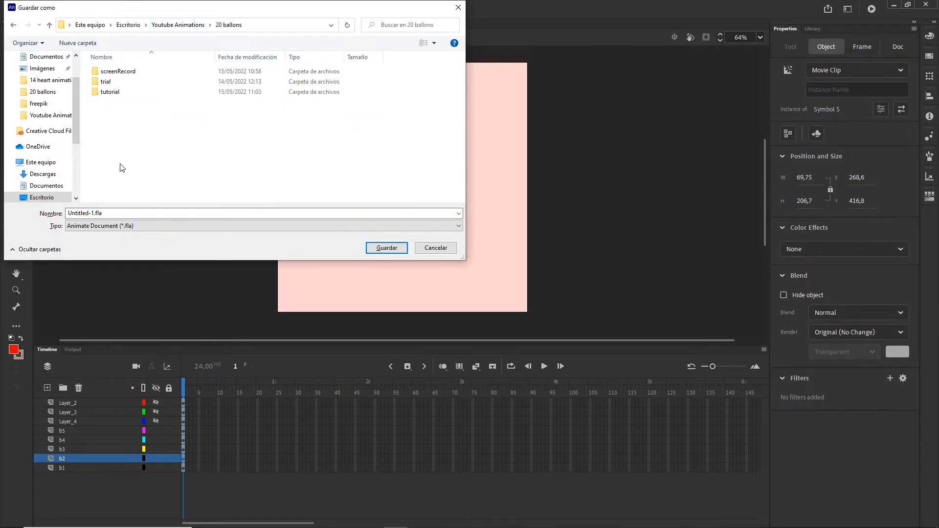
pyautogui.doubleClick(113, 93)
pyautogui.rightClick(111, 126)
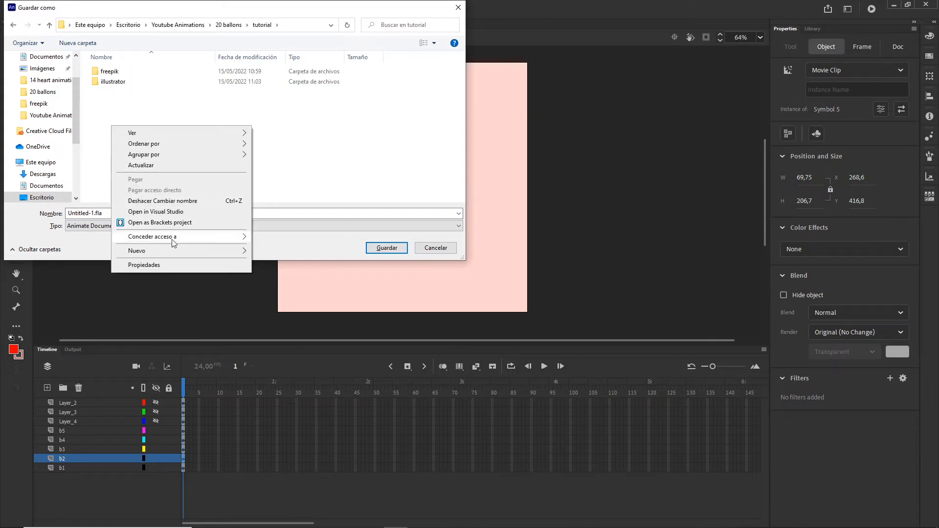
pyautogui.moveTo(201, 250)
pyautogui.click(268, 251)
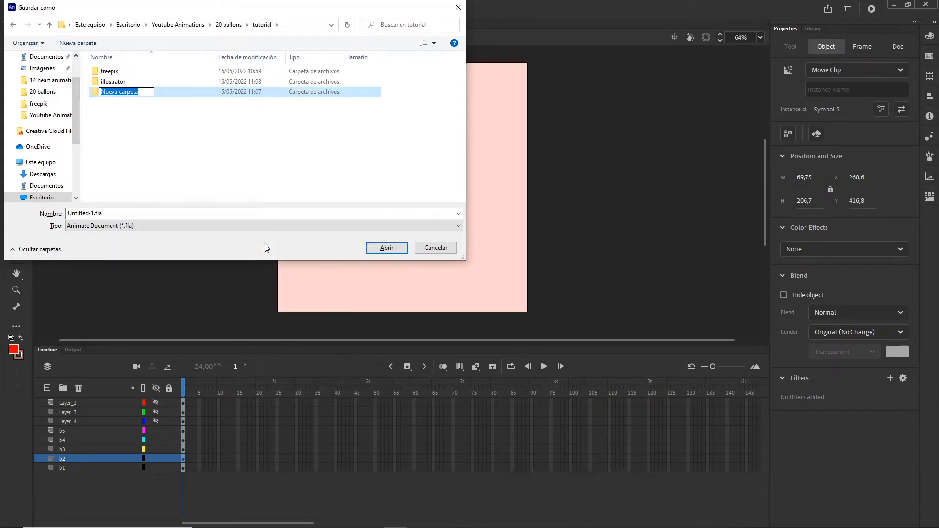
pyautogui.write('animate')
pyautogui.press('Return')
# Save the document in the new animate folder as an Animate Document named baloons.
pyautogui.doubleClick(112, 71)
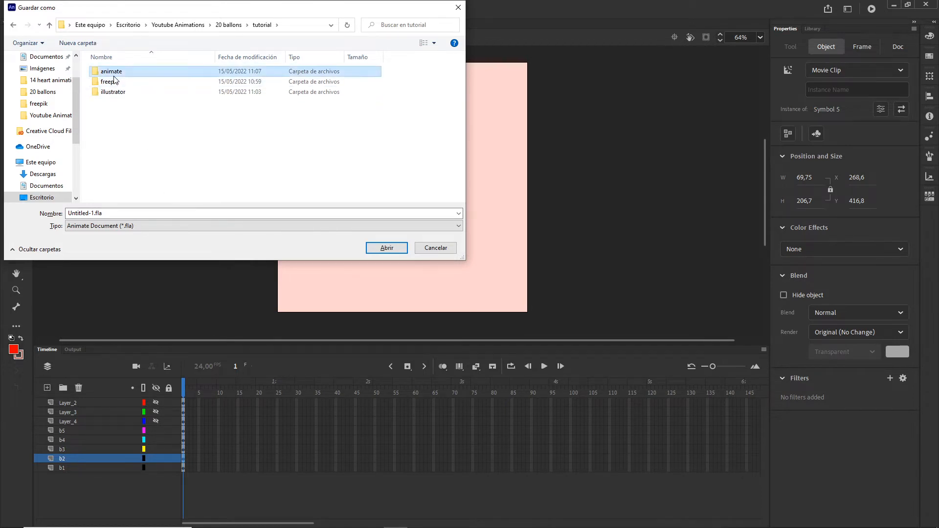
pyautogui.click(108, 210)
pyautogui.write('b')
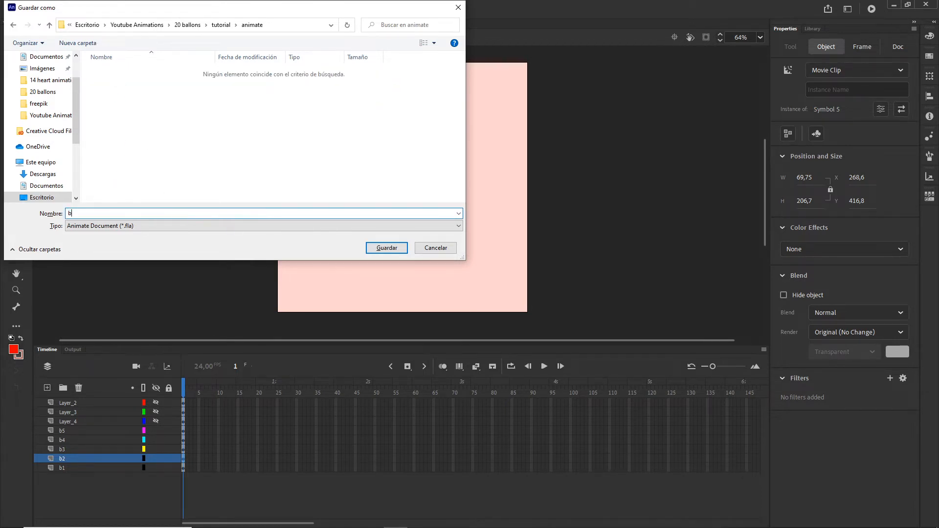
pyautogui.write('aloons')
pyautogui.click(387, 248)
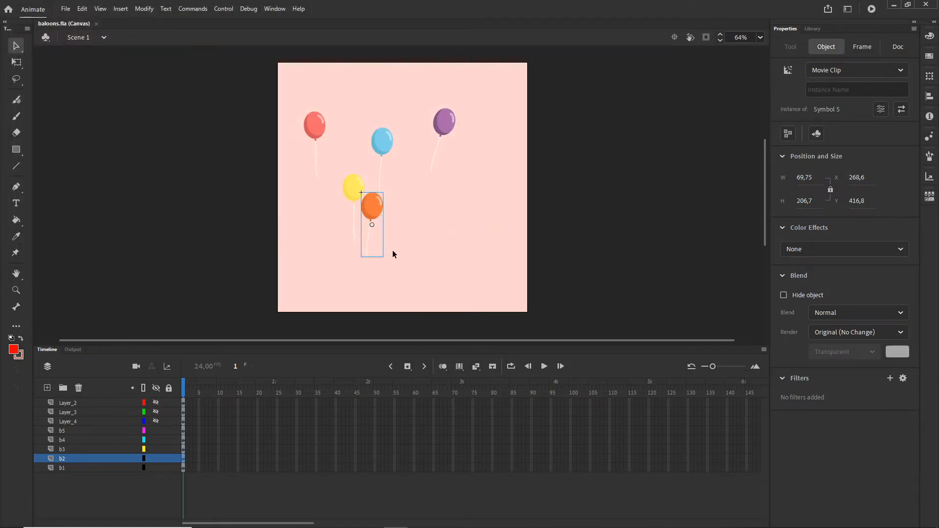
# Switch to File Explorer, examine the saved files in 20 ballons > tutorial > animate, and return to the Animate stage.
pyautogui.click(347, 522)
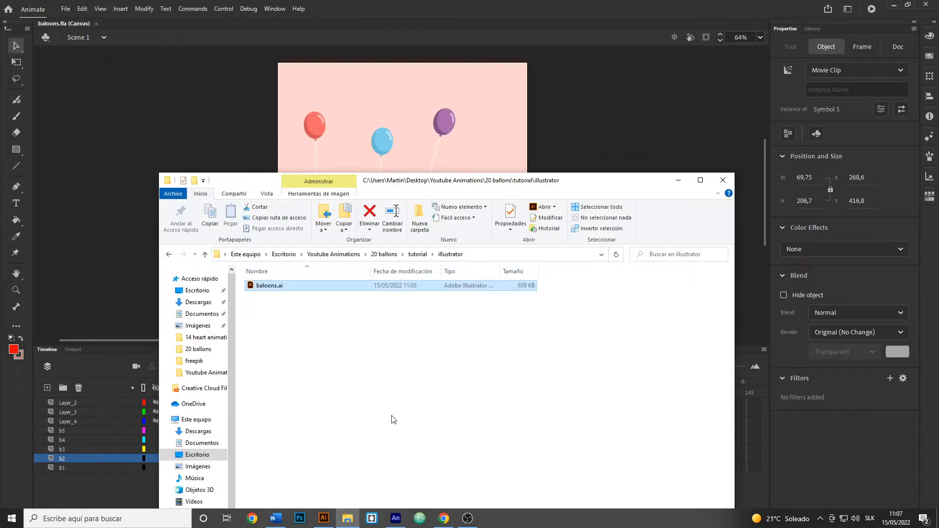
pyautogui.click(384, 254)
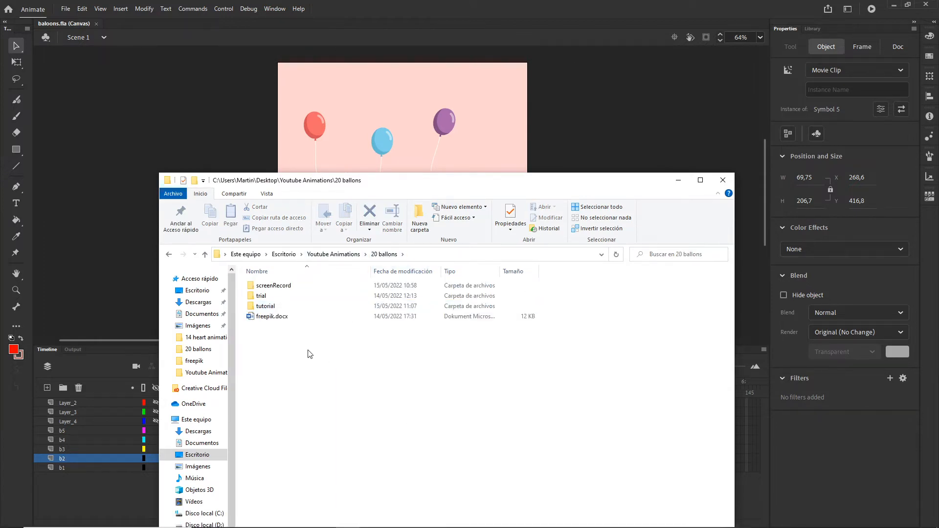
pyautogui.doubleClick(265, 306)
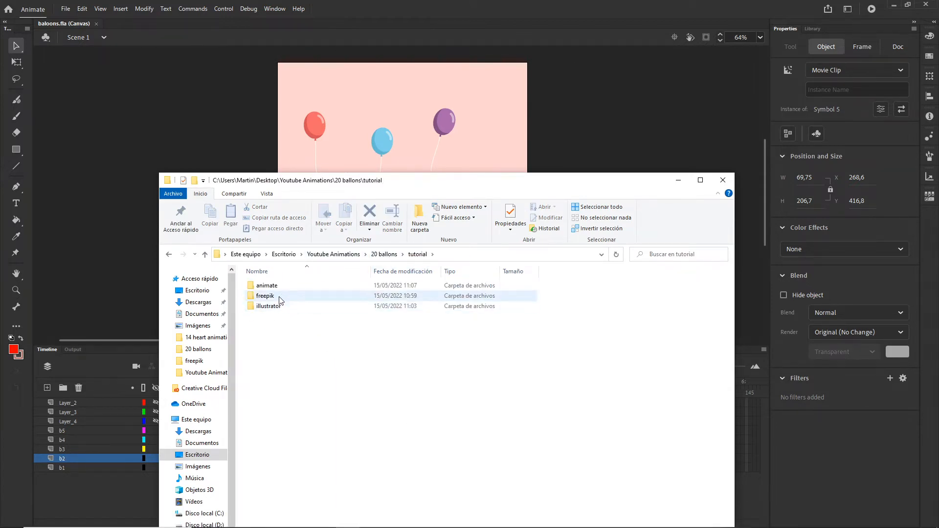
pyautogui.doubleClick(273, 289)
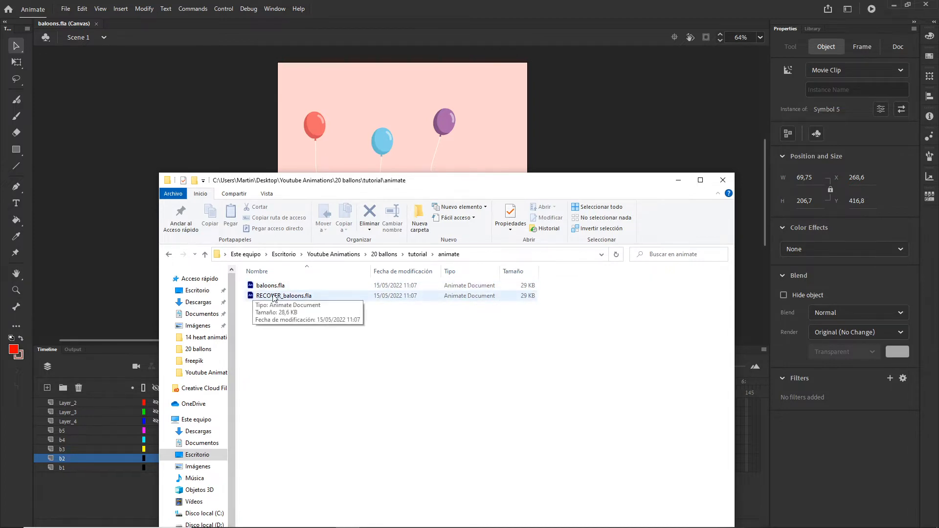
pyautogui.click(678, 180)
pyautogui.click(579, 208)
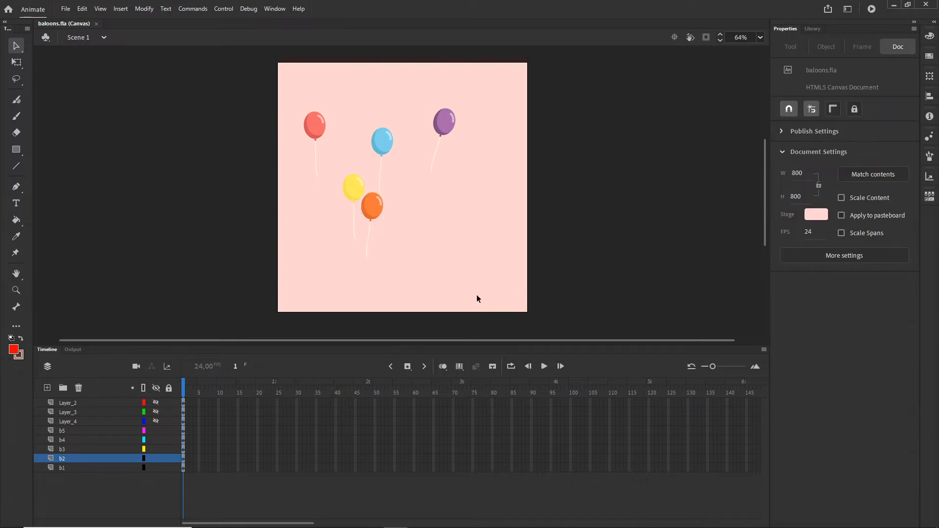
# Test the movie in the browser, check the exported files in the animate folder, and return to the Animate timeline.
pyautogui.hotkey('ctrl', 'Return')
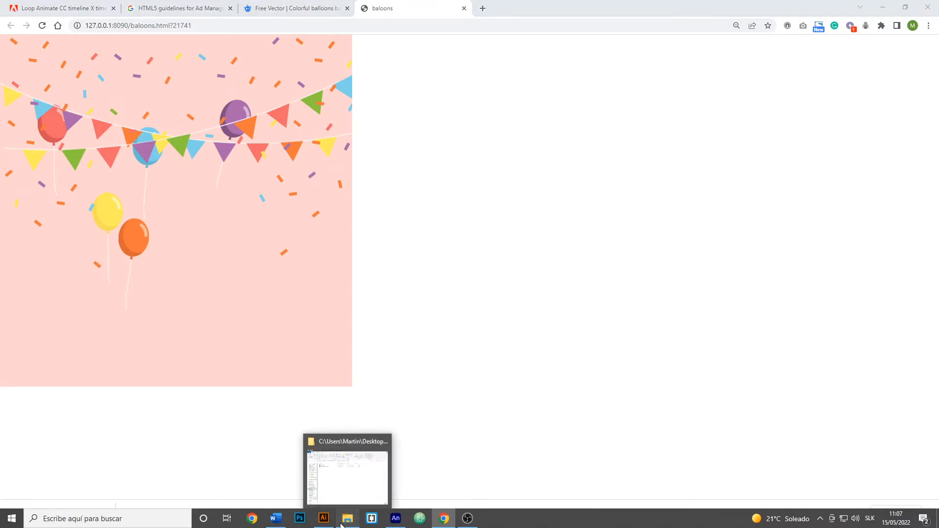
pyautogui.click(342, 520)
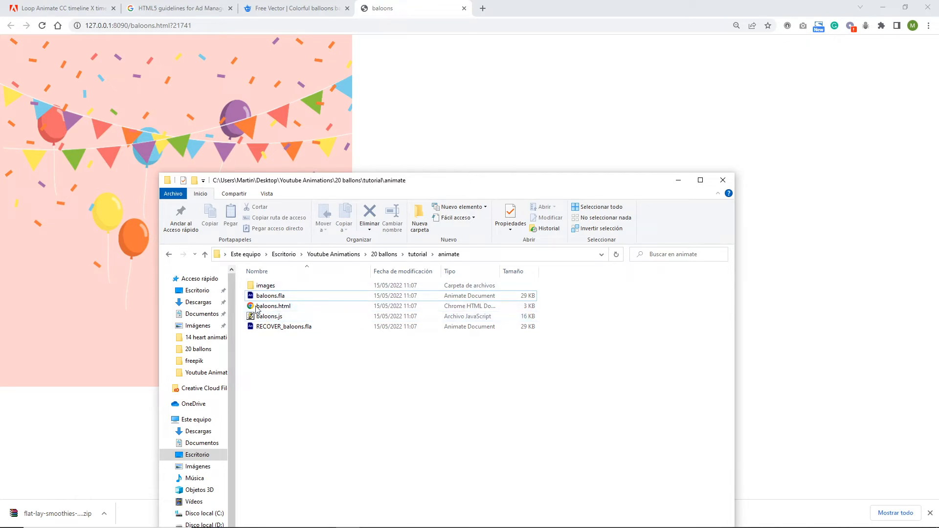
pyautogui.click(678, 181)
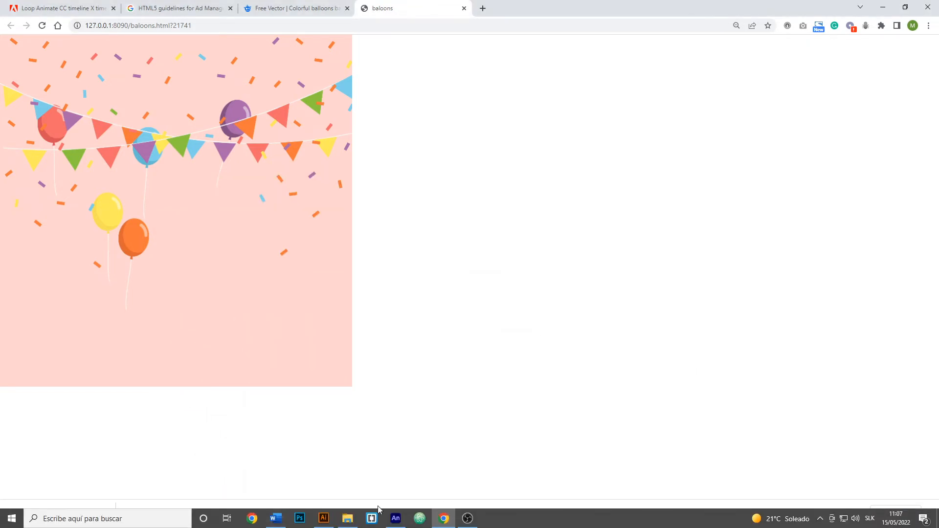
pyautogui.click(395, 517)
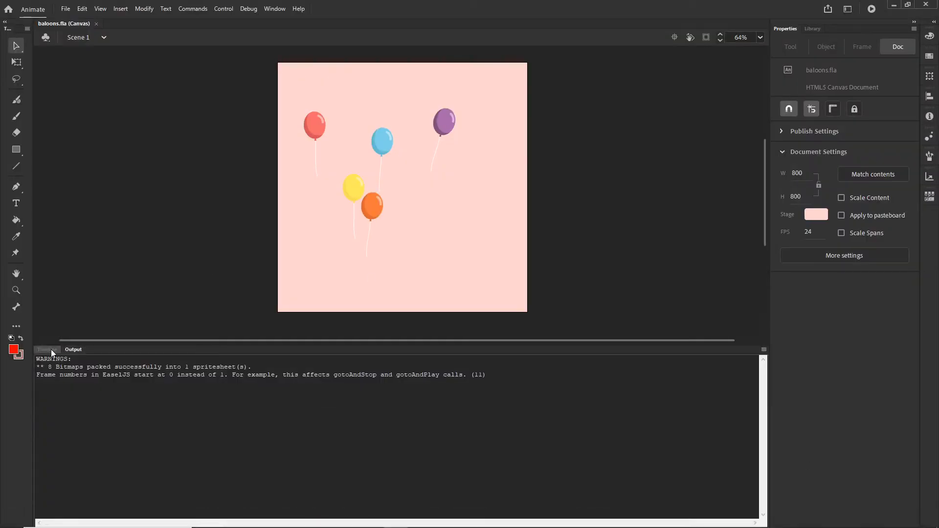
pyautogui.click(50, 349)
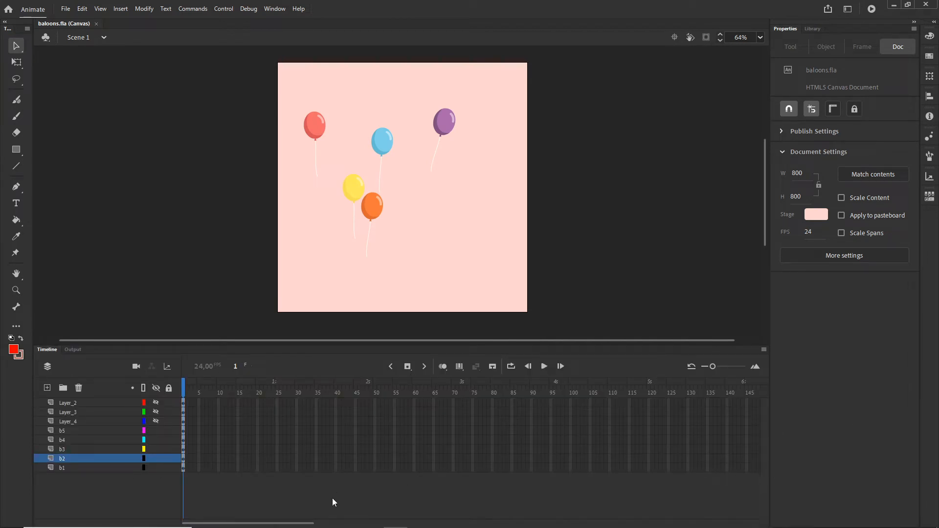
# Extend all eight layers to frame 200 with inserted frames and return the playhead to frame 1.
pyautogui.moveTo(313, 523); pyautogui.dragTo(370, 524)
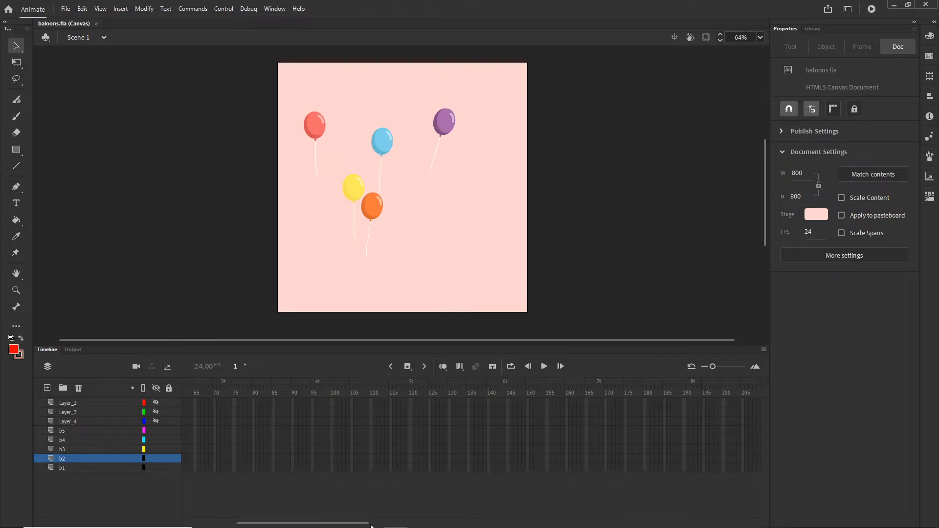
pyautogui.scroll(-2, 413, 522)
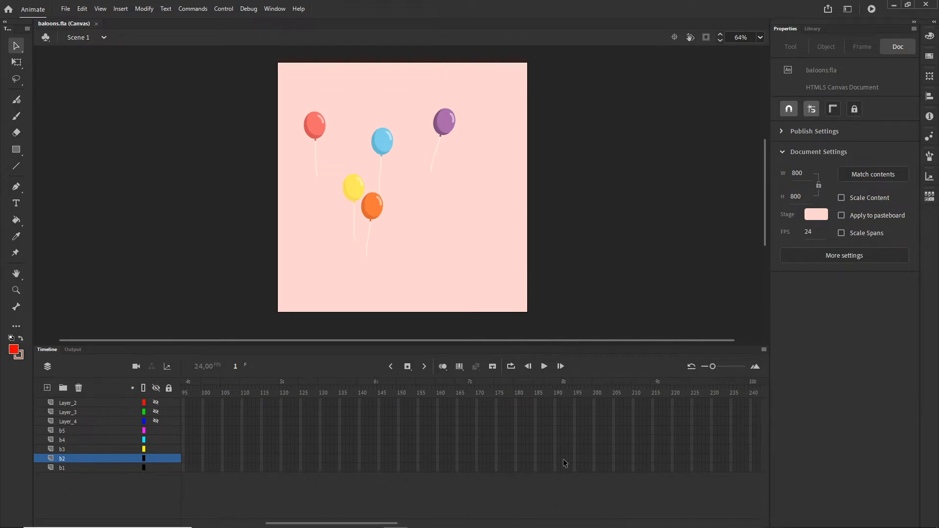
pyautogui.click(594, 469)
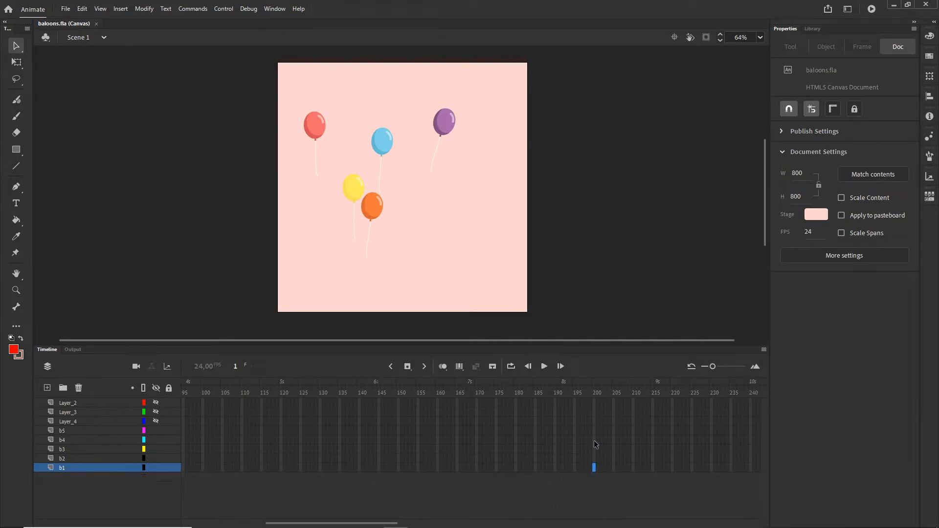
pyautogui.keyDown('shift'); pyautogui.click(594, 403); pyautogui.keyUp('shift')
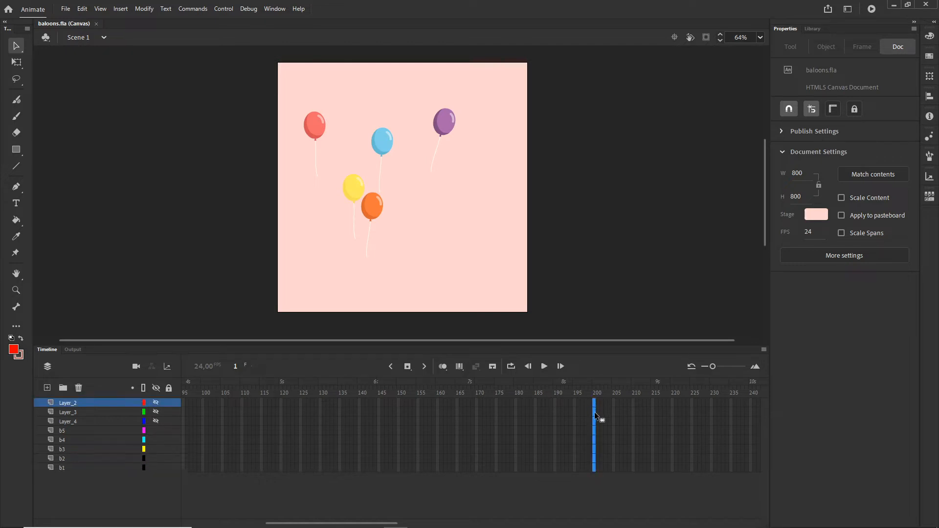
pyautogui.press('F5')
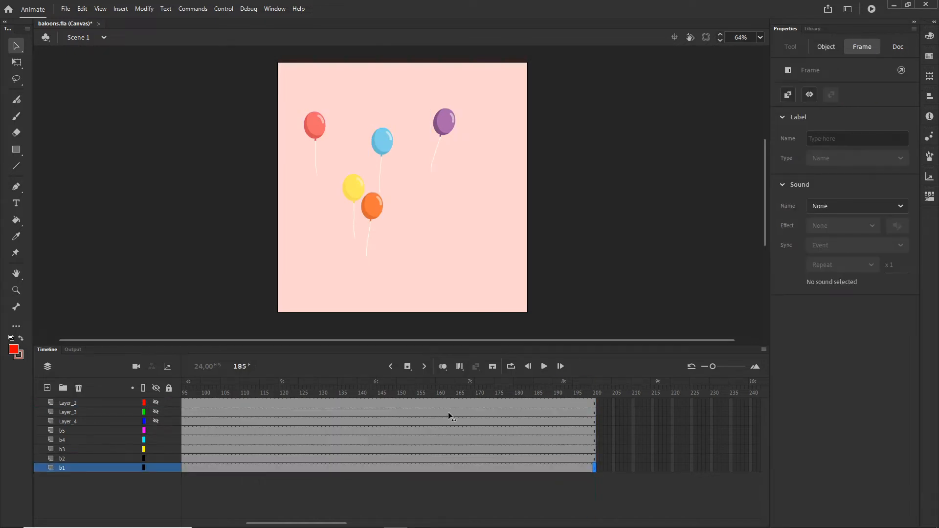
pyautogui.moveTo(24, 395); pyautogui.dragTo(24, 395)
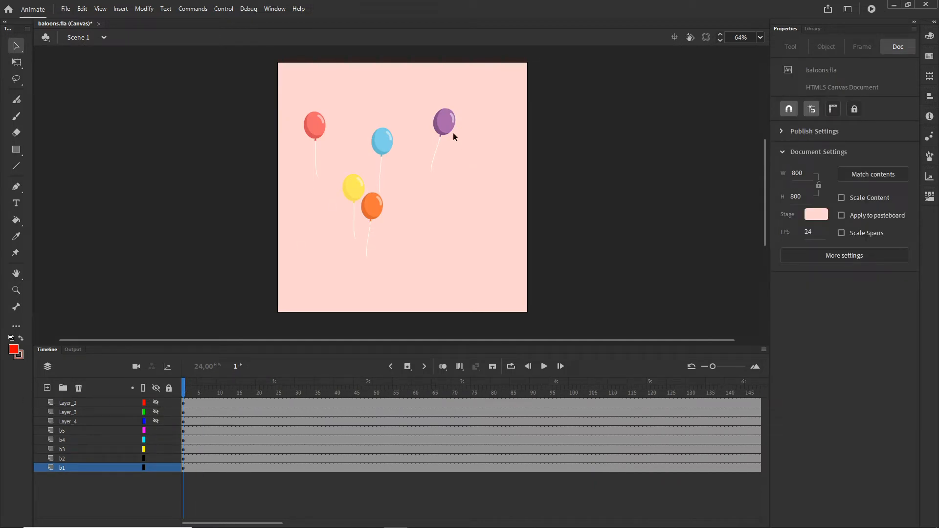
# Briefly show Layer_4, Layer_3 and Layer_2 to check the garlands and confetti, and hide all three again.
pyautogui.click(156, 421)
pyautogui.click(156, 411)
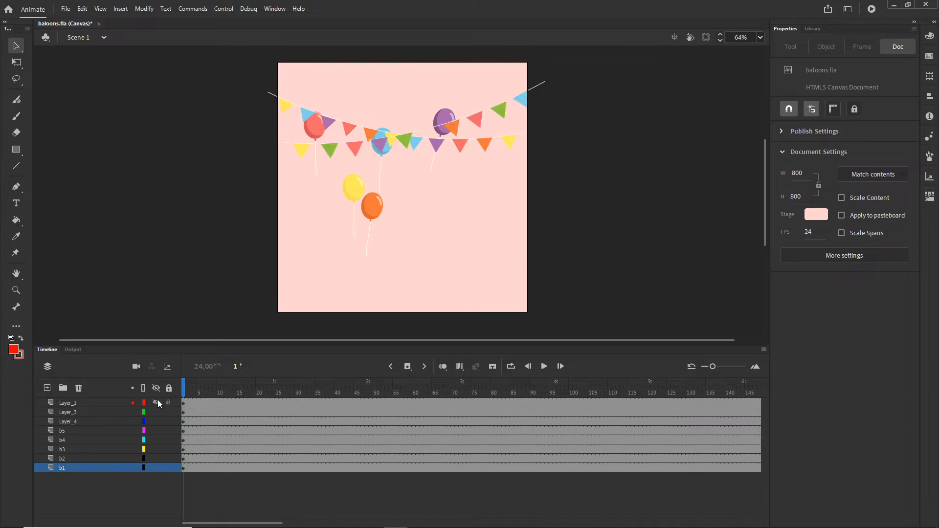
pyautogui.click(155, 402)
pyautogui.click(156, 403)
pyautogui.click(155, 412)
pyautogui.click(156, 421)
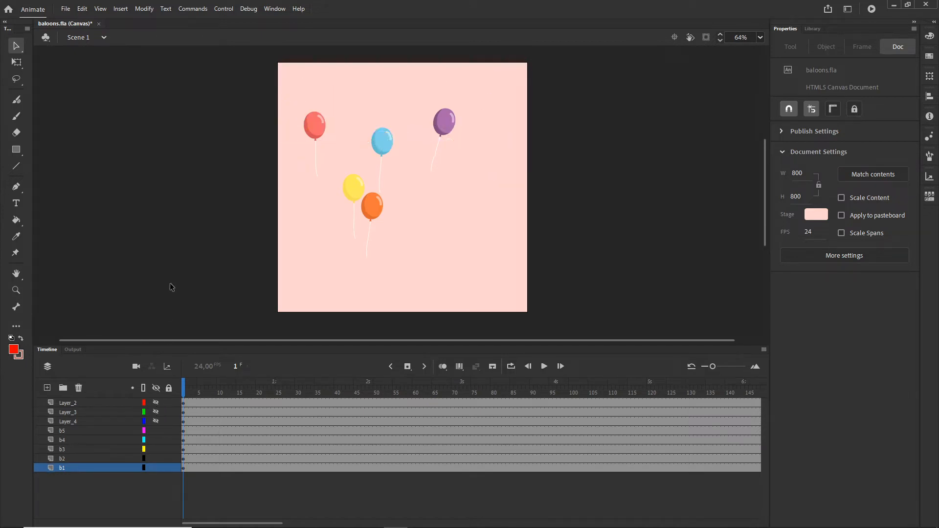
# Preview the 200-frame movie in the browser to check whether the hidden layers are exported, and return to the timeline.
pyautogui.hotkey('ctrl', 'Return')
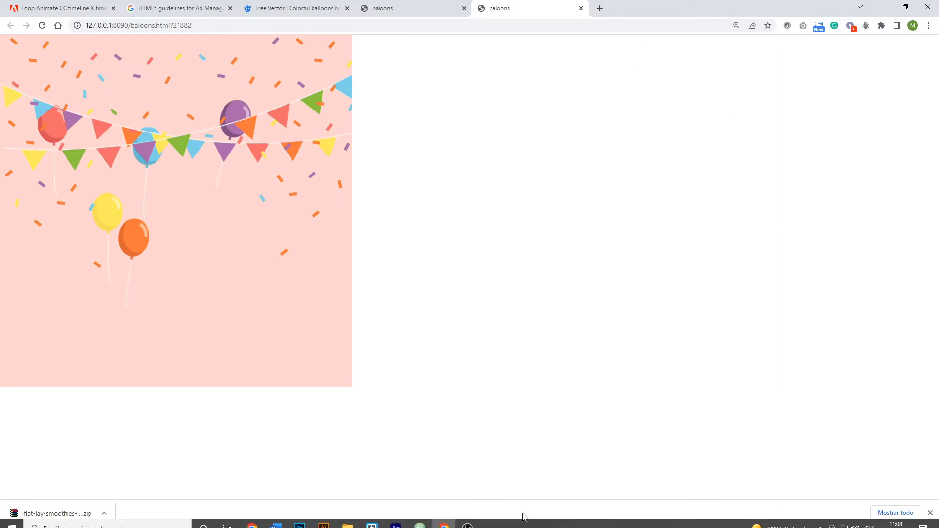
pyautogui.click(396, 518)
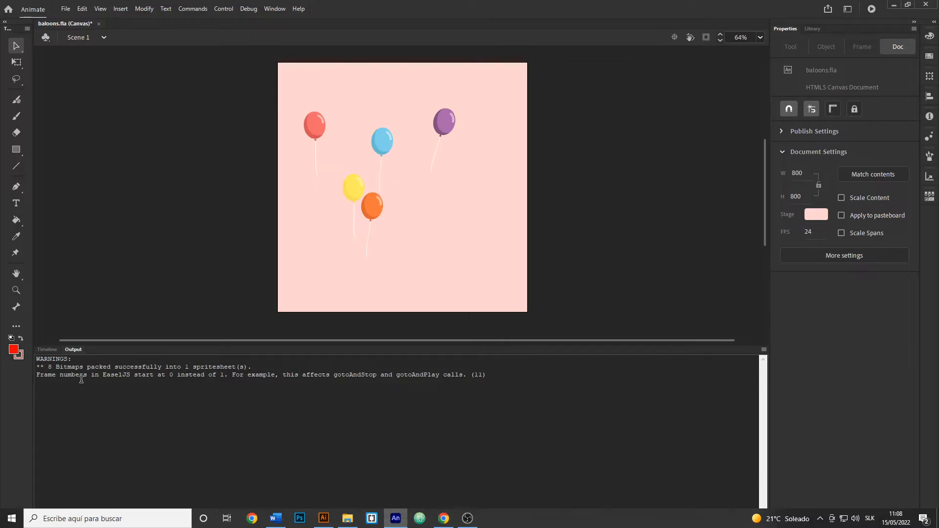
pyautogui.click(52, 348)
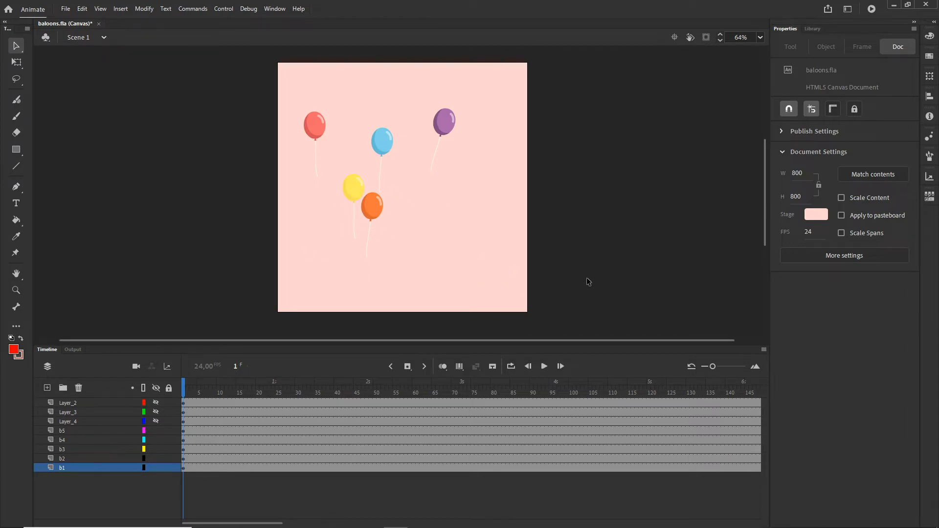
pyautogui.moveTo(606, 265); pyautogui.dragTo(619, 201)
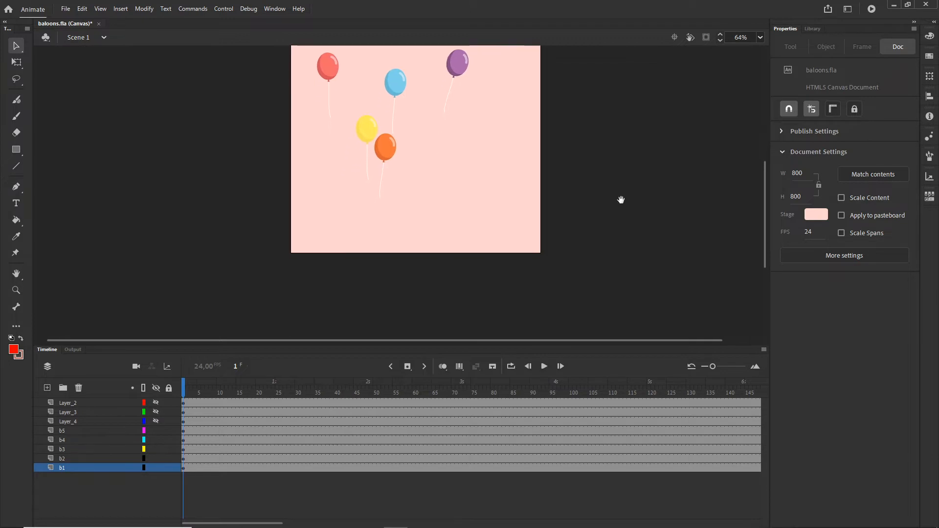
# Move the orange and yellow balloons below the stage at frame 1, checking with the outside-stage content clipped and showing it again.
pyautogui.moveTo(387, 152); pyautogui.dragTo(324, 292)
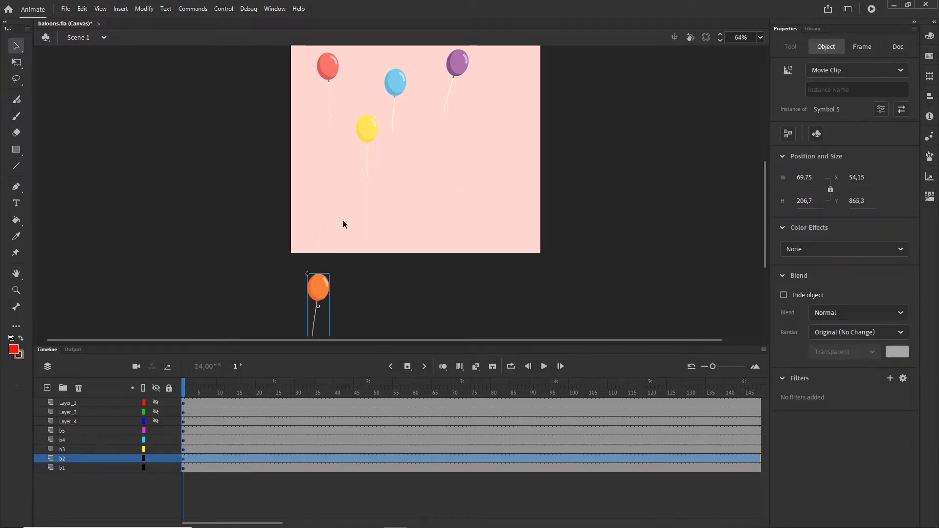
pyautogui.moveTo(367, 129); pyautogui.dragTo(386, 302)
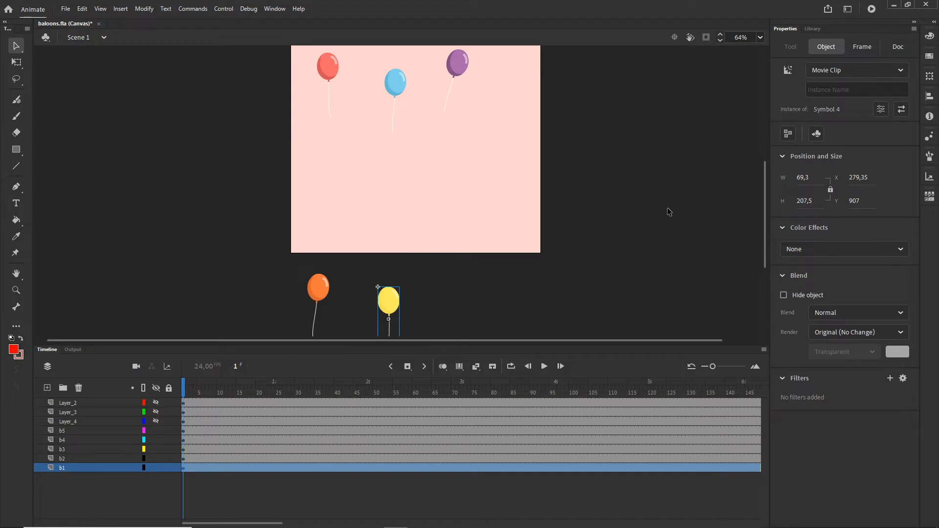
pyautogui.moveTo(394, 303); pyautogui.dragTo(404, 261)
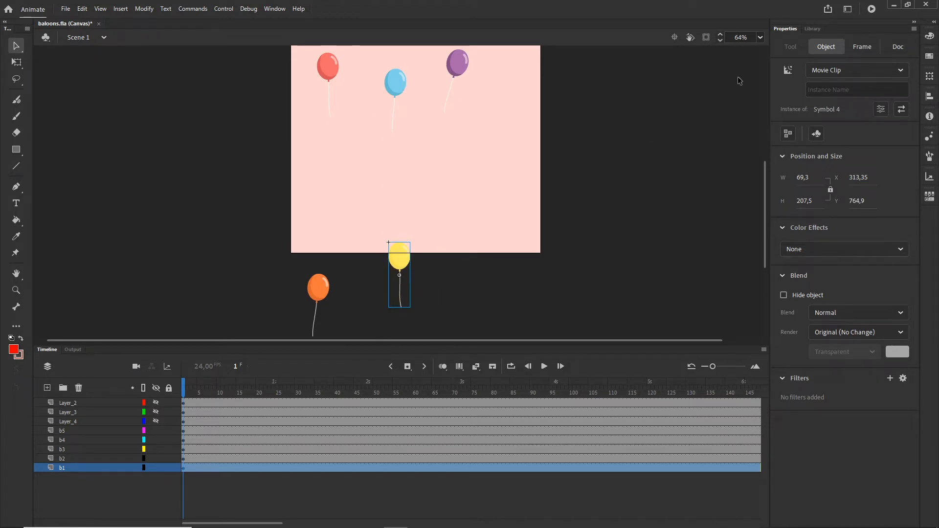
pyautogui.click(707, 39)
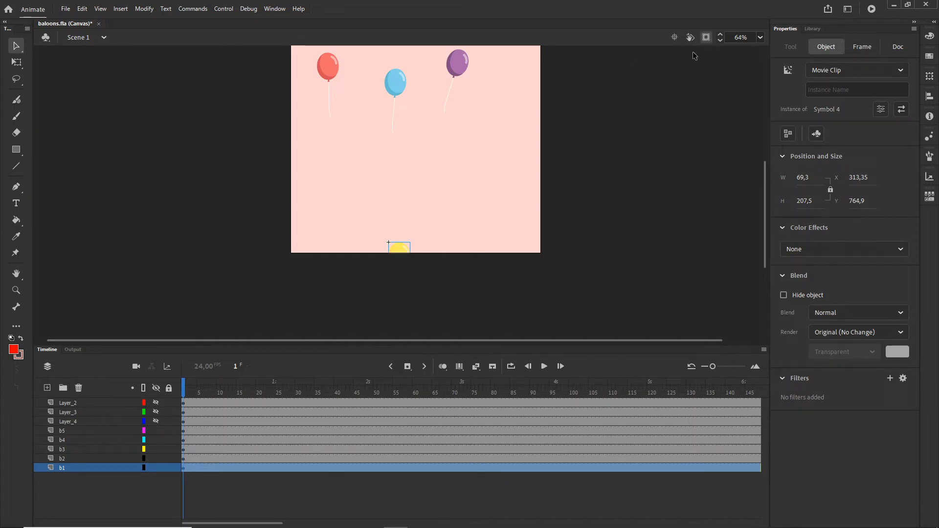
pyautogui.moveTo(398, 248); pyautogui.dragTo(363, 303)
pyautogui.click(706, 38)
# Move the blue, purple and red balloons below the stage, lining them up in a row beside the orange and yellow ones.
pyautogui.moveTo(395, 81); pyautogui.dragTo(426, 297)
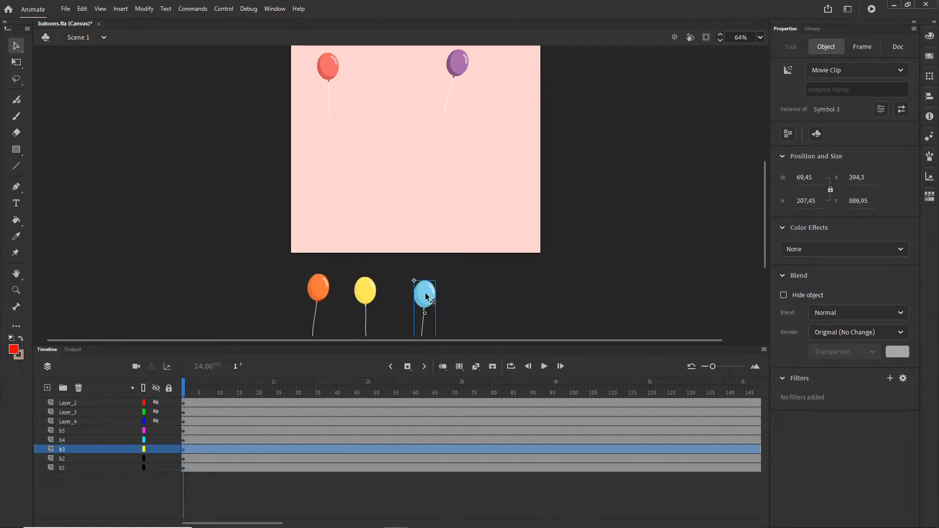
pyautogui.moveTo(463, 71); pyautogui.dragTo(482, 307)
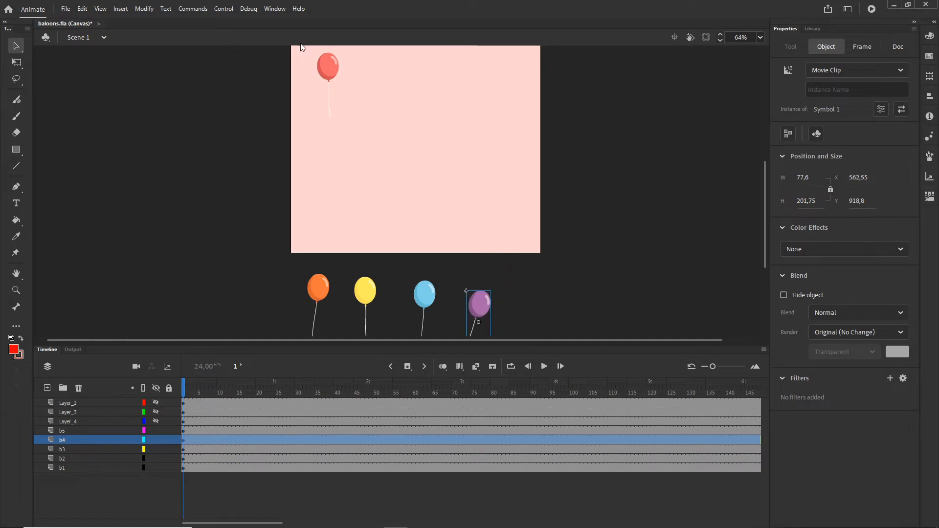
pyautogui.moveTo(347, 84); pyautogui.dragTo(483, 234)
pyautogui.moveTo(326, 71); pyautogui.dragTo(477, 297)
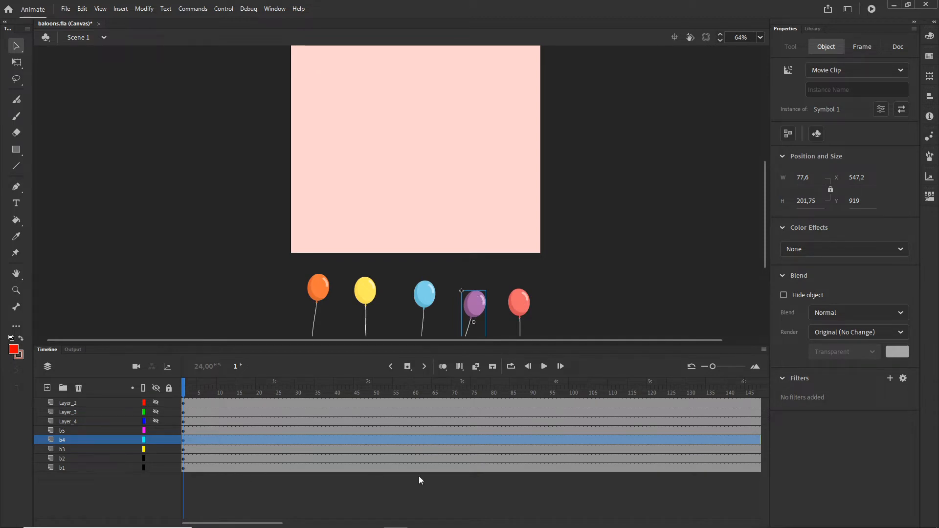
# Insert keyframes at frame 70 on balloon layers b1 to b5.
pyautogui.click(453, 468)
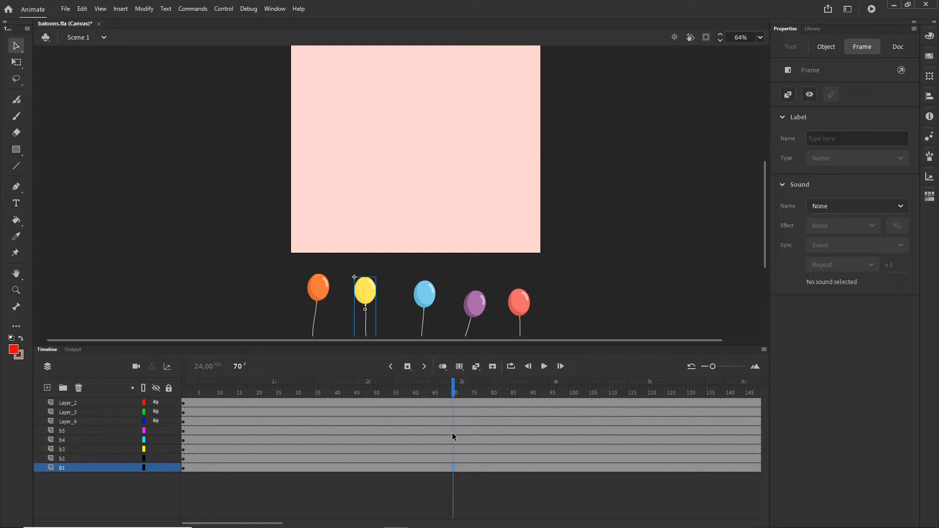
pyautogui.moveTo(452, 432); pyautogui.dragTo(453, 469)
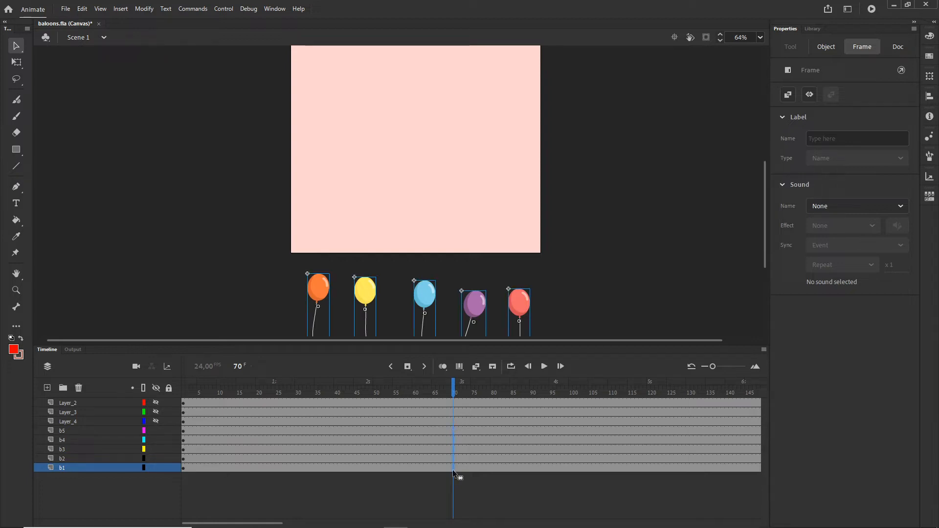
pyautogui.rightClick(453, 437)
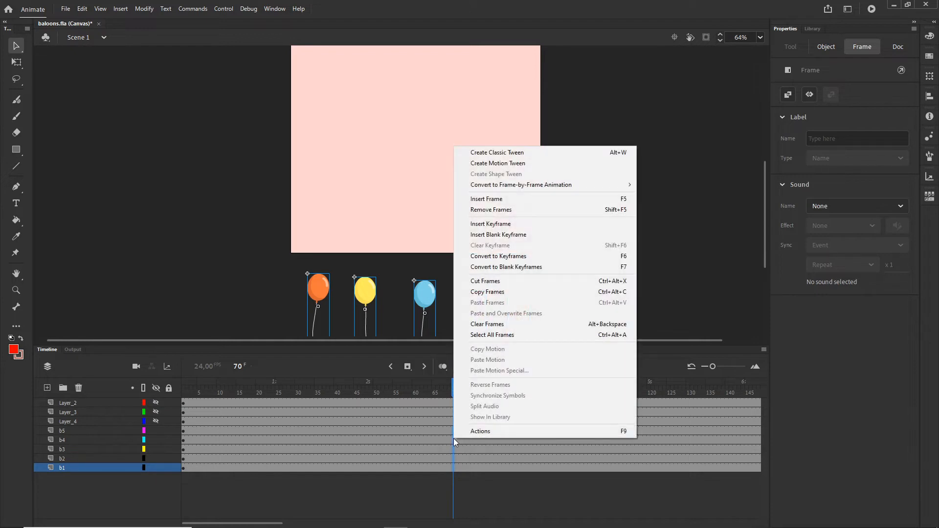
pyautogui.click(501, 224)
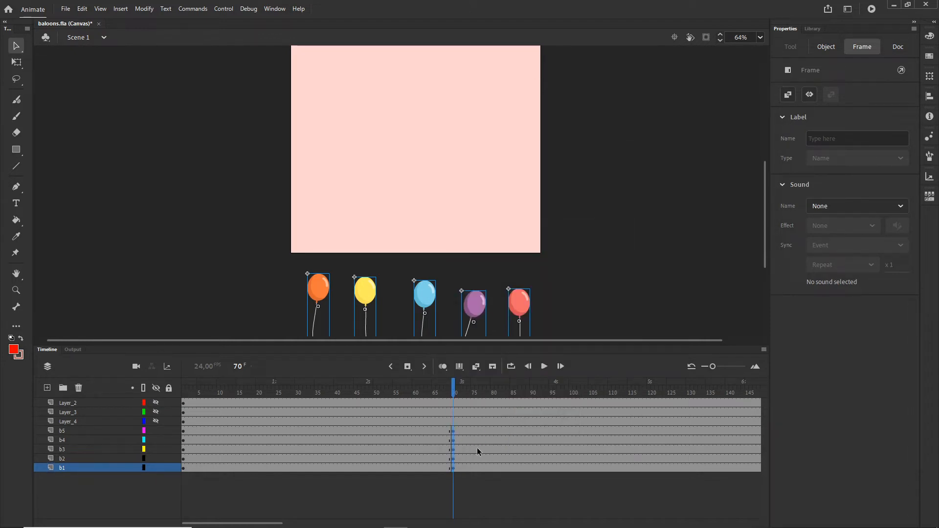
# Nudge all five balloons straight up at frame 70 until they sit completely above the stage, at Y about -285.
pyautogui.hotkey('shift', 'Up')
pyautogui.hotkey('shift', 'Up')
pyautogui.hotkey('shift', 'Up')
pyautogui.hotkey('shift', 'Up')
pyautogui.hotkey('shift', 'Up')
pyautogui.hotkey('shift', 'Up')
pyautogui.hotkey('shift', 'Up')
pyautogui.hotkey('shift', 'Up')
pyautogui.hotkey('shift', 'Up')
pyautogui.hotkey('shift', 'Up')
pyautogui.hotkey('shift', 'Up')
pyautogui.hotkey('shift', 'Up')
pyautogui.hotkey('shift', 'Up')
pyautogui.hotkey('shift', 'Up')
pyautogui.hotkey('shift', 'Up')
pyautogui.hotkey('shift', 'Up')
pyautogui.hotkey('shift', 'Up')
pyautogui.hotkey('shift', 'Up')
pyautogui.hotkey('shift', 'Up')
pyautogui.hotkey('shift', 'Up')
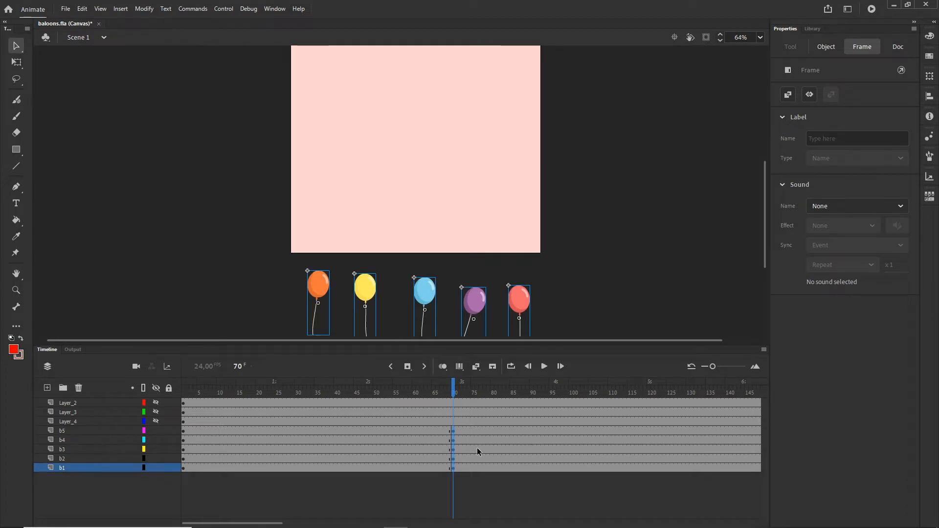
pyautogui.hotkey('shift', 'Up')
pyautogui.hotkey('shift', 'Up')
pyautogui.hotkey('shift', 'Up')
pyautogui.hotkey('shift', 'Up')
pyautogui.hotkey('shift', 'Up')
pyautogui.hotkey('shift', 'Up')
pyautogui.hotkey('shift', 'Up')
pyautogui.hotkey('shift', 'Up')
pyautogui.hotkey('shift', 'Up')
pyautogui.hotkey('shift', 'Up')
pyautogui.hotkey('shift', 'Up')
pyautogui.hotkey('shift', 'Up')
pyautogui.hotkey('shift', 'Up')
pyautogui.hotkey('shift', 'Up')
pyautogui.hotkey('shift', 'Up')
pyautogui.hotkey('shift', 'Up')
pyautogui.hotkey('shift', 'Up')
pyautogui.hotkey('shift', 'Up')
pyautogui.hotkey('shift', 'Up')
pyautogui.hotkey('shift', 'Up')
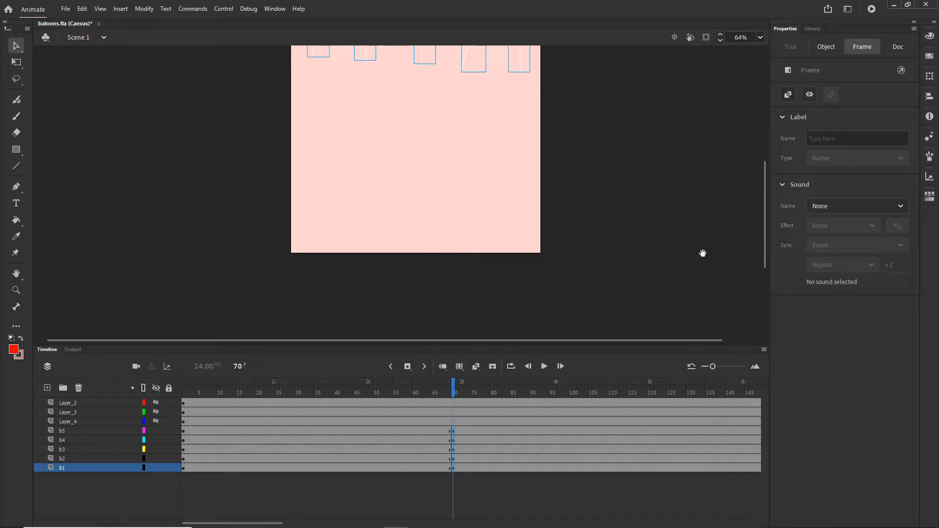
pyautogui.moveTo(631, 146); pyautogui.dragTo(611, 287)
pyautogui.hotkey('shift', 'Up')
pyautogui.hotkey('shift', 'Up')
pyautogui.hotkey('shift', 'Up')
pyautogui.hotkey('shift', 'Up')
pyautogui.hotkey('shift', 'Up')
pyautogui.hotkey('shift', 'Up')
pyautogui.hotkey('shift', 'Up')
pyautogui.hotkey('shift', 'Up')
pyautogui.hotkey('shift', 'Up')
pyautogui.hotkey('shift', 'Up')
pyautogui.hotkey('shift', 'Up')
pyautogui.hotkey('shift', 'Up')
pyautogui.hotkey('shift', 'Up')
pyautogui.hotkey('shift', 'Up')
pyautogui.hotkey('shift', 'Up')
pyautogui.hotkey('shift', 'Up')
pyautogui.hotkey('shift', 'Up')
pyautogui.hotkey('shift', 'Up')
pyautogui.hotkey('shift', 'Up')
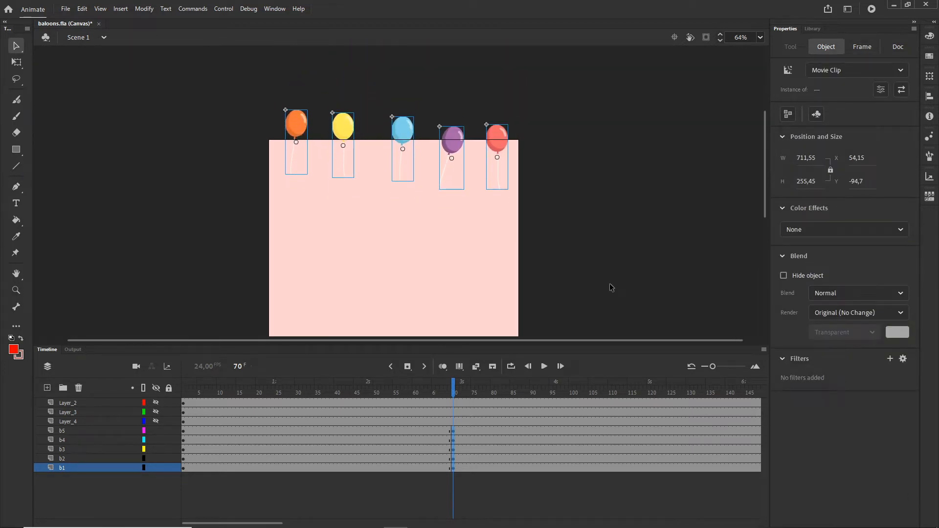
pyautogui.hotkey('shift', 'Up')
pyautogui.hotkey('shift', 'Up')
pyautogui.hotkey('shift', 'Up')
pyautogui.hotkey('shift', 'Up')
pyautogui.hotkey('shift', 'Up')
pyautogui.hotkey('shift', 'Up')
pyautogui.hotkey('shift', 'Up')
pyautogui.hotkey('shift', 'Up')
pyautogui.hotkey('shift', 'Up')
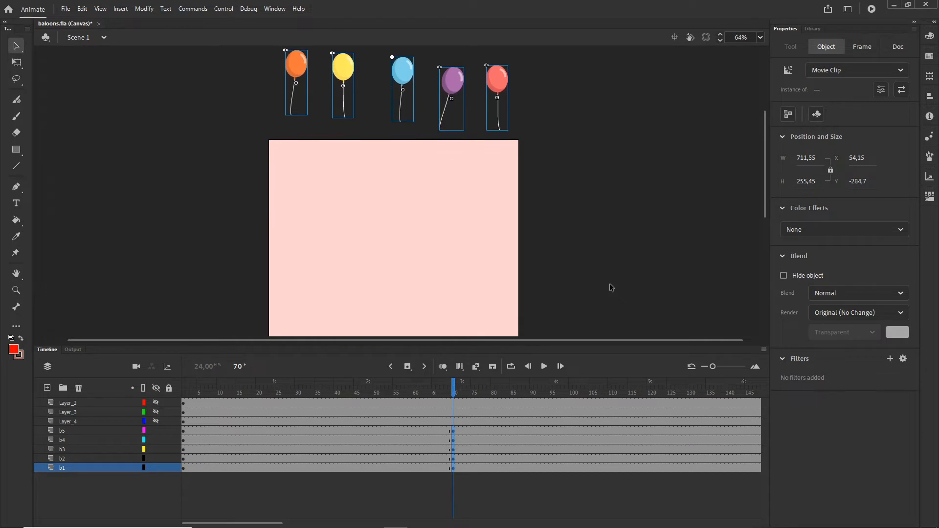
# Create classic tweens on layers b1 to b5 between frames 1 and 70, and scrub the timeline to check the rise.
pyautogui.click(315, 467)
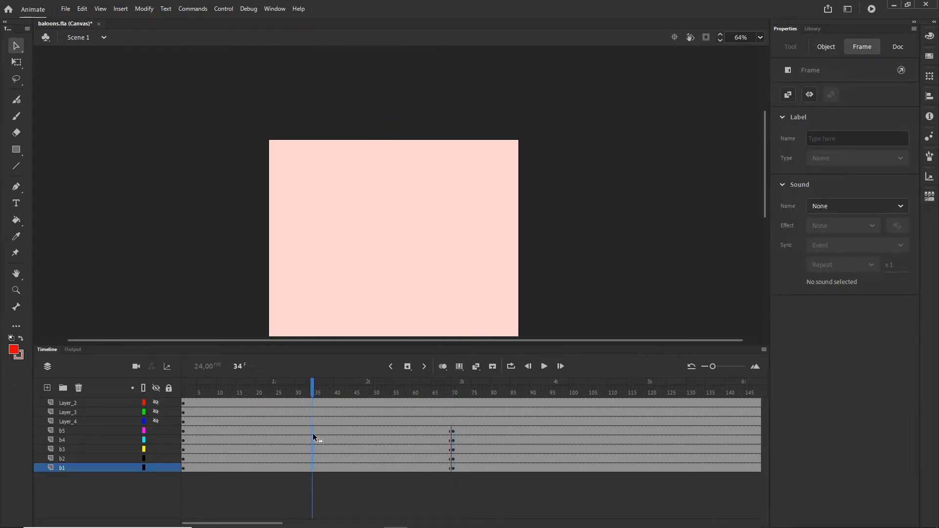
pyautogui.rightClick(314, 436)
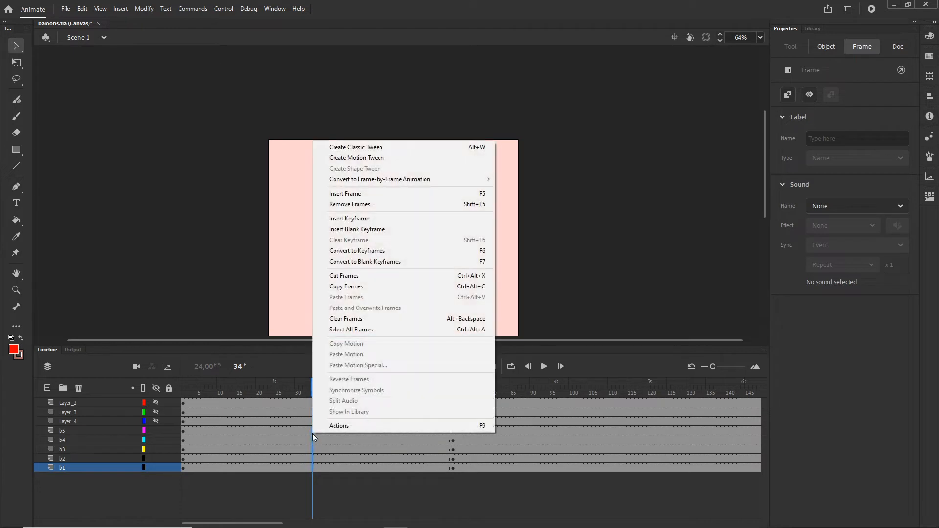
pyautogui.click(378, 150)
pyautogui.moveTo(306, 394); pyautogui.dragTo(429, 383)
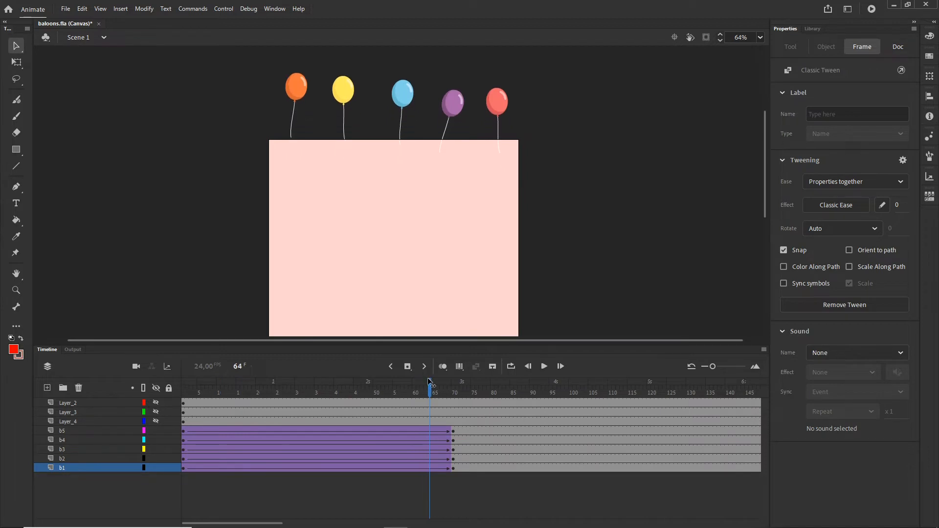
# Preview the rising balloons in the browser and return to the Animate timeline.
pyautogui.click(580, 279)
pyautogui.hotkey('ctrl', 'Return')
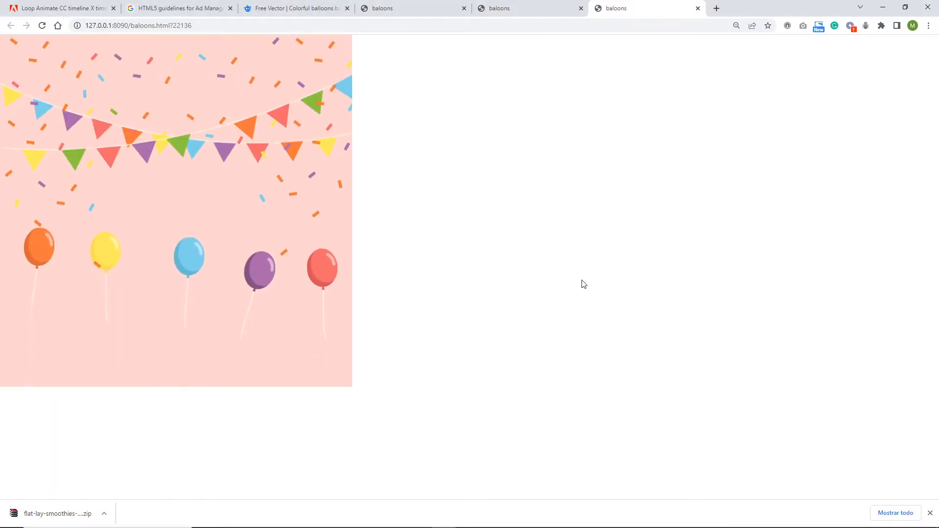
pyautogui.click(882, 7)
pyautogui.click(49, 349)
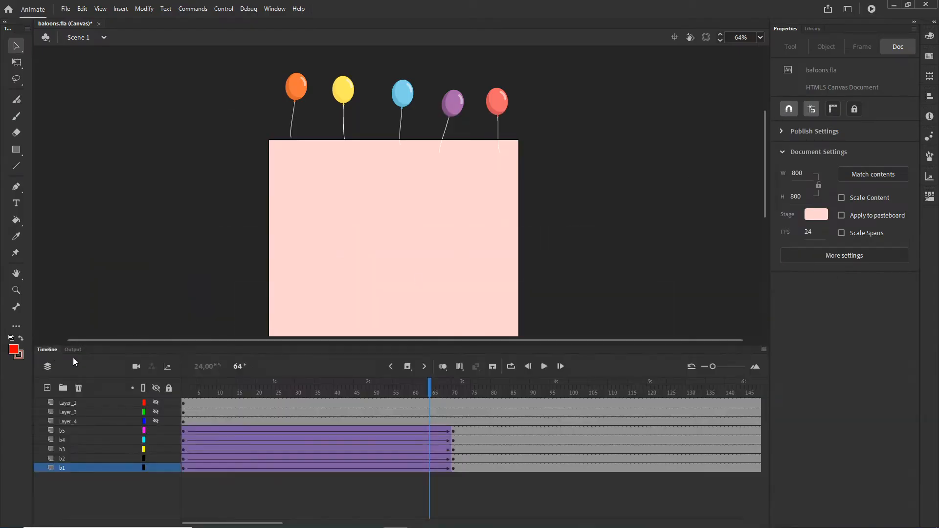
# Shift the red balloon on layer b5 to the right at frame 70, to X about 801.
pyautogui.moveTo(432, 394); pyautogui.dragTo(303, 414)
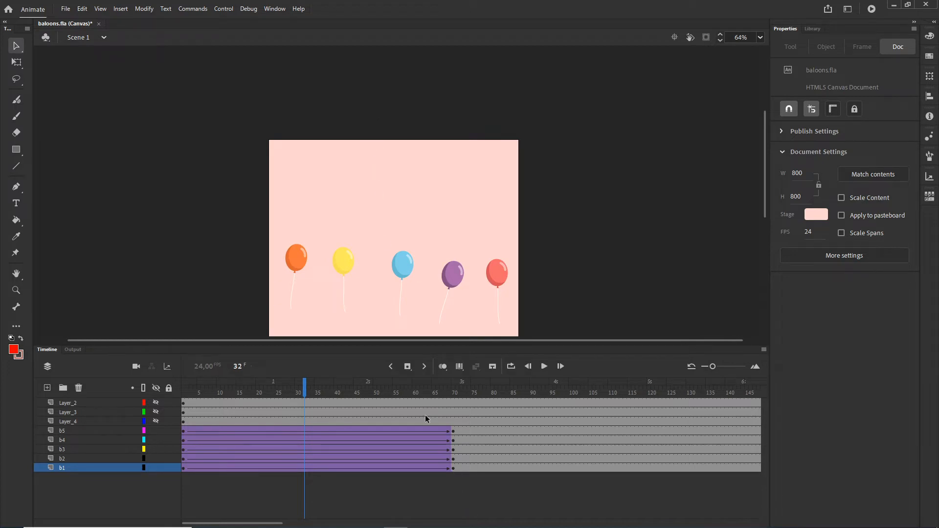
pyautogui.click(454, 433)
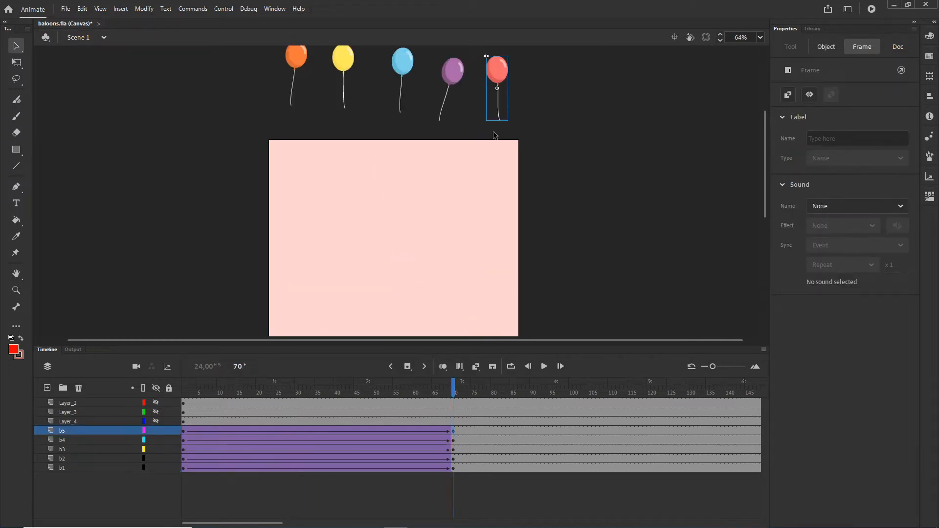
pyautogui.moveTo(506, 79); pyautogui.dragTo(537, 78)
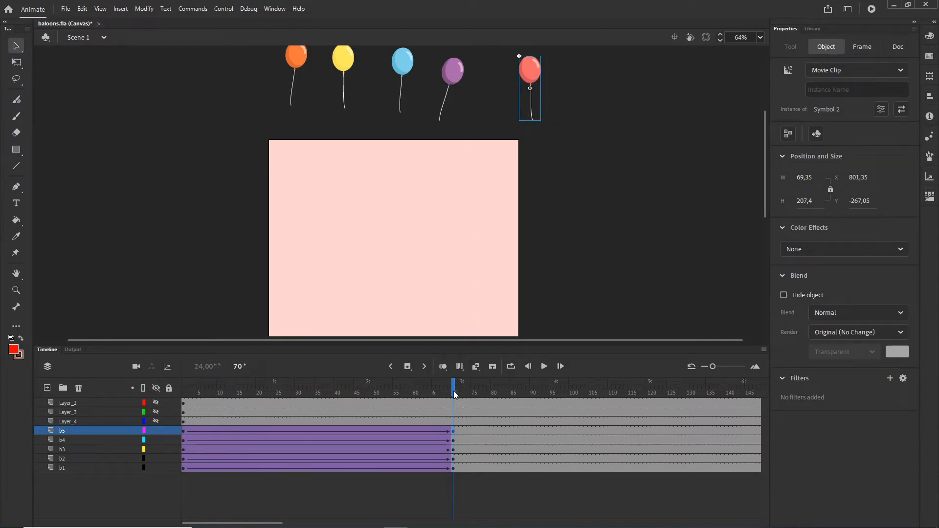
# Shift the orange balloon right to X about 90 at frame 33, and the yellow balloon slightly right at frame 37.
pyautogui.moveTo(453, 391); pyautogui.dragTo(309, 403)
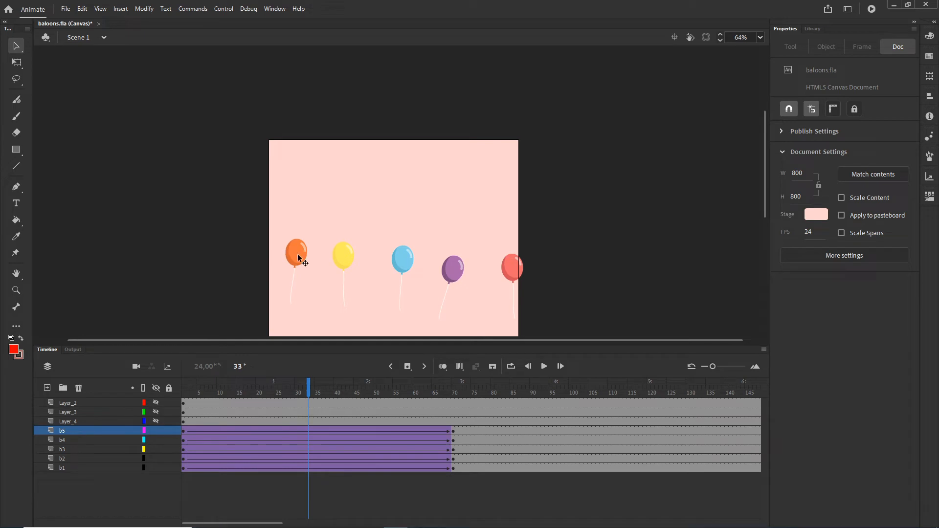
pyautogui.moveTo(300, 255); pyautogui.dragTo(311, 253)
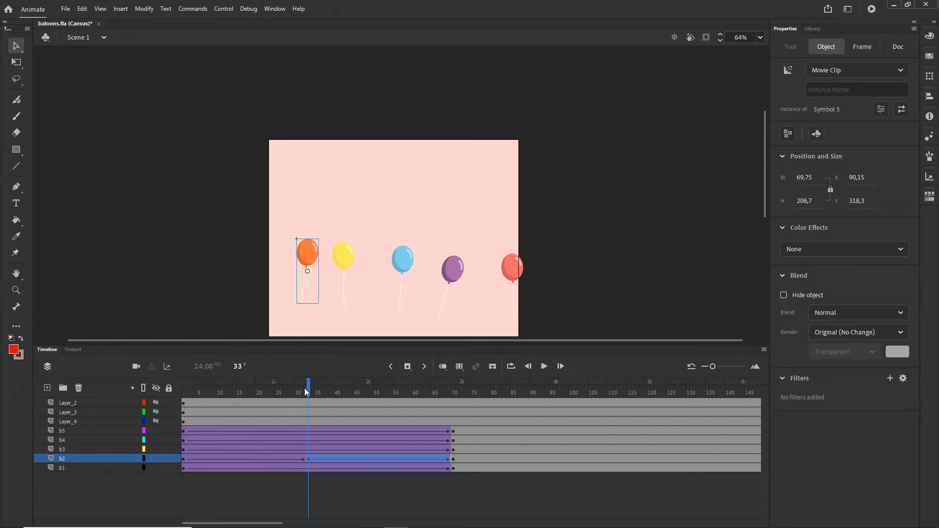
pyautogui.moveTo(305, 388); pyautogui.dragTo(325, 390)
pyautogui.moveTo(348, 242); pyautogui.dragTo(363, 243)
# Shift the blue balloon left to X about 363 at frame 28, and the purple balloon left to X about 498 at frame 35.
pyautogui.moveTo(325, 393); pyautogui.dragTo(289, 393)
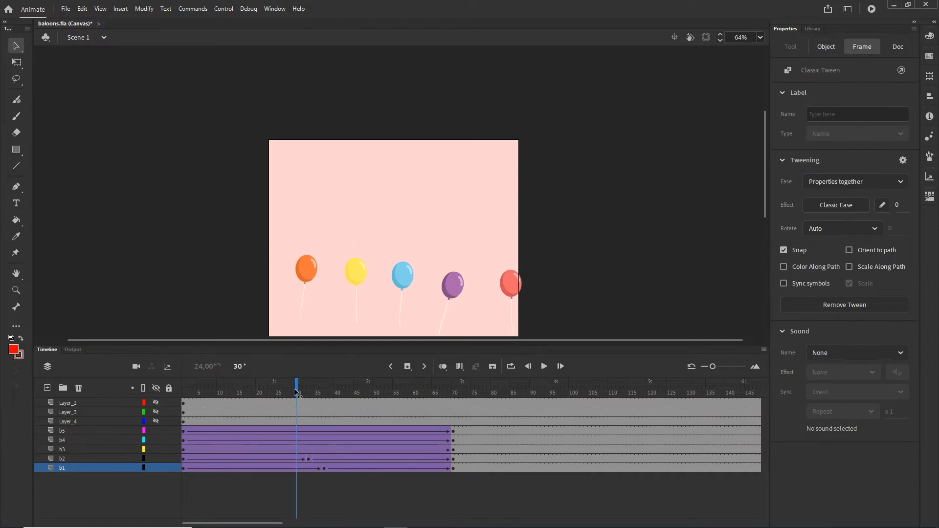
pyautogui.click(417, 321)
pyautogui.moveTo(404, 289); pyautogui.dragTo(391, 296)
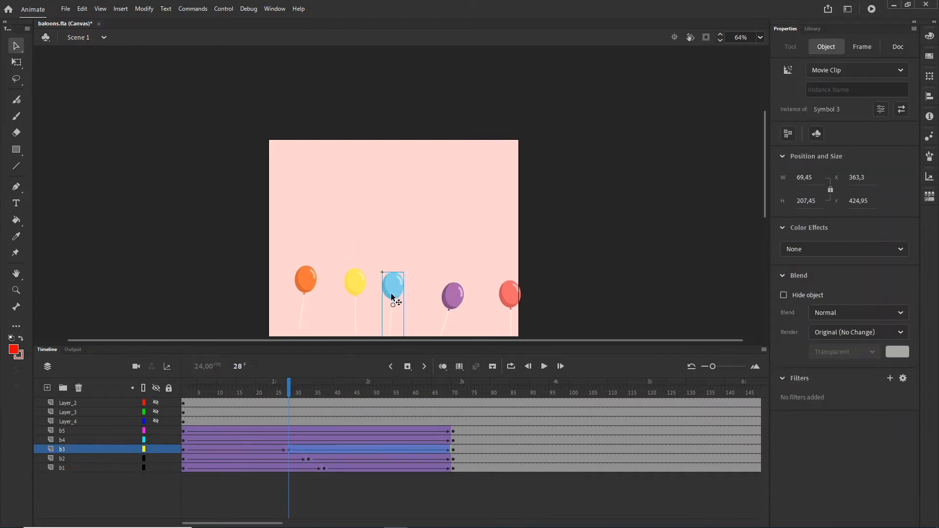
pyautogui.moveTo(288, 389); pyautogui.dragTo(316, 389)
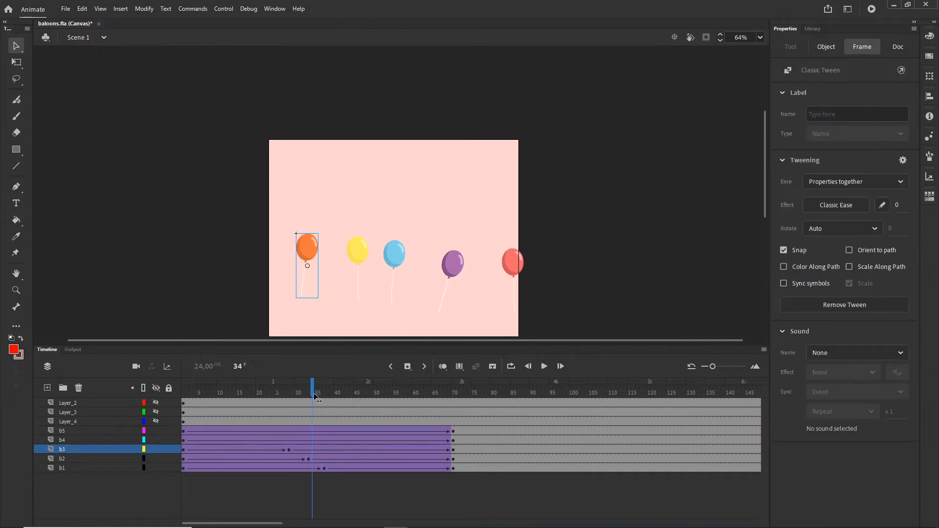
pyautogui.click(410, 96)
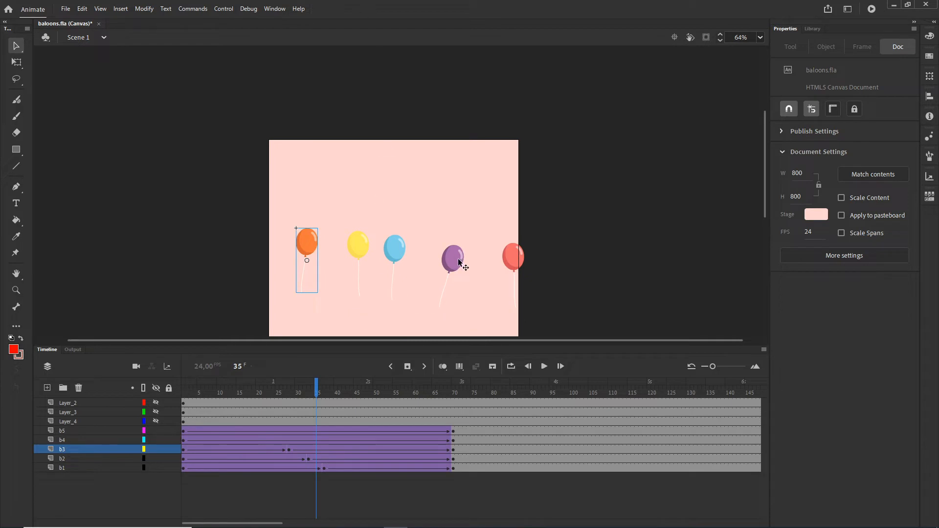
pyautogui.moveTo(457, 259); pyautogui.dragTo(444, 253)
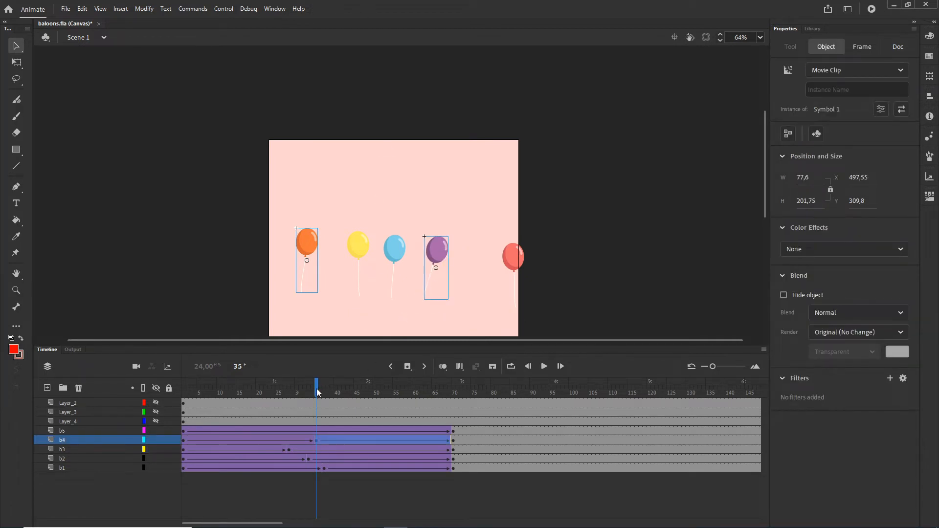
# Shift the red balloon left to X about 665 at frame 44 to bend its path back onto the stage.
pyautogui.moveTo(317, 390); pyautogui.dragTo(351, 395)
pyautogui.click(495, 232)
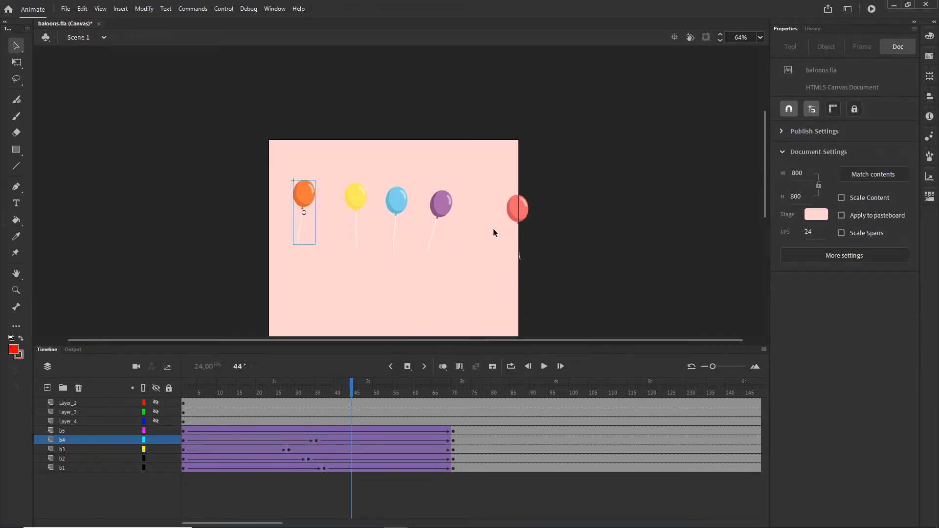
pyautogui.moveTo(515, 215); pyautogui.dragTo(481, 206)
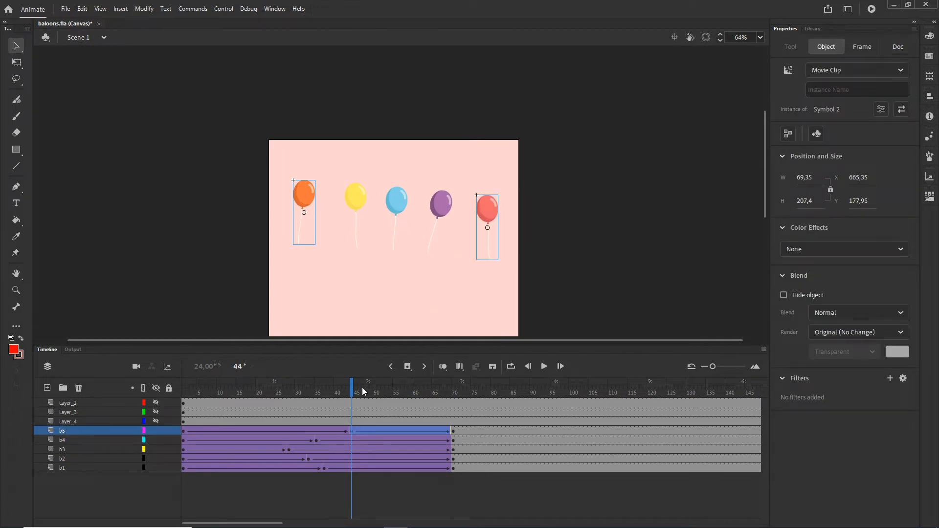
# Test the movie in the browser and reload the page to replay the swaying balloon animation.
pyautogui.moveTo(352, 387); pyautogui.dragTo(331, 395)
pyautogui.hotkey('ctrl', 'Return')
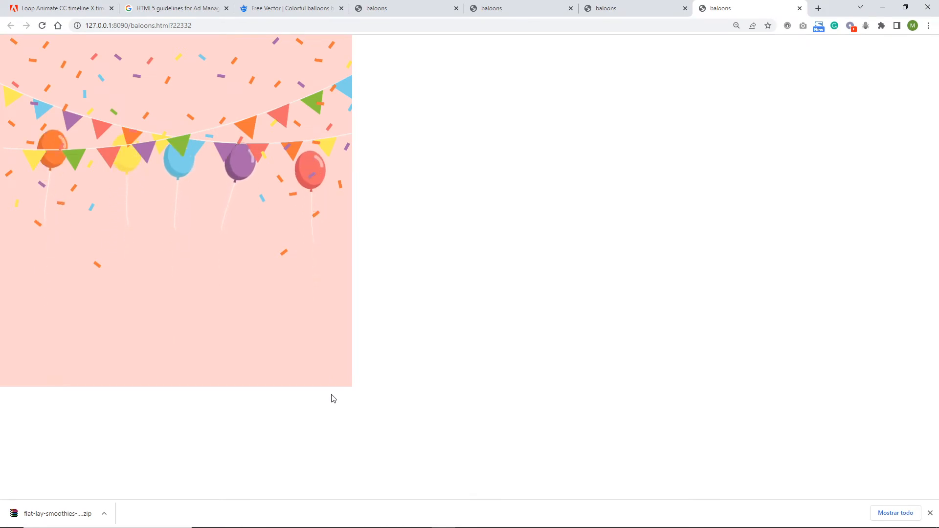
pyautogui.click(42, 26)
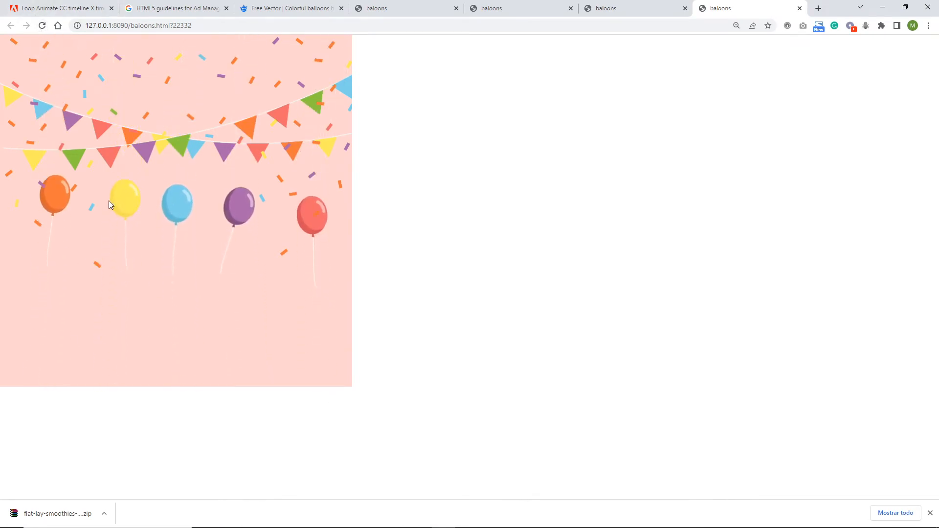
pyautogui.moveTo(306, 527)
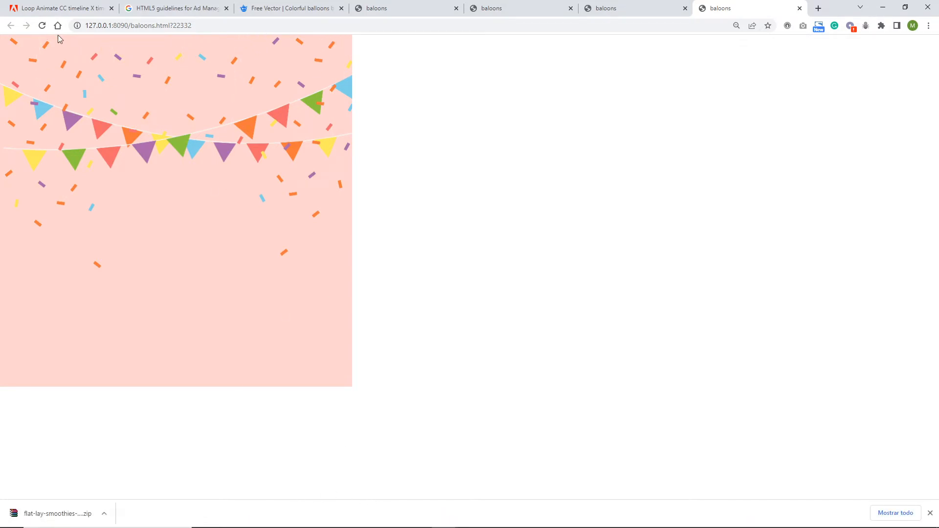
# Reload the browser preview to replay the balloons, and return to the timeline in Animate.
pyautogui.click(42, 26)
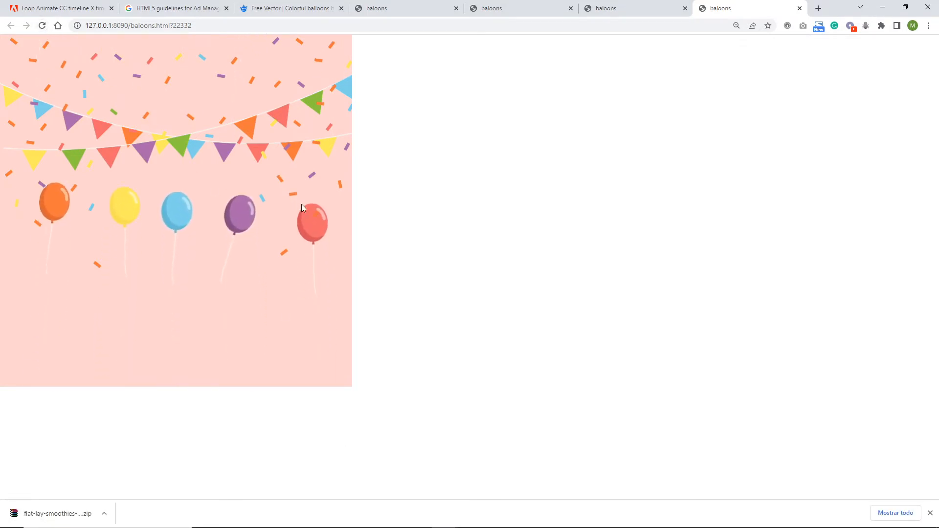
pyautogui.moveTo(465, 520)
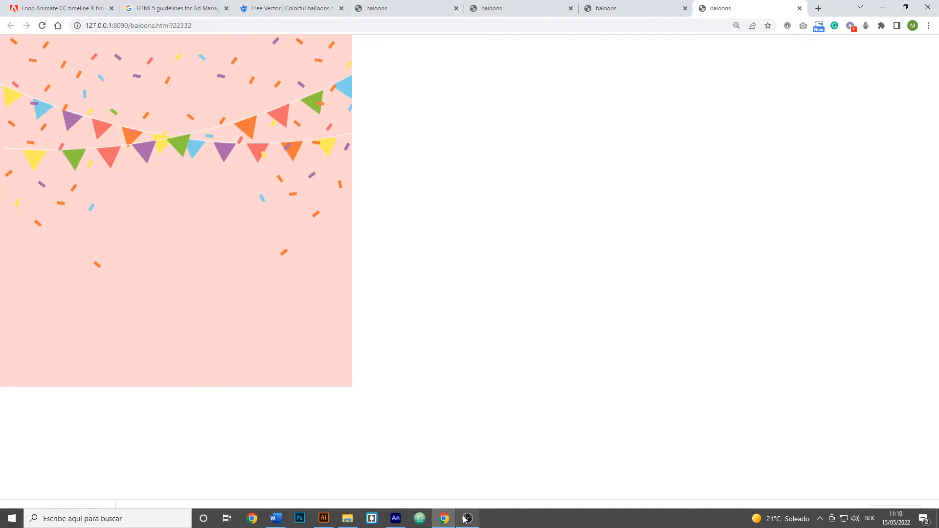
pyautogui.click(396, 518)
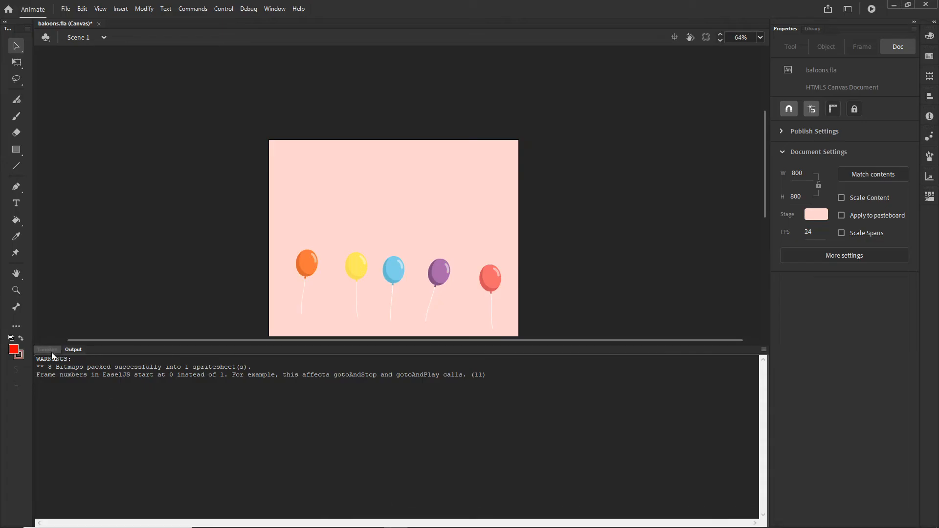
pyautogui.click(52, 350)
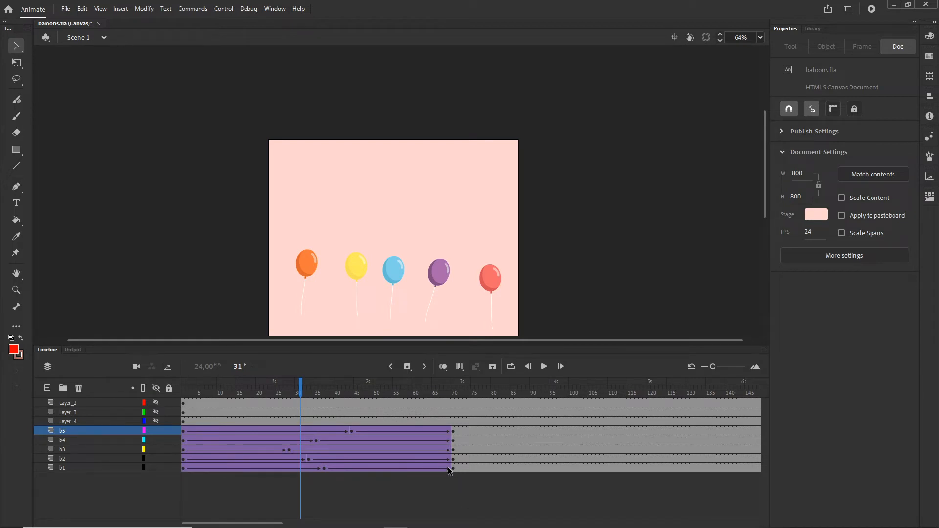
# Stretch the tween spans of balloon layers b1 to b5 together so they end at frame 98.
pyautogui.click(184, 432)
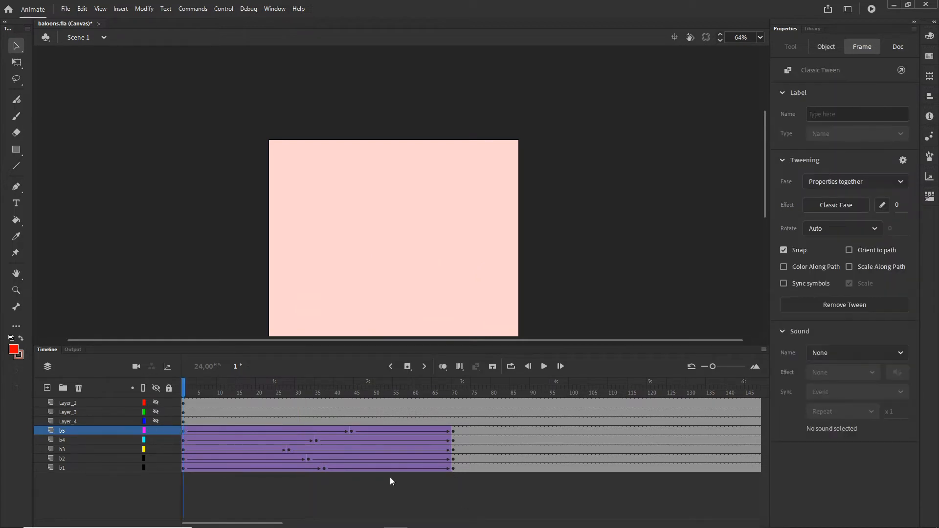
pyautogui.click(453, 467)
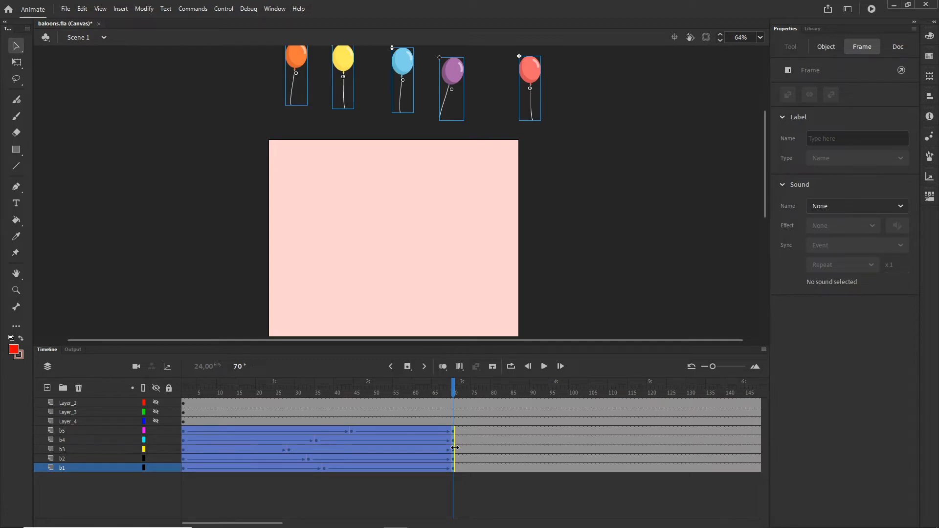
pyautogui.moveTo(454, 447); pyautogui.dragTo(464, 447)
pyautogui.moveTo(560, 447); pyautogui.dragTo(561, 449)
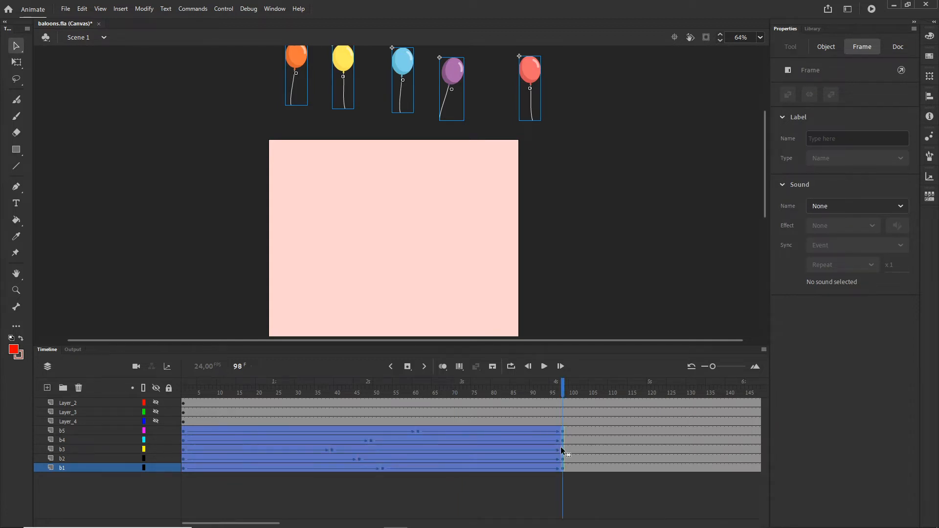
pyautogui.click(588, 495)
# Scrub the lengthened animation back to frame 64 and test the movie in the browser to check the slower rise.
pyautogui.moveTo(561, 390); pyautogui.dragTo(436, 431)
pyautogui.hotkey('ctrl', 'Return')
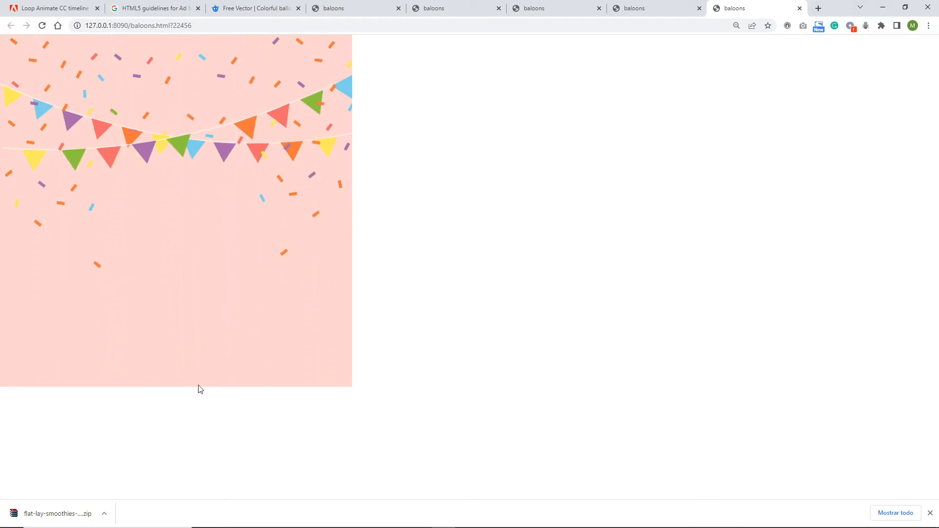
pyautogui.click(882, 8)
pyautogui.click(45, 349)
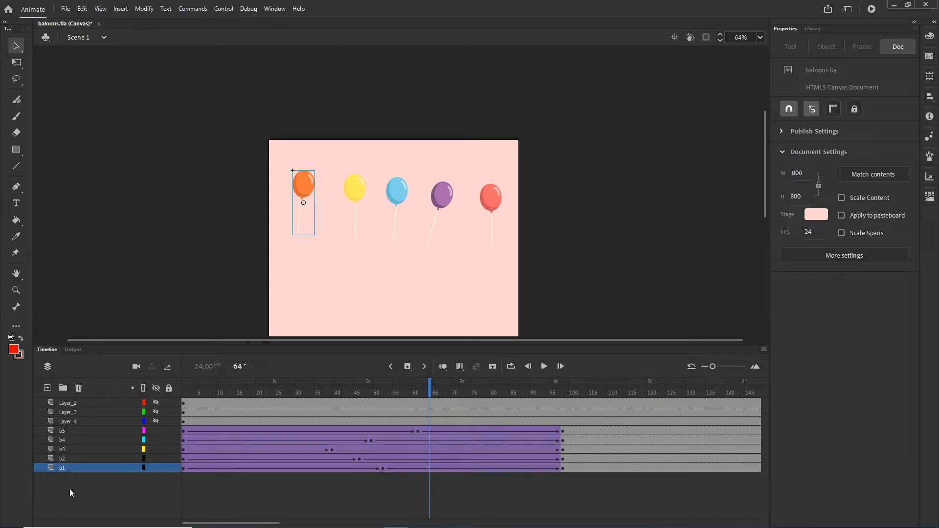
# Duplicate the balloon layers b1 to b5 with their tweens.
pyautogui.click(63, 467)
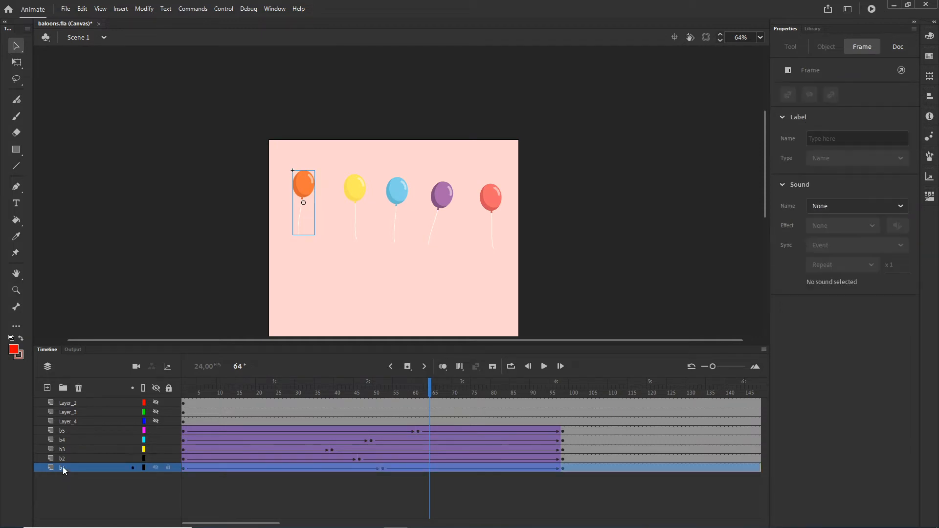
pyautogui.keyDown('shift'); pyautogui.click(62, 431); pyautogui.keyUp('shift')
pyautogui.rightClick(63, 436)
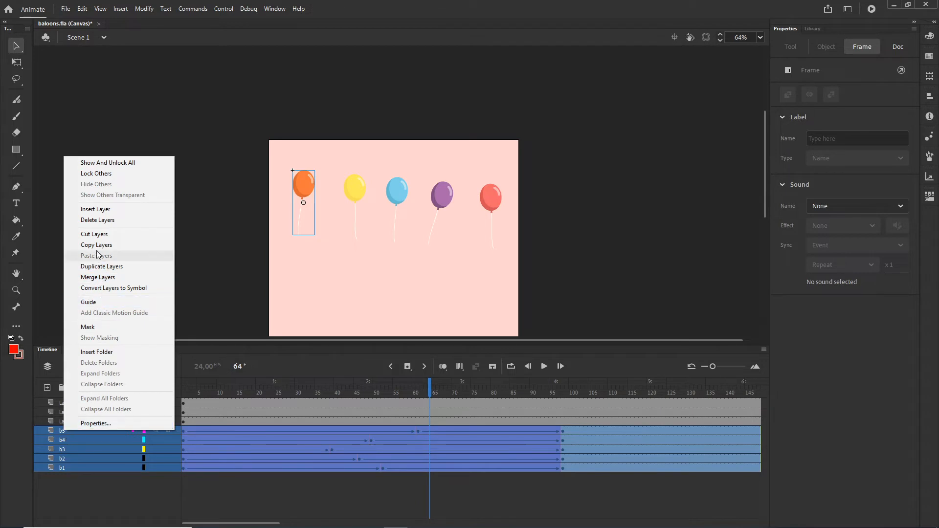
pyautogui.click(97, 266)
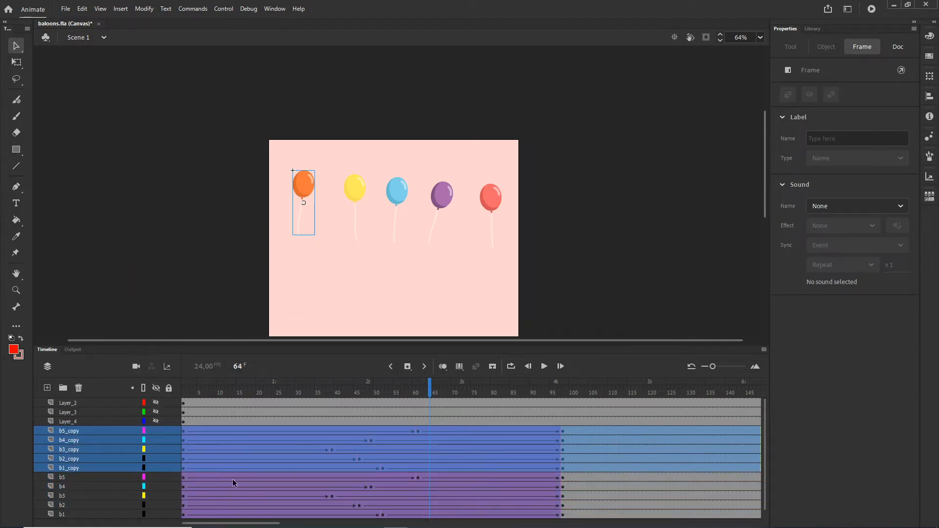
# Try to shift the tween spans of all five copied balloon layers to start at frame 65, and scrub the timeline to preview them.
pyautogui.click(184, 467)
pyautogui.keyDown('shift'); pyautogui.click(562, 430); pyautogui.keyUp('shift')
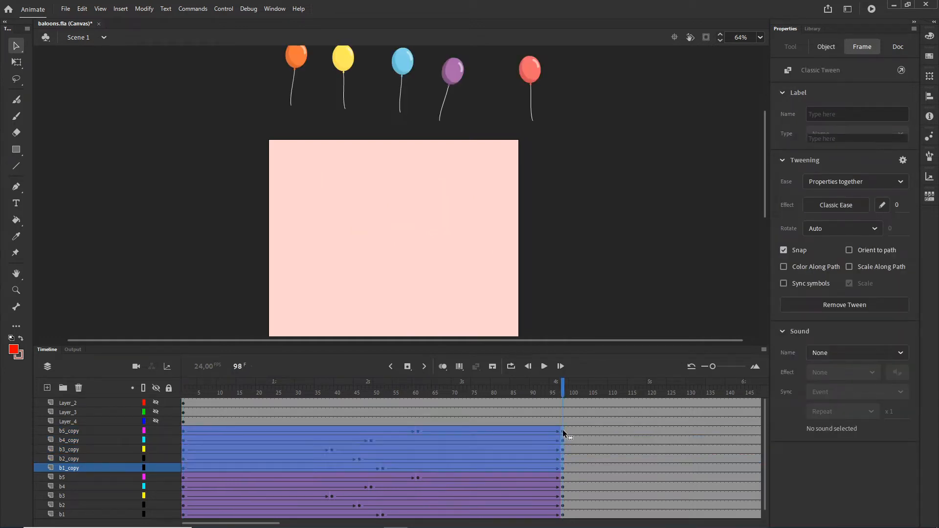
pyautogui.moveTo(212, 430); pyautogui.dragTo(462, 427)
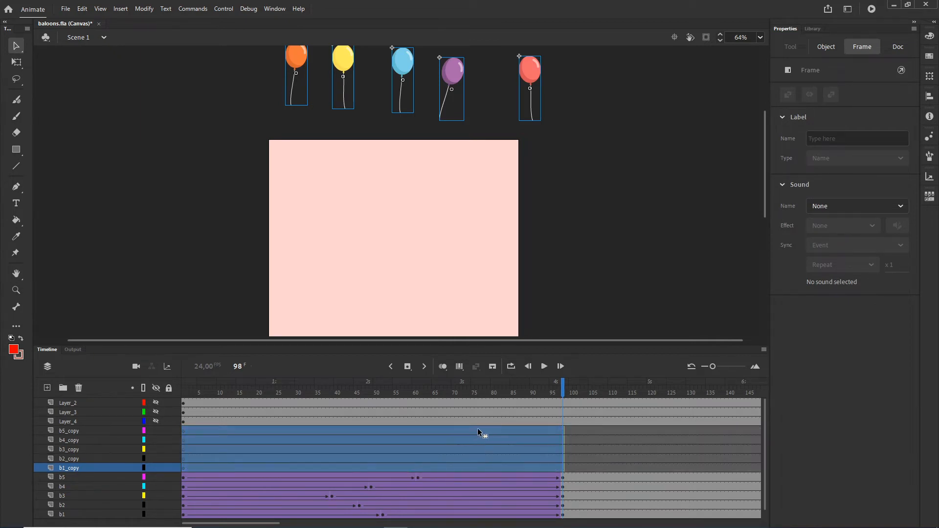
pyautogui.moveTo(463, 394); pyautogui.dragTo(660, 394)
pyautogui.moveTo(505, 345); pyautogui.dragTo(494, 251)
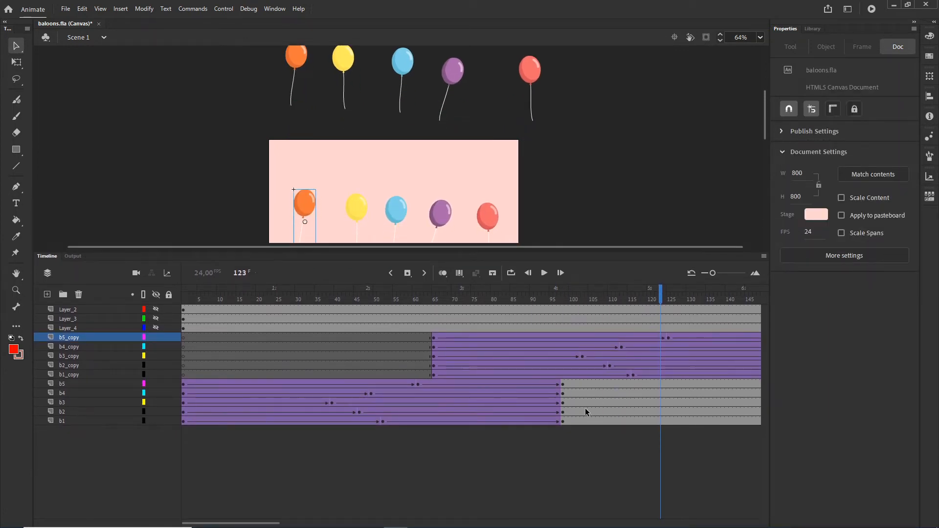
# Undo the shift and the duplication of the balloon layers.
pyautogui.hotkey('ctrl', 'z')
pyautogui.hotkey('ctrl', 'z')
pyautogui.hotkey('ctrl', 'z')
pyautogui.hotkey('ctrl', 'z')
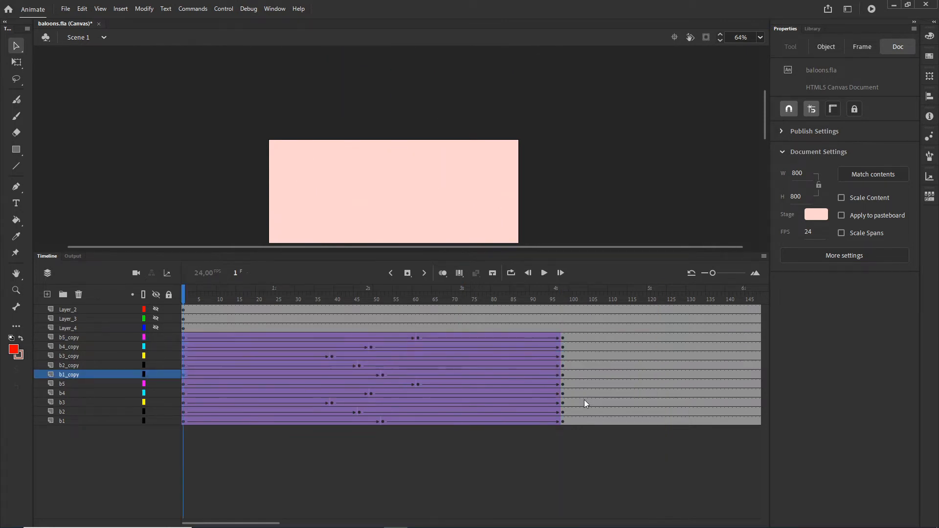
pyautogui.hotkey('ctrl', 'z')
pyautogui.click(332, 445)
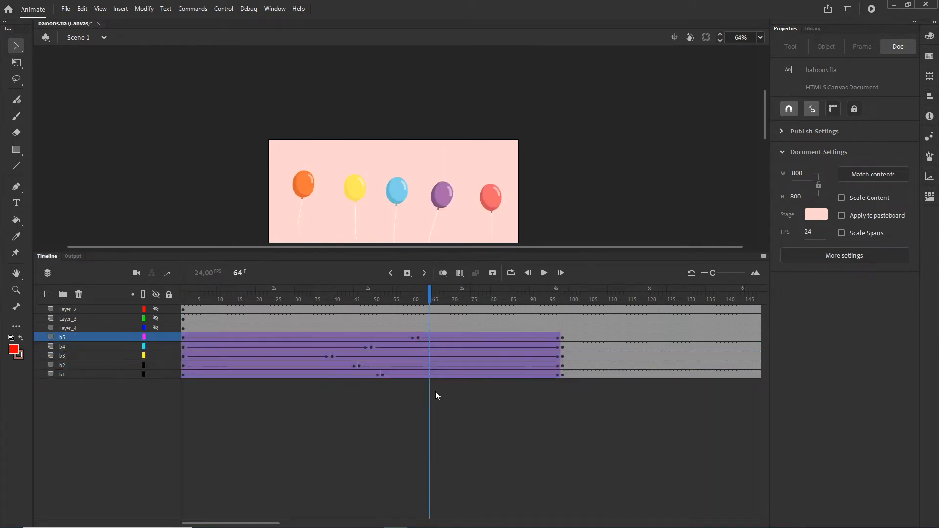
# Shift the tween spans of layers b2 to b5 so they start at frame 13.
pyautogui.click(563, 366)
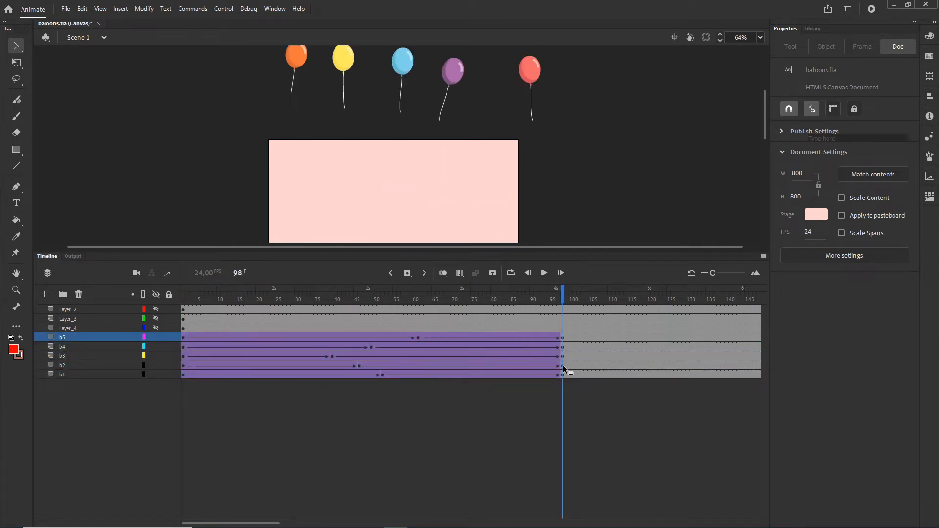
pyautogui.keyDown('shift'); pyautogui.click(183, 337); pyautogui.keyUp('shift')
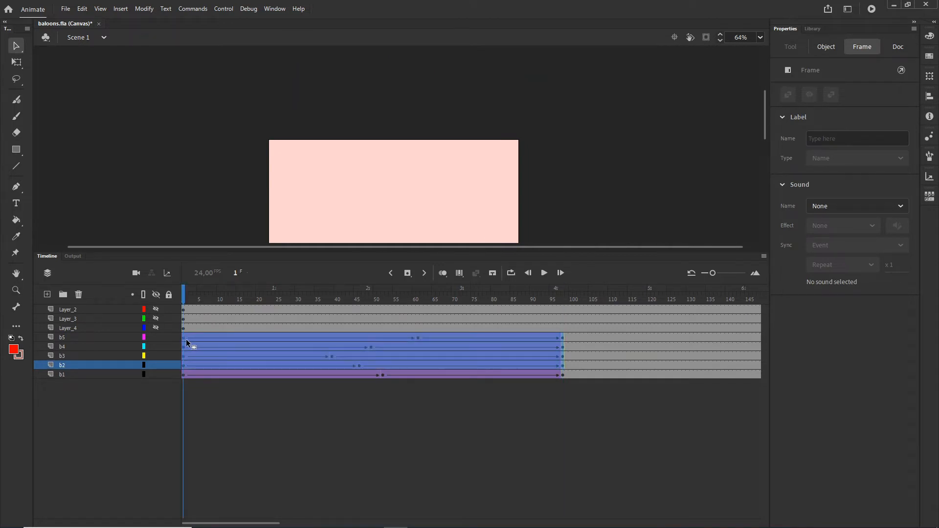
pyautogui.moveTo(183, 338); pyautogui.dragTo(229, 335)
pyautogui.click(445, 413)
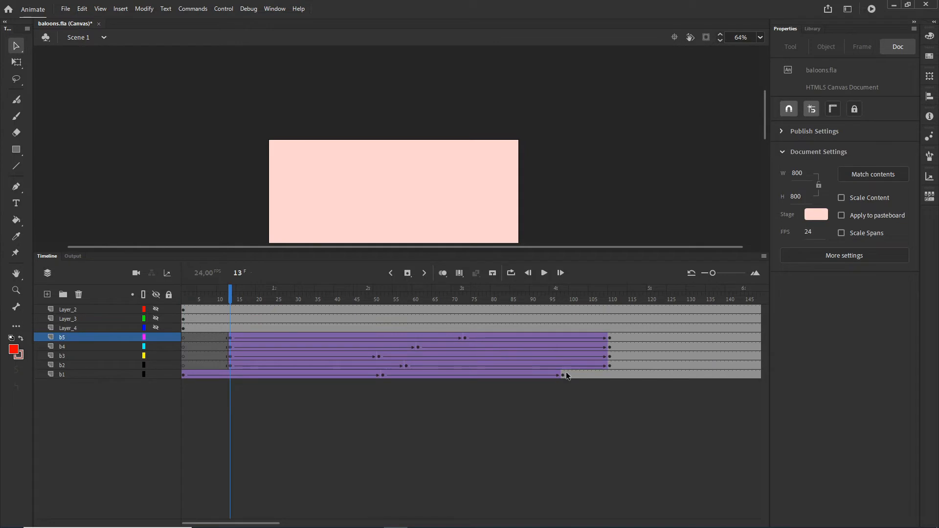
# Shift the tween spans of layers b3 to b5 so they start at frame 28.
pyautogui.click(611, 360)
pyautogui.keyDown('shift'); pyautogui.click(230, 338); pyautogui.keyUp('shift')
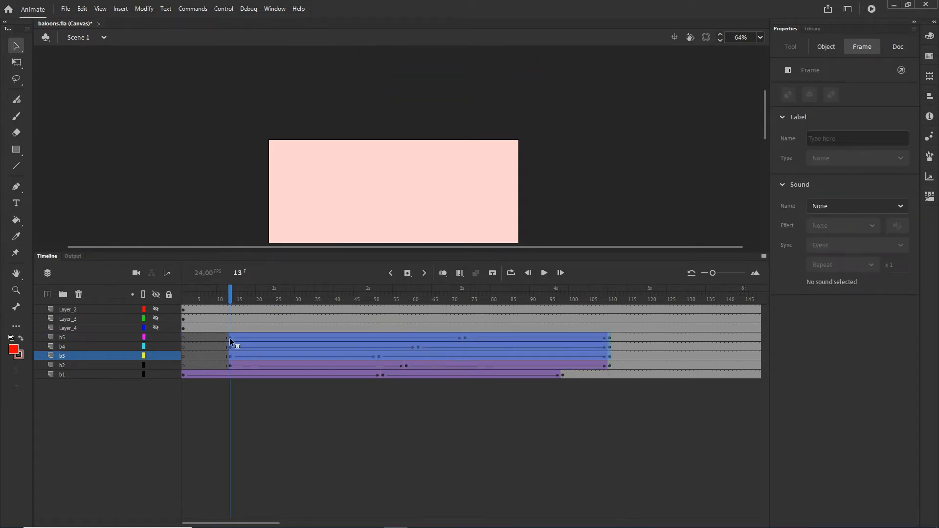
pyautogui.moveTo(230, 338); pyautogui.dragTo(288, 336)
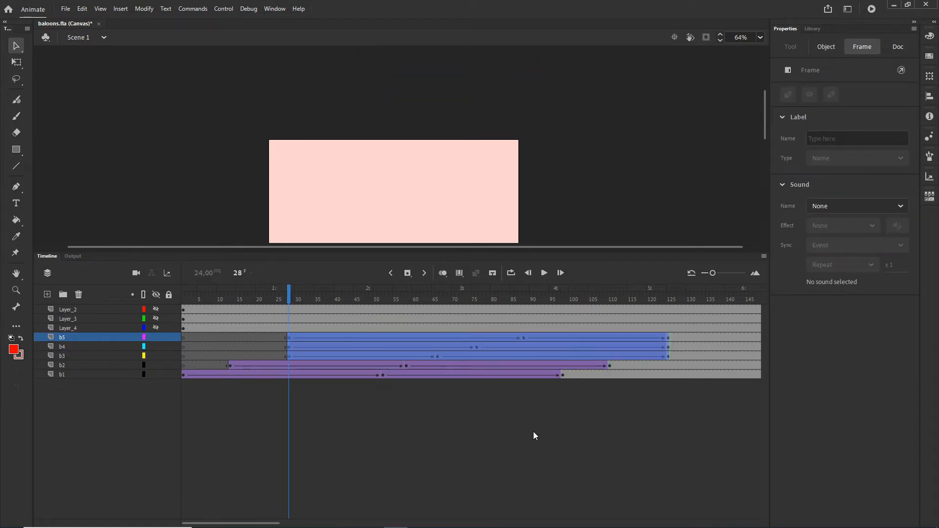
pyautogui.click(533, 432)
# Shift the tween spans of layers b4 and b5 so they start at frame 34.
pyautogui.click(669, 347)
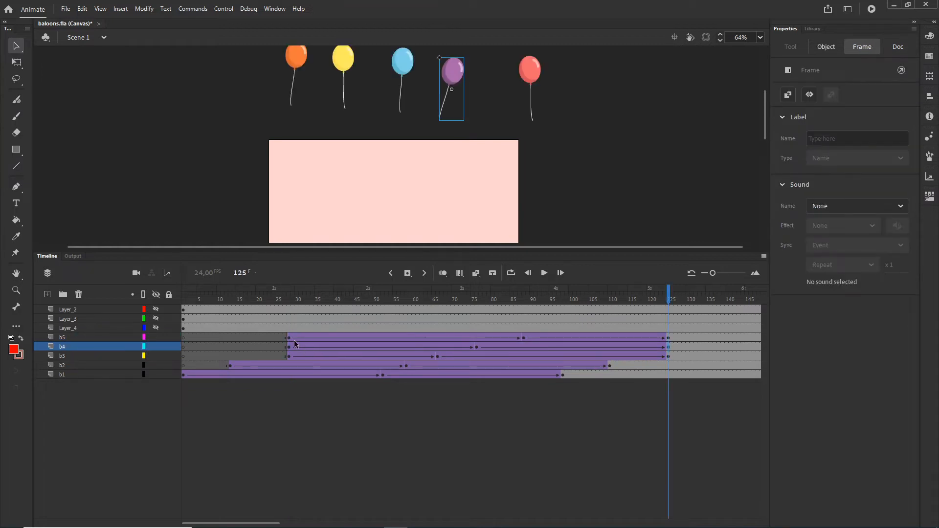
pyautogui.moveTo(291, 341); pyautogui.dragTo(312, 343)
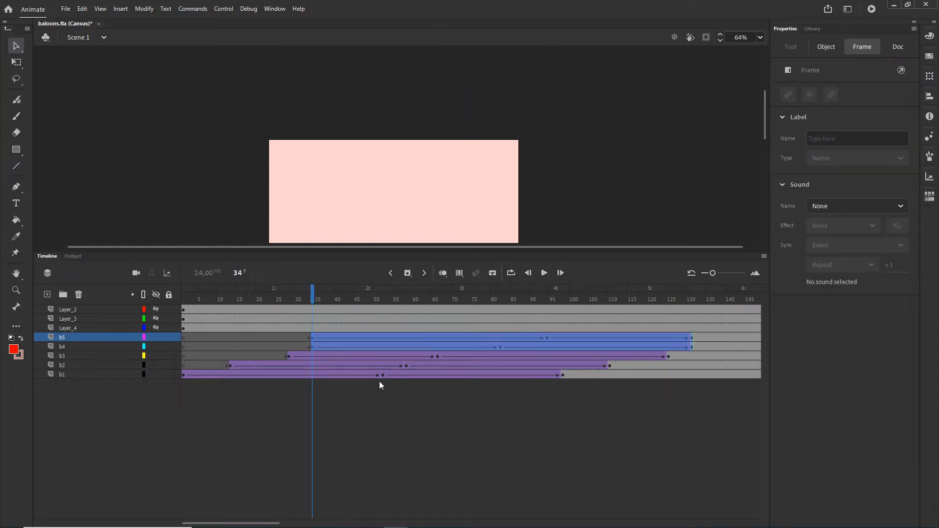
pyautogui.click(380, 382)
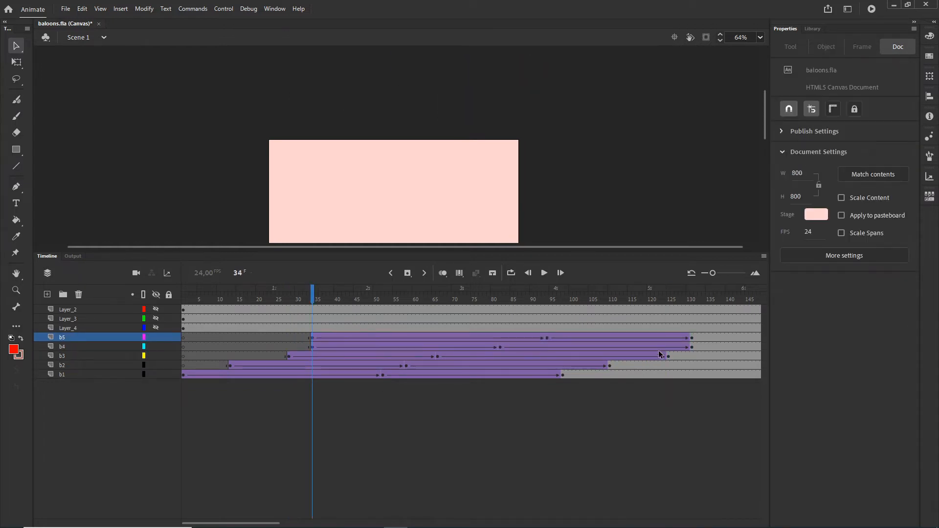
# Shift the tween span of layer b5 alone so it starts at frame 51.
pyautogui.click(693, 337)
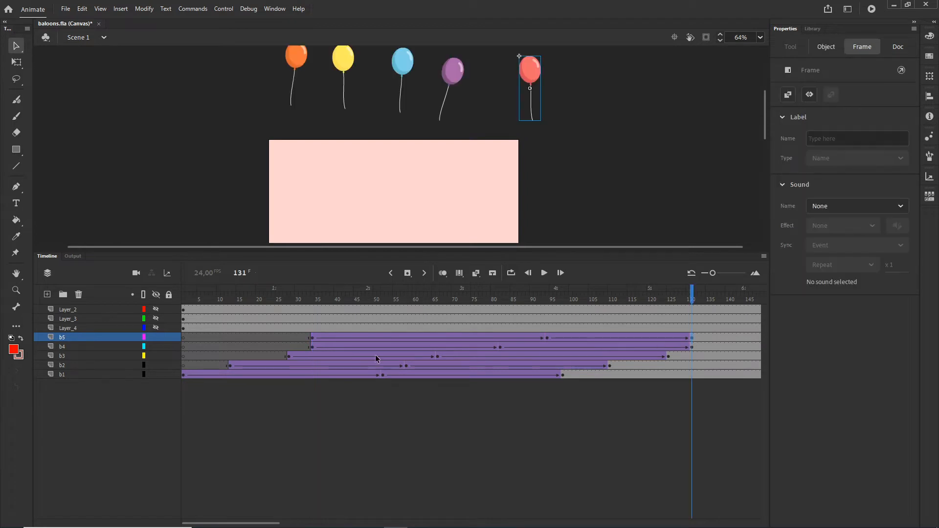
pyautogui.click(315, 338)
pyautogui.moveTo(312, 336); pyautogui.dragTo(378, 334)
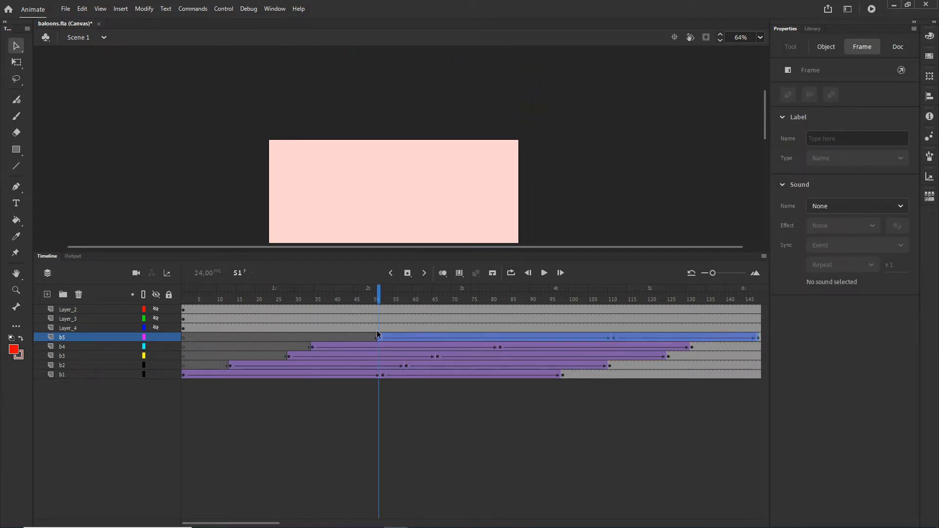
# Scrub the timeline up to frame 75 to review the staggered rise of the balloons.
pyautogui.moveTo(761, 129); pyautogui.dragTo(764, 162)
pyautogui.click(223, 301)
pyautogui.moveTo(222, 311); pyautogui.dragTo(472, 323)
# Duplicate the staggered layers b1 to b5 and shift the copies' frames so the second wave starts at frame 75.
pyautogui.click(61, 373)
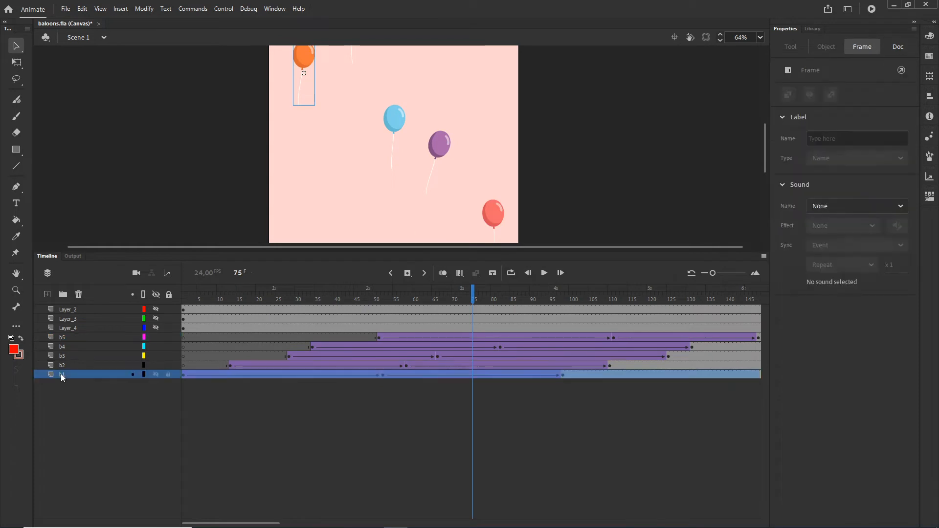
pyautogui.keyDown('shift'); pyautogui.click(61, 337); pyautogui.keyUp('shift')
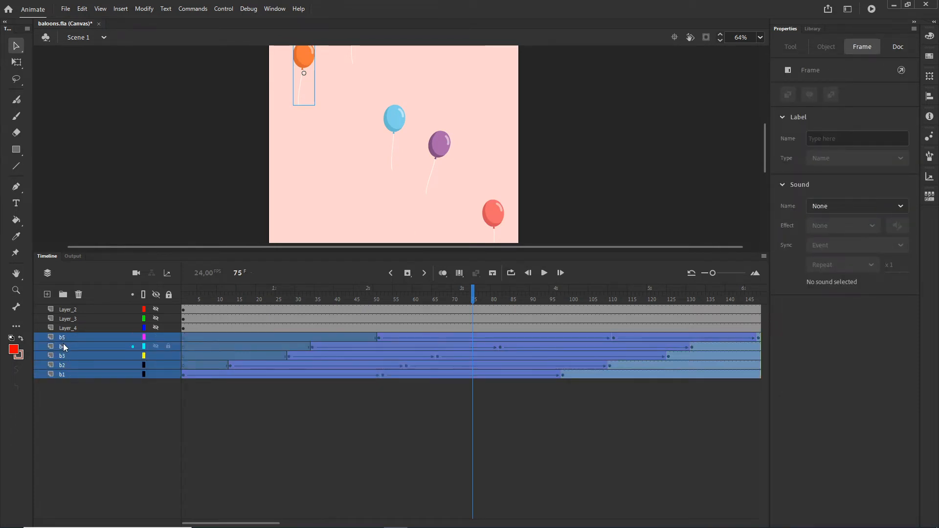
pyautogui.rightClick(65, 348)
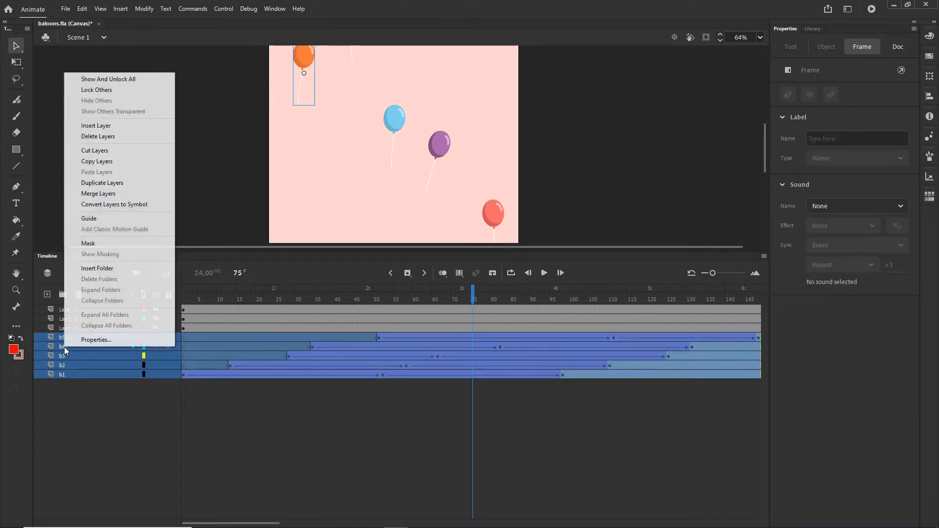
pyautogui.click(102, 182)
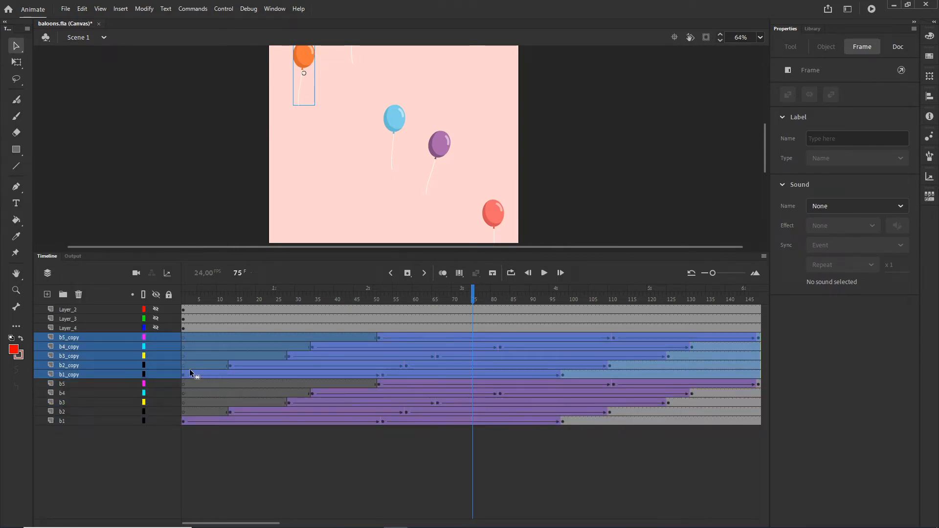
pyautogui.moveTo(185, 376); pyautogui.dragTo(472, 375)
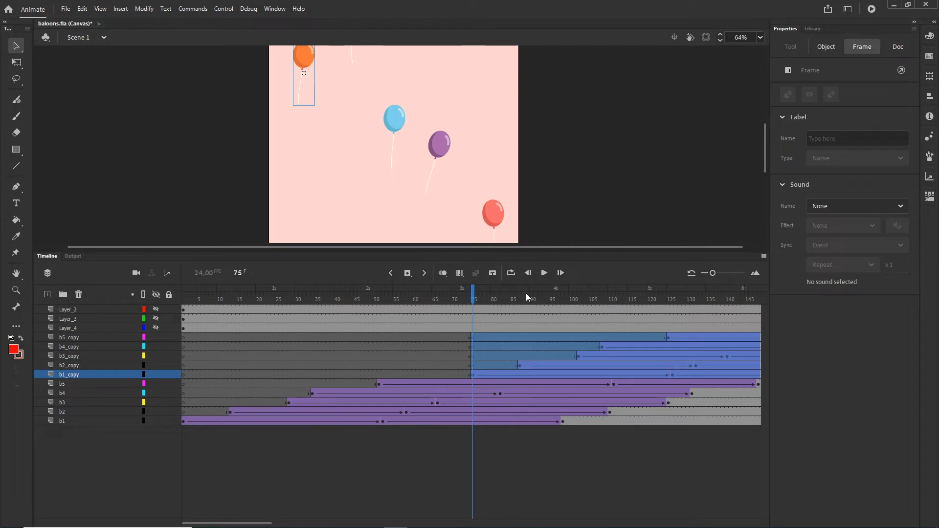
# Scrub between frames 42 and 118 to compare the first and second waves of balloons.
pyautogui.moveTo(472, 299); pyautogui.dragTo(344, 323)
pyautogui.click(302, 234)
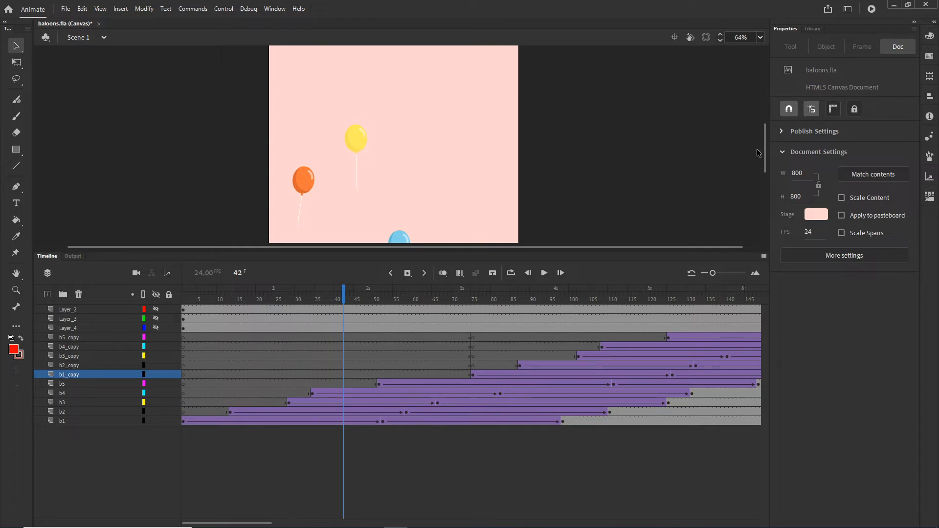
pyautogui.scroll(-2, 763, 147)
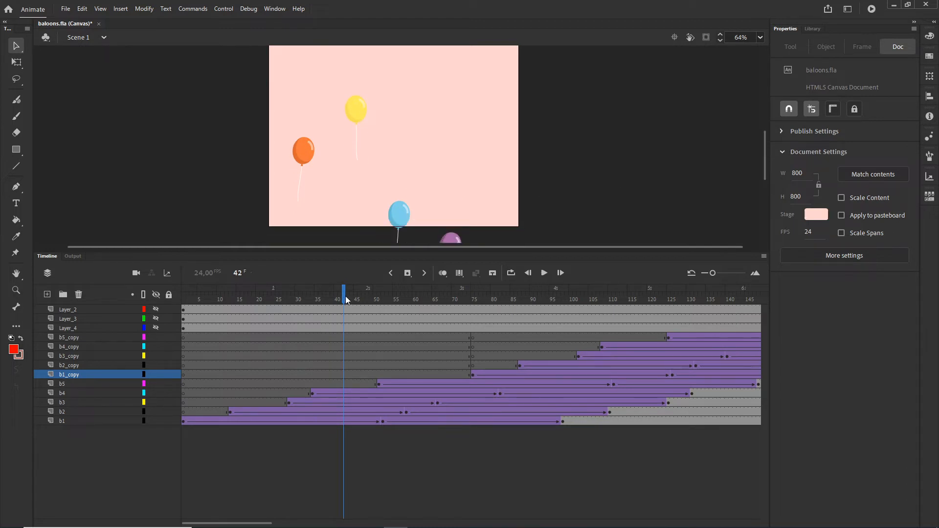
pyautogui.moveTo(345, 299); pyautogui.dragTo(640, 304)
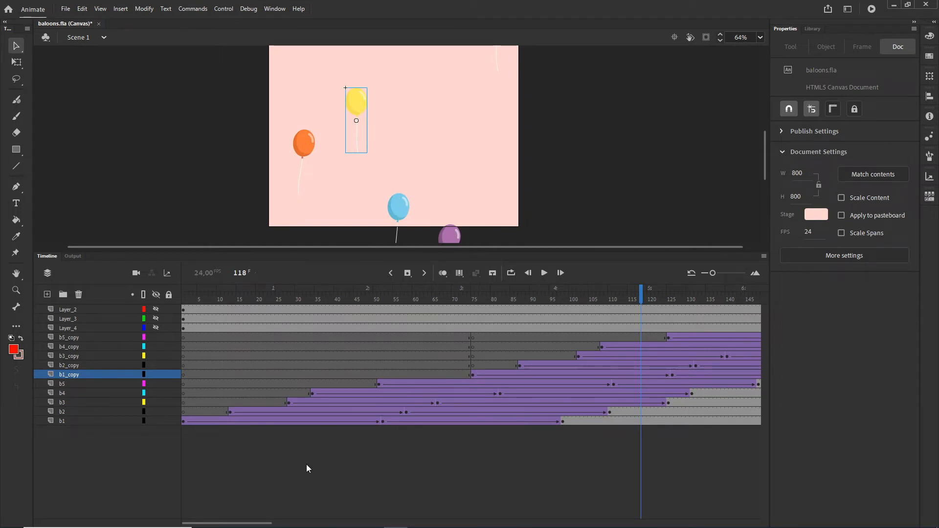
# Turn on Edit Multiple Frames and extend its range from frame 1 to about frame 291, past the last balloon keyframes.
pyautogui.moveTo(267, 524); pyautogui.dragTo(283, 523)
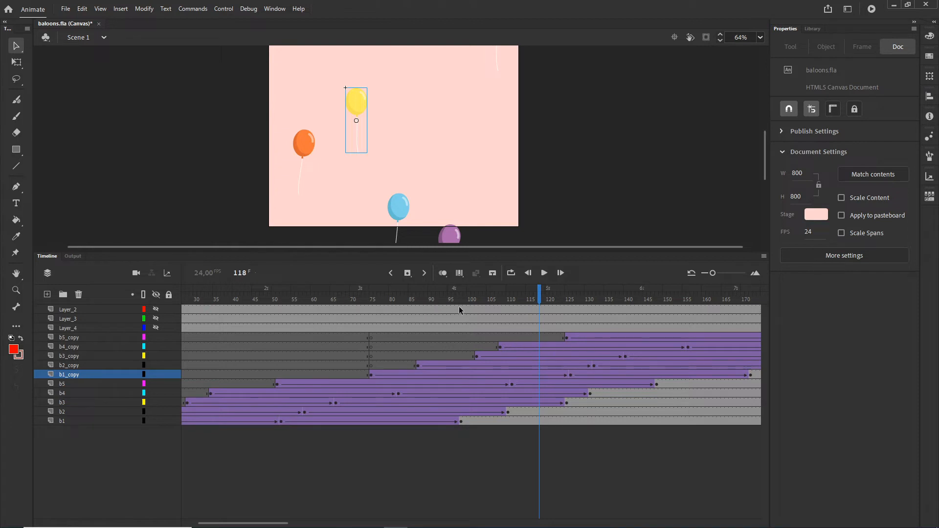
pyautogui.click(459, 273)
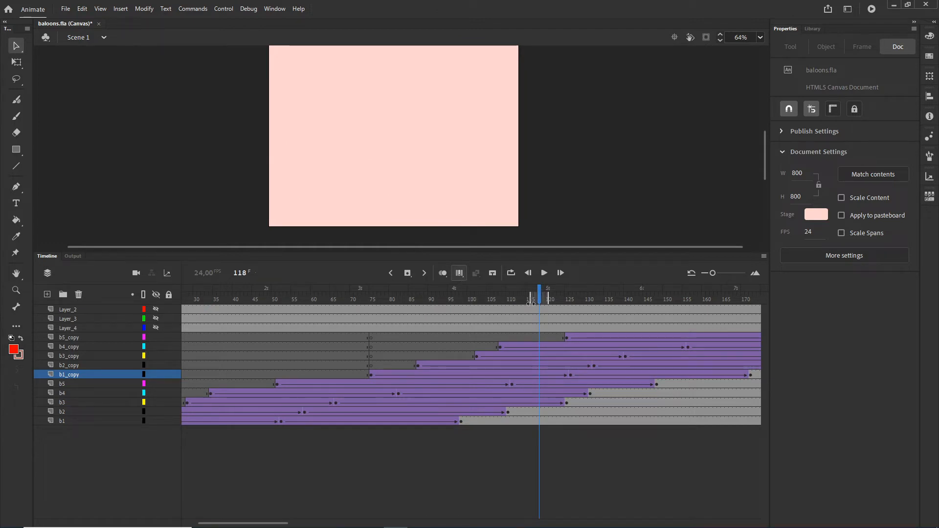
pyautogui.moveTo(531, 298); pyautogui.dragTo(147, 301)
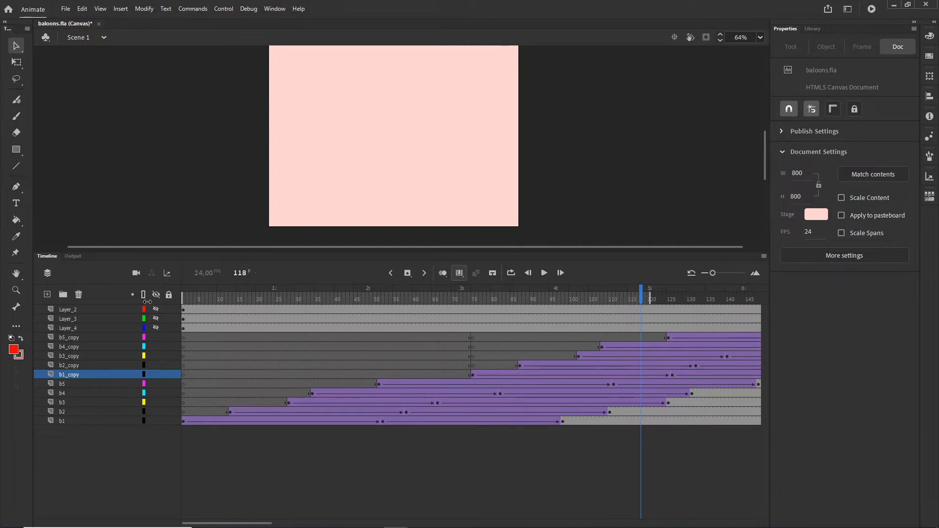
pyautogui.moveTo(651, 297)
pyautogui.mouseDown()
pyautogui.moveTo(756, 298)
pyautogui.moveTo(724, 299)
pyautogui.mouseUp()
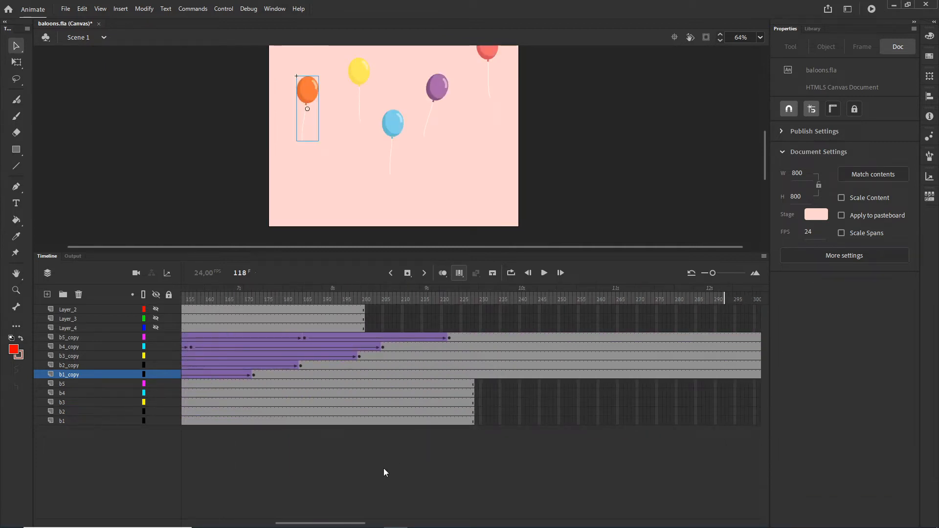
pyautogui.moveTo(340, 523); pyautogui.dragTo(290, 523)
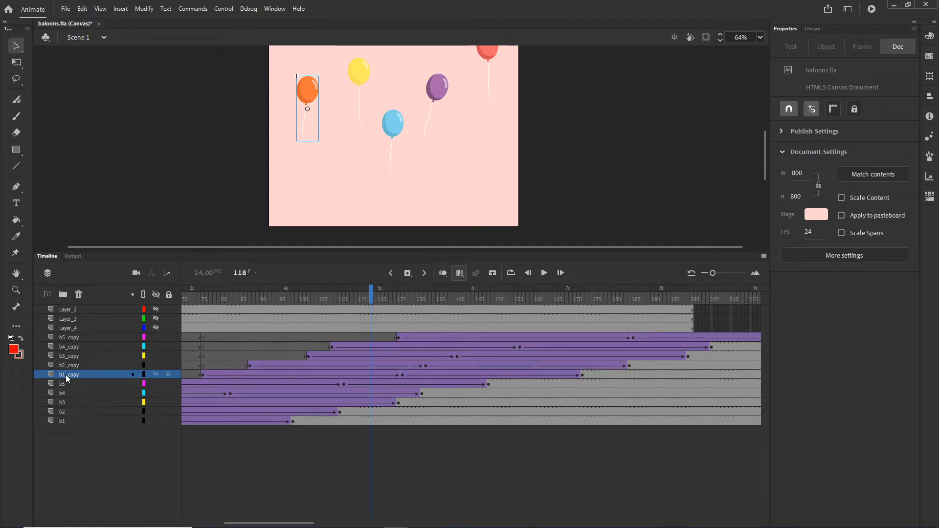
# Move the yellow balloon on layer b1_copy rightward across all its frames, placing it between the purple and red balloons.
pyautogui.click(67, 374)
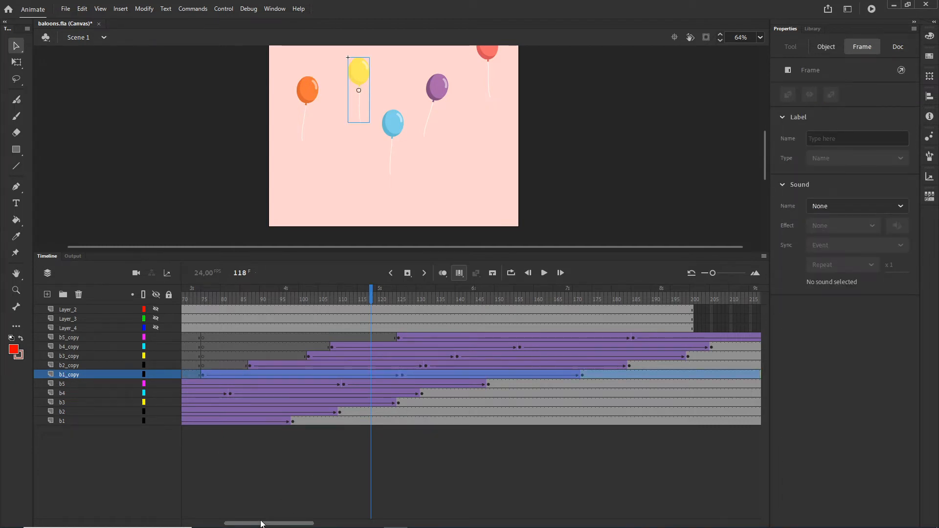
pyautogui.moveTo(258, 522); pyautogui.dragTo(231, 521)
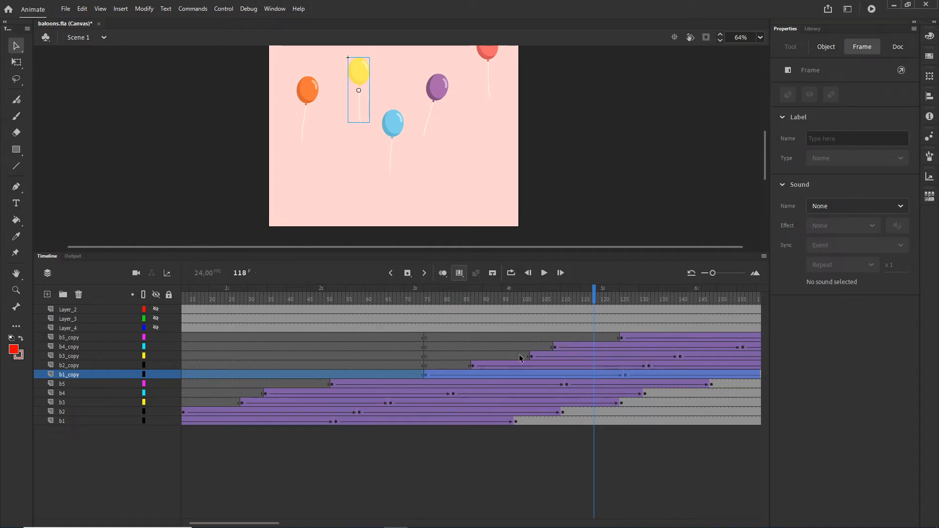
pyautogui.click(340, 458)
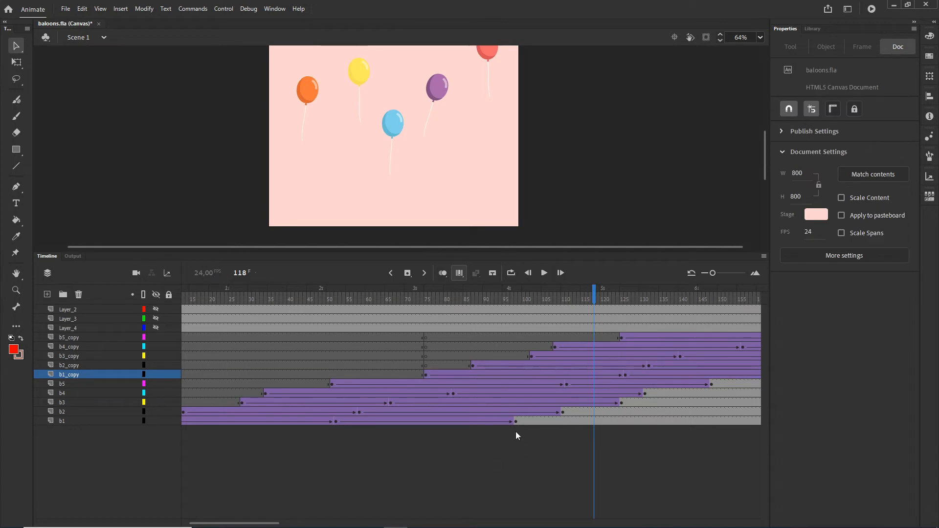
pyautogui.click(462, 277)
pyautogui.click(461, 274)
pyautogui.click(72, 374)
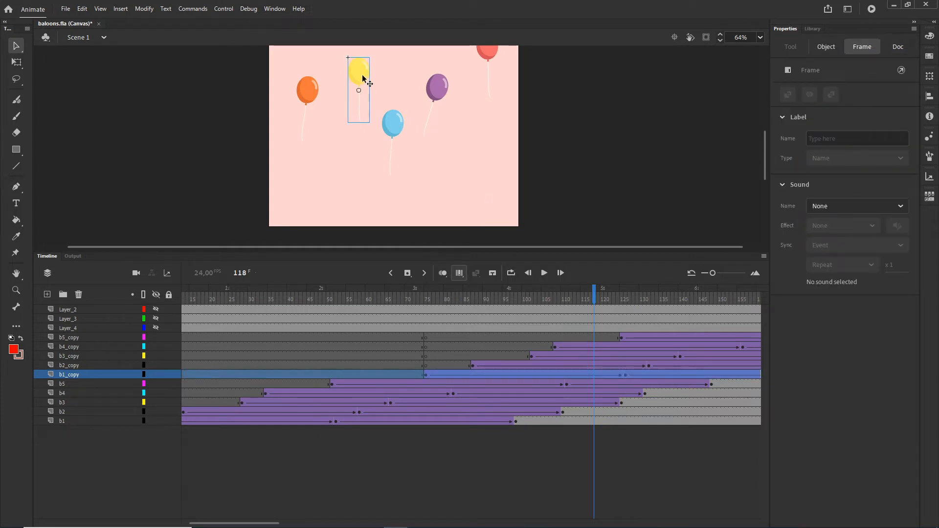
pyautogui.moveTo(362, 74); pyautogui.dragTo(462, 78)
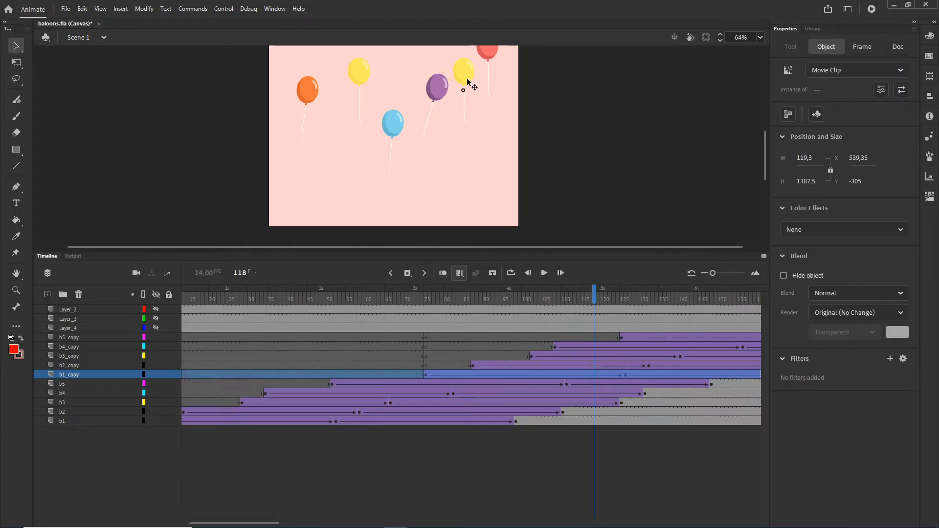
# Across all frames, shift the orange balloon on b2_copy right of the stage's centre and the blue balloon on b3_copy to the left.
pyautogui.click(74, 364)
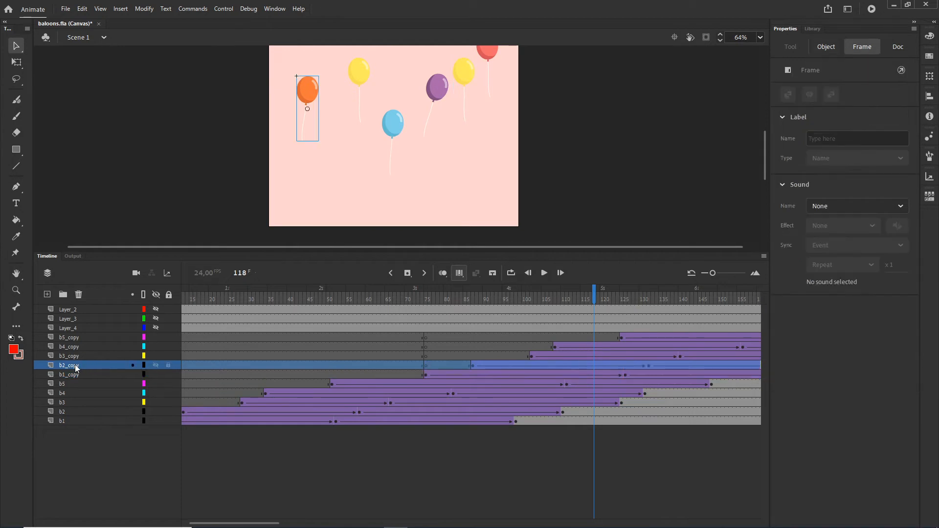
pyautogui.moveTo(309, 95); pyautogui.dragTo(404, 95)
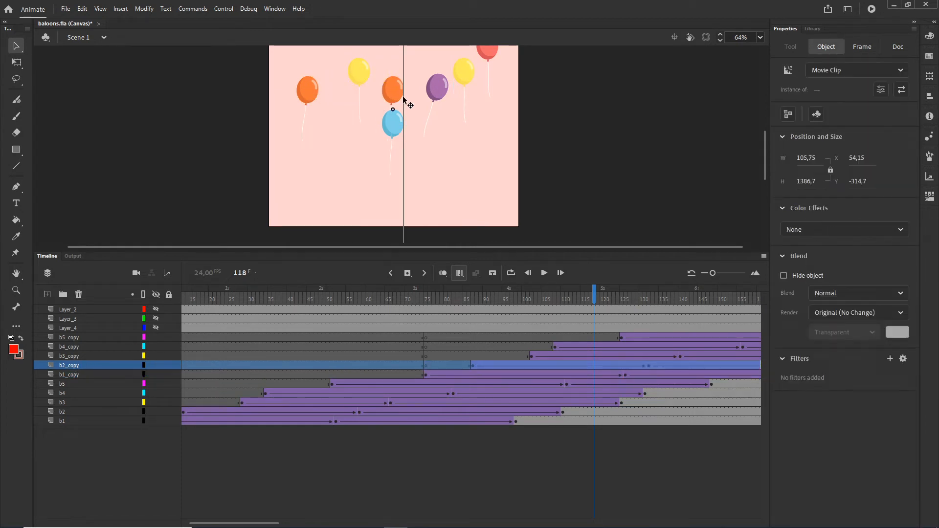
pyautogui.click(71, 356)
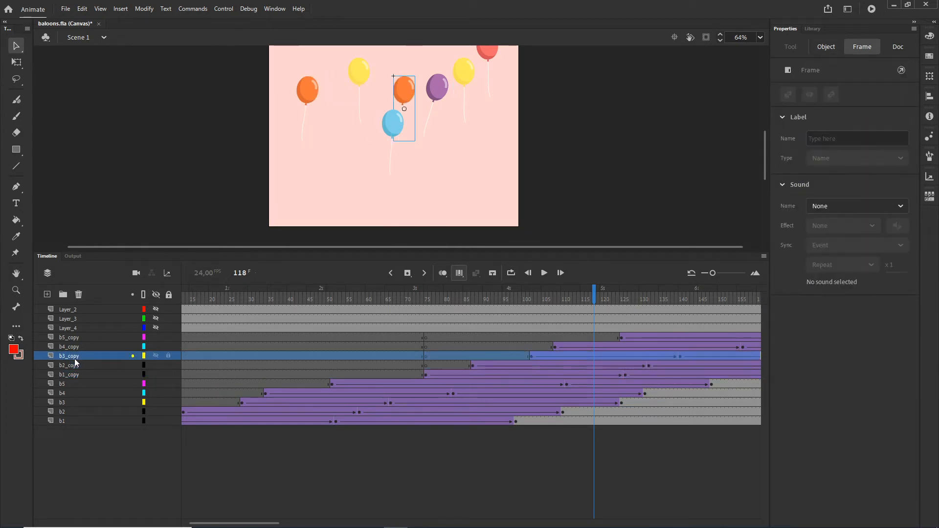
pyautogui.moveTo(397, 130); pyautogui.dragTo(337, 131)
# Move b4_copy's purple balloon left of centre and b5_copy's red balloon to the stage's left edge across all frames, and end multi-frame editing.
pyautogui.click(70, 347)
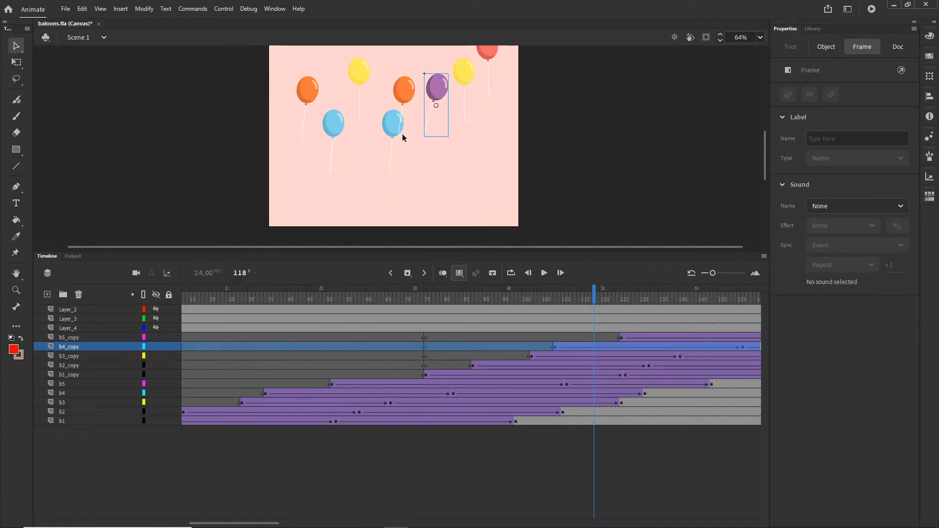
pyautogui.moveTo(439, 91); pyautogui.dragTo(368, 97)
pyautogui.click(69, 338)
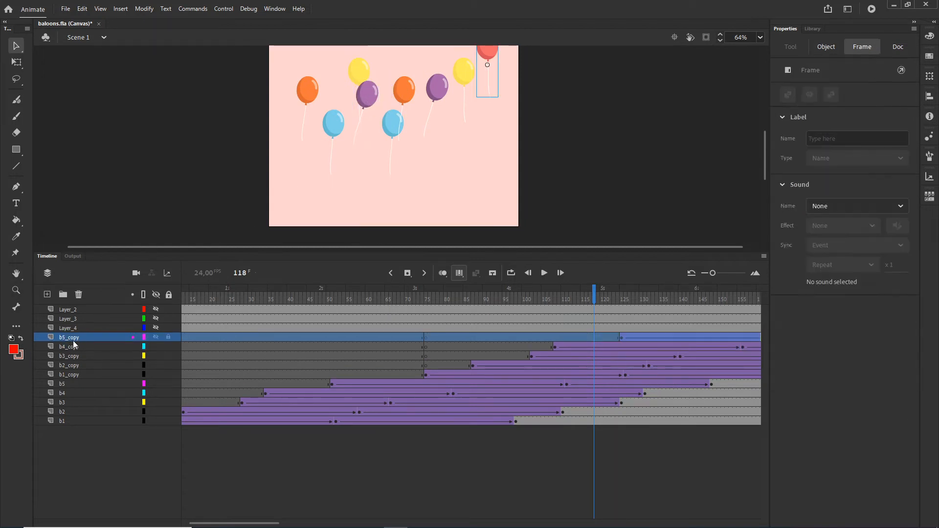
pyautogui.moveTo(490, 49); pyautogui.dragTo(291, 64)
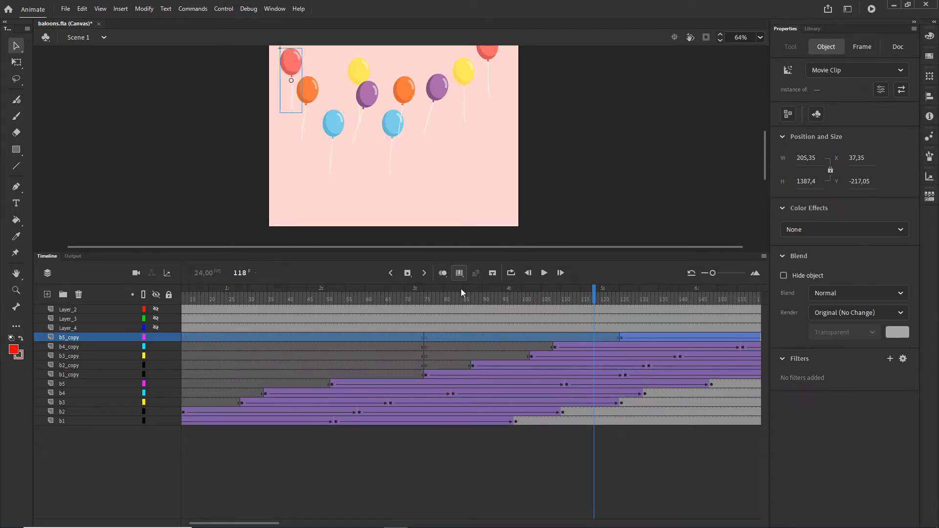
pyautogui.click(459, 274)
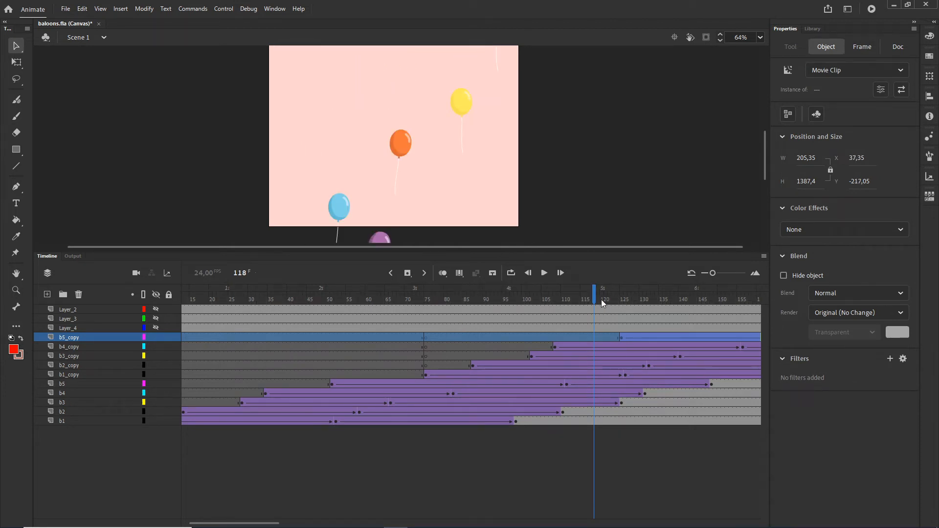
# Scrub between about frames 27 and 106 to compare the paths of the original and copied balloons.
pyautogui.moveTo(599, 300); pyautogui.dragTo(302, 326)
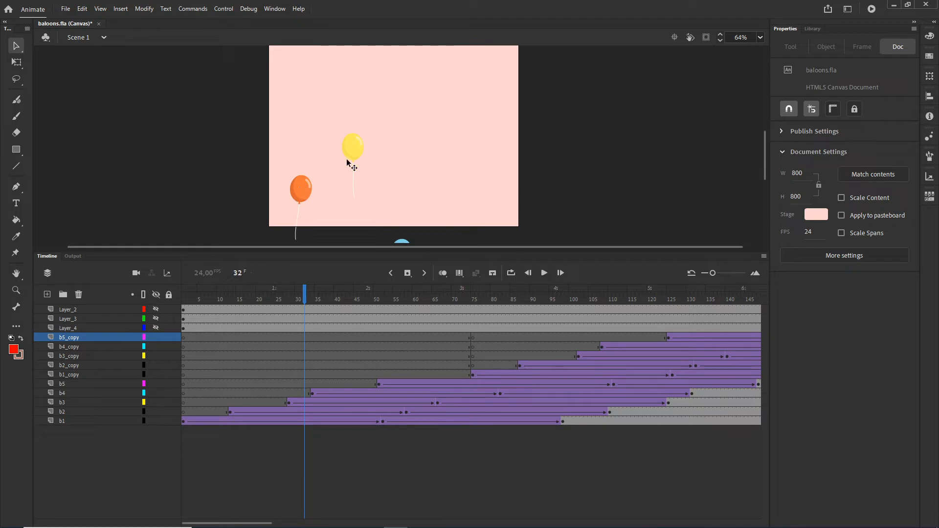
pyautogui.moveTo(304, 300); pyautogui.dragTo(586, 302)
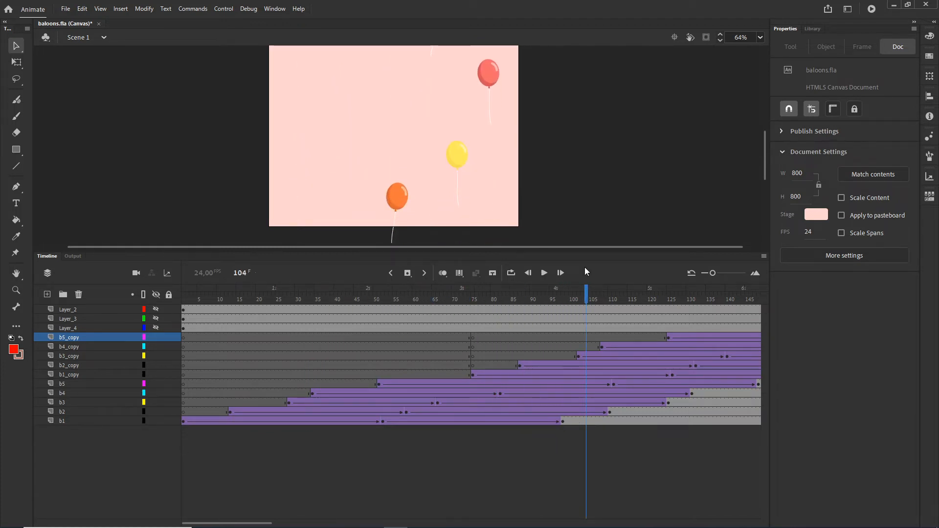
pyautogui.click(595, 295)
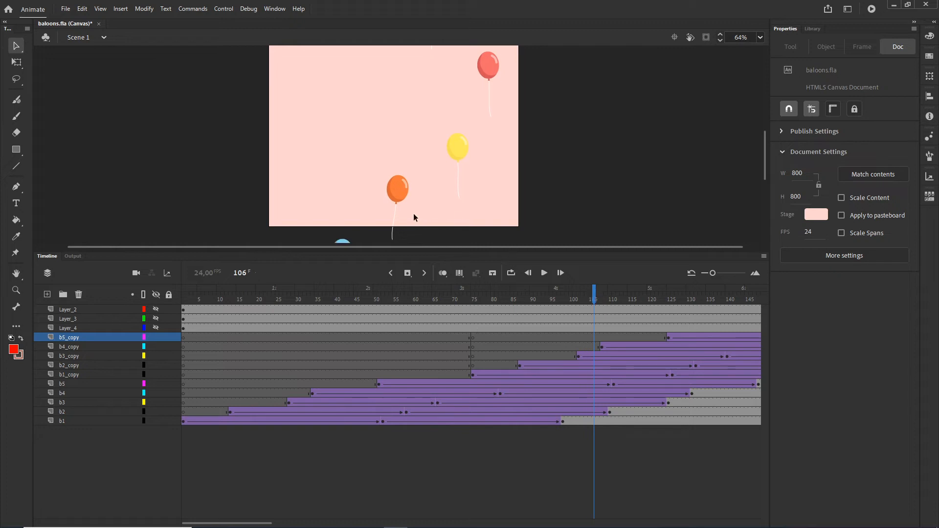
pyautogui.moveTo(589, 301); pyautogui.dragTo(284, 296)
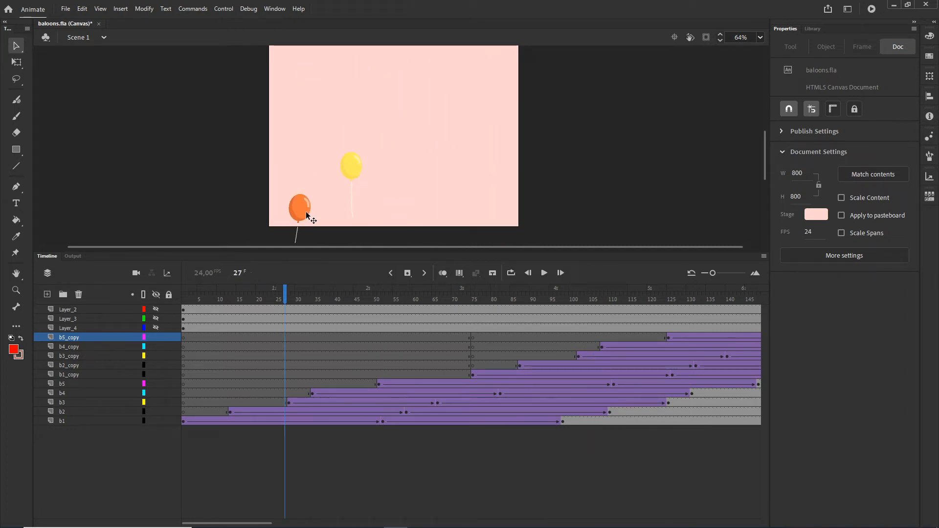
pyautogui.click(289, 299)
pyautogui.moveTo(289, 299); pyautogui.dragTo(594, 299)
pyautogui.click(69, 356)
pyautogui.click(505, 223)
pyautogui.click(458, 147)
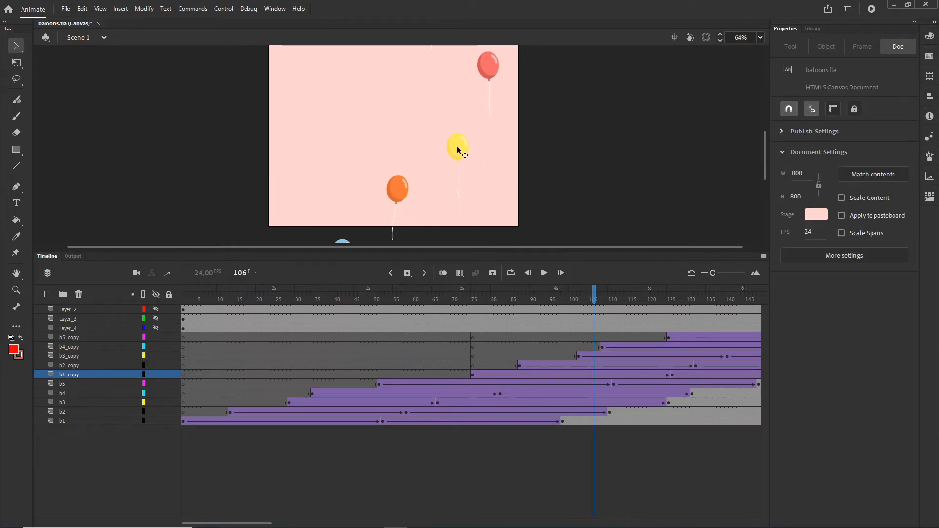
pyautogui.click(156, 374)
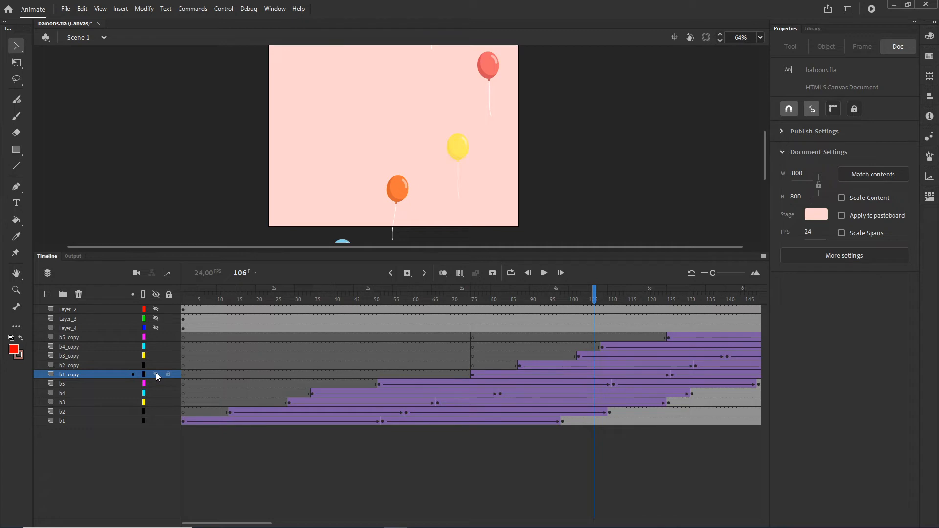
# Shift the entire red balloon animation on layer b5 about three frames later.
pyautogui.click(379, 383)
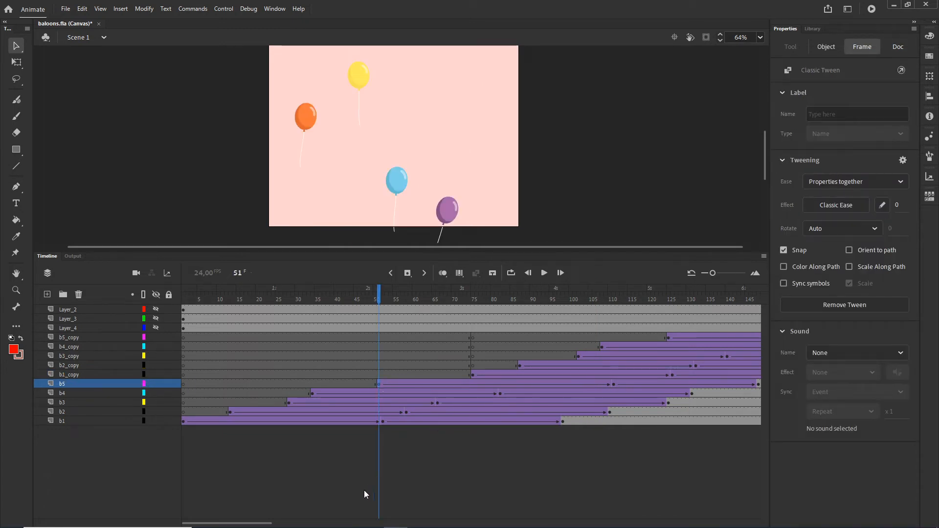
pyautogui.moveTo(268, 523); pyautogui.dragTo(295, 522)
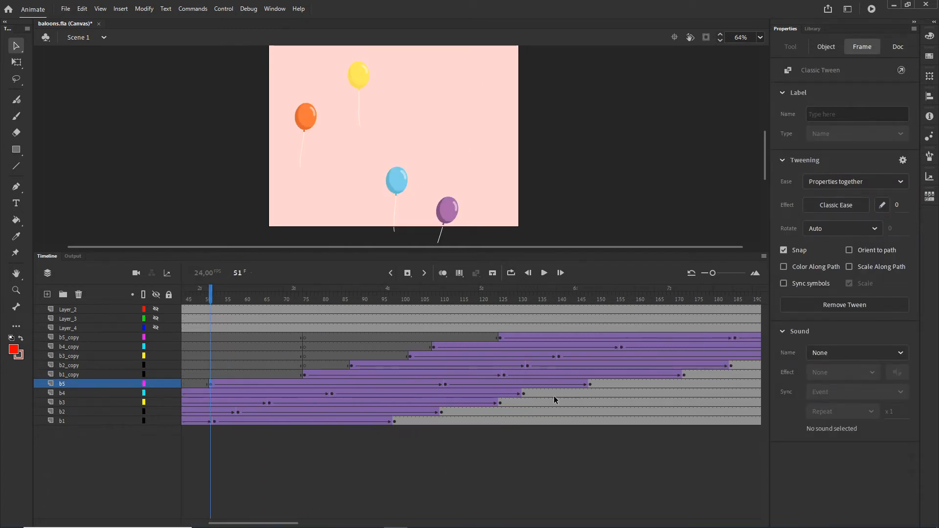
pyautogui.click(589, 385)
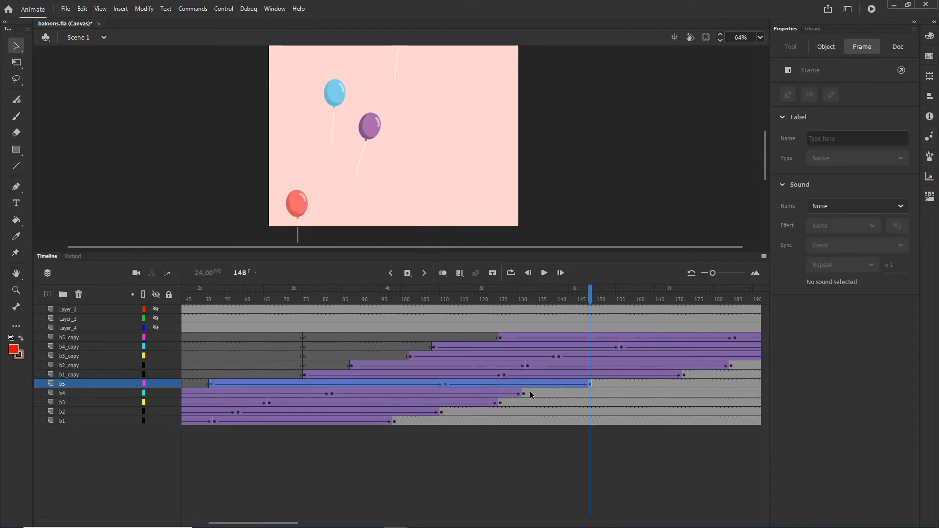
pyautogui.moveTo(532, 382); pyautogui.dragTo(455, 384)
pyautogui.click(544, 384)
pyautogui.click(446, 469)
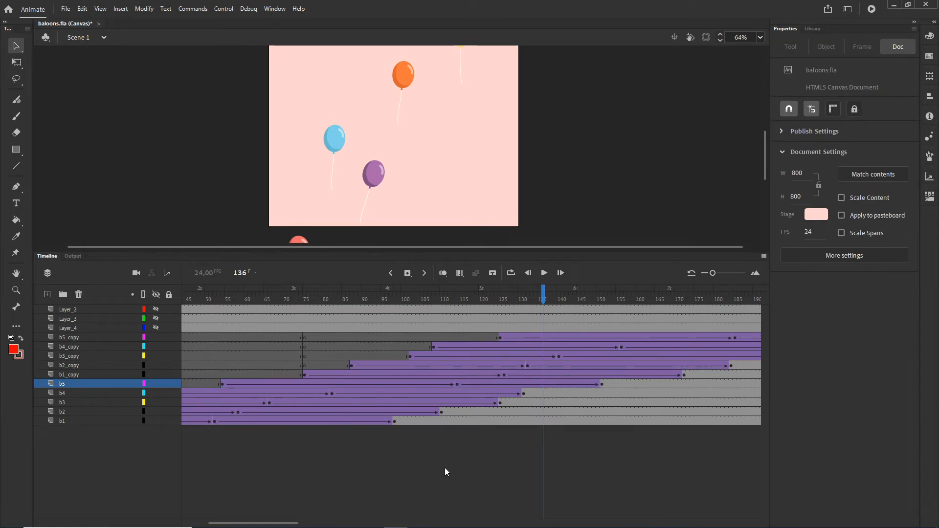
# Test the balloon animation in the browser and return to the Animate timeline.
pyautogui.hotkey('ctrl', 'Return')
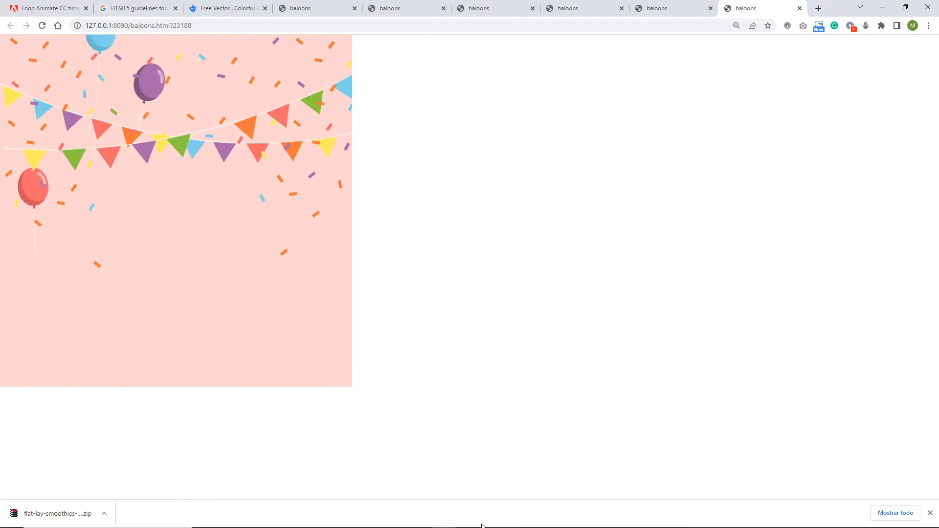
pyautogui.moveTo(347, 525)
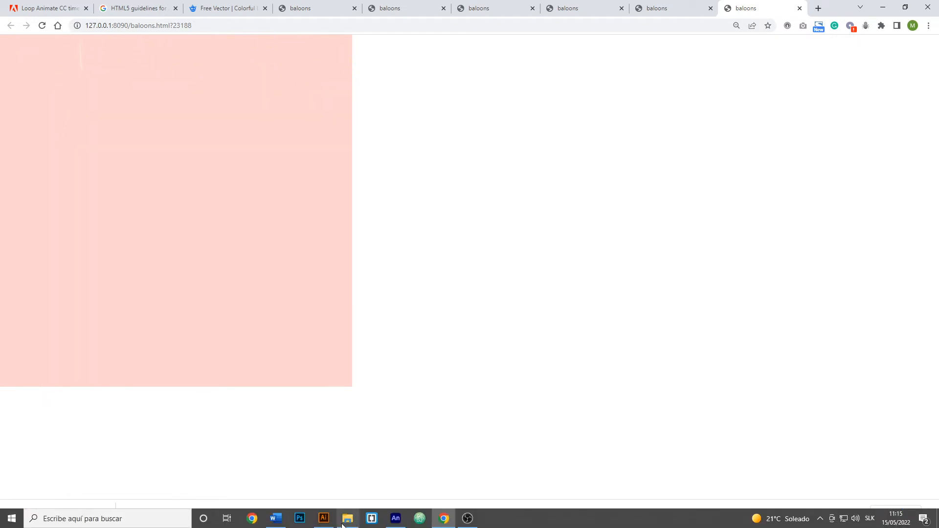
pyautogui.click(436, 516)
pyautogui.click(49, 256)
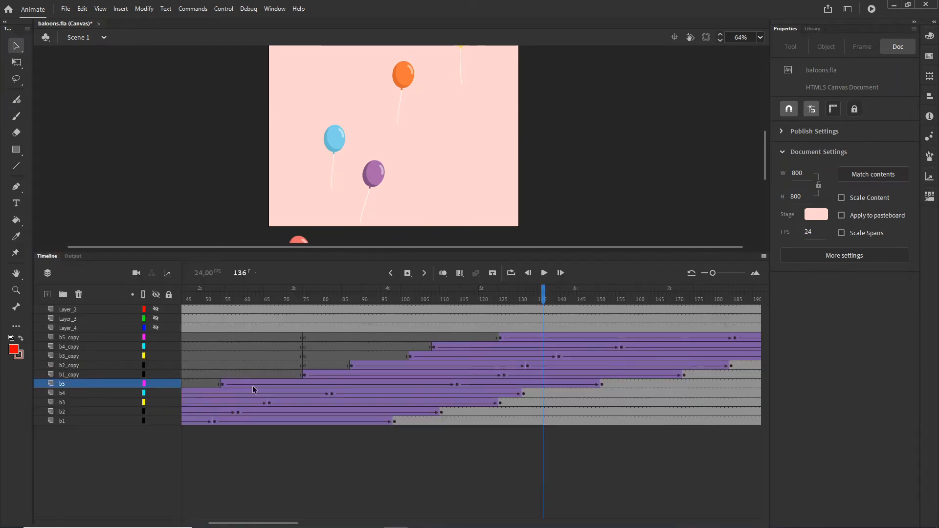
# Duplicate all ten balloon layers, from b1 up to b5_copy.
pyautogui.click(59, 421)
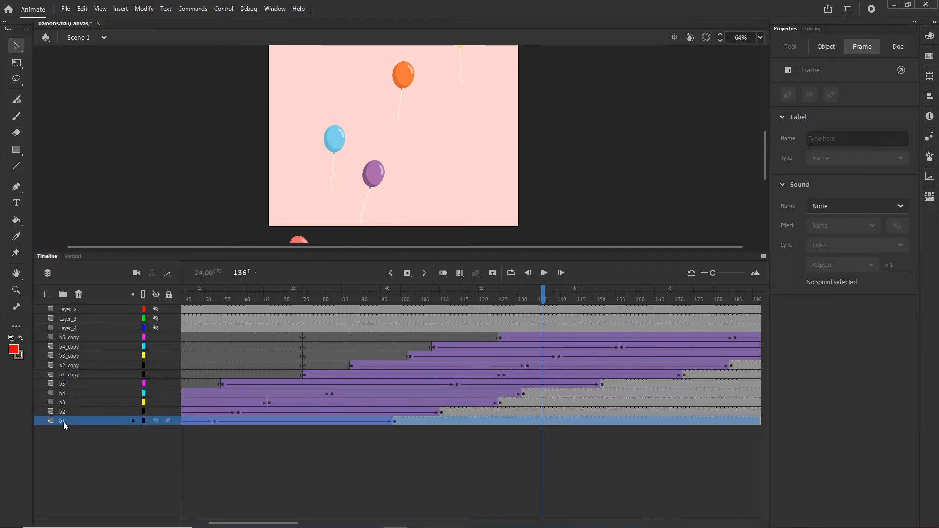
pyautogui.keyDown('shift'); pyautogui.click(67, 338); pyautogui.keyUp('shift')
pyautogui.rightClick(73, 348)
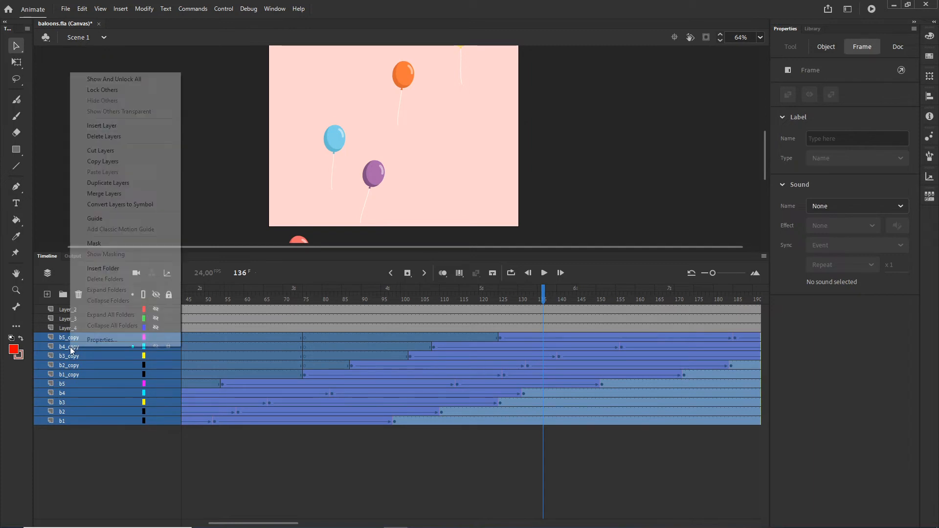
pyautogui.click(127, 184)
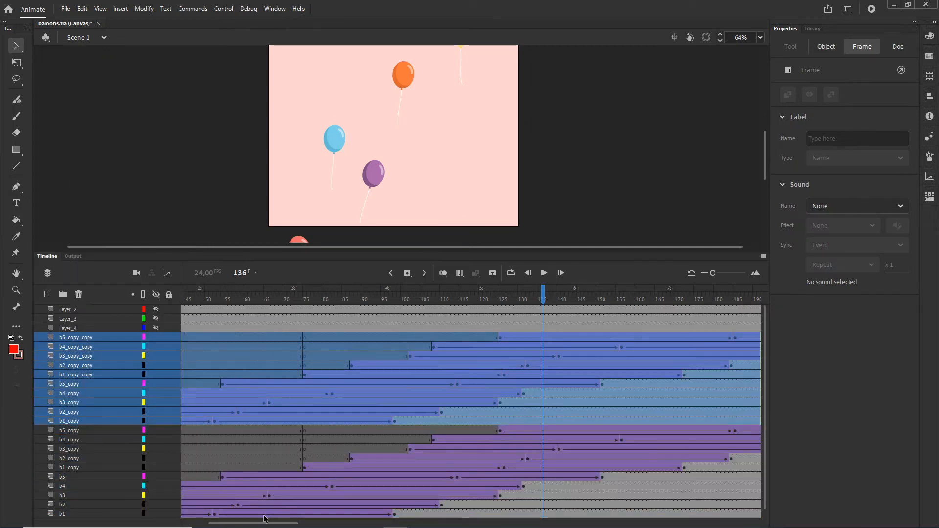
# Select frames 1 to 222 on the ten newly duplicated layers and shift their animation about 55 frames later.
pyautogui.moveTo(264, 518); pyautogui.dragTo(218, 519)
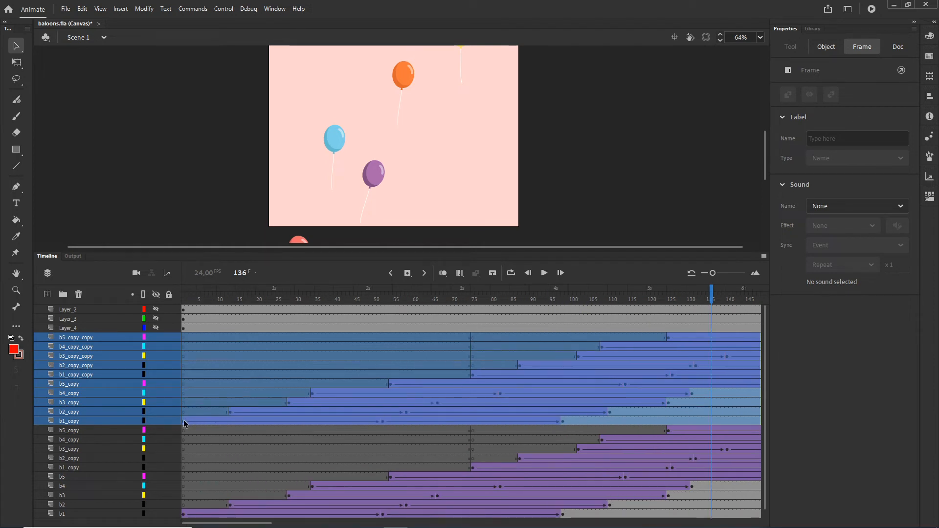
pyautogui.moveTo(184, 421); pyautogui.dragTo(203, 421)
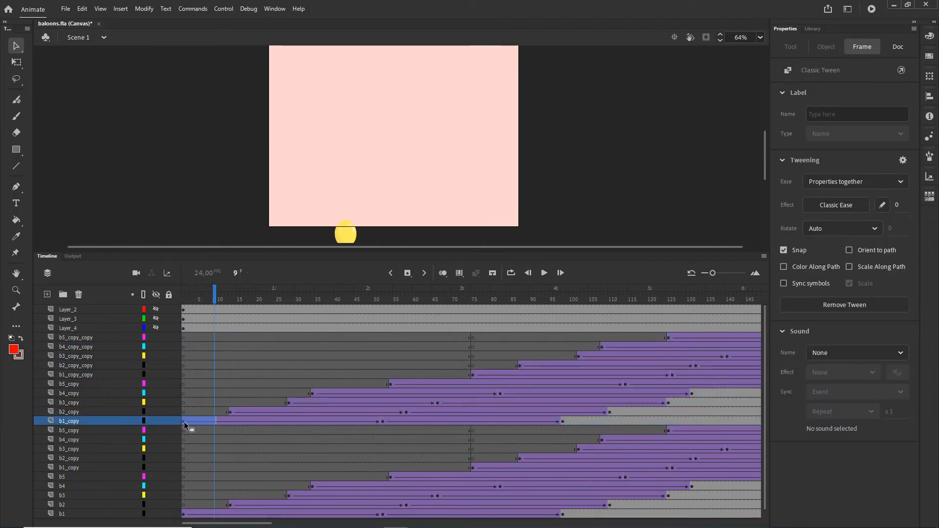
pyautogui.click(184, 421)
pyautogui.moveTo(256, 523); pyautogui.dragTo(333, 525)
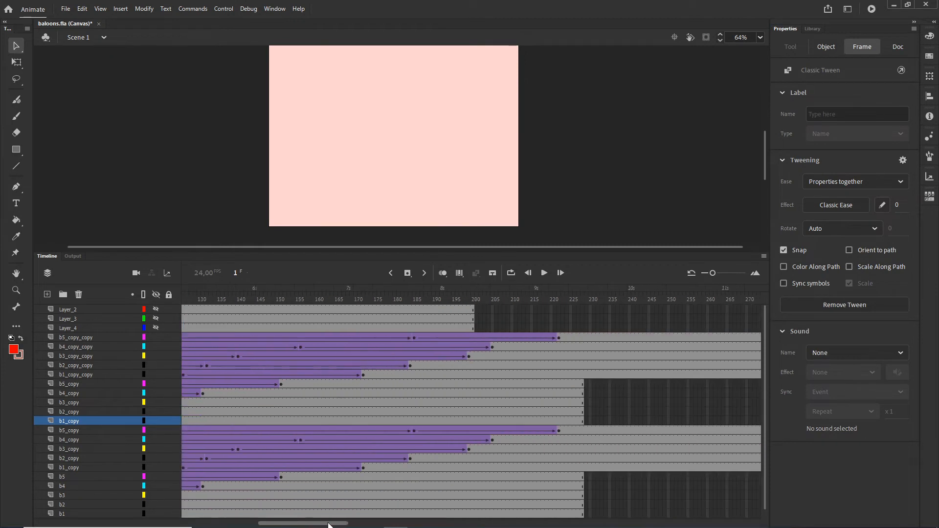
pyautogui.keyDown('shift'); pyautogui.click(555, 338); pyautogui.keyUp('shift')
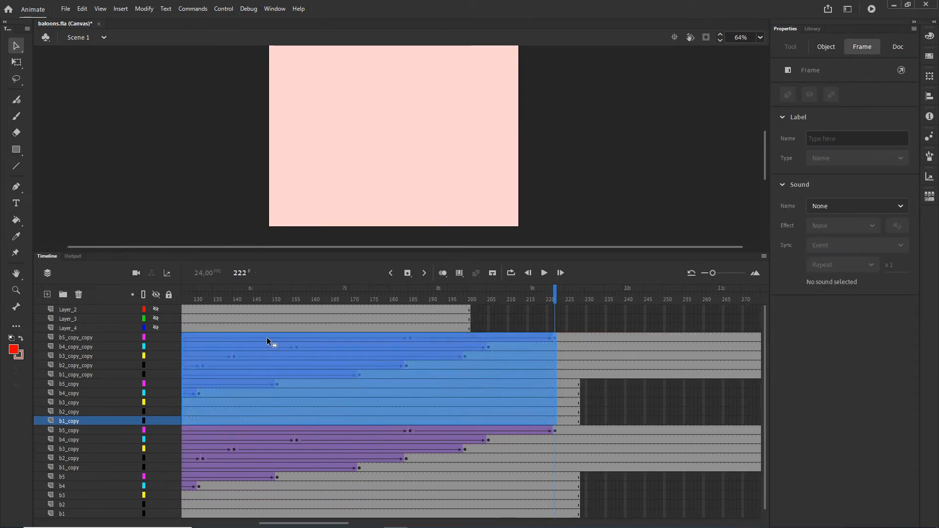
pyautogui.moveTo(267, 338); pyautogui.dragTo(481, 338)
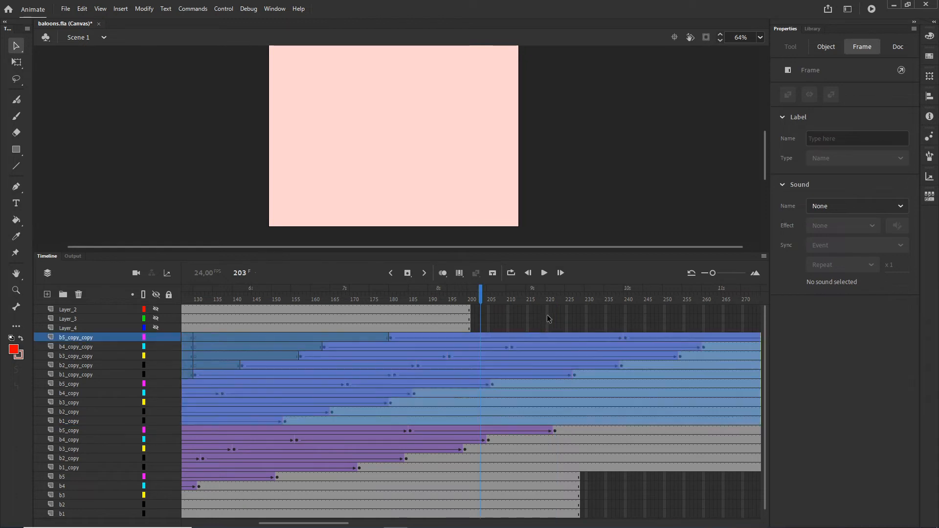
# Play the timeline and test the movie in the browser with the additional balloons.
pyautogui.press('Return')
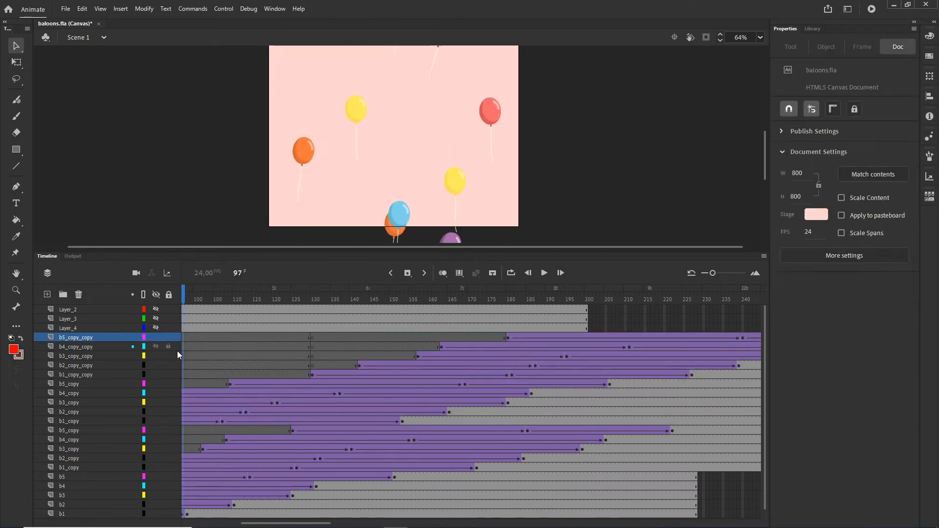
pyautogui.hotkey('ctrl', 'Return')
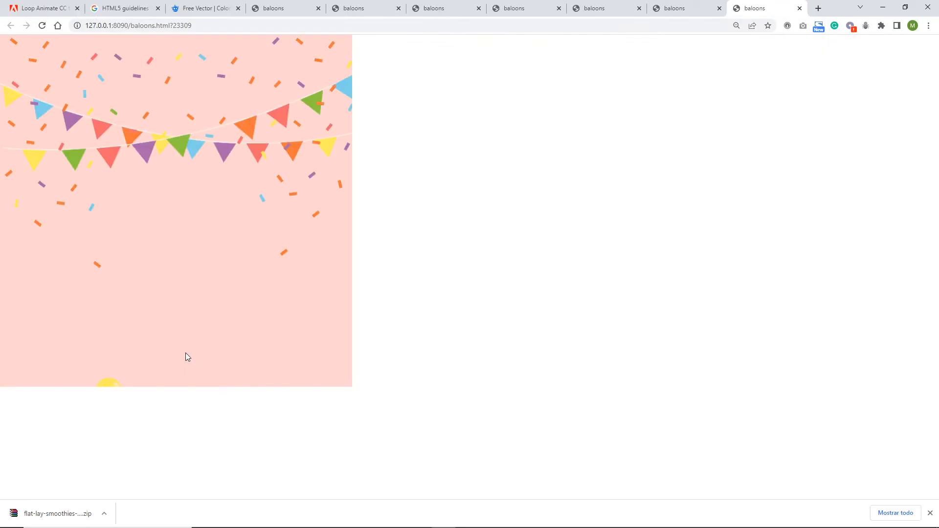
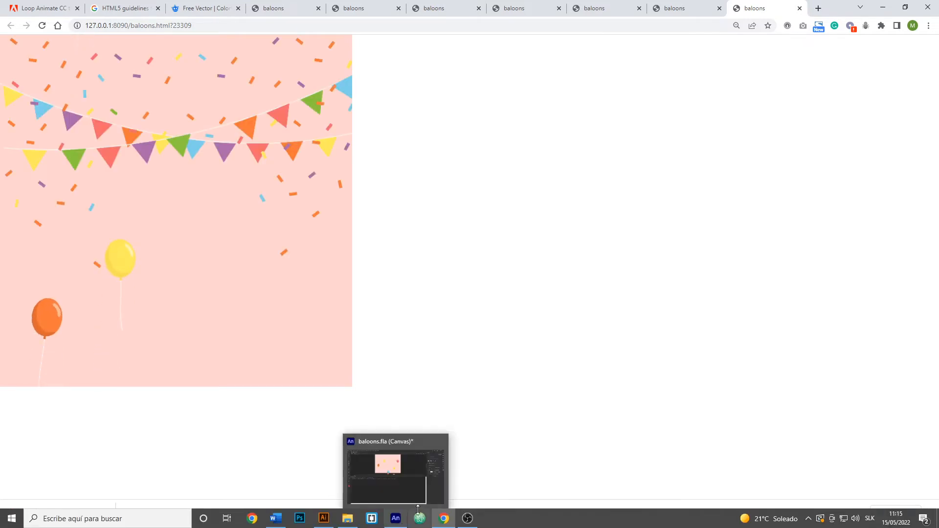
# Return to Animate and duplicate all balloon layers from b1 up to b5_copy_copy.
pyautogui.click(395, 524)
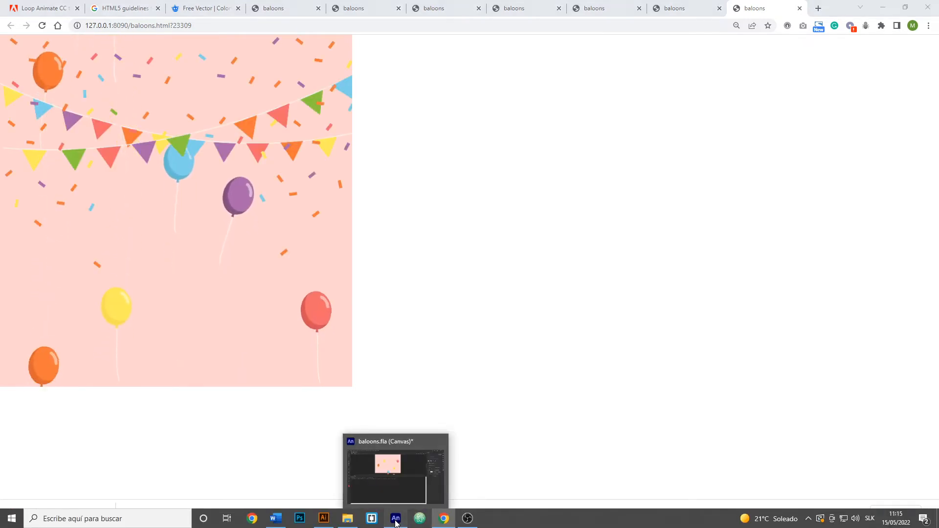
pyautogui.click(51, 254)
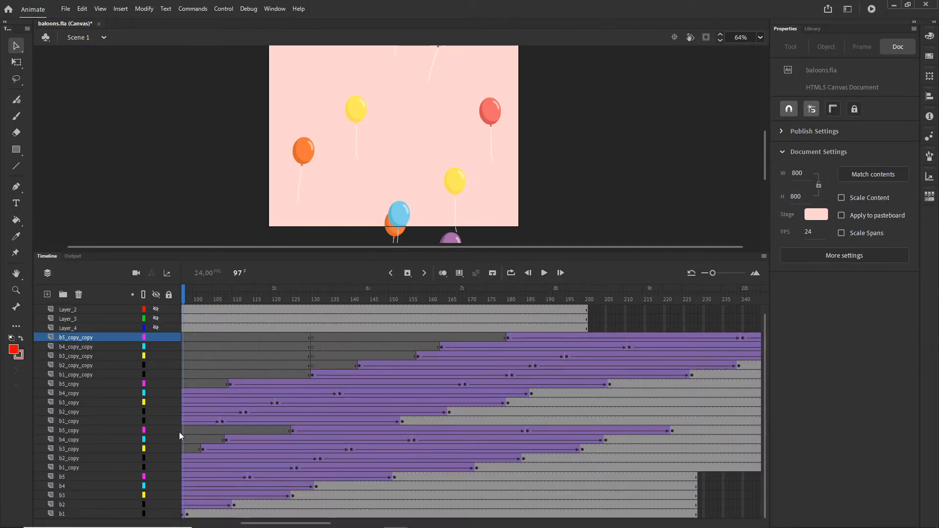
pyautogui.click(64, 514)
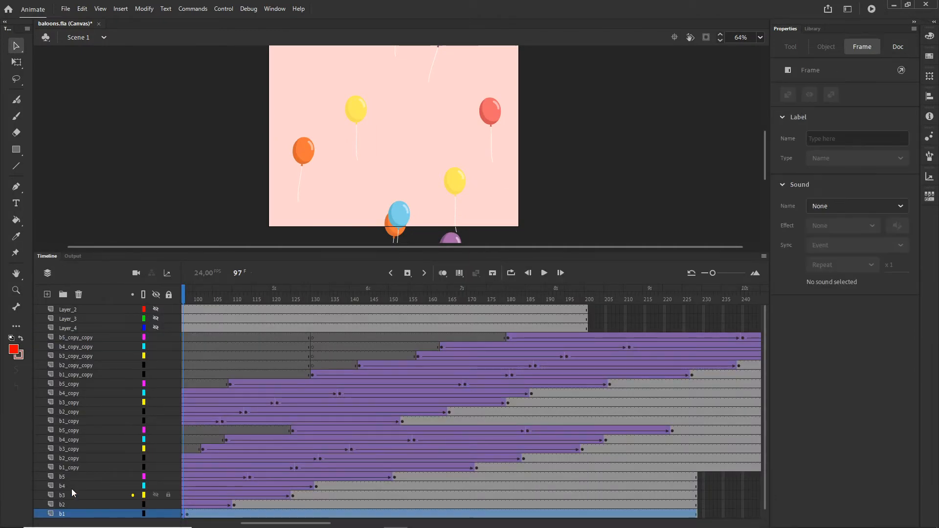
pyautogui.keyDown('shift'); pyautogui.click(72, 338); pyautogui.keyUp('shift')
pyautogui.rightClick(72, 338)
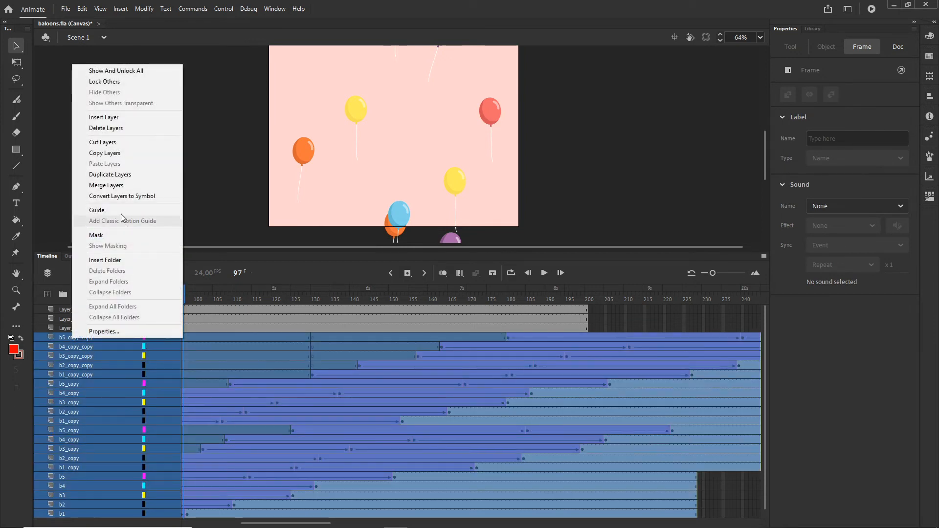
pyautogui.click(117, 175)
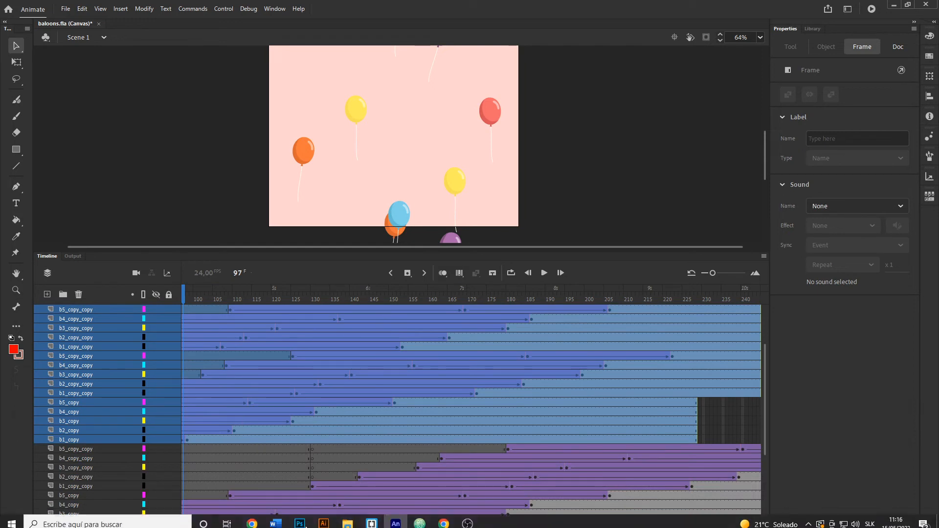
# Select frames 1 to 260 on the duplicated layers from b1_copy to b4_copy_copy_copy and shift their animation about 69 frames later.
pyautogui.click(269, 309)
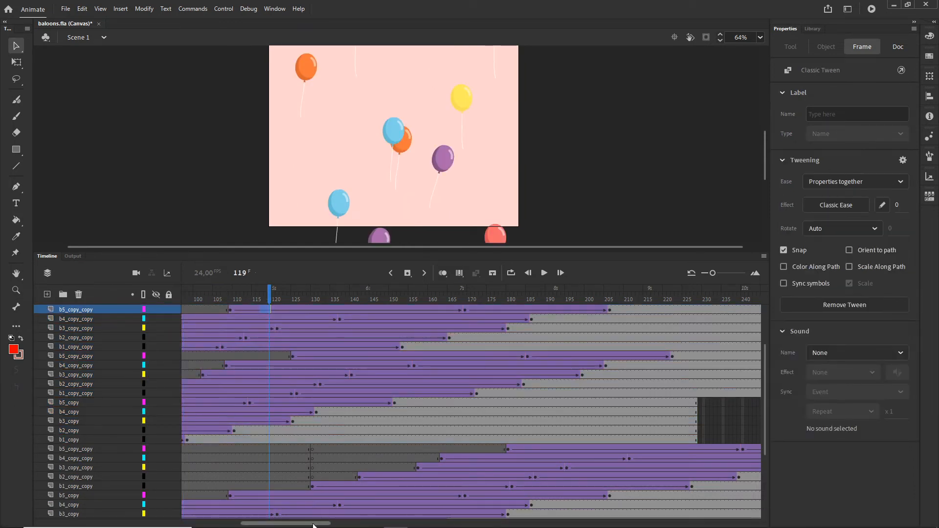
pyautogui.moveTo(313, 524); pyautogui.dragTo(210, 520)
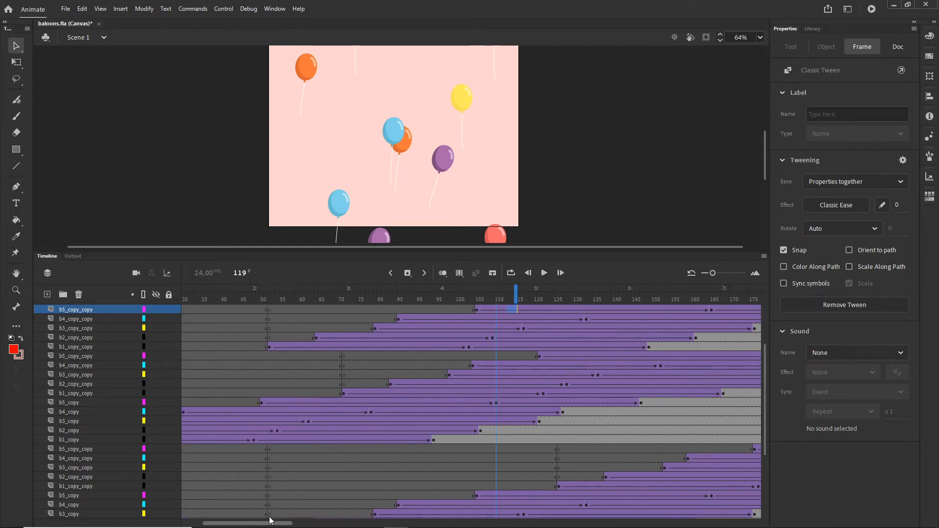
pyautogui.click(184, 441)
pyautogui.moveTo(267, 523); pyautogui.dragTo(357, 526)
pyautogui.scroll(2, 412, 454)
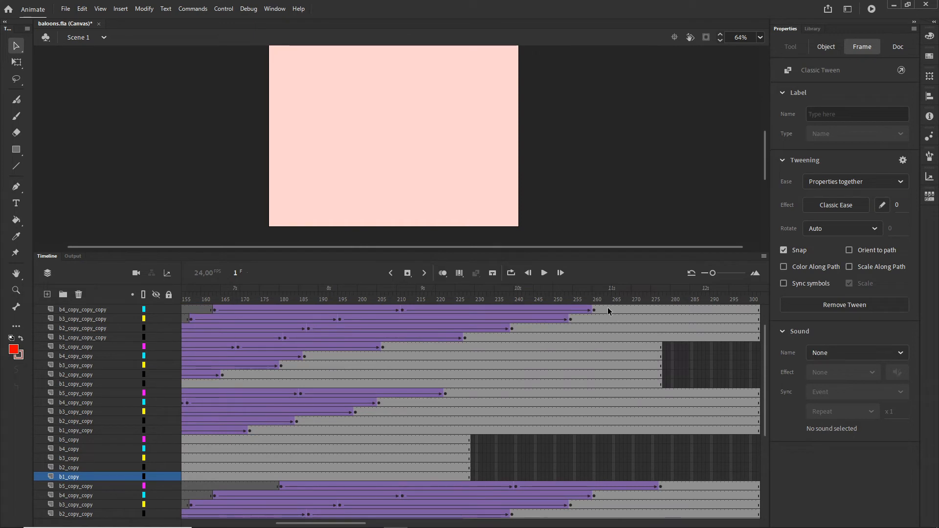
pyautogui.keyDown('shift'); pyautogui.click(594, 308); pyautogui.keyUp('shift')
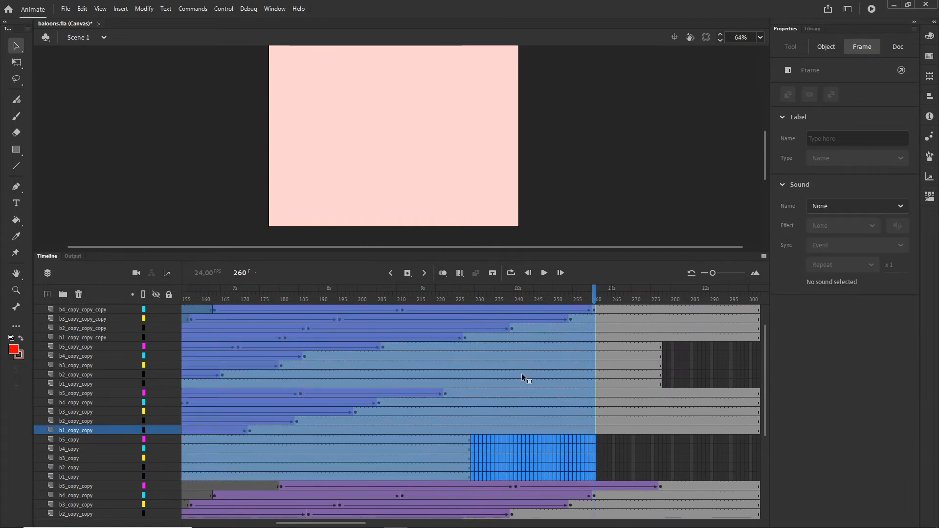
pyautogui.scroll(2, 427, 374)
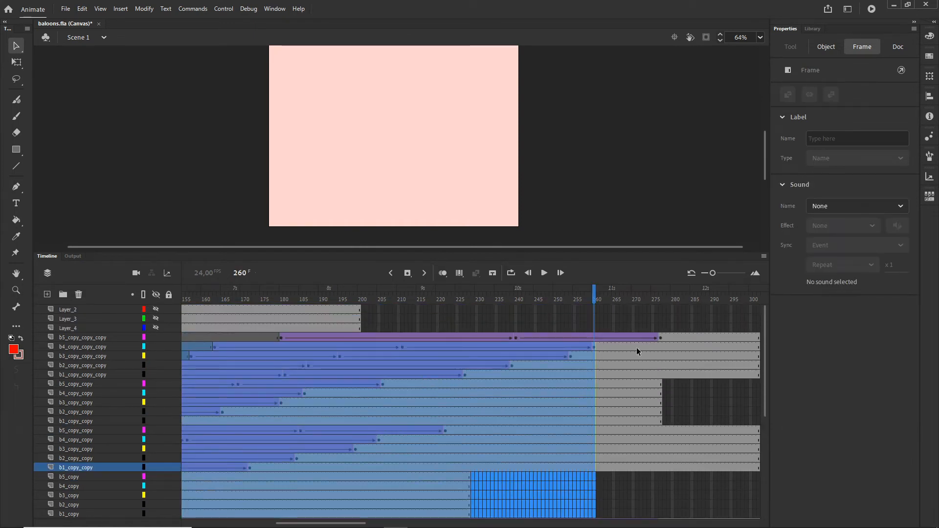
pyautogui.moveTo(276, 353); pyautogui.dragTo(541, 359)
# Select the tweened frames of b5_copy_copy_copy up to frame 277 and shift them about 42 frames later.
pyautogui.click(281, 338)
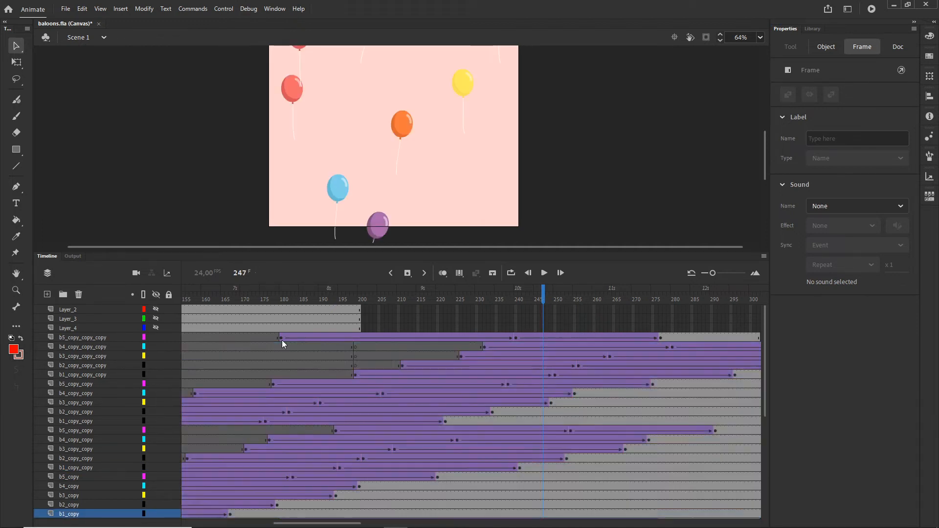
pyautogui.doubleClick(660, 337)
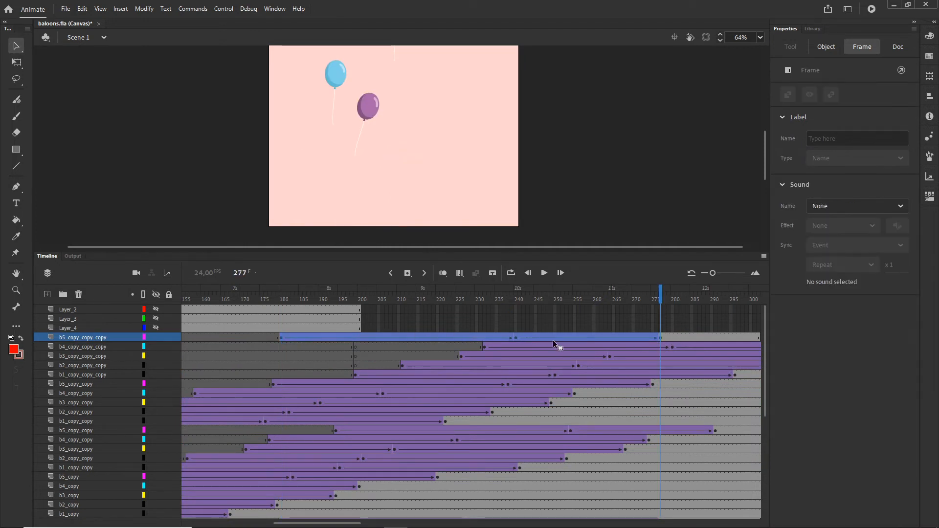
pyautogui.moveTo(427, 337); pyautogui.dragTo(589, 335)
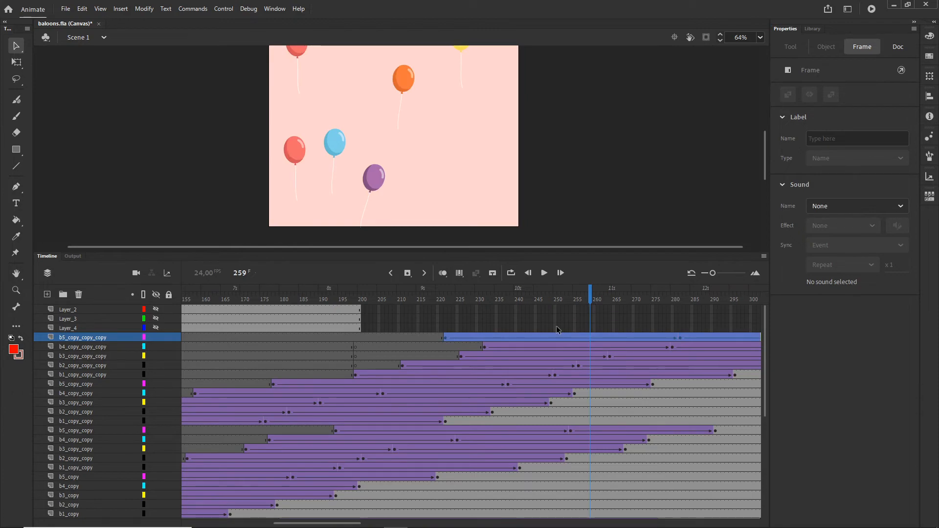
# Test the movie in the browser with the doubled balloon layers and return to the Animate timeline.
pyautogui.hotkey('ctrl', 'Return')
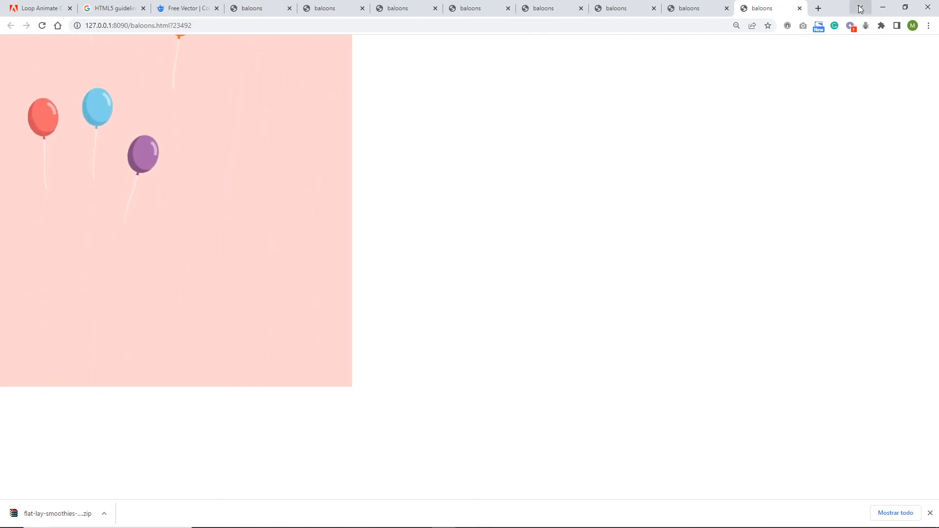
pyautogui.moveTo(400, 516)
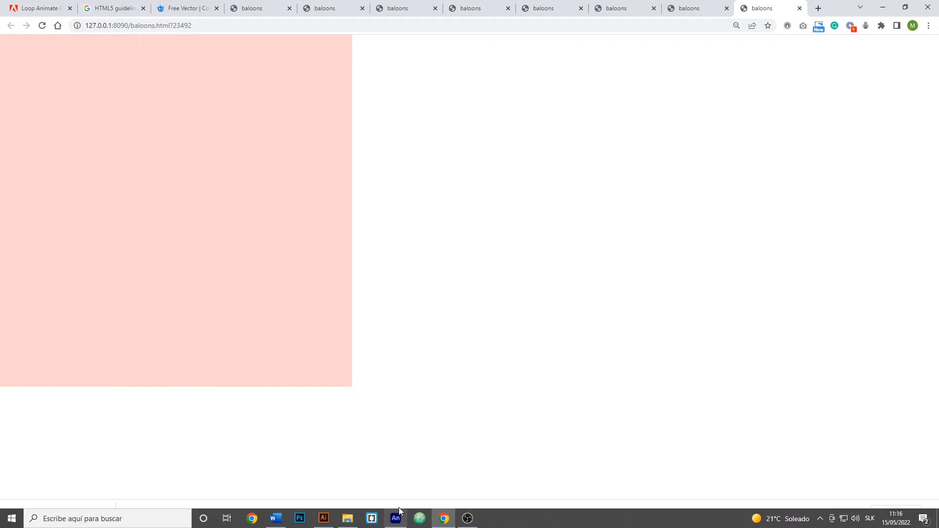
pyautogui.click(436, 521)
pyautogui.click(47, 256)
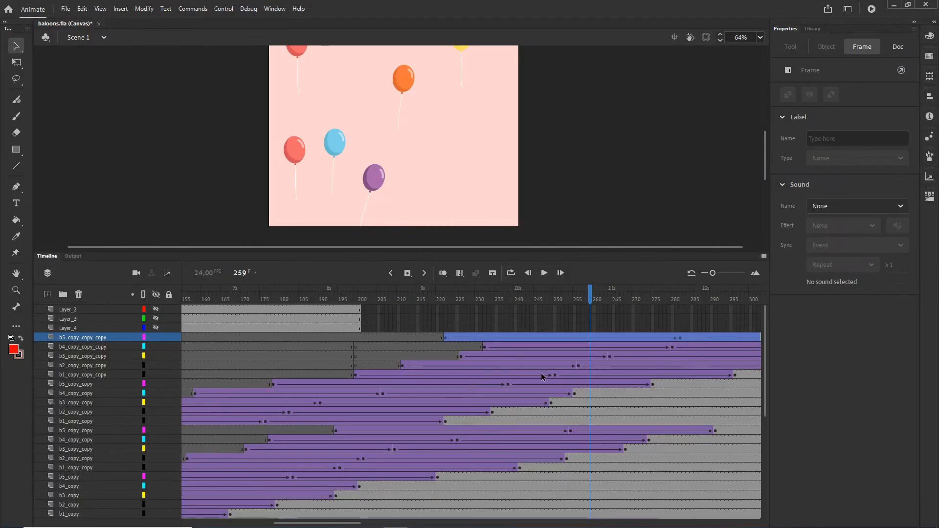
# Move the playhead to frame 329 and examine where each layer's frames end, including Layer_2 to Layer_4.
pyautogui.moveTo(595, 303); pyautogui.dragTo(778, 296)
pyautogui.scroll(-7, 564, 371)
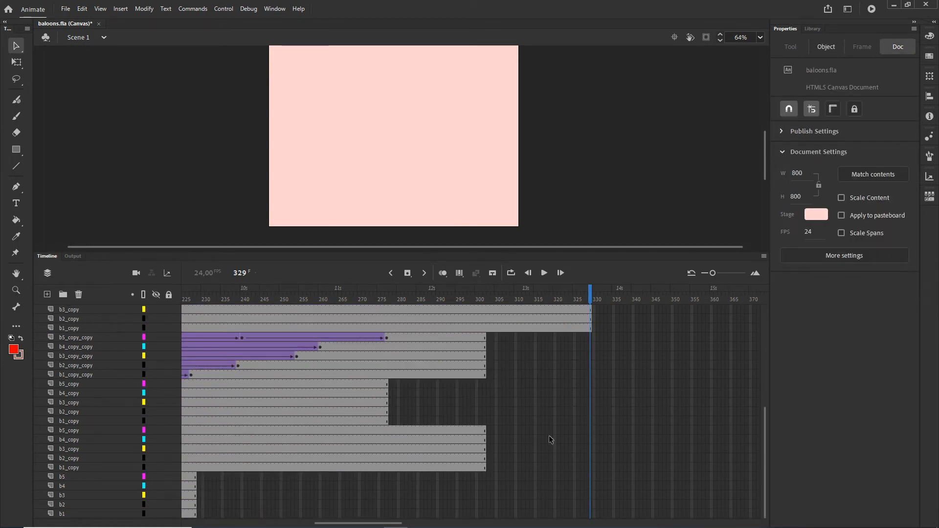
pyautogui.scroll(7, 549, 435)
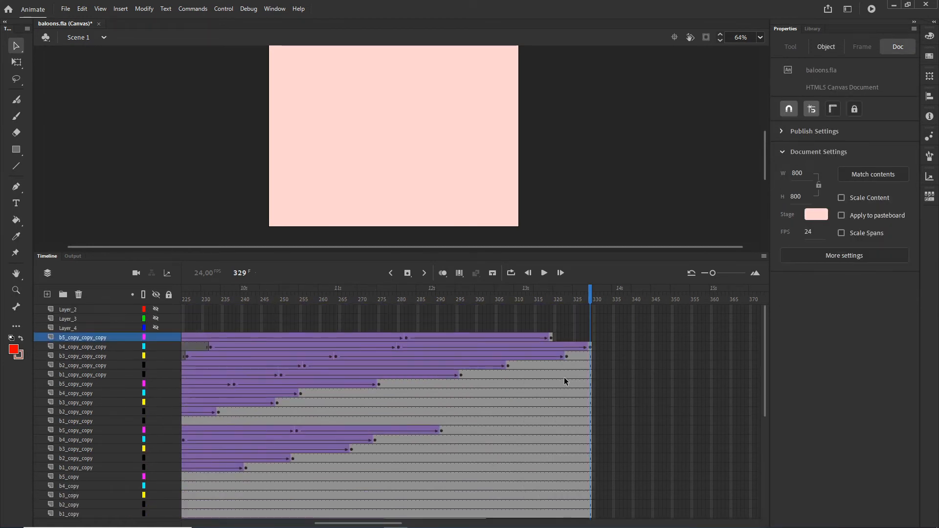
pyautogui.click(70, 328)
pyautogui.click(68, 311)
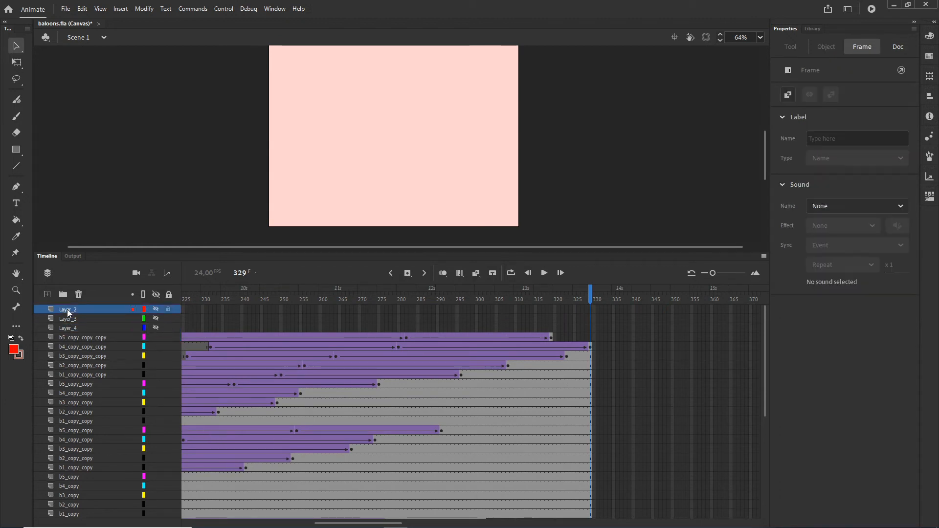
pyautogui.click(69, 330)
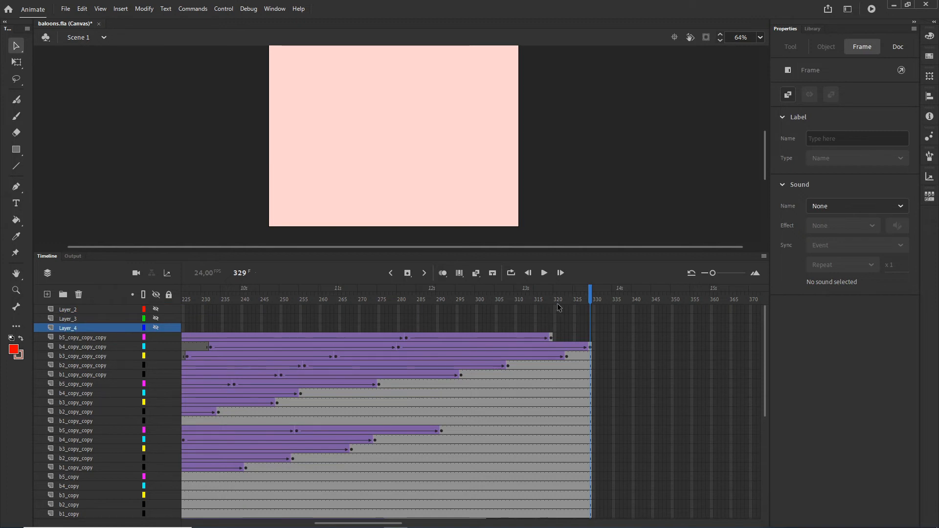
# Preview the balloons at frame 130 and make the hidden layers Layer_2, Layer_3 and Layer_4 visible.
pyautogui.moveTo(590, 295); pyautogui.dragTo(168, 307)
pyautogui.click(609, 191)
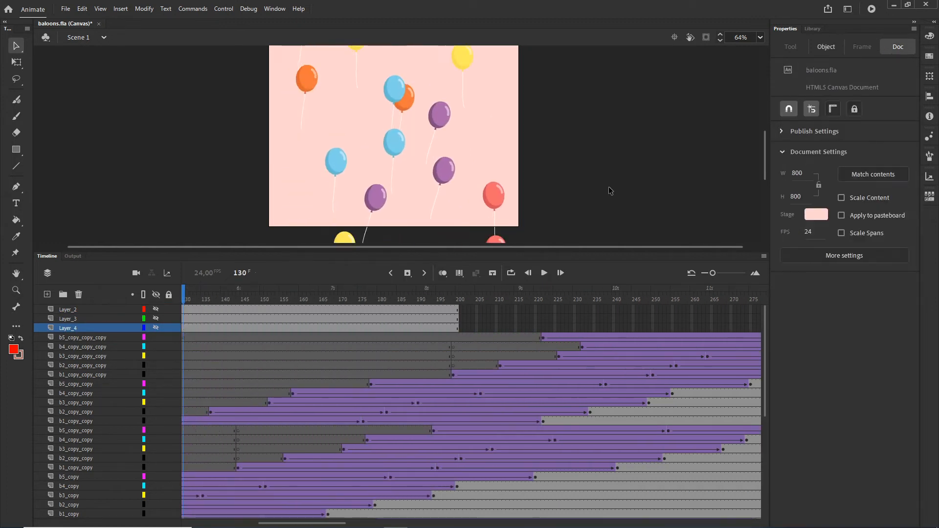
pyautogui.scroll(5, 609, 171)
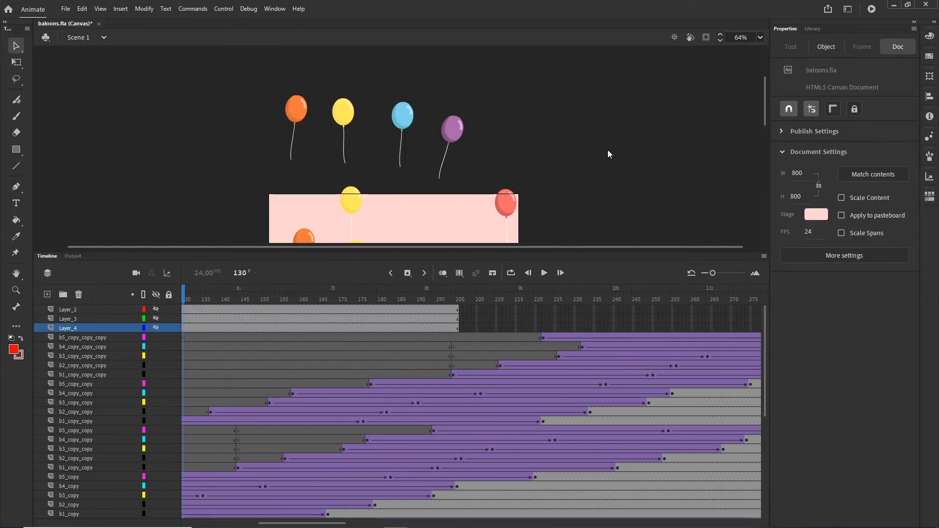
pyautogui.click(156, 318)
pyautogui.click(156, 309)
pyautogui.scroll(-5, 724, 139)
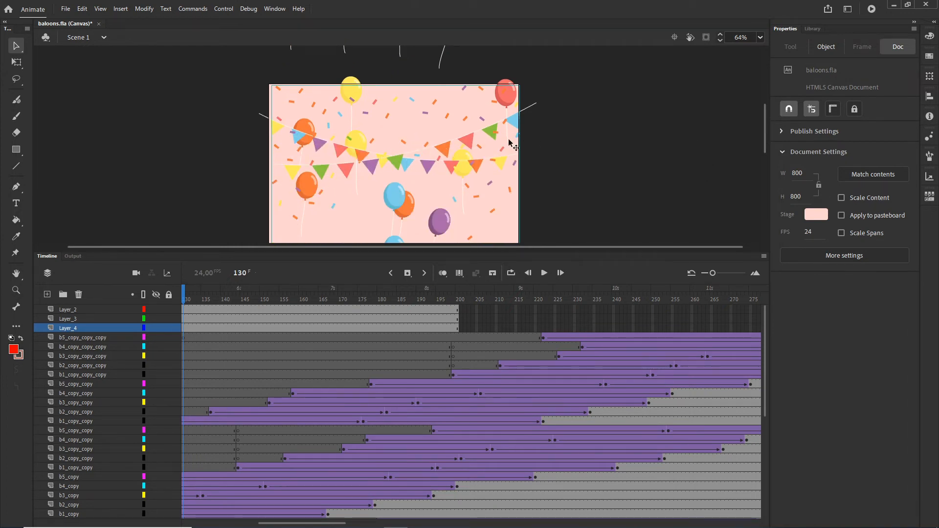
# Extend Layer_2, Layer_3, Layer_4 and b5_copy_copy_copy by inserting frames up to frame 329.
pyautogui.moveTo(182, 298); pyautogui.dragTo(617, 327)
pyautogui.click(551, 338)
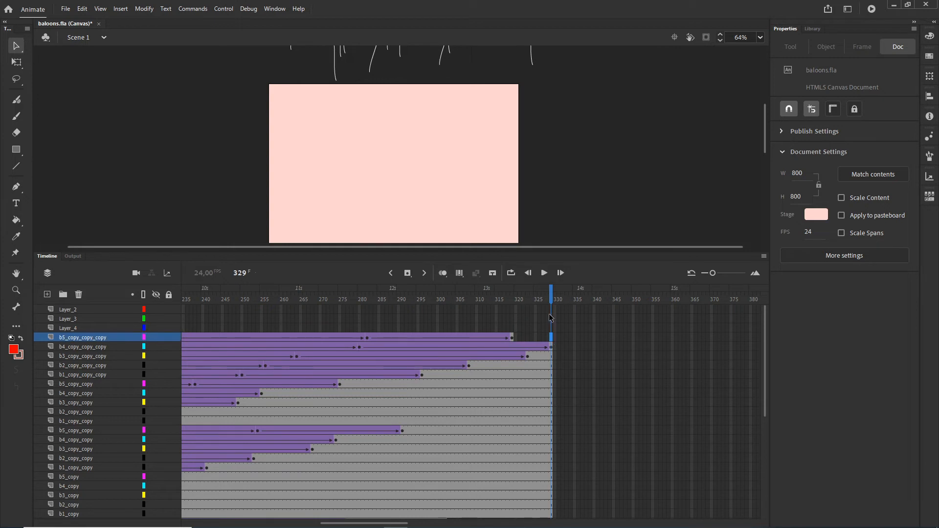
pyautogui.click(552, 310)
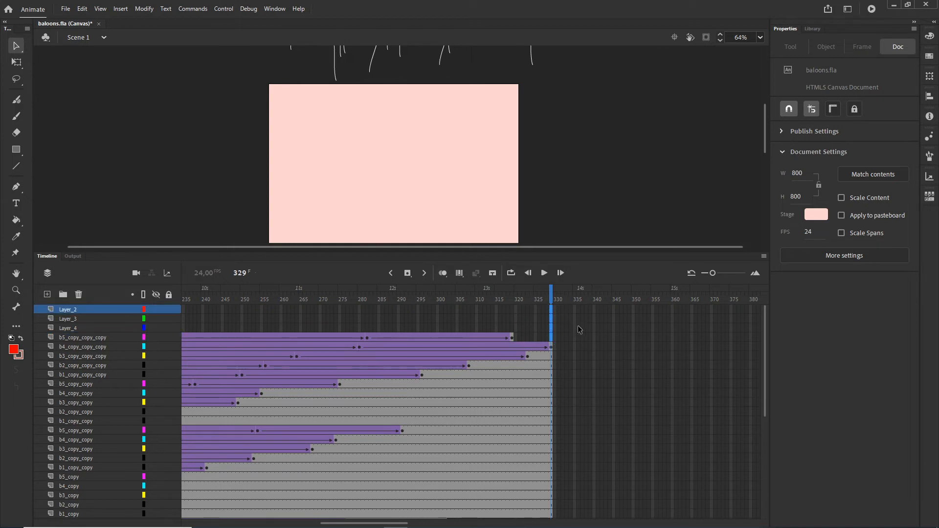
pyautogui.rightClick(551, 319)
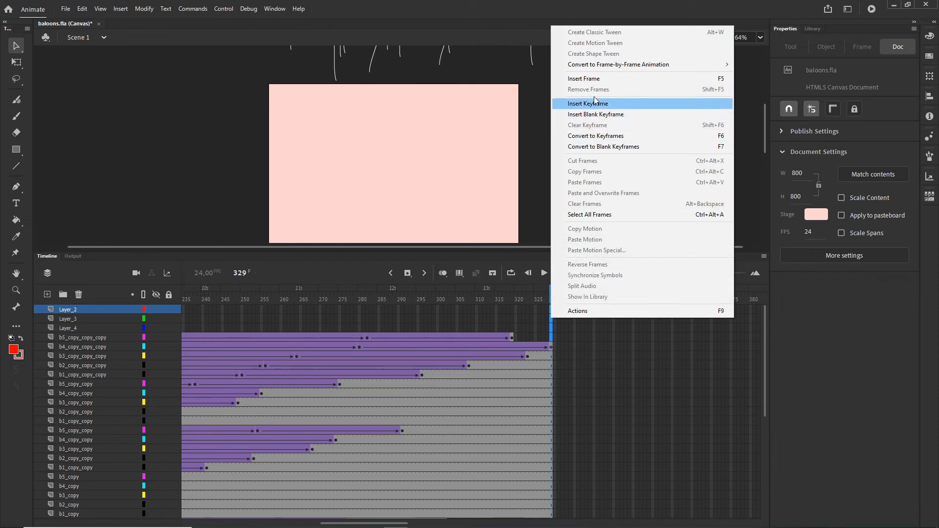
pyautogui.click(584, 78)
# Extend the shorter balloon layers from the lower b5_copy_copy down to b1 by inserting frames up to frame 329.
pyautogui.moveTo(555, 299); pyautogui.dragTo(496, 301)
pyautogui.moveTo(763, 338); pyautogui.dragTo(789, 444)
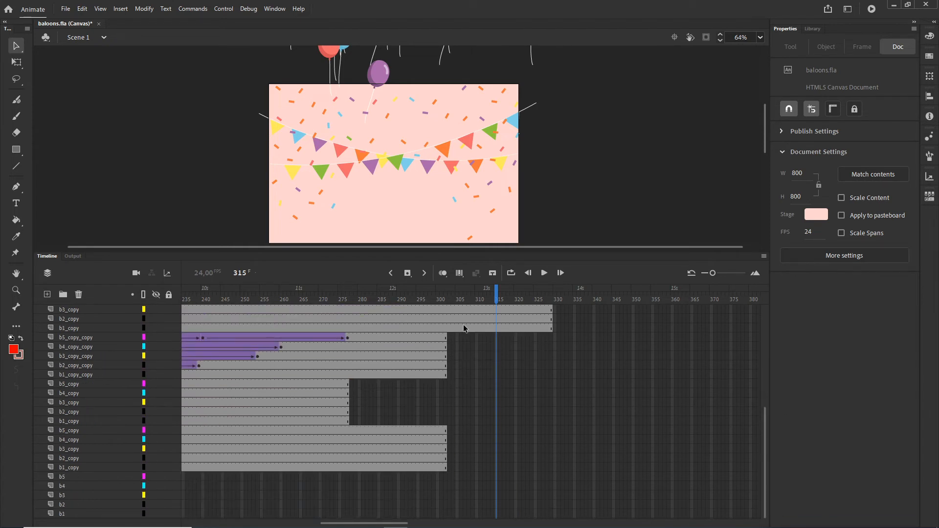
pyautogui.moveTo(498, 298); pyautogui.dragTo(451, 335)
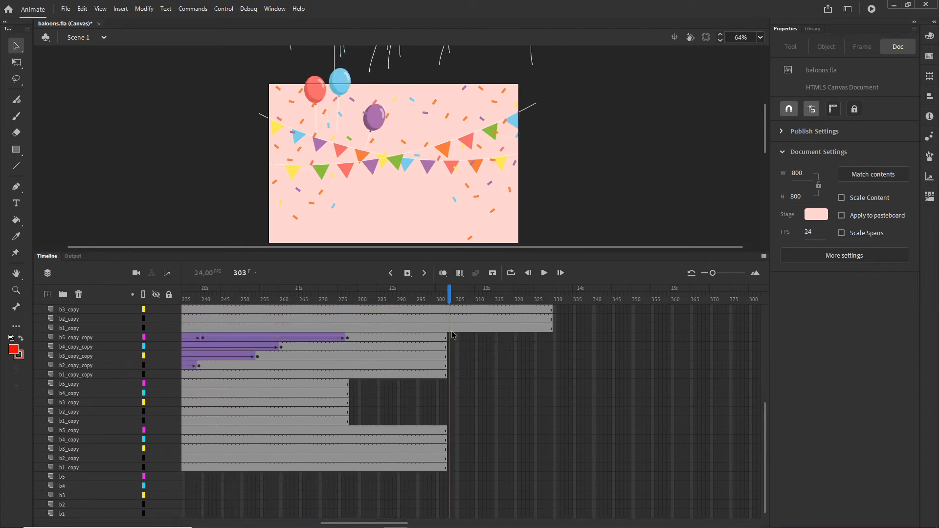
pyautogui.click(550, 338)
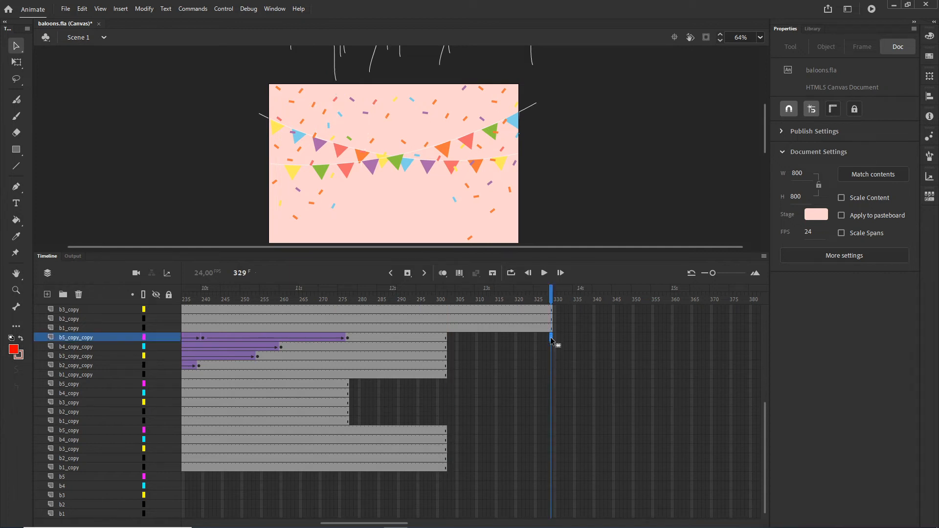
pyautogui.keyDown('shift'); pyautogui.click(552, 514); pyautogui.keyUp('shift')
pyautogui.press('F5')
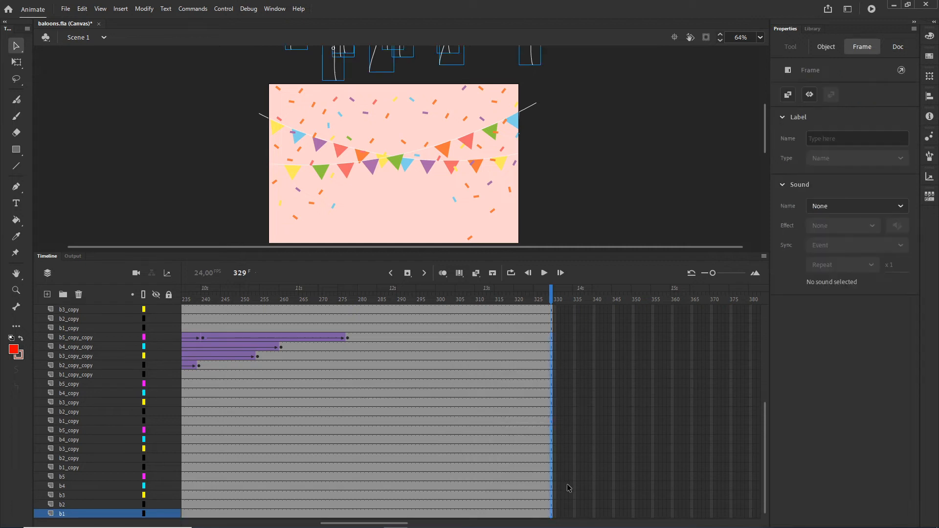
pyautogui.hotkey('ctrl', 'z')
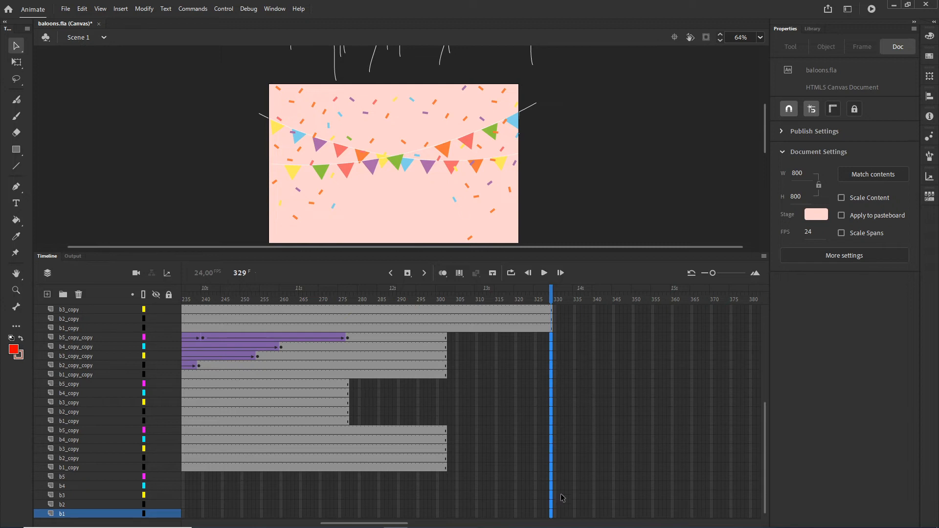
pyautogui.press('F5')
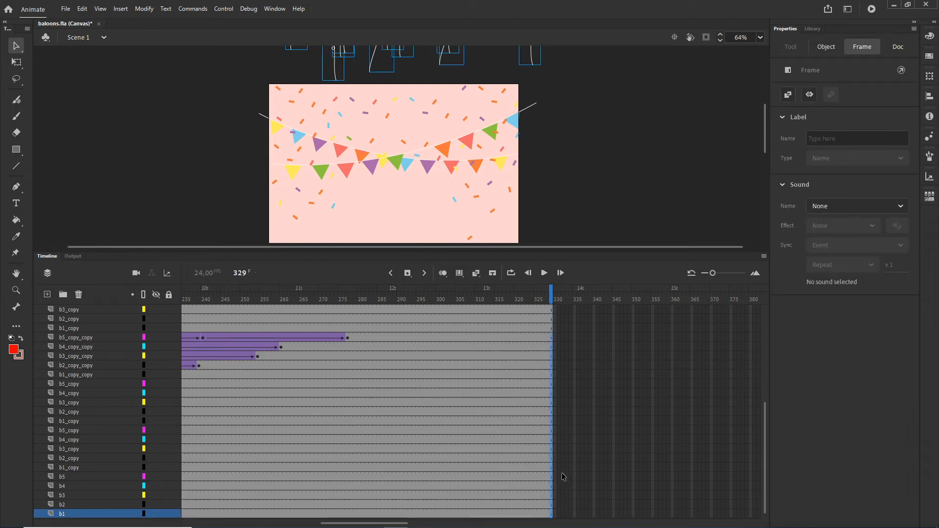
# Move the playhead back to frame 215 and check the frame ends across all layers.
pyautogui.moveTo(553, 294); pyautogui.dragTo(170, 306)
pyautogui.scroll(2, 557, 457)
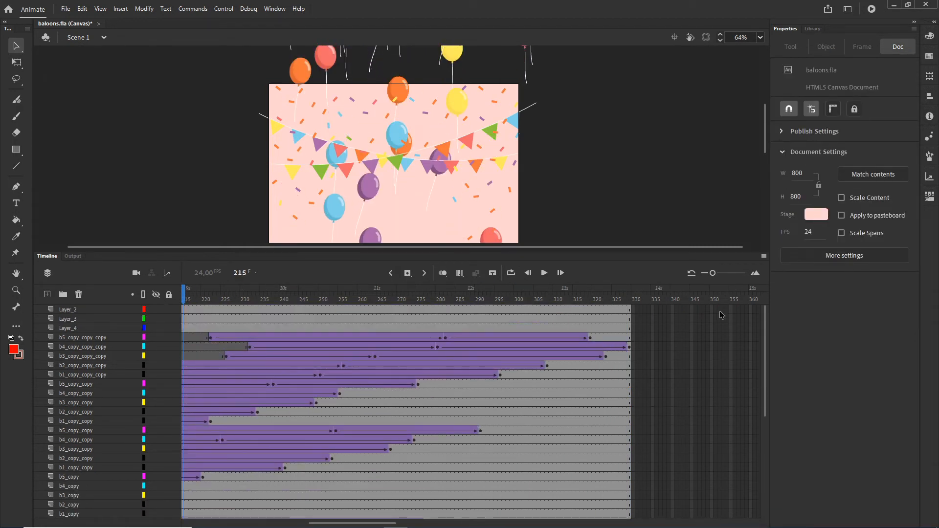
pyautogui.scroll(-3, 670, 430)
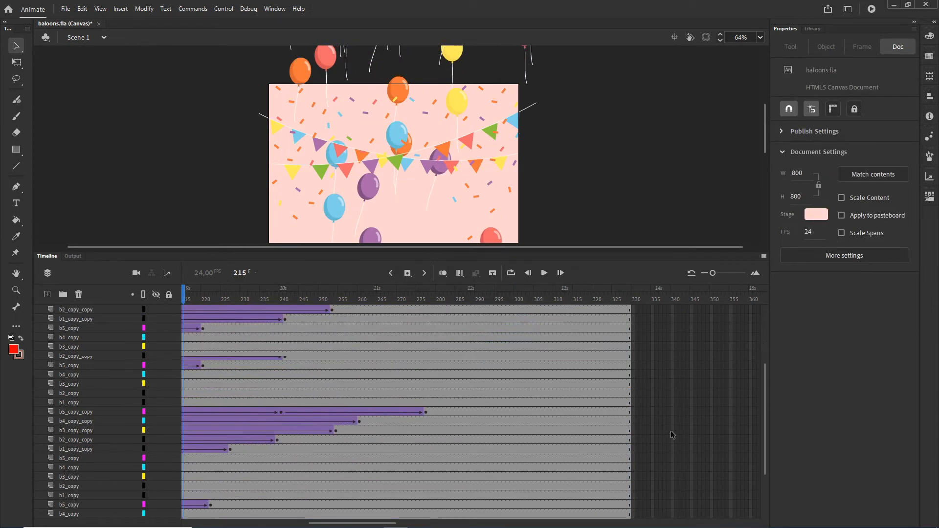
# Extend the layers from b1_copy down to b1 by inserting frames up to frame 350.
pyautogui.click(712, 514)
pyautogui.keyDown('shift'); pyautogui.click(713, 471); pyautogui.keyUp('shift')
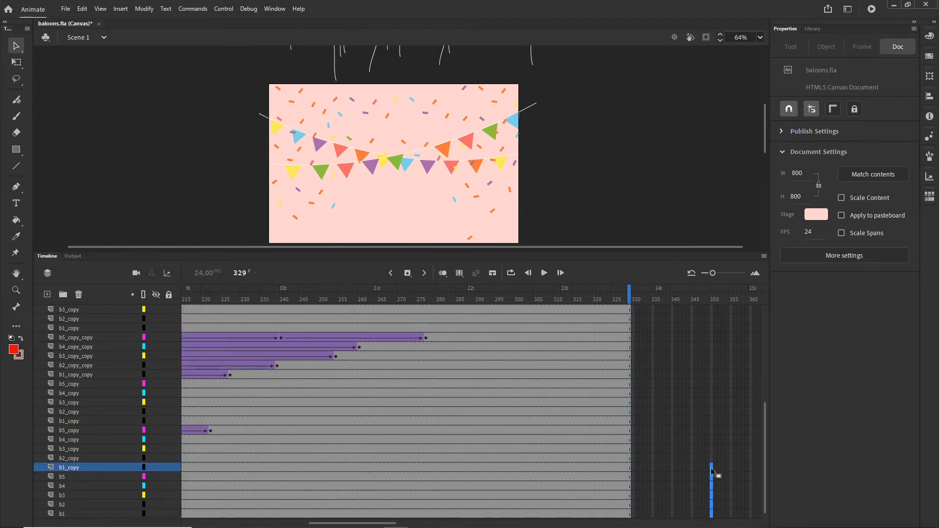
pyautogui.press('F5')
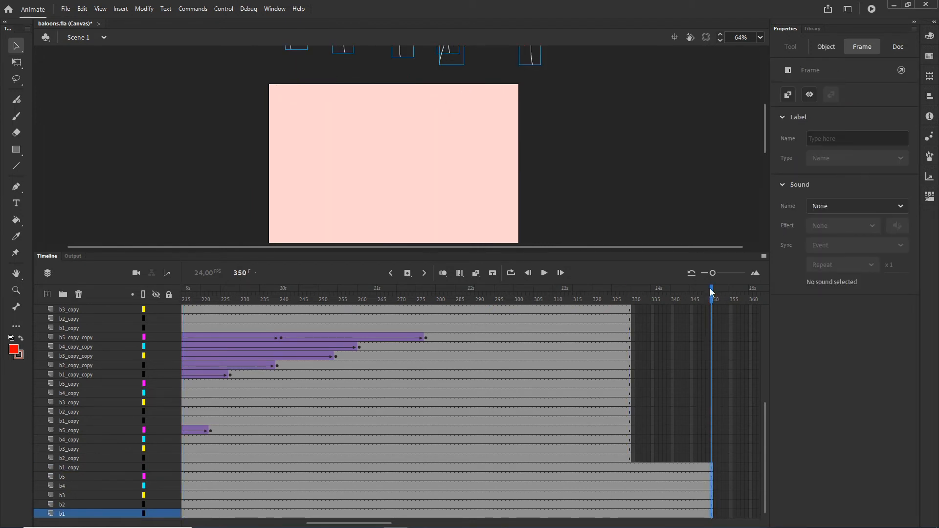
pyautogui.moveTo(710, 293); pyautogui.dragTo(664, 342)
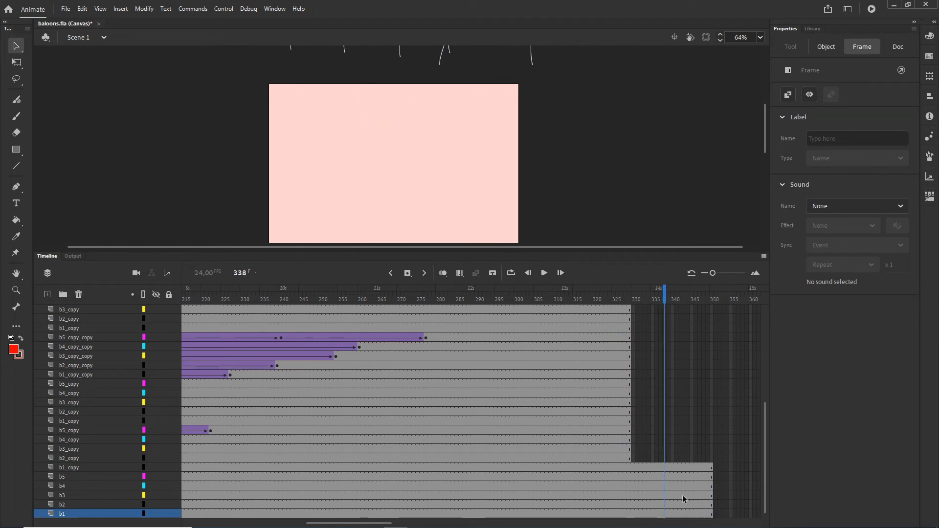
# Remove the frames from 330 onward on the layers from the lowest b2_copy down to b1.
pyautogui.click(634, 459)
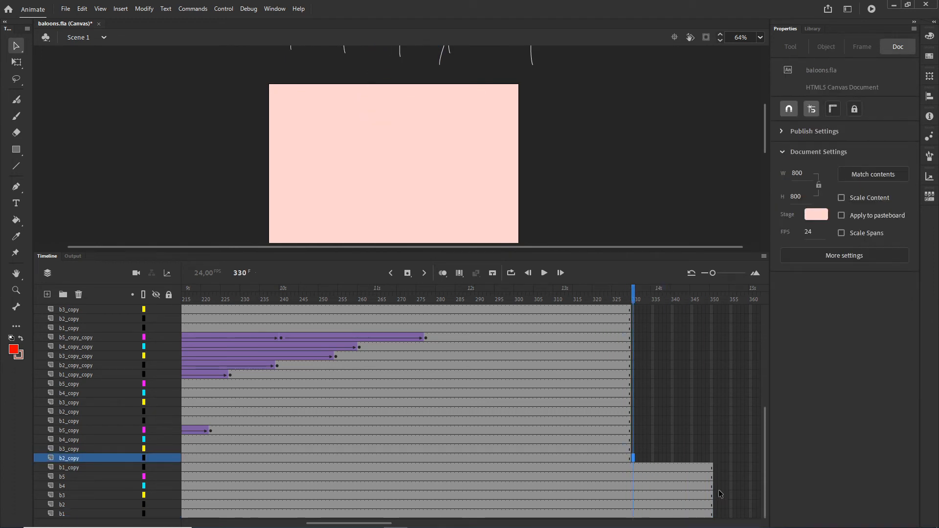
pyautogui.keyDown('shift'); pyautogui.click(722, 517); pyautogui.keyUp('shift')
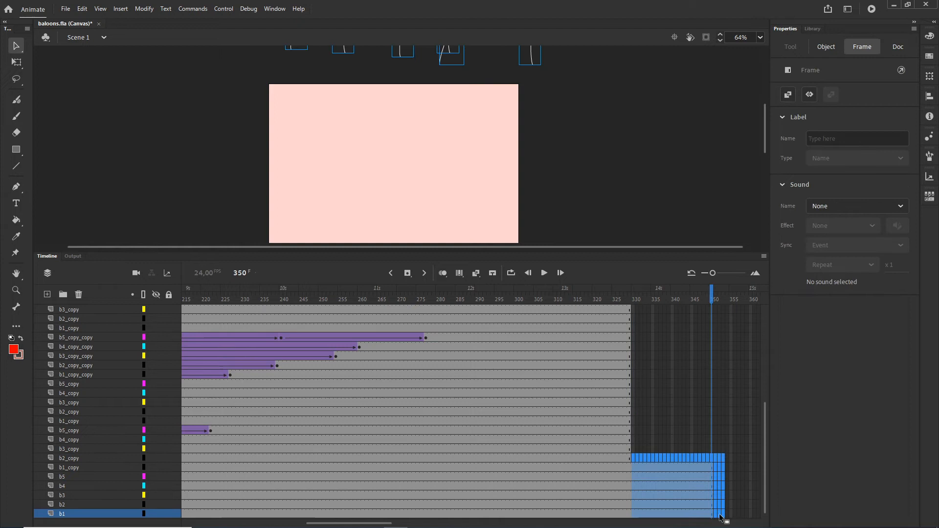
pyautogui.rightClick(658, 471)
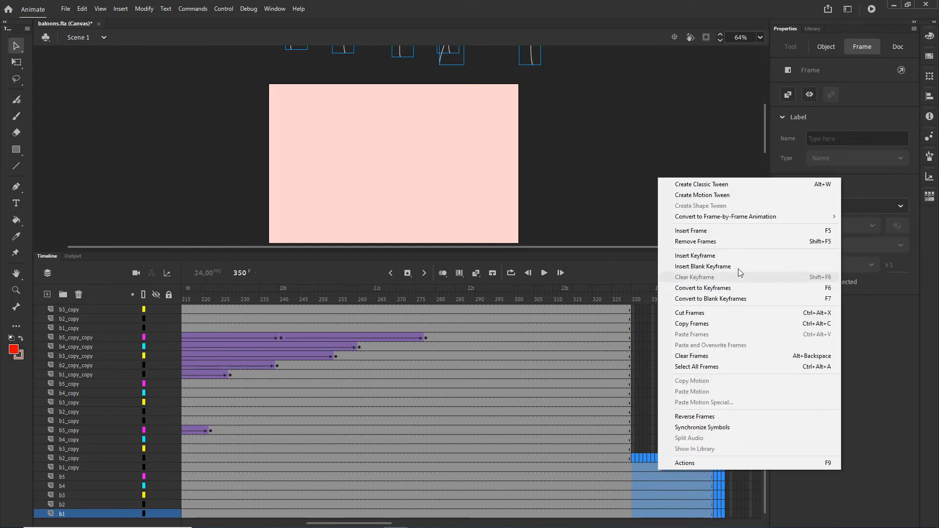
pyautogui.click(817, 242)
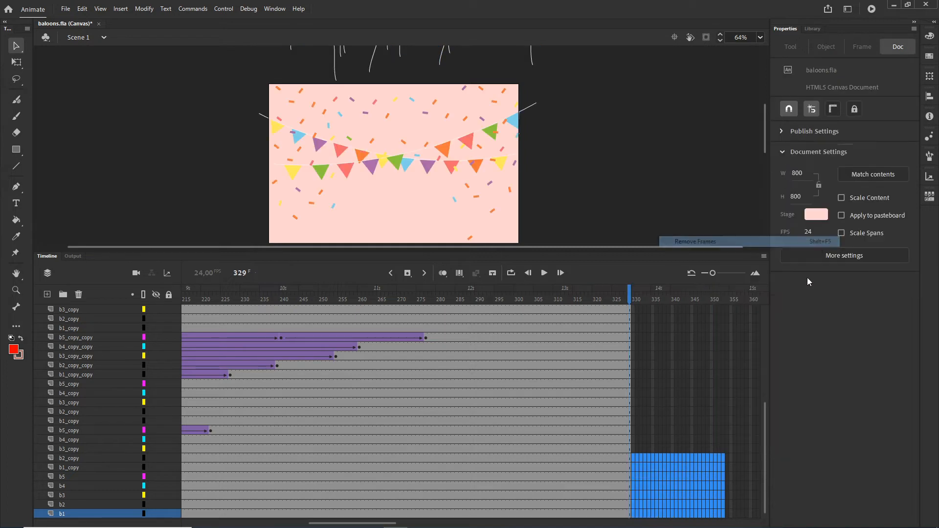
pyautogui.click(696, 439)
# Return the playhead to frame 1, test the animation in the browser, and go back to the Animate timeline.
pyautogui.moveTo(635, 301); pyautogui.dragTo(82, 326)
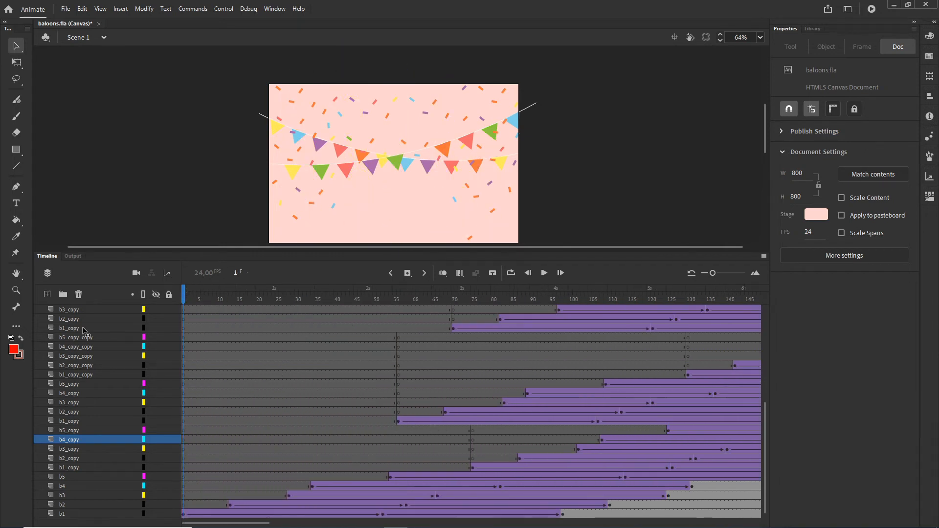
pyautogui.hotkey('ctrl', 'Return')
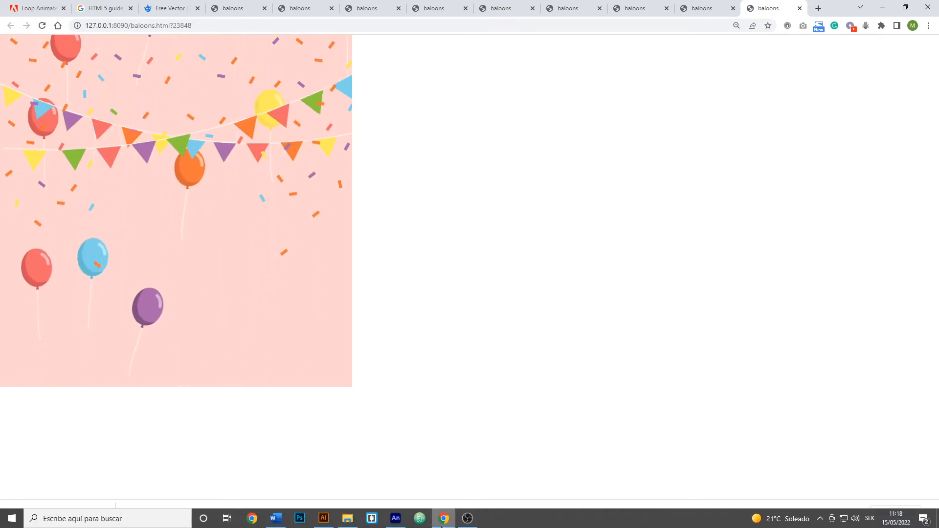
pyautogui.click(396, 524)
pyautogui.click(52, 256)
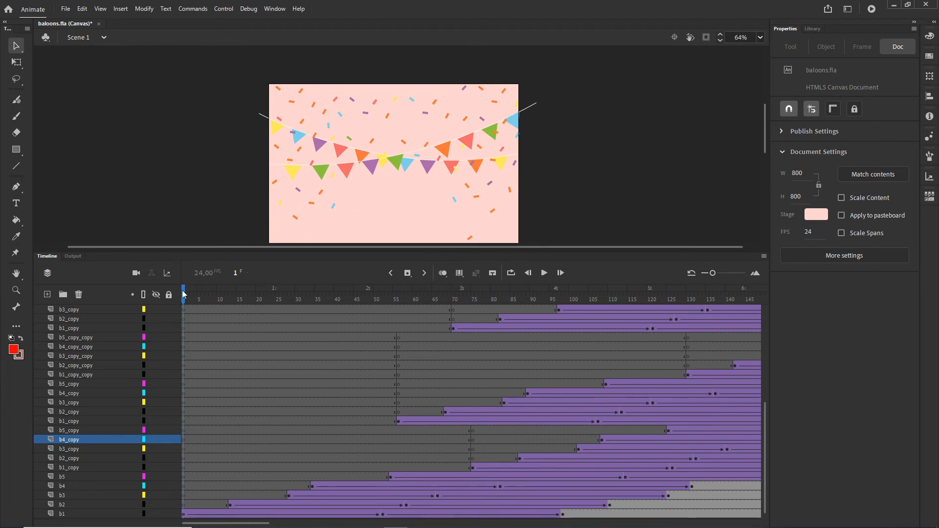
# Reorder the layers so that Layer_2, Layer_3 and Layer_4 sit below all balloon layers, directly under b1.
pyautogui.scroll(6, 104, 324)
pyautogui.click(71, 329)
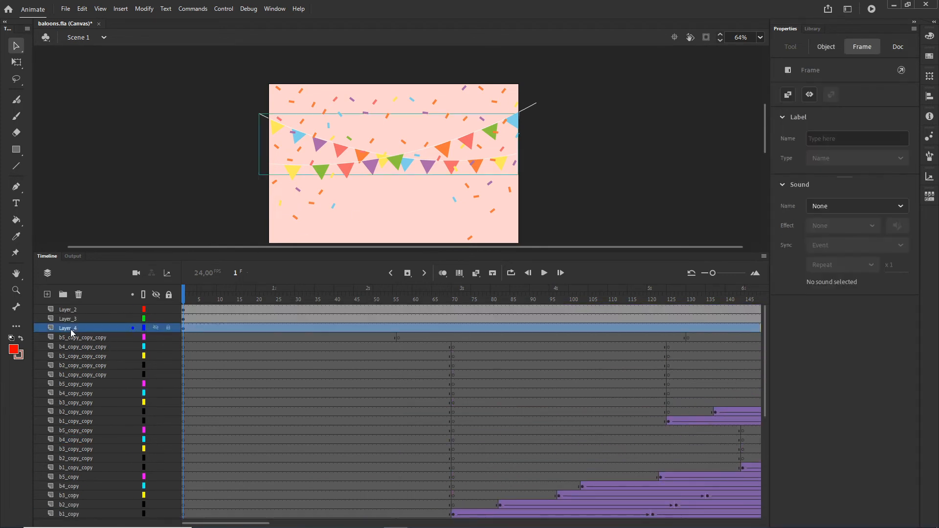
pyautogui.keyDown('shift'); pyautogui.click(68, 310); pyautogui.keyUp('shift')
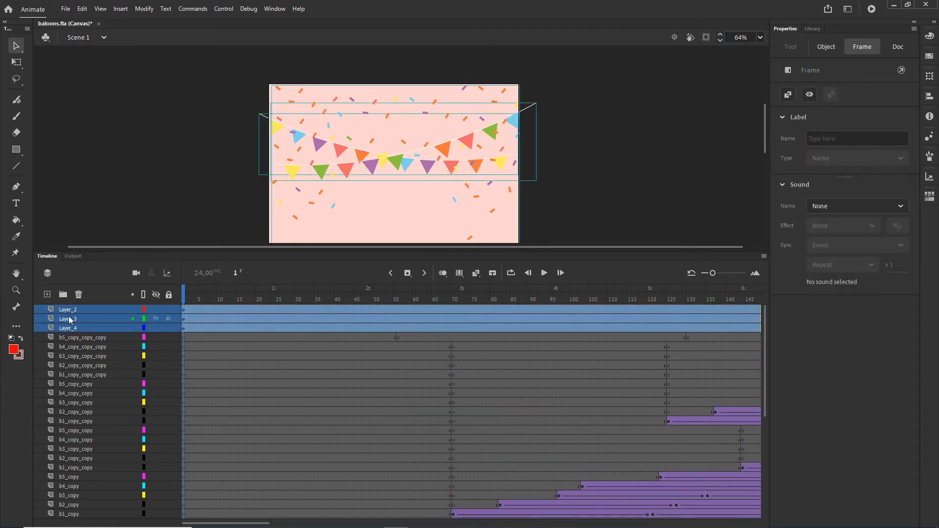
pyautogui.moveTo(71, 323); pyautogui.dragTo(70, 508)
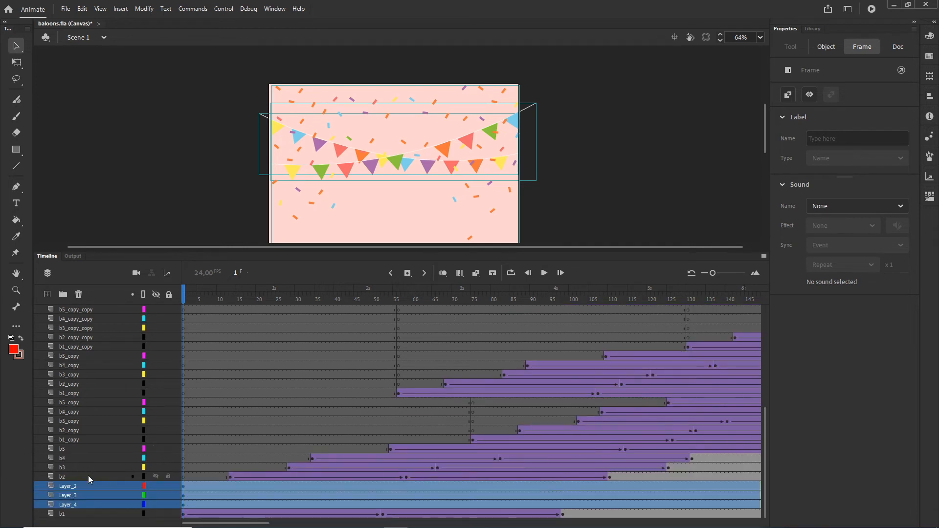
pyautogui.click(65, 515)
pyautogui.moveTo(65, 518); pyautogui.dragTo(72, 484)
# Test the animation in the browser with the balloons in front of the decorations, and return to the Animate timeline.
pyautogui.hotkey('ctrl', 'Return')
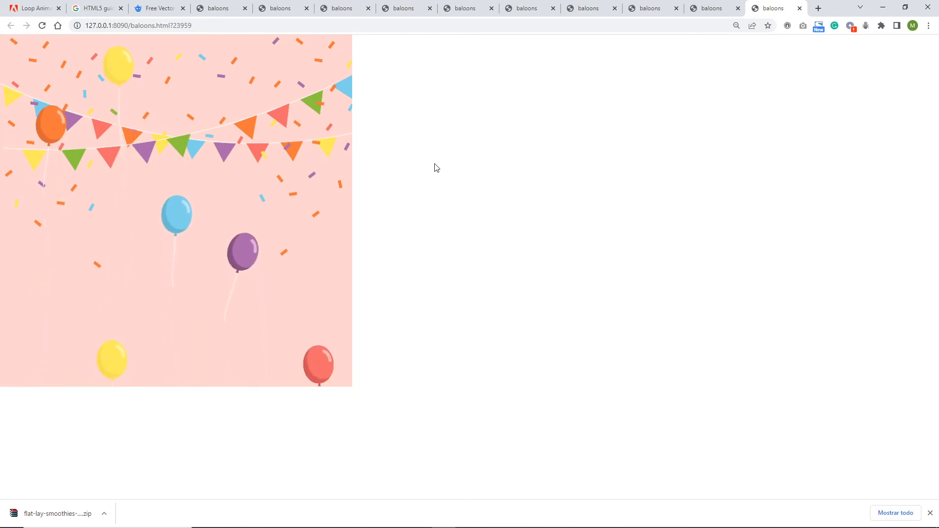
pyautogui.moveTo(395, 525)
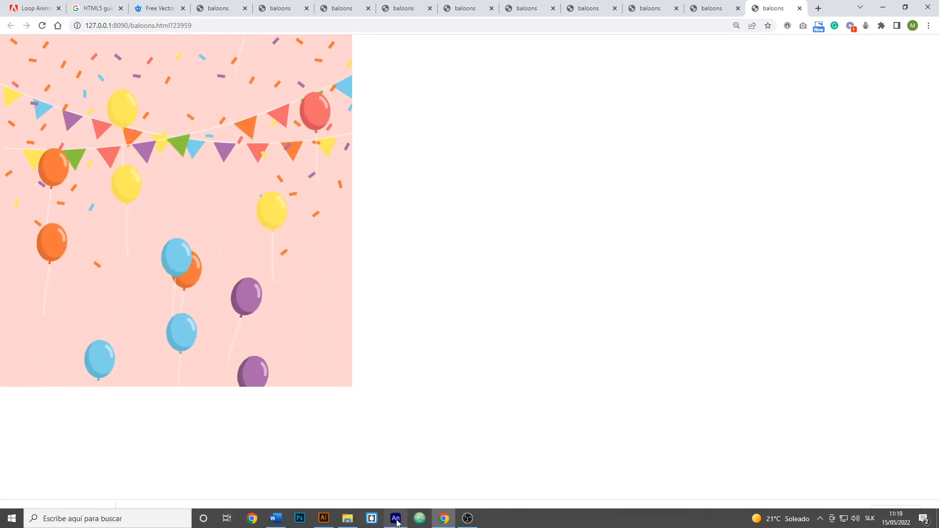
pyautogui.moveTo(441, 522)
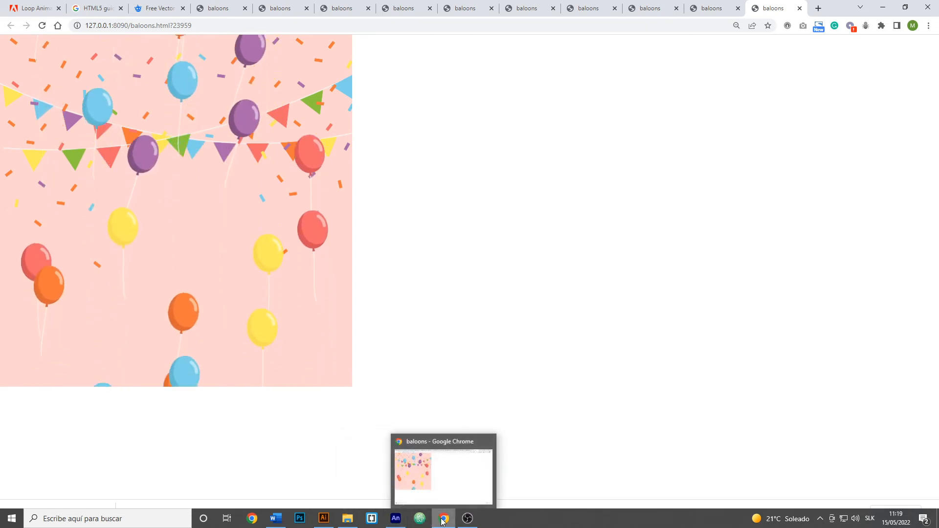
pyautogui.click(394, 522)
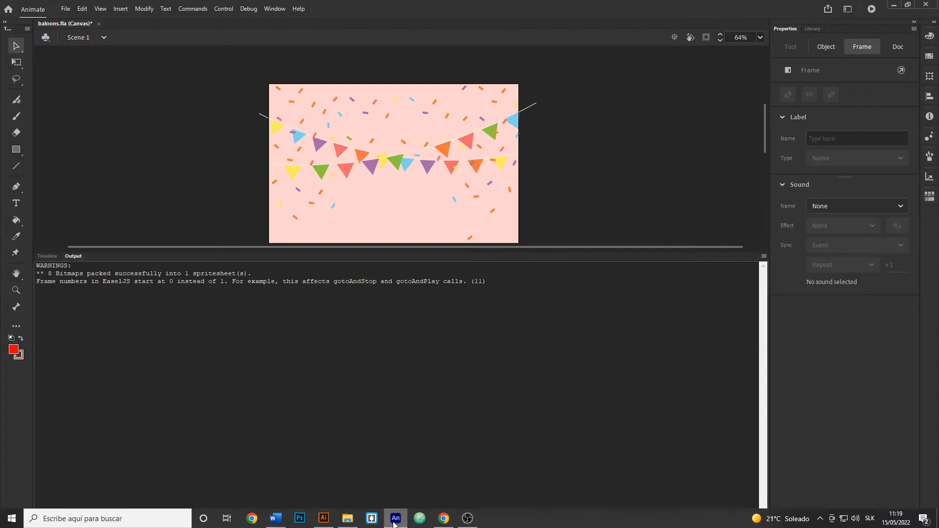
pyautogui.click(47, 256)
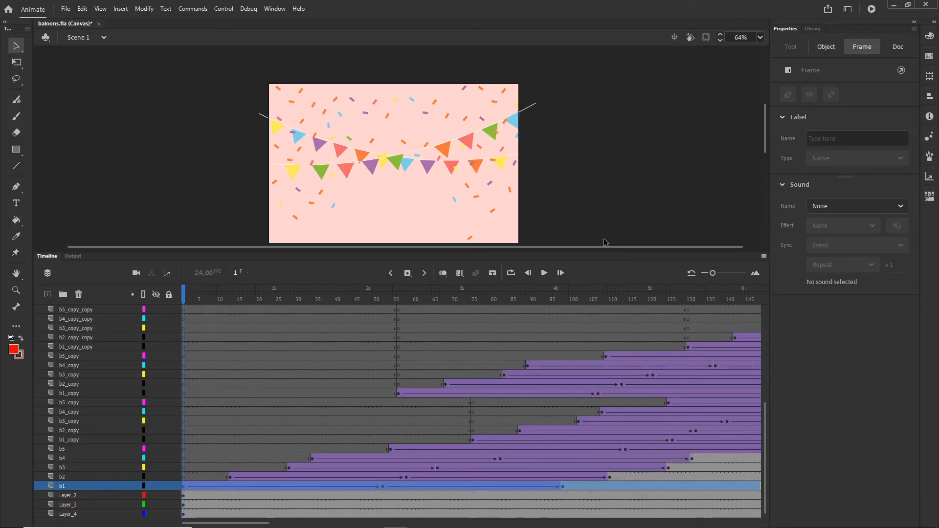
# Add a new layer above all the others and name it "code".
pyautogui.scroll(5, 103, 352)
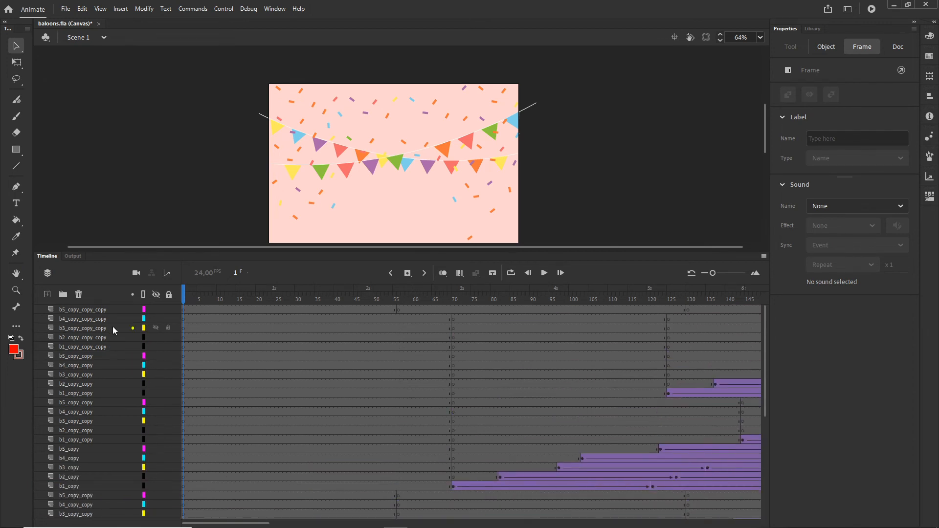
pyautogui.click(48, 294)
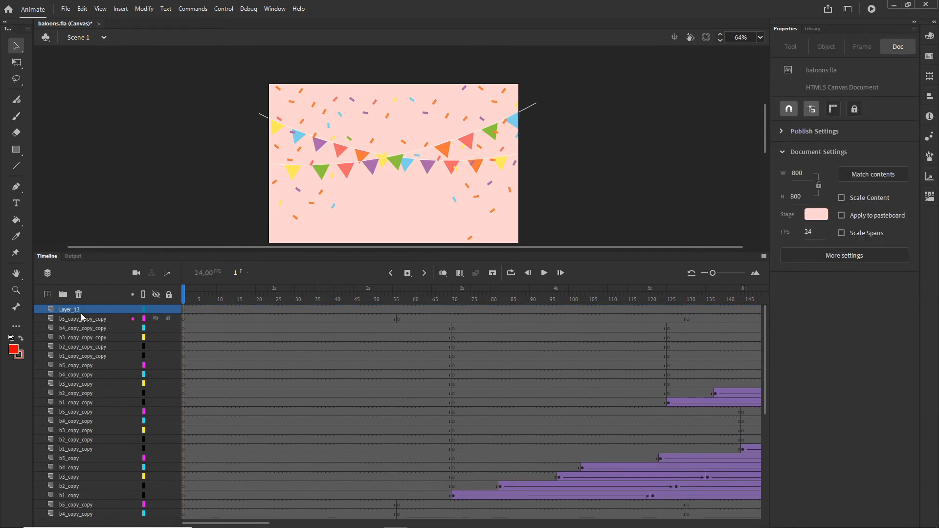
pyautogui.doubleClick(69, 309)
pyautogui.write('code')
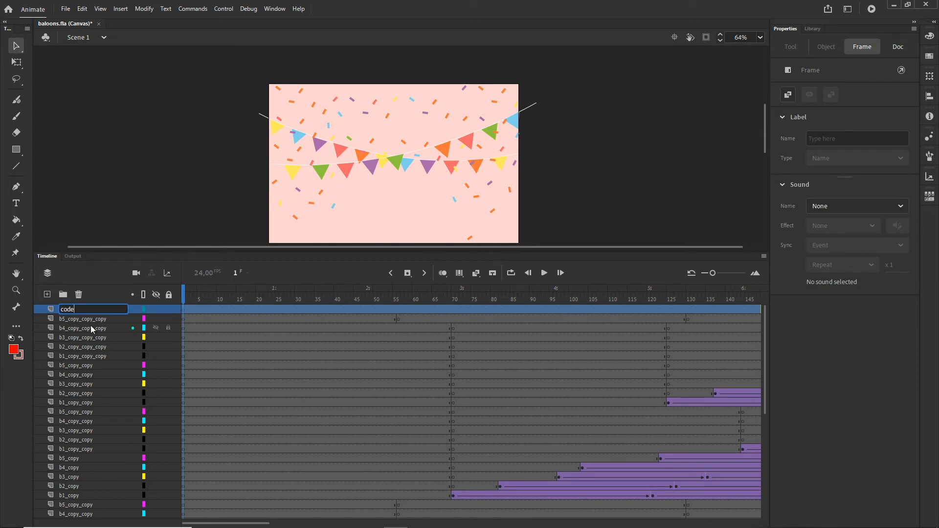
pyautogui.press('Return')
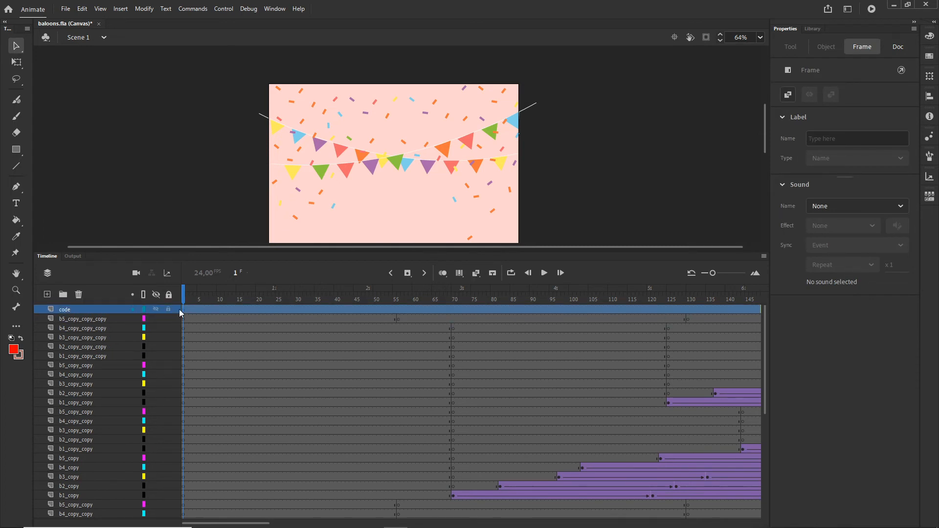
# Open the frame 1 actions of the code layer and switch the keyboard language to English (United States).
pyautogui.rightClick(182, 309)
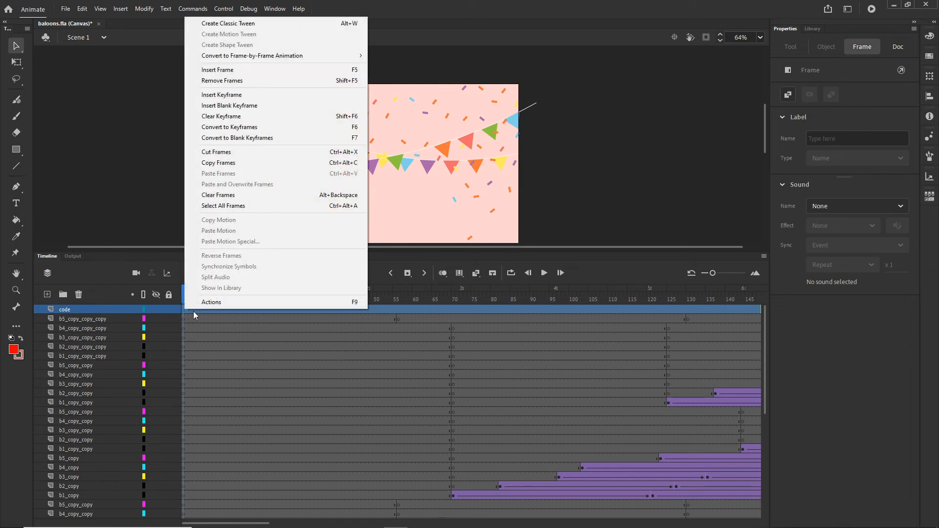
pyautogui.click(227, 303)
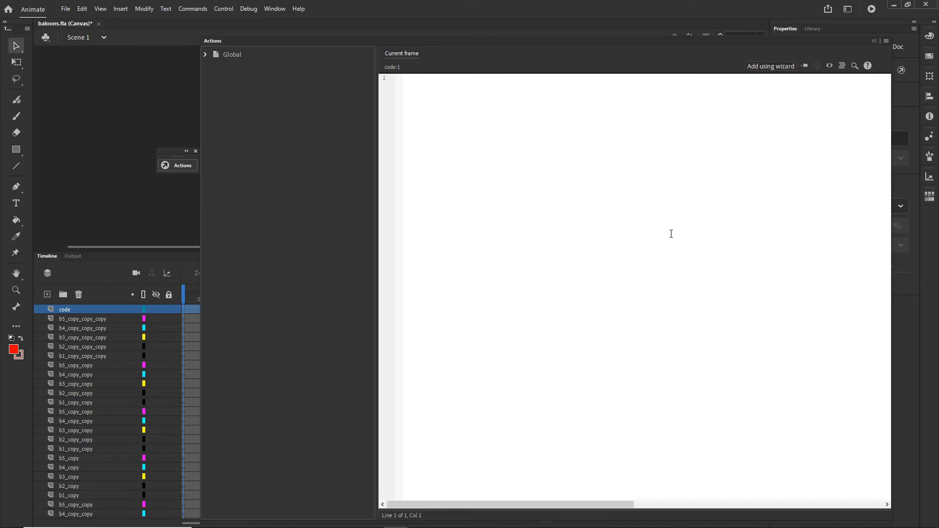
pyautogui.click(867, 519)
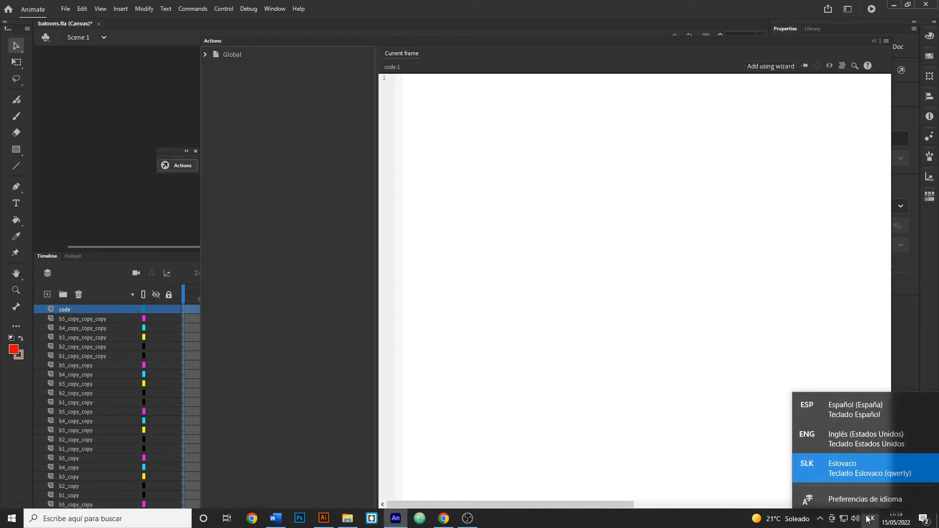
pyautogui.click(844, 441)
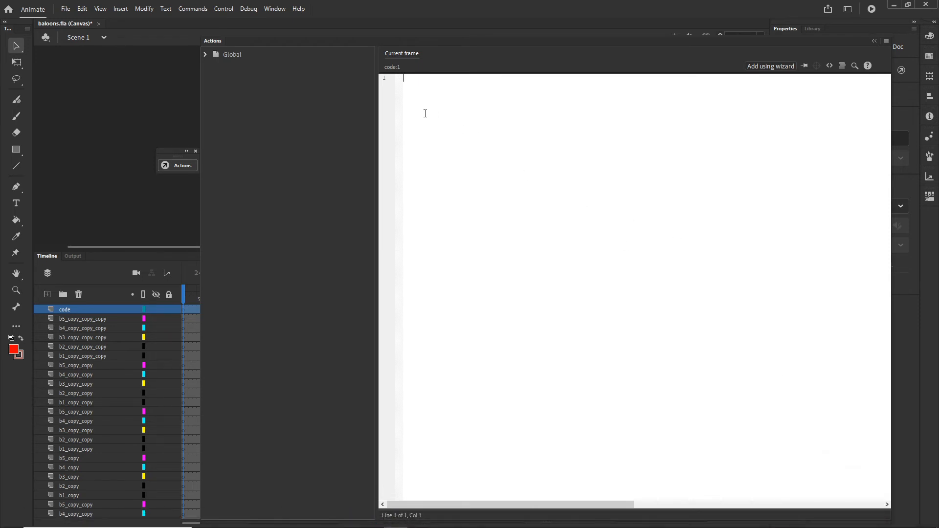
# Enter the script "this.stop();" in an enlarged view for frame 1 of the code layer and collapse the script editor.
pyautogui.scroll(8, 428, 105)
pyautogui.write('thi')
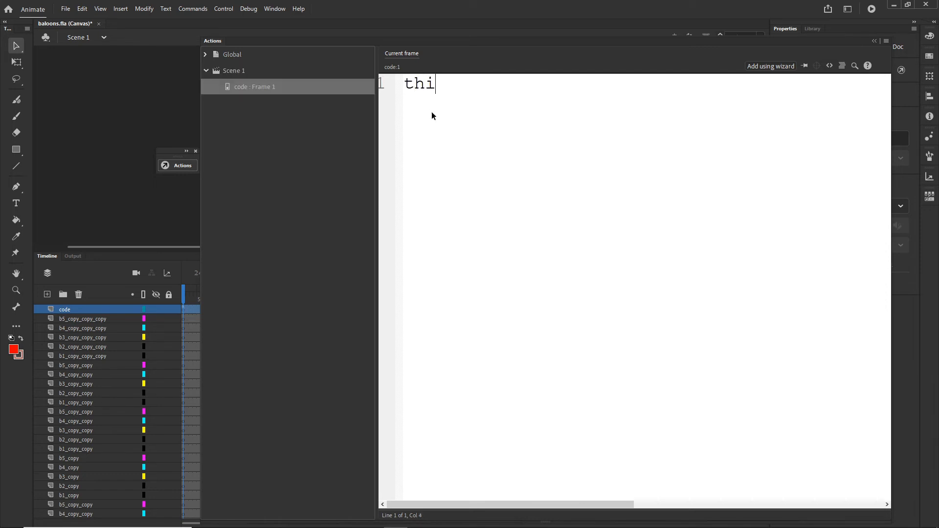
pyautogui.write('s.st')
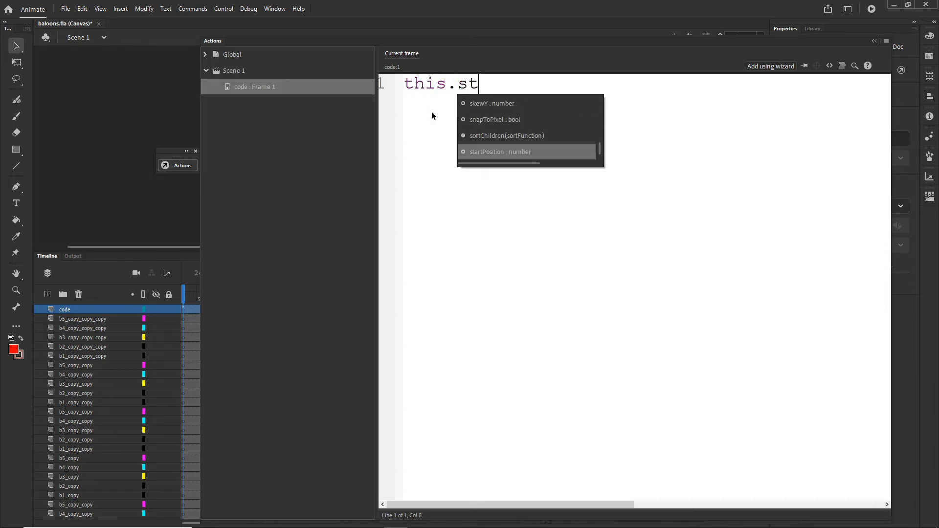
pyautogui.write('op(')
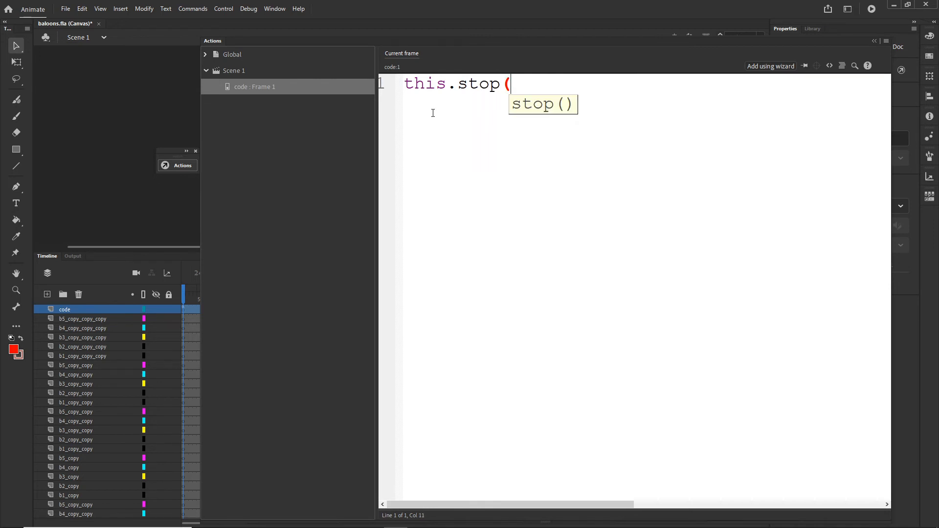
pyautogui.write(');')
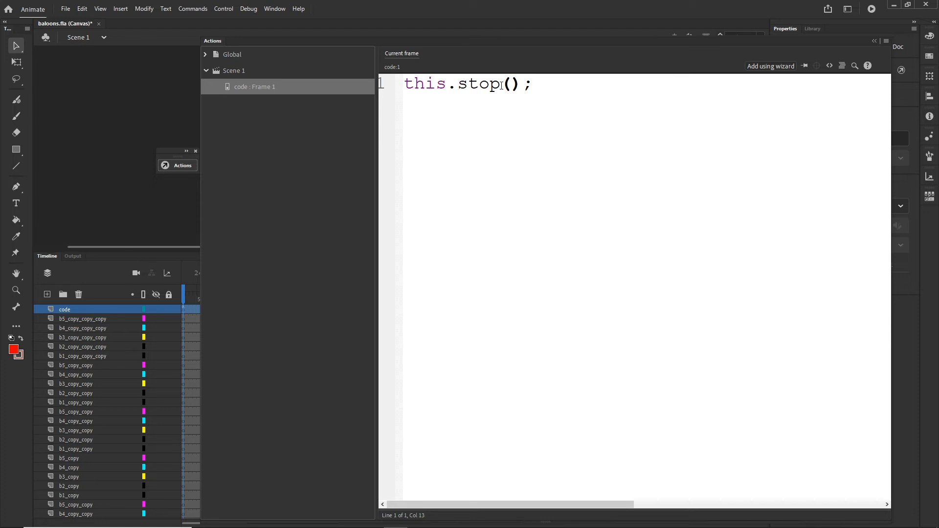
pyautogui.moveTo(532, 86); pyautogui.dragTo(522, 86)
pyautogui.press('BackSpace')
pyautogui.write(';')
pyautogui.click(873, 41)
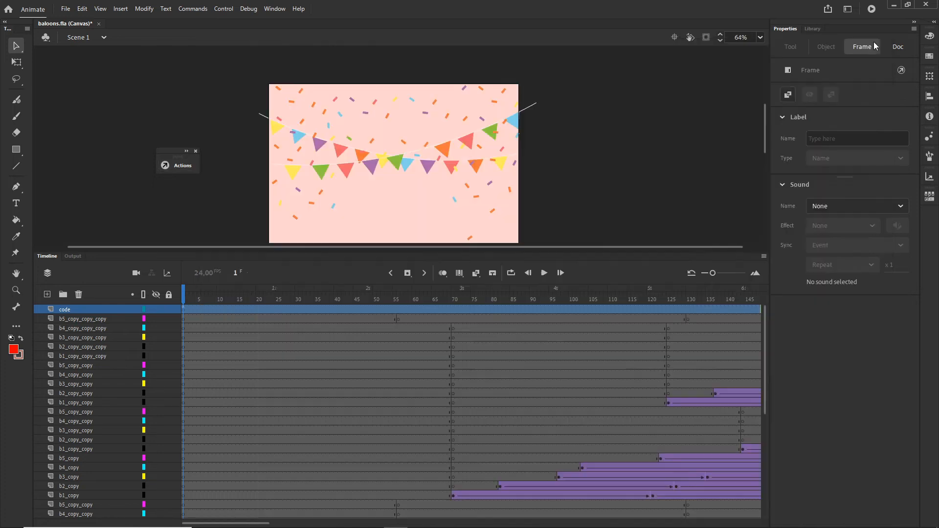
# Scrub the playhead to frame 37, test the animation with the stop script in the browser, and return to Animate.
pyautogui.moveTo(184, 300); pyautogui.dragTo(269, 299)
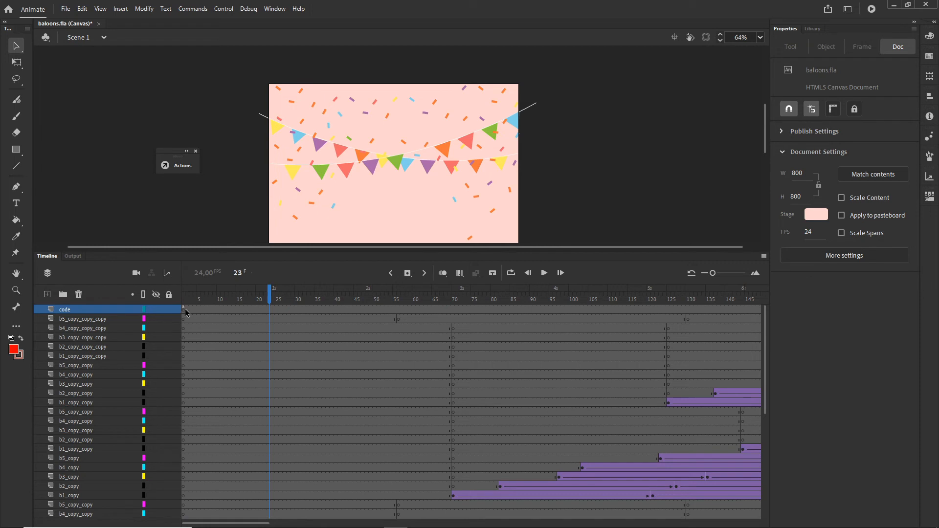
pyautogui.moveTo(268, 296); pyautogui.dragTo(318, 299)
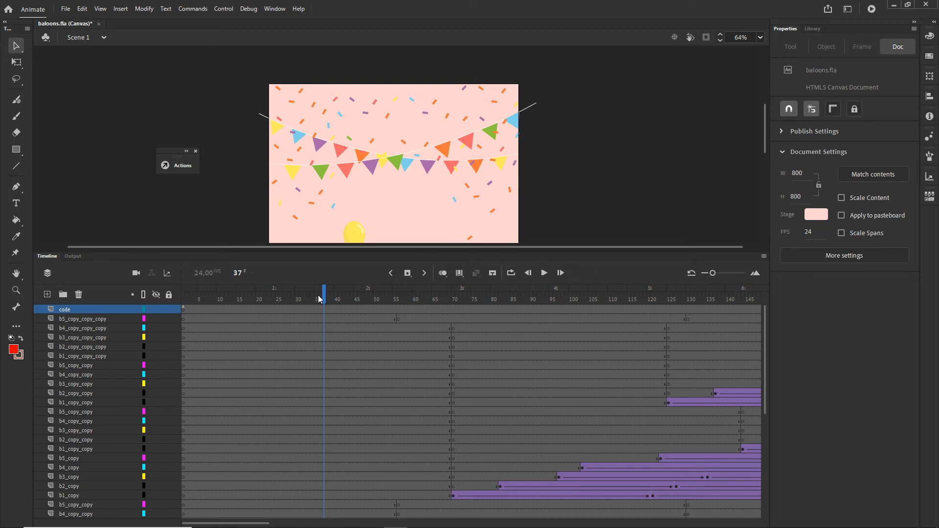
pyautogui.hotkey('ctrl', 'Return')
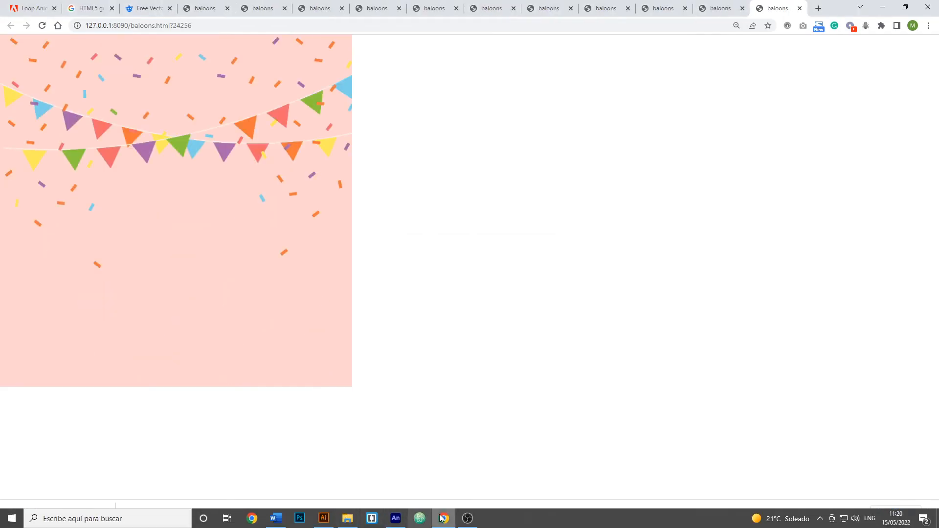
pyautogui.click(442, 519)
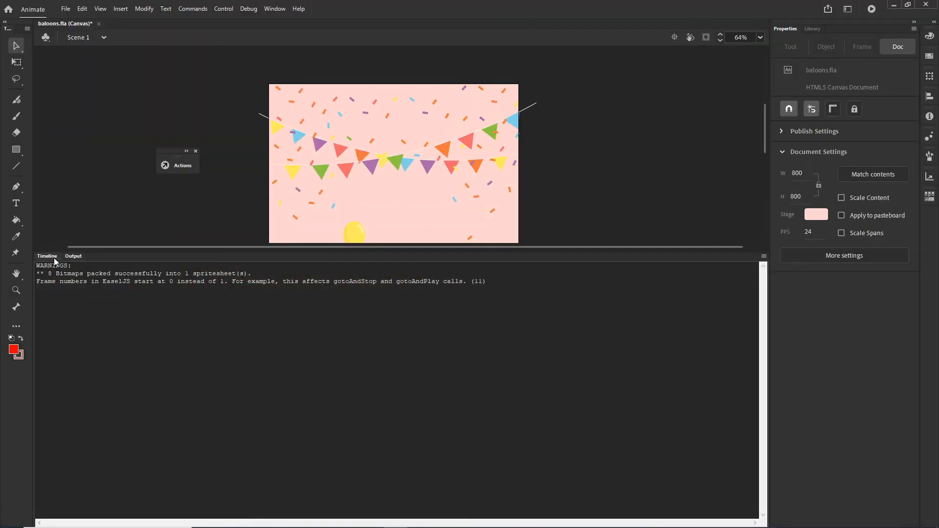
# Move the stop-script keyframe on the code layer from frame 1 to frame 329, scrub to frame 296, and test the animation in the browser.
pyautogui.click(47, 256)
pyautogui.click(183, 311)
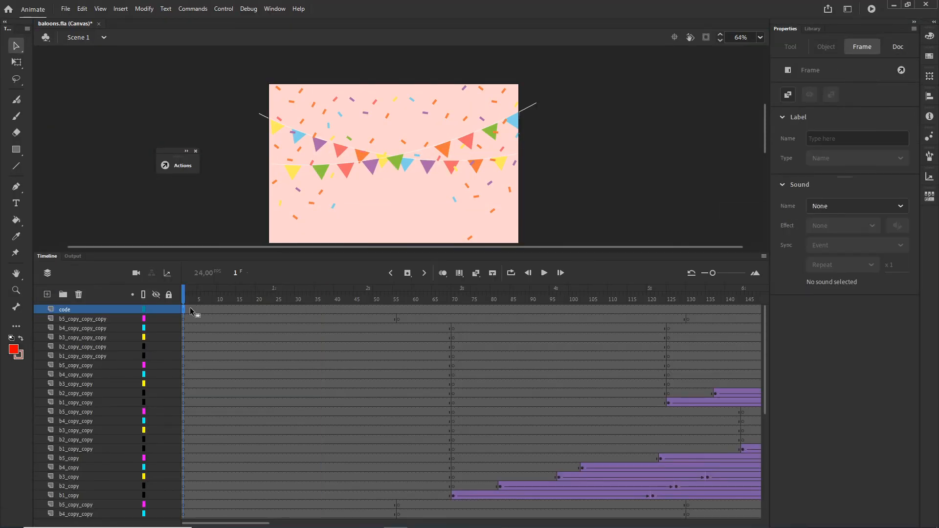
pyautogui.moveTo(596, 312); pyautogui.dragTo(498, 296)
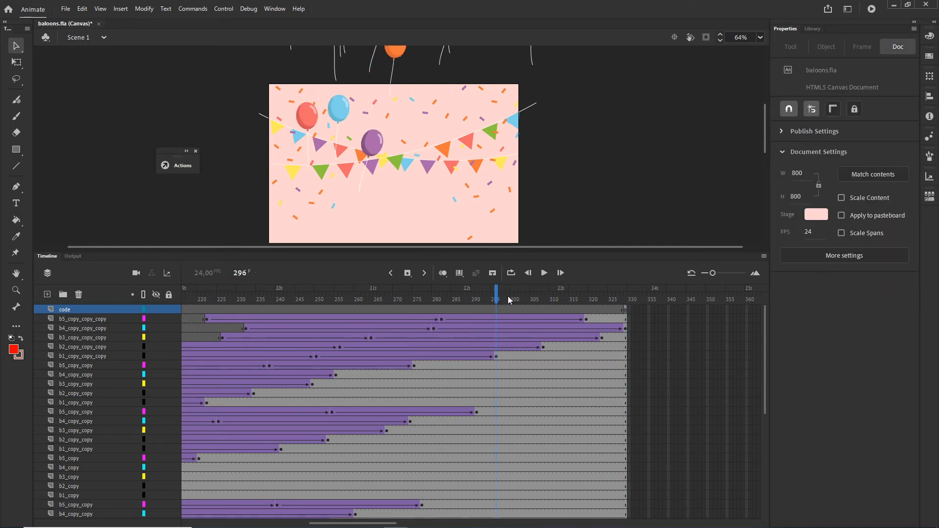
pyautogui.hotkey('ctrl', 'Return')
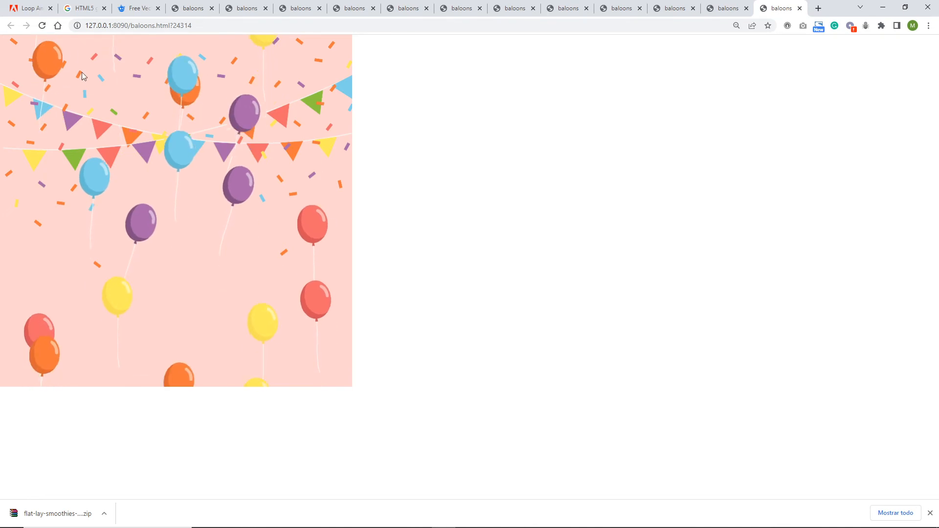
# View the Ad Manager HTML5 guidelines, and copy the two-line loop script containing "this.looped++ > 3" from the Adobe forum thread.
pyautogui.click(84, 9)
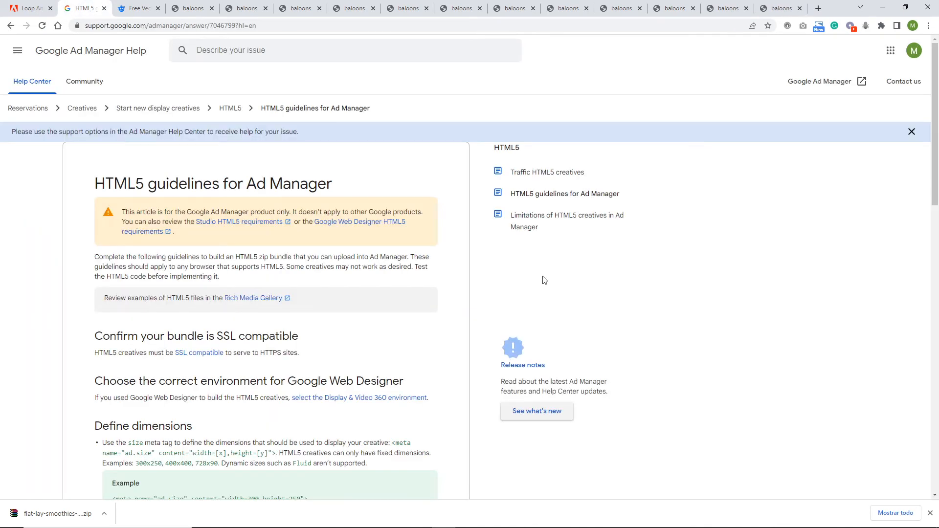
pyautogui.click(33, 9)
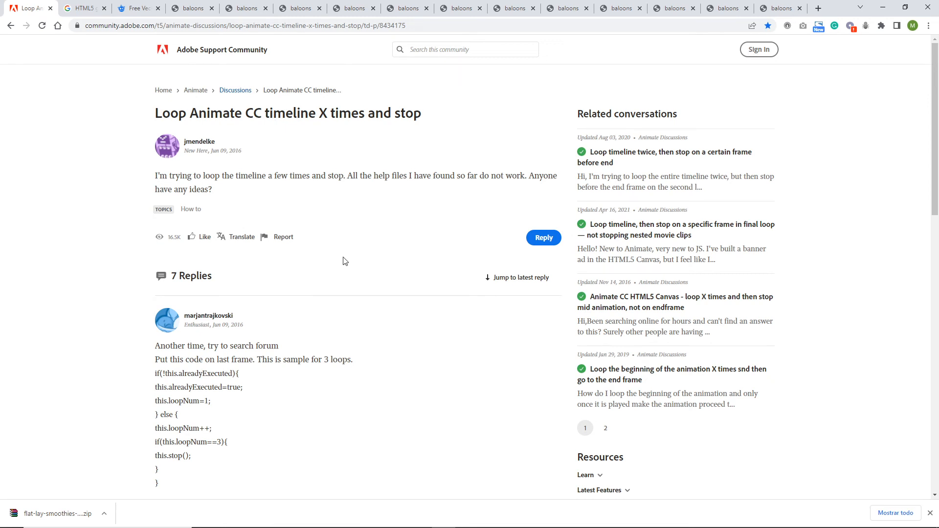
pyautogui.scroll(-3, 344, 260)
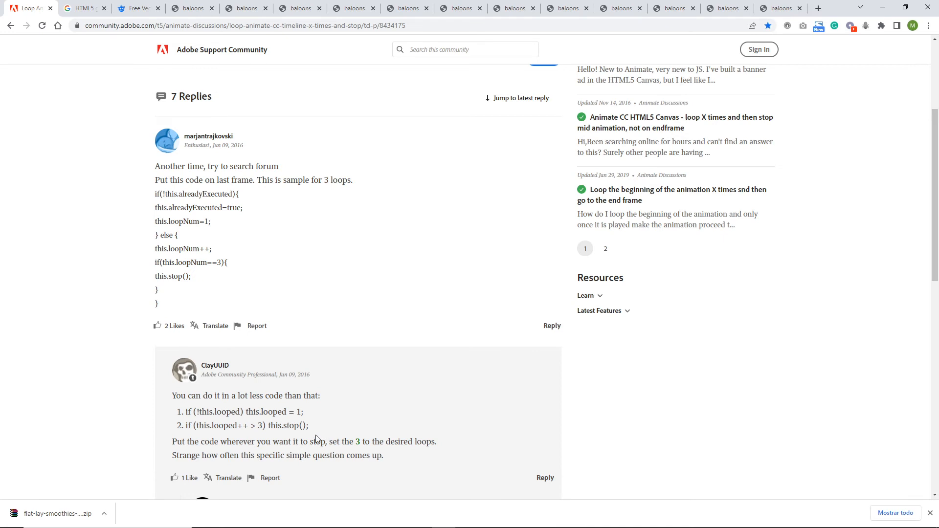
pyautogui.moveTo(308, 425); pyautogui.dragTo(195, 412)
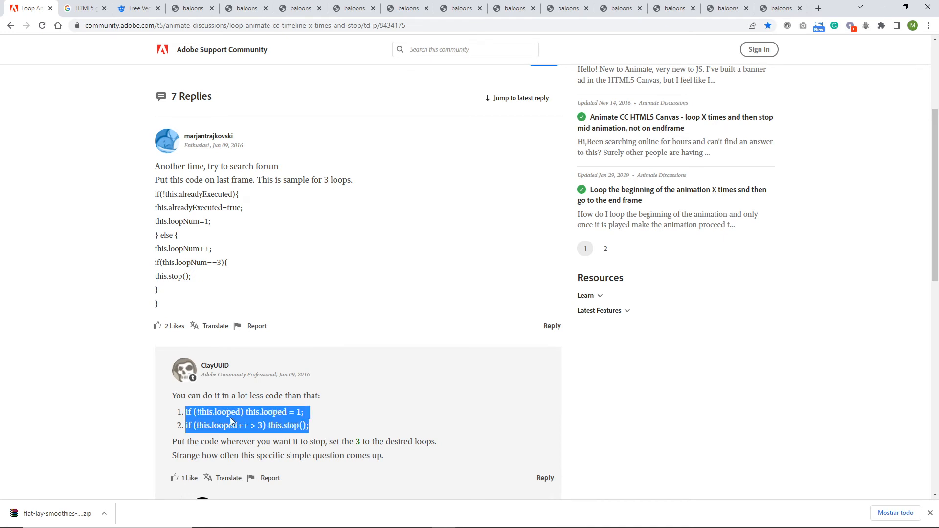
# Return to Animate and replace the frame 329 script with "if (!this.looped) this.looped = 1;" and "if (this.looped++ > 3) this.stop();".
pyautogui.click(395, 519)
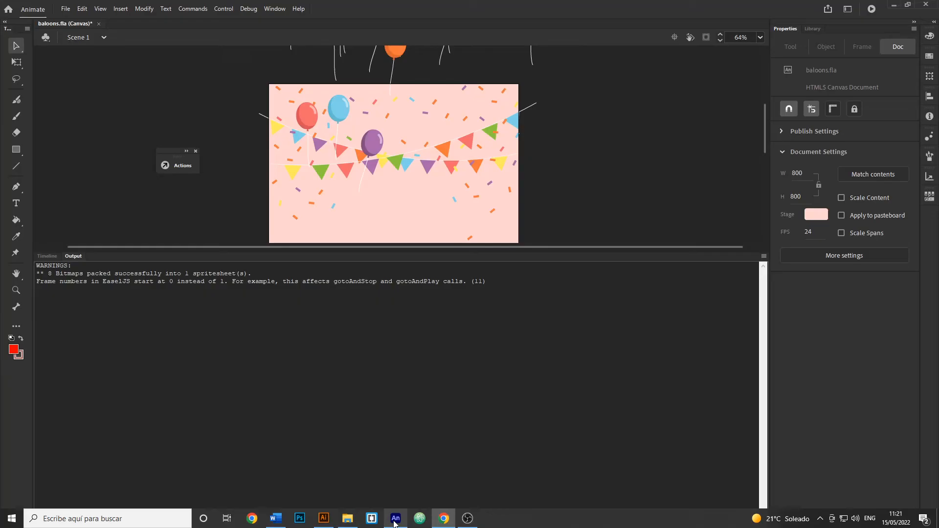
pyautogui.click(47, 256)
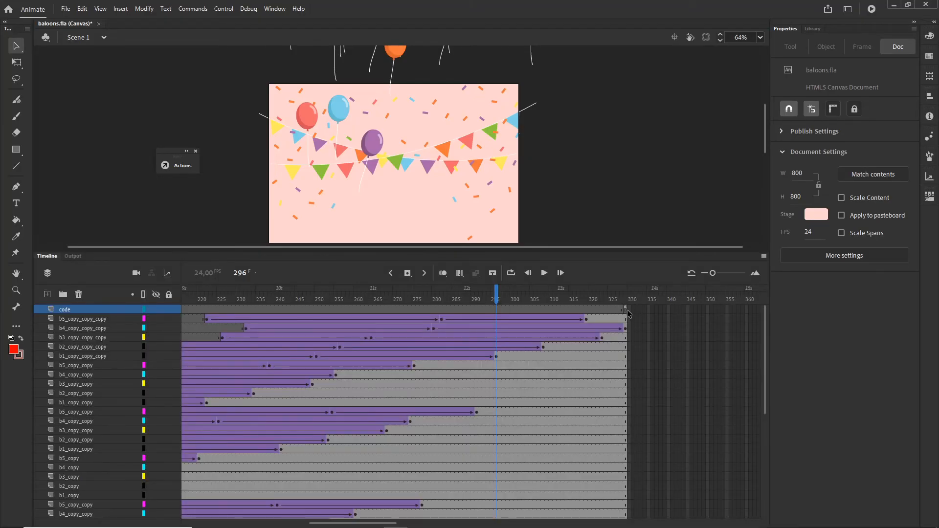
pyautogui.click(625, 309)
pyautogui.rightClick(626, 310)
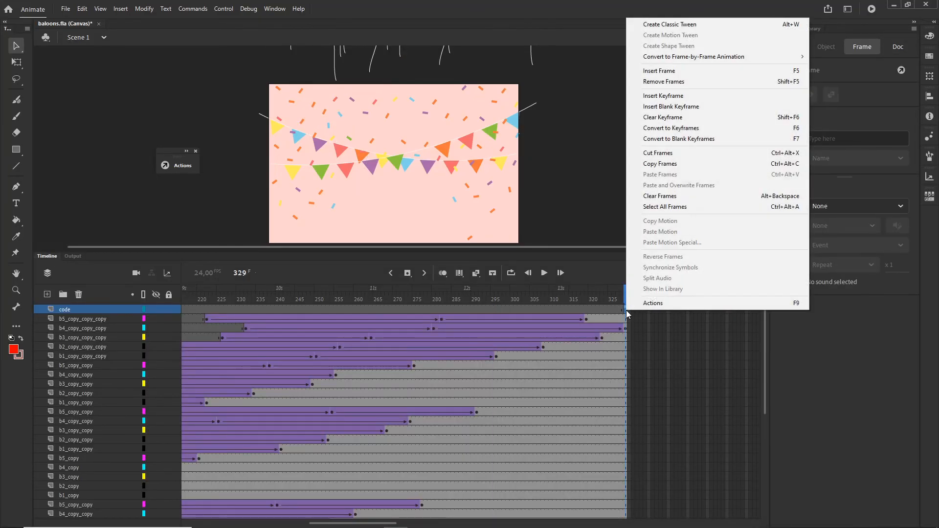
pyautogui.click(663, 304)
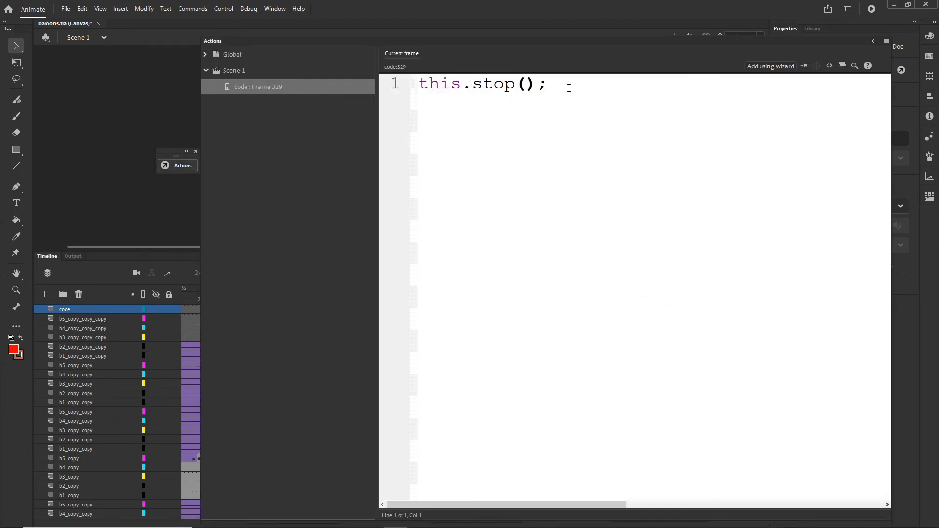
pyautogui.moveTo(569, 88); pyautogui.dragTo(354, 94)
pyautogui.press('BackSpace')
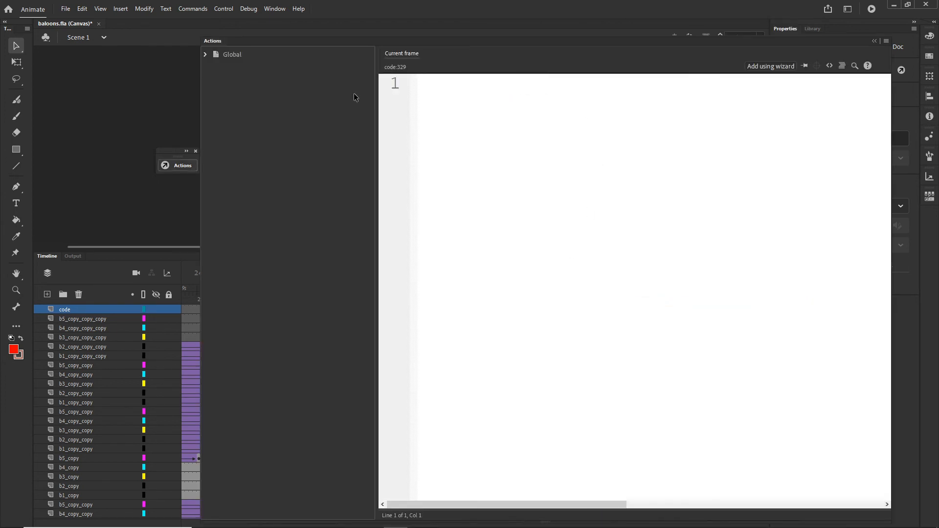
pyautogui.write('if (!this.looped) this.looped = 1; if (this.looped++ > 3) this.stop();')
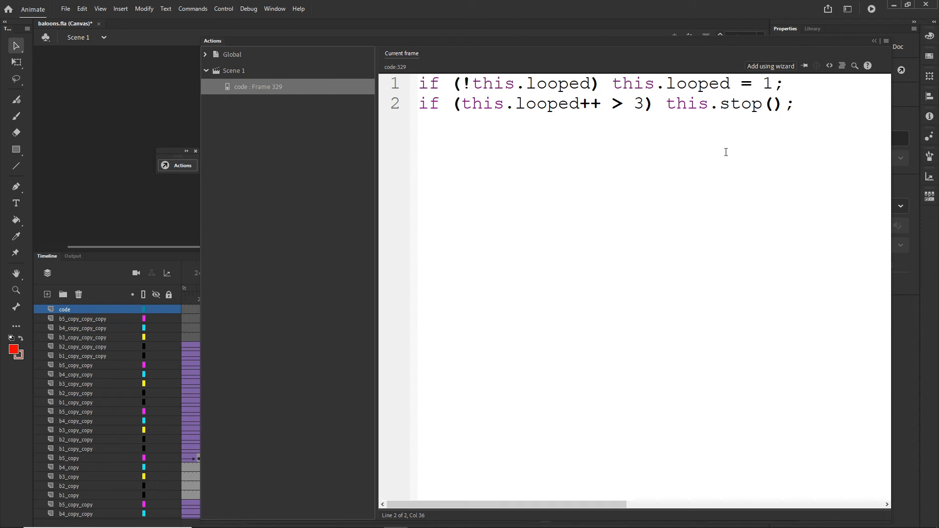
# Switch back to the forum thread in Chrome and copy the reply's alternative two-line script that uses "this.looped++ == 3".
pyautogui.click(443, 518)
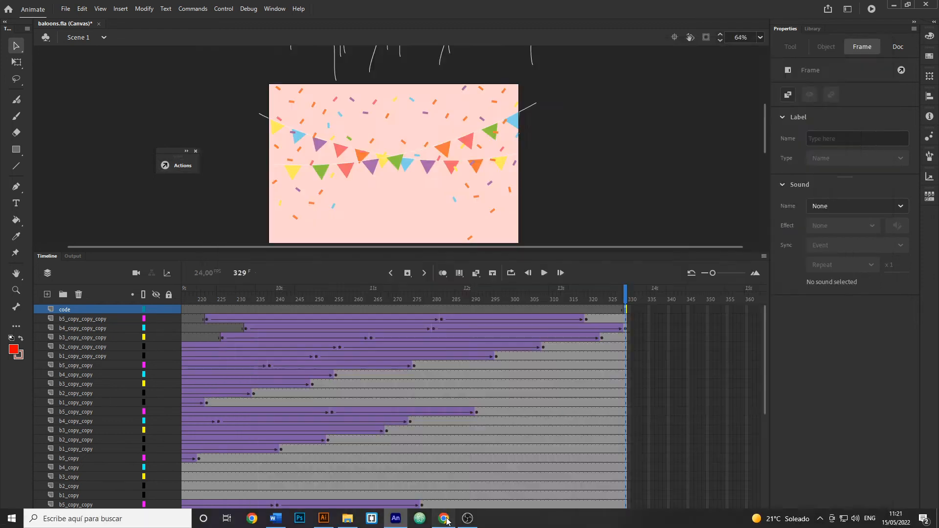
pyautogui.scroll(-4, 364, 416)
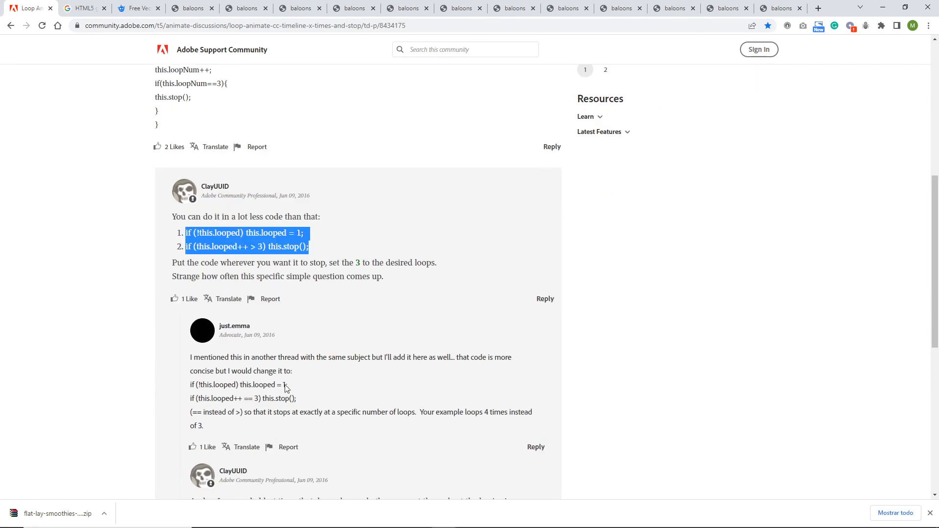
pyautogui.moveTo(297, 398); pyautogui.dragTo(192, 386)
pyautogui.hotkey('ctrl', 'c')
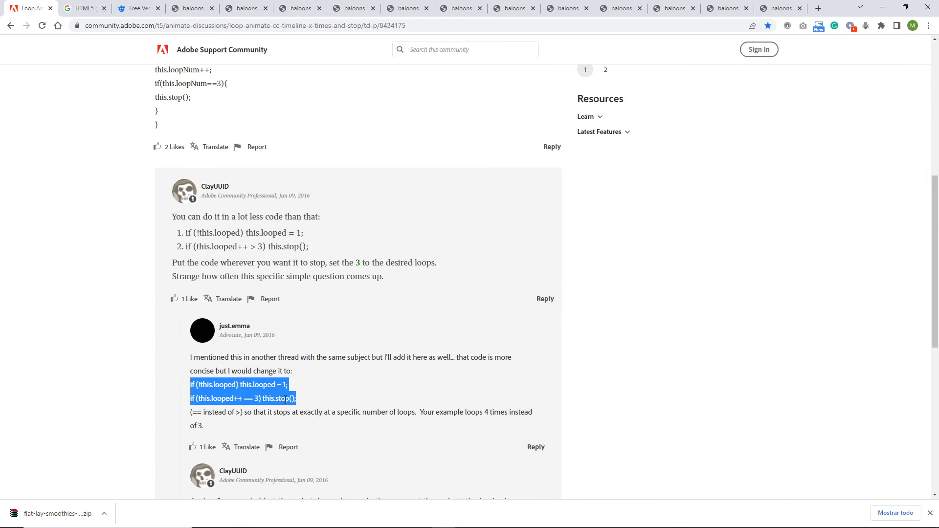
# Return to Animate and replace the whole frame 329 script of the code layer with the copied "this.looped++ == 3" version.
pyautogui.moveTo(418, 525)
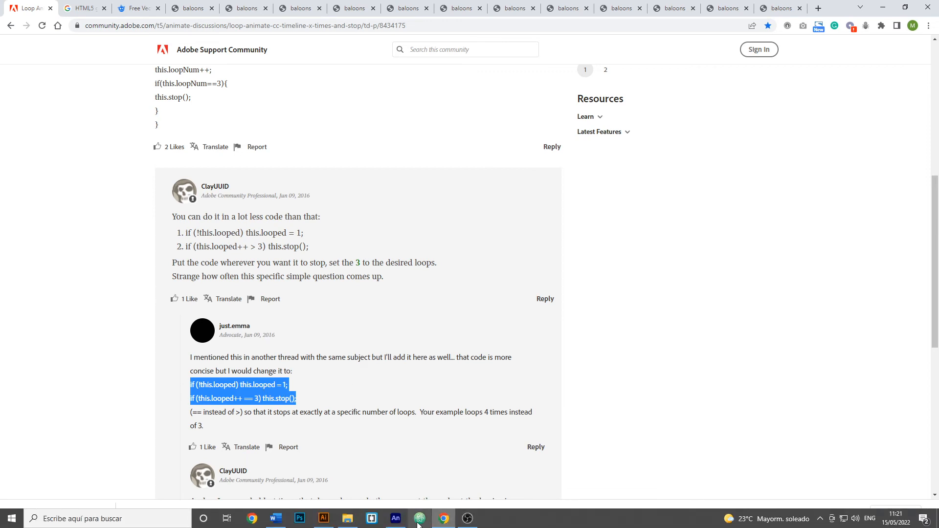
pyautogui.click(396, 520)
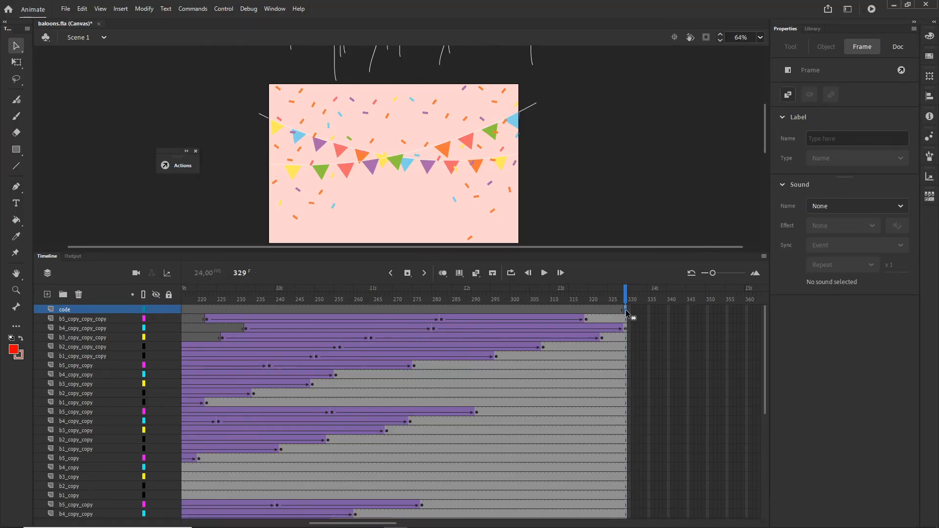
pyautogui.press('F9')
pyautogui.moveTo(795, 104); pyautogui.dragTo(416, 81)
pyautogui.press('Delete')
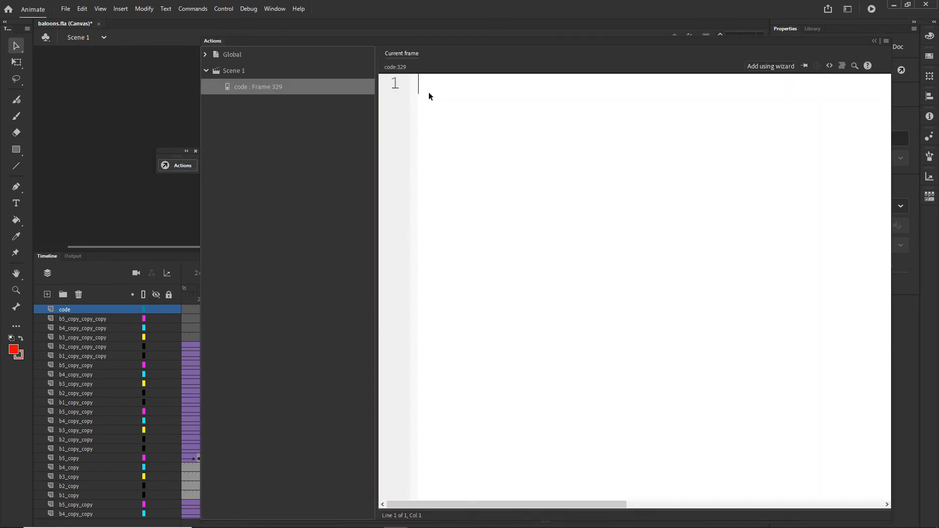
pyautogui.hotkey('ctrl', 'v')
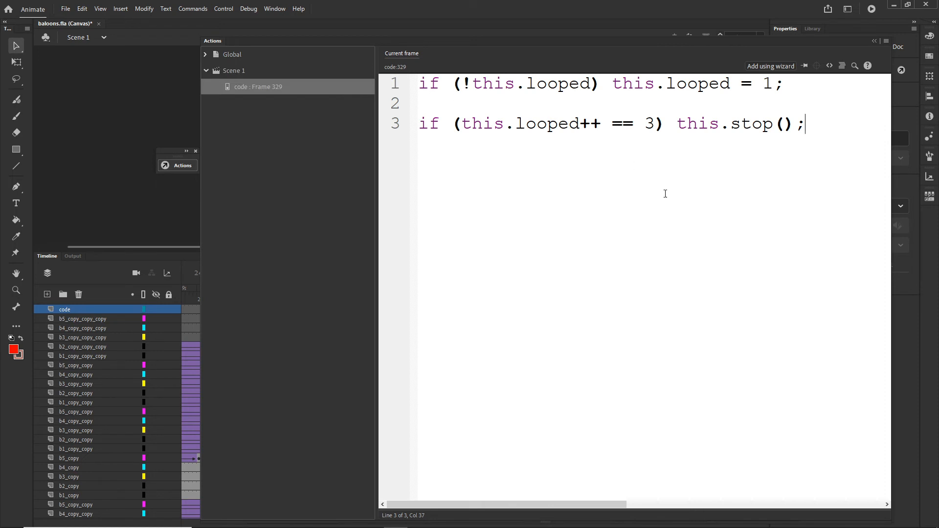
# Try a loop count of 2 in the script's "this.looped++ ==" condition.
pyautogui.moveTo(655, 123); pyautogui.dragTo(644, 123)
pyautogui.press('BackSpace')
pyautogui.write('8')
pyautogui.press('BackSpace')
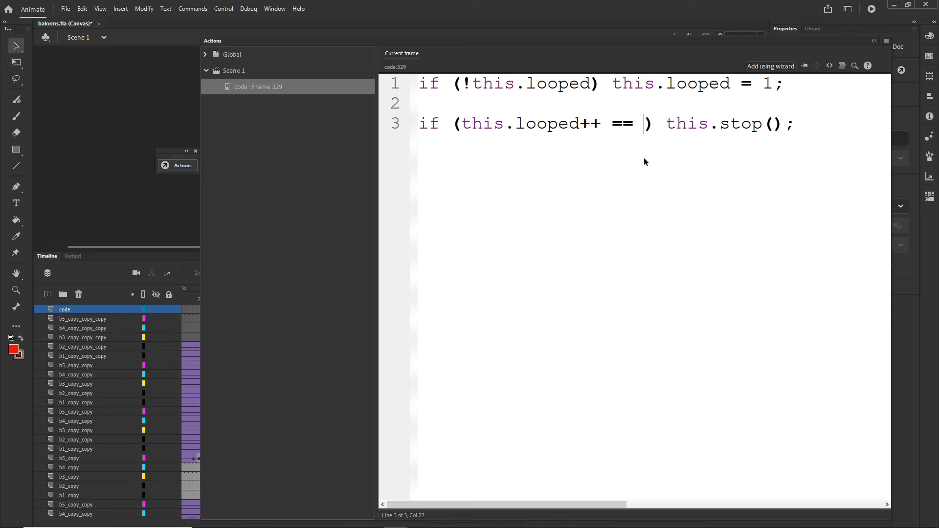
pyautogui.write('2')
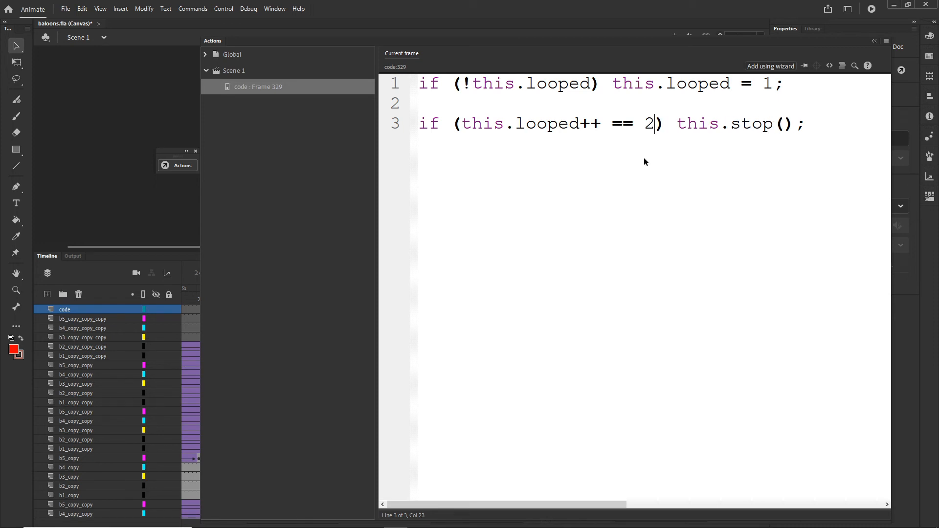
# Set the loop count in the "this.looped++ ==" condition to 4 and collapse the script editor.
pyautogui.doubleClick(654, 122)
pyautogui.press('BackSpace')
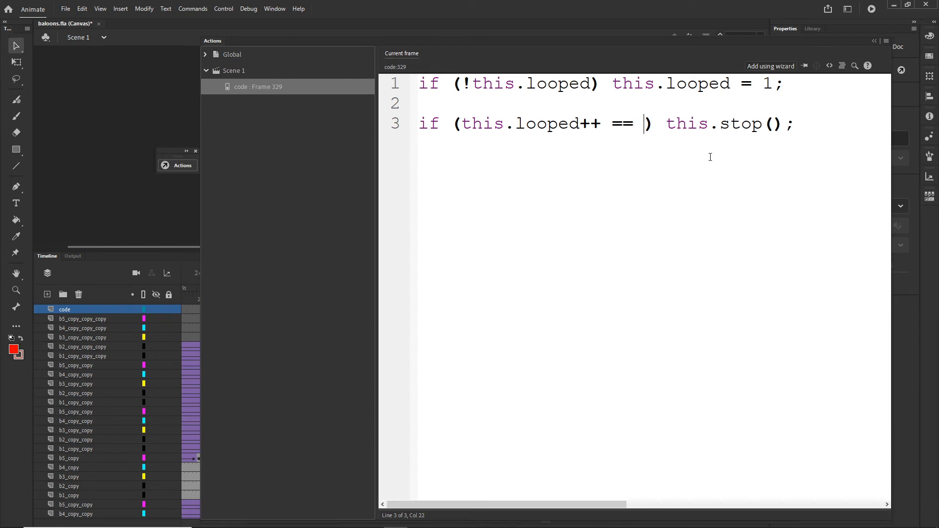
pyautogui.write('4')
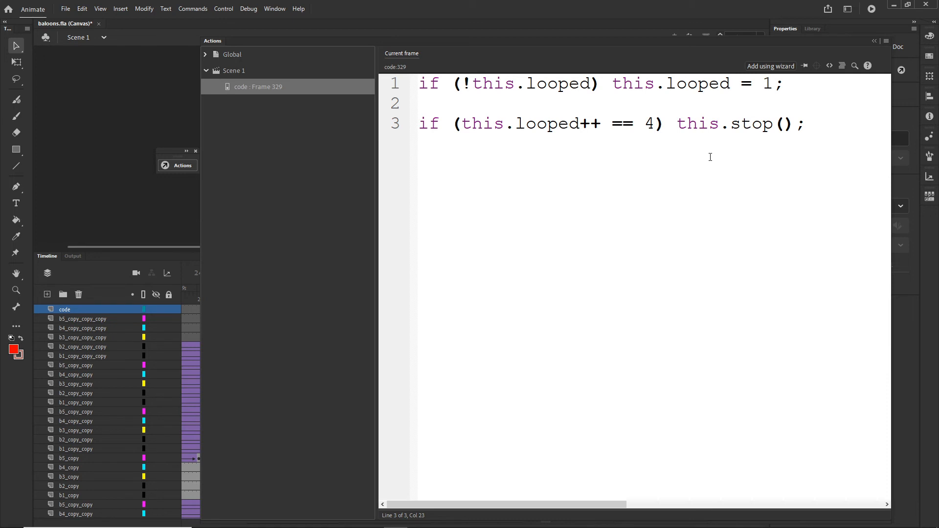
pyautogui.click(874, 41)
# Switch to the forum thread in Chrome and compare the "> 3" script with the "== 3" version.
pyautogui.click(445, 520)
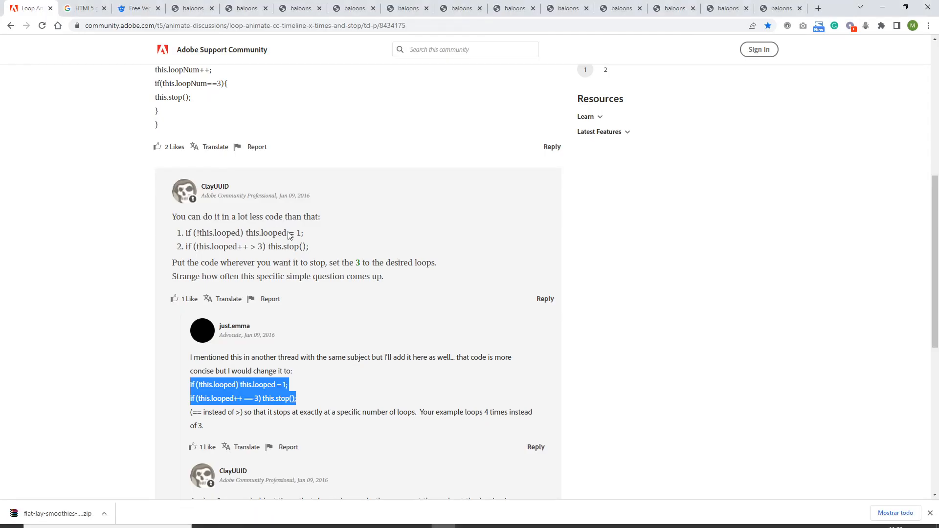
pyautogui.moveTo(315, 248); pyautogui.dragTo(184, 233)
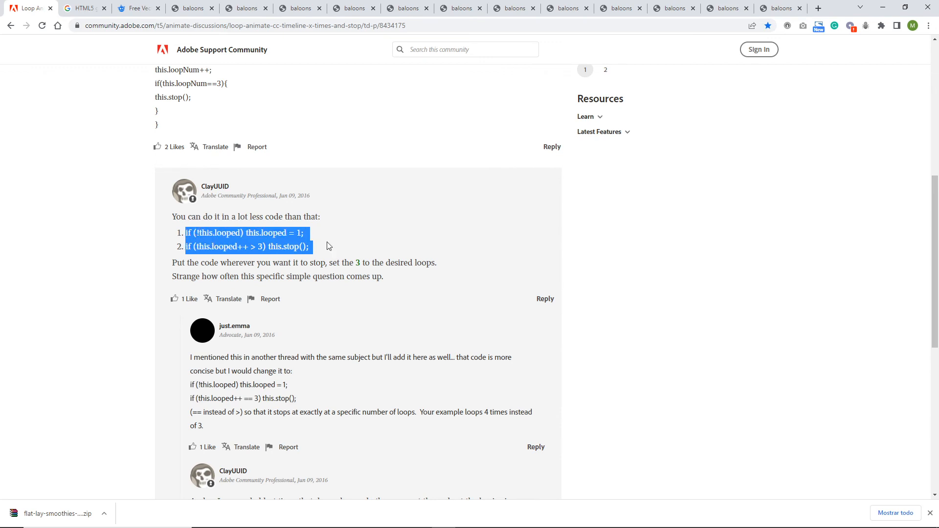
pyautogui.click(260, 250)
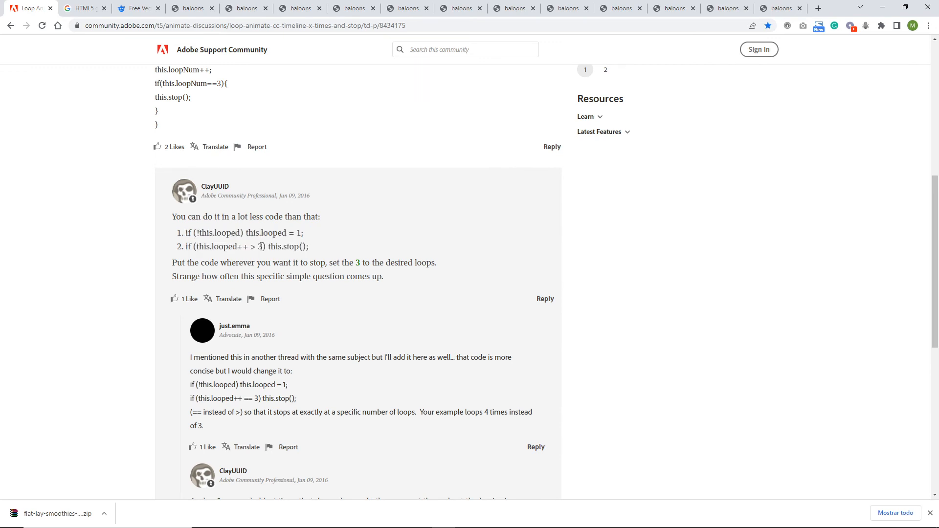
pyautogui.doubleClick(261, 246)
pyautogui.doubleClick(251, 247)
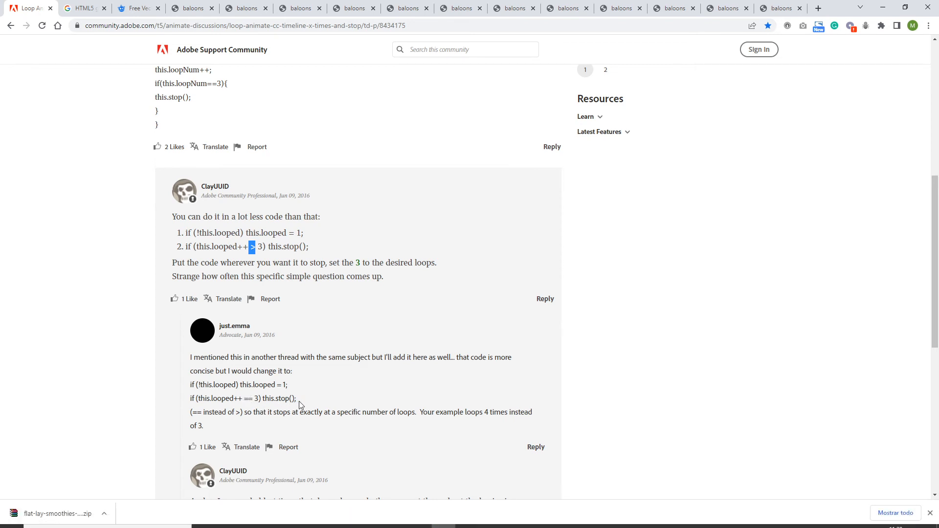
pyautogui.moveTo(297, 399); pyautogui.dragTo(188, 389)
pyautogui.moveTo(412, 525)
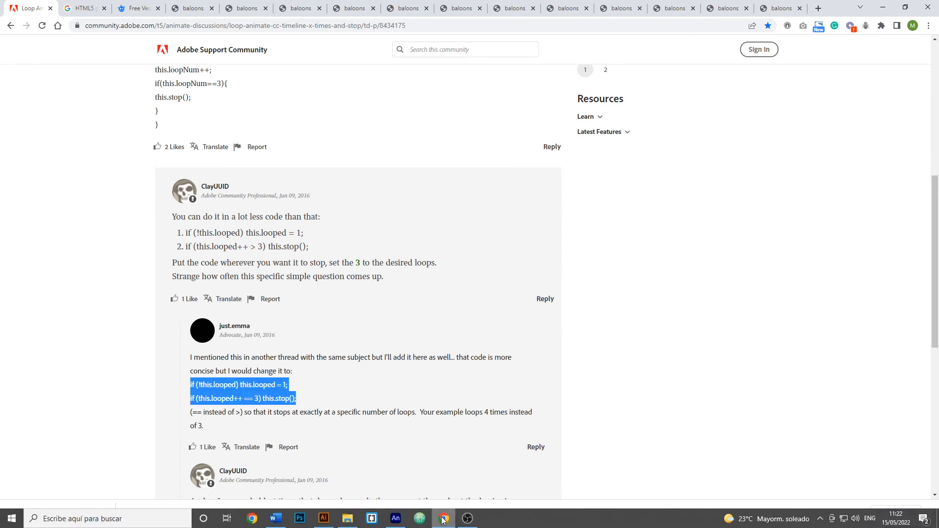
# Open the project's animate folder in File Explorer and delete baloons.js, baloons.html and the images folder.
pyautogui.click(395, 519)
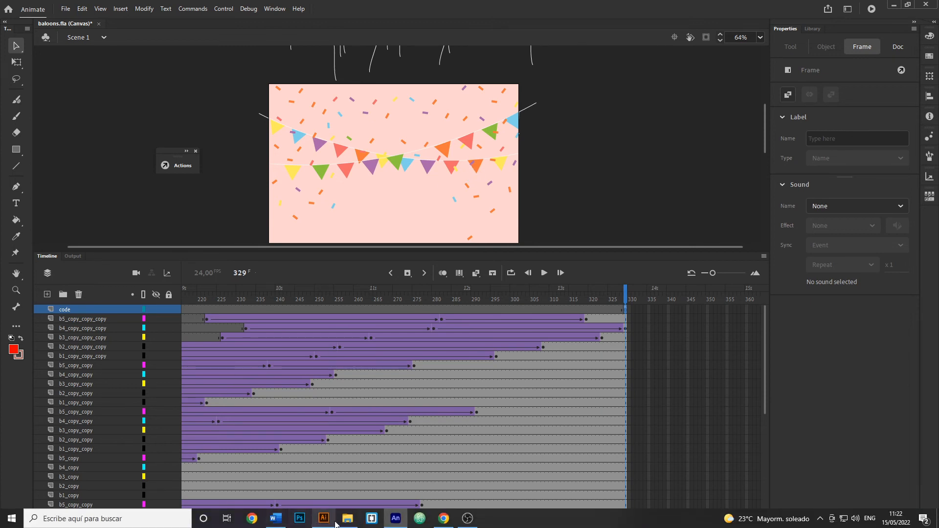
pyautogui.click(346, 518)
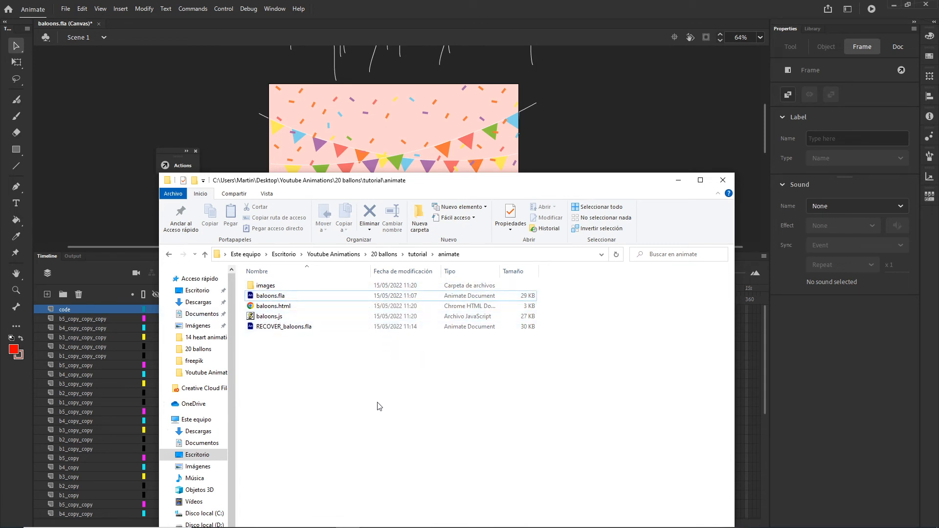
pyautogui.click(288, 316)
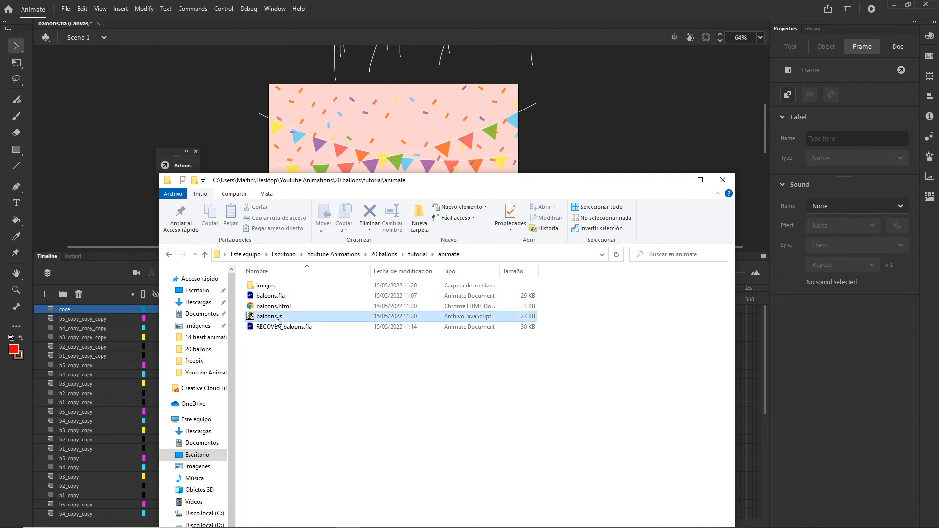
pyautogui.click(273, 306)
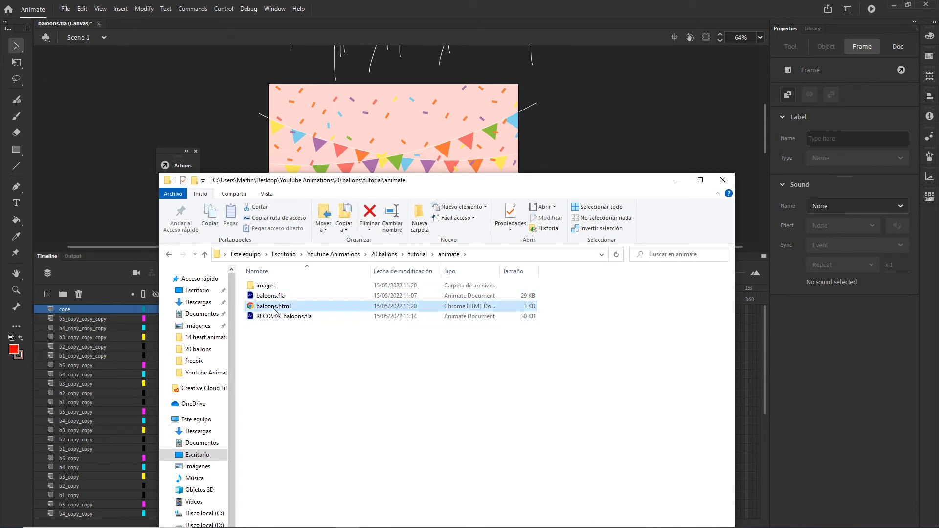
pyautogui.press('Delete')
pyautogui.click(266, 285)
pyautogui.press('Delete')
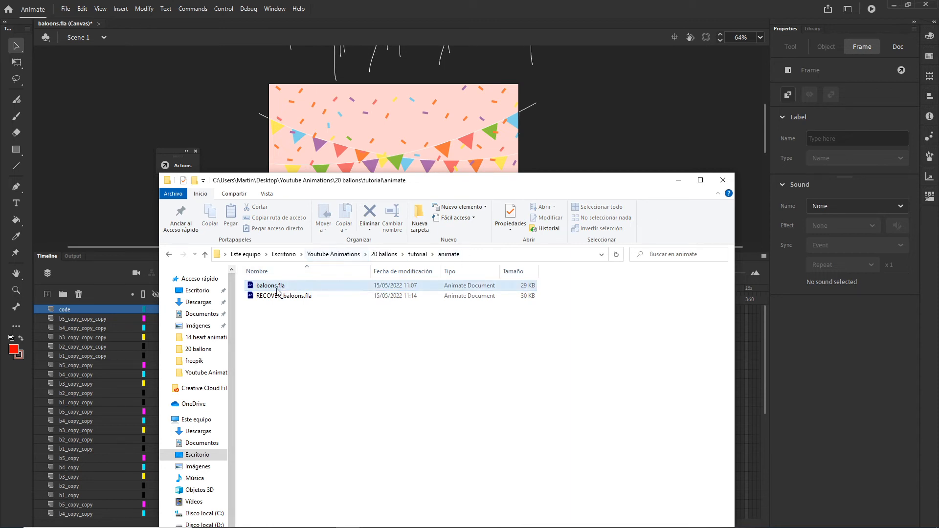
# Open the publish settings and browse the output destination to the 20 ballons > tutorial > animate folder.
pyautogui.click(65, 9)
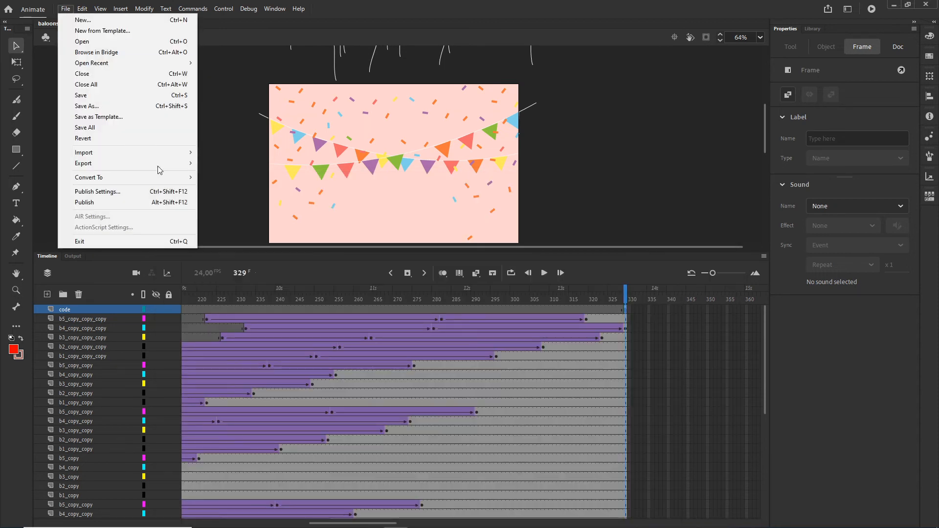
pyautogui.click(110, 193)
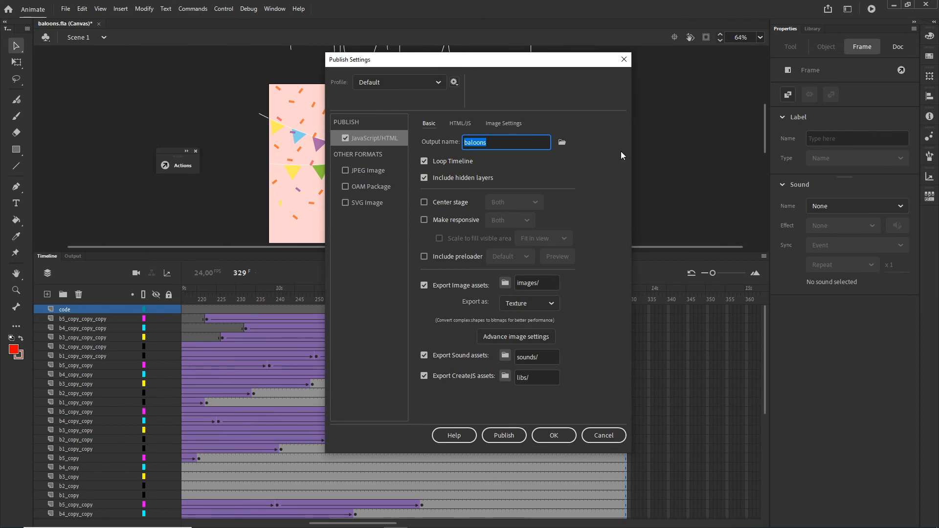
pyautogui.click(562, 143)
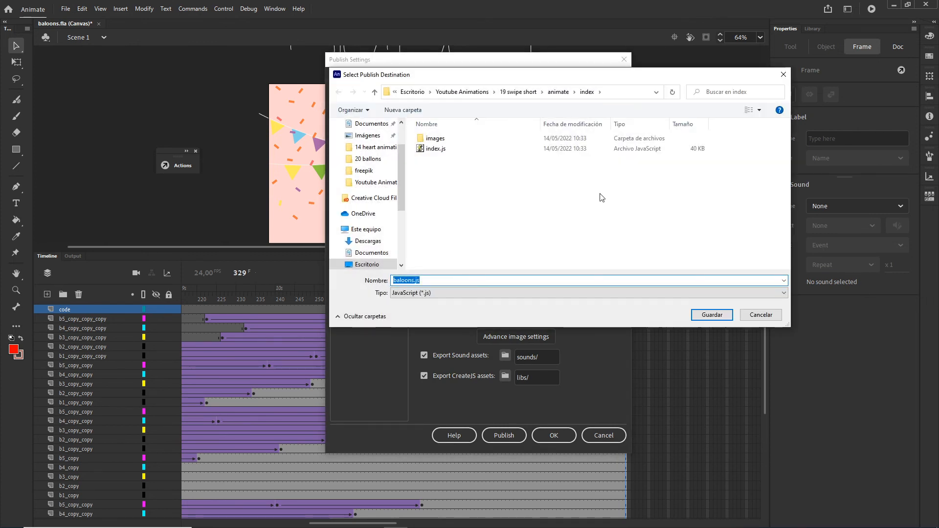
pyautogui.click(459, 92)
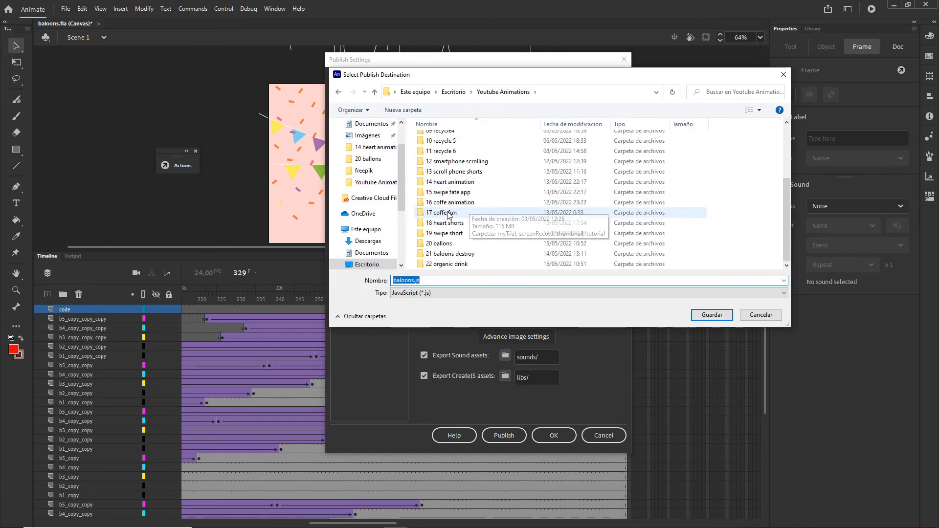
pyautogui.doubleClick(440, 244)
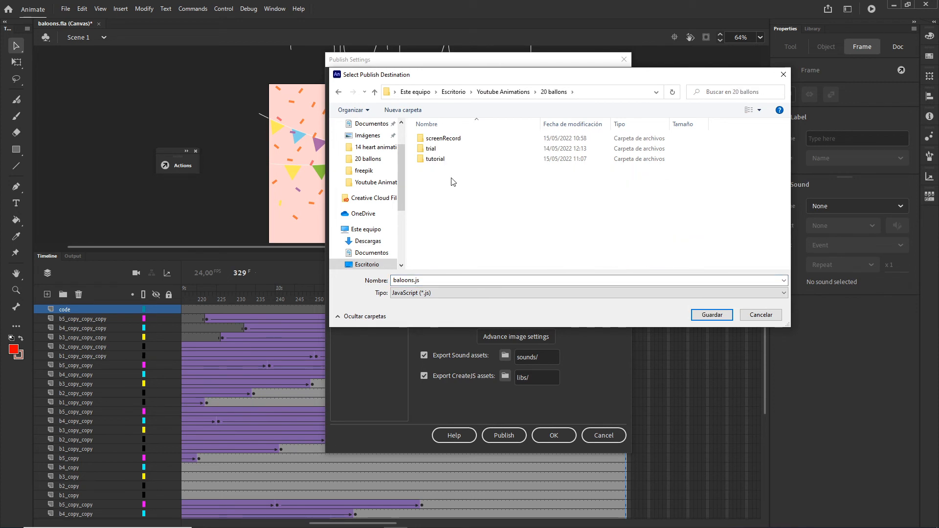
pyautogui.doubleClick(444, 159)
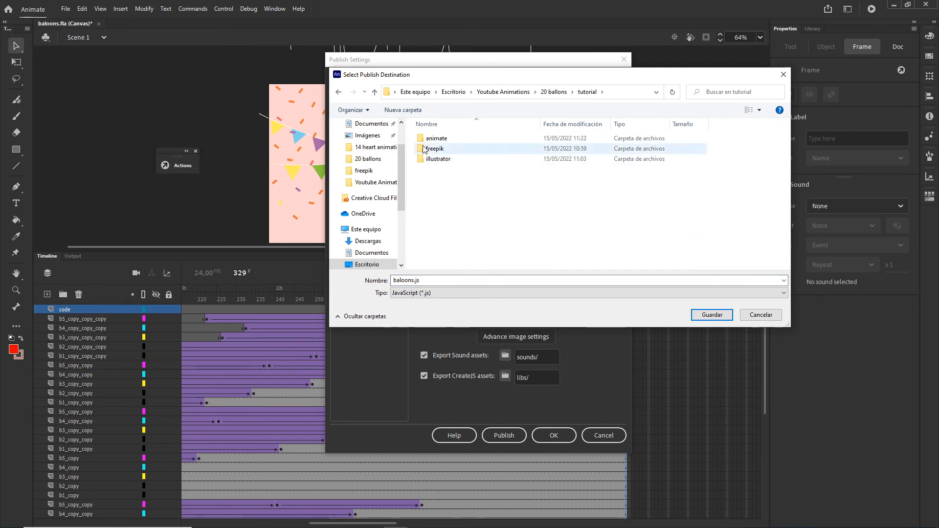
pyautogui.doubleClick(437, 139)
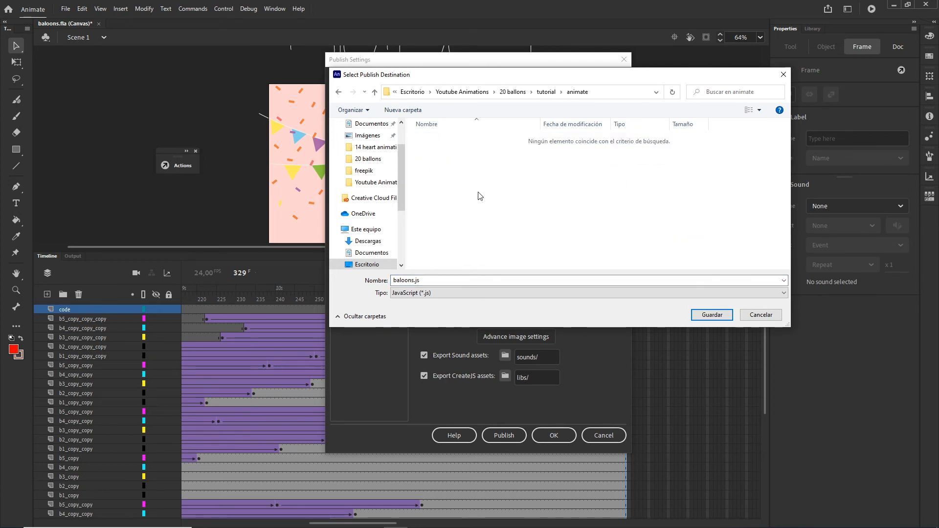
# Create a new folder named index inside the animate folder and open it as the publish destination.
pyautogui.rightClick(474, 191)
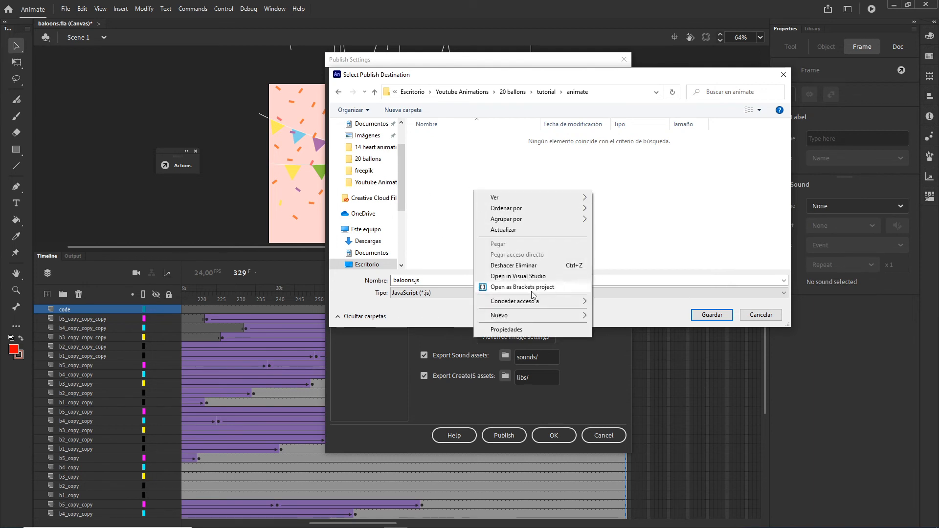
pyautogui.moveTo(577, 318)
pyautogui.click(625, 316)
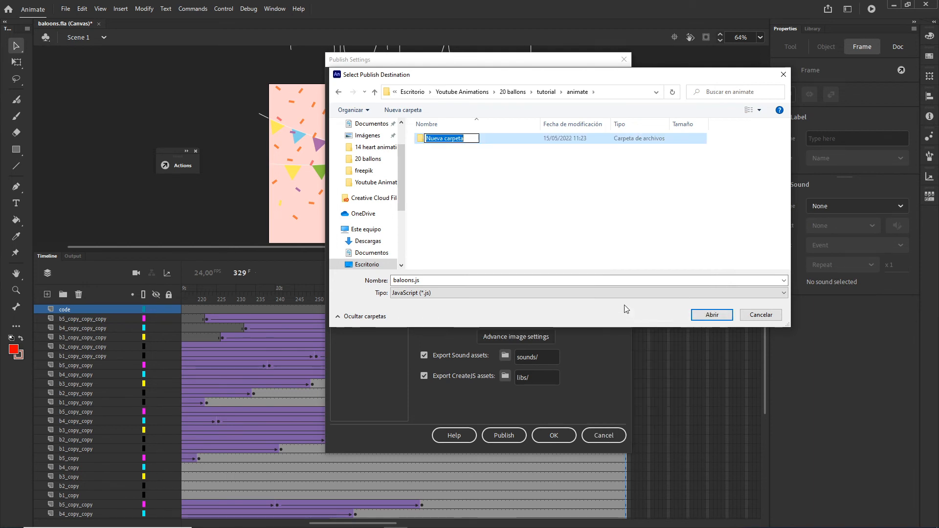
pyautogui.write('inde')
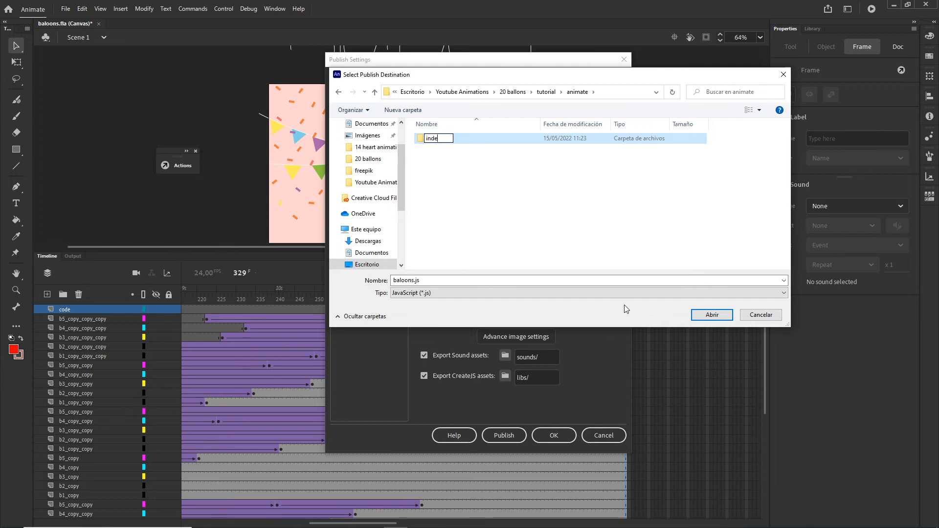
pyautogui.write('x')
pyautogui.press('Return')
pyautogui.doubleClick(438, 141)
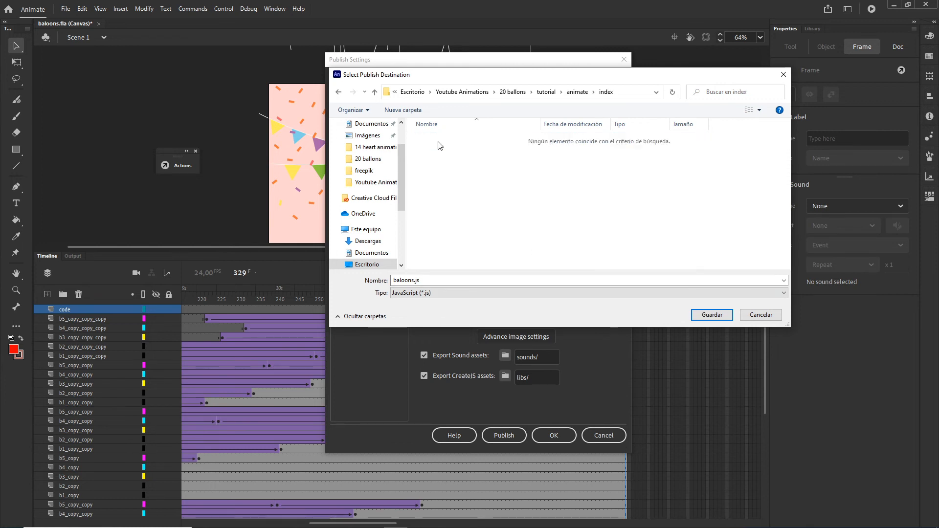
# Set the publish output file name to index in the new folder and accept the publish settings.
pyautogui.doubleClick(462, 280)
pyautogui.write('index')
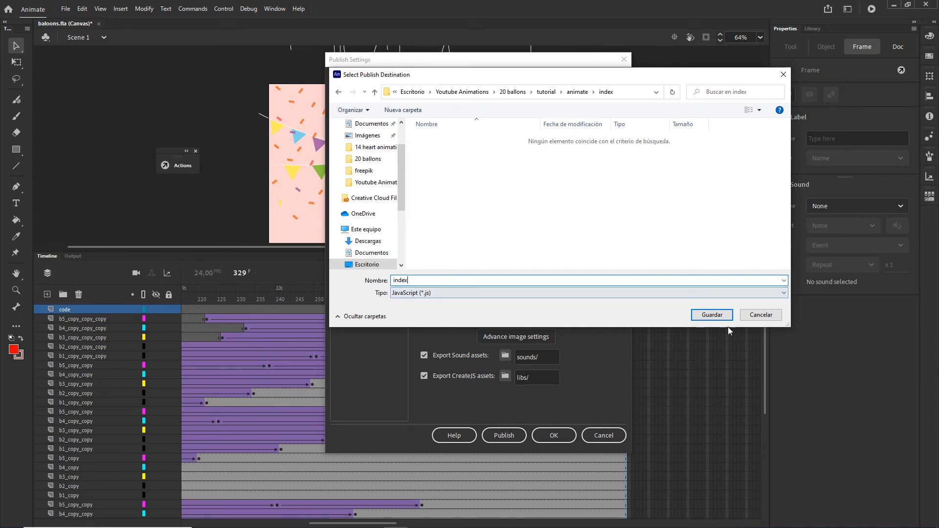
pyautogui.click(713, 316)
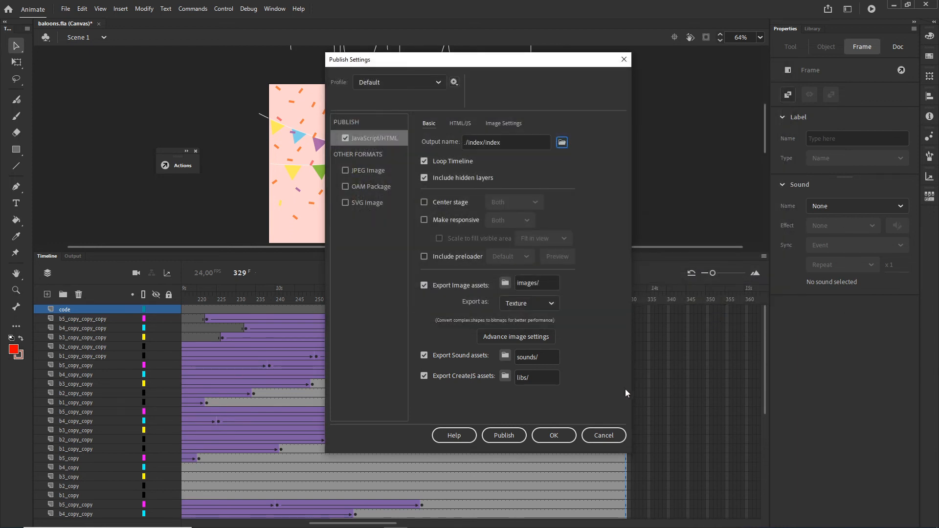
pyautogui.click(553, 435)
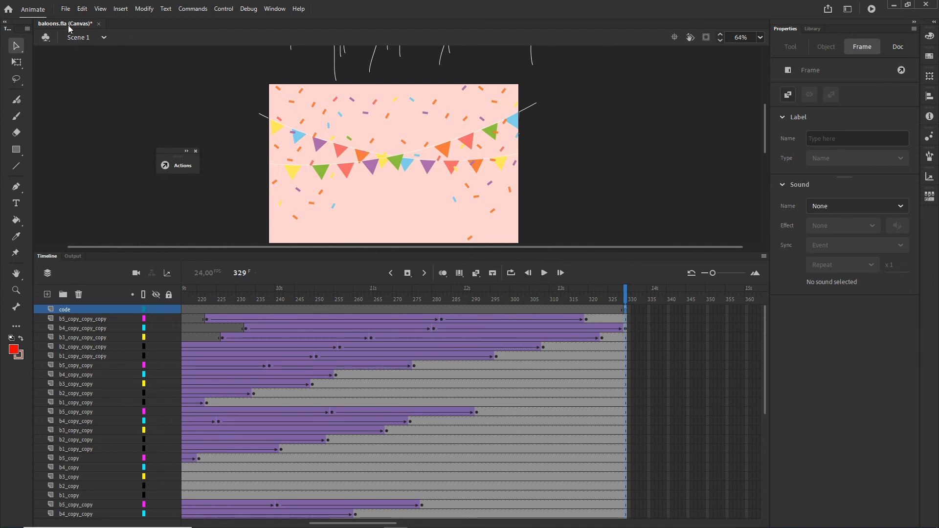
# Publish the animation, check the files in the index folder in File Explorer, and minimize its window.
pyautogui.click(65, 8)
pyautogui.click(98, 203)
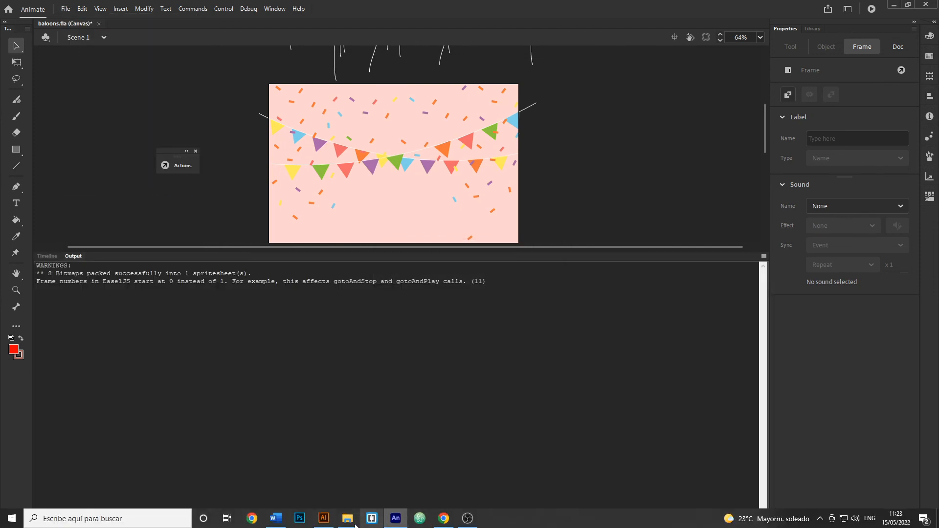
pyautogui.click(347, 520)
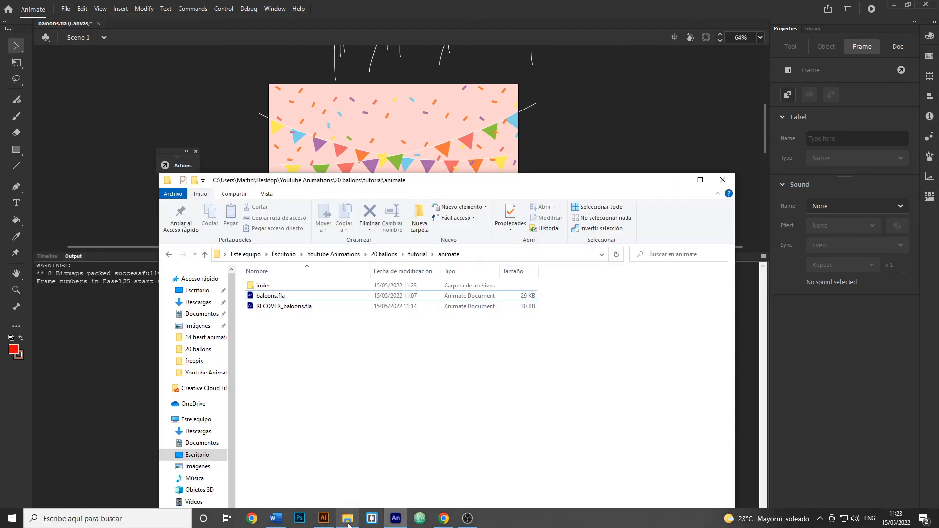
pyautogui.doubleClick(263, 286)
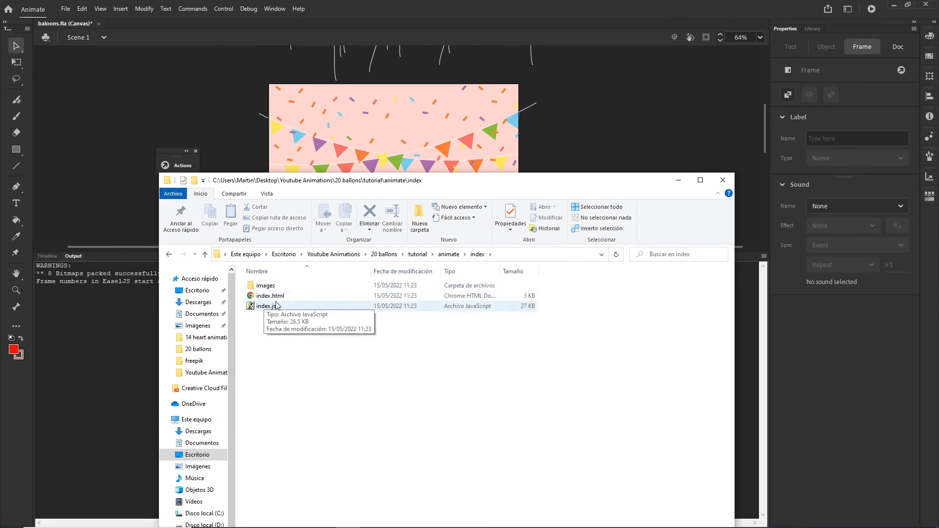
pyautogui.click(678, 180)
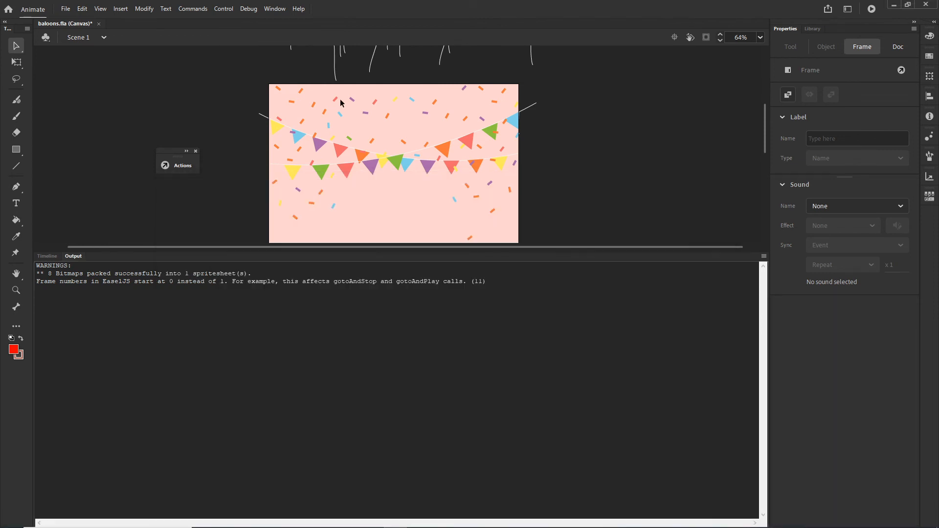
# Turn off Hosted Libraries in the HTML/JS publish settings and publish the animation again.
pyautogui.click(66, 9)
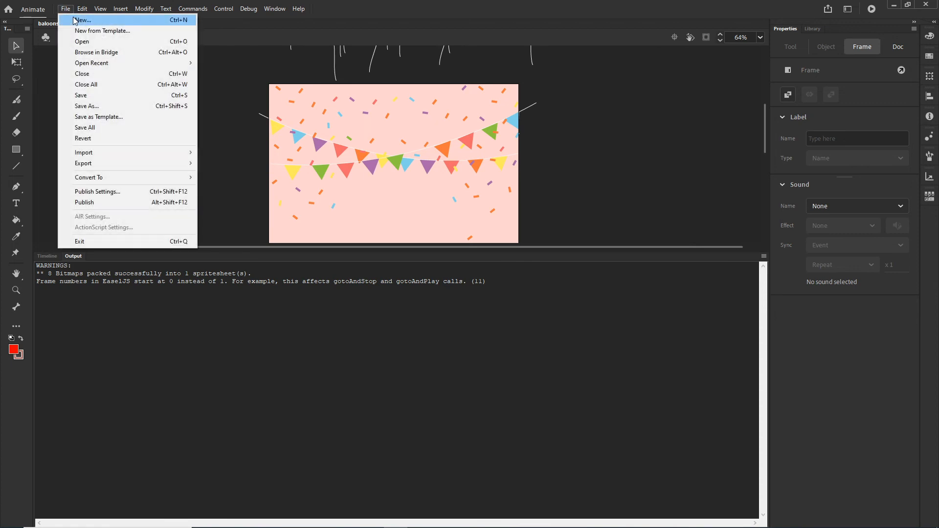
pyautogui.click(120, 191)
pyautogui.click(462, 125)
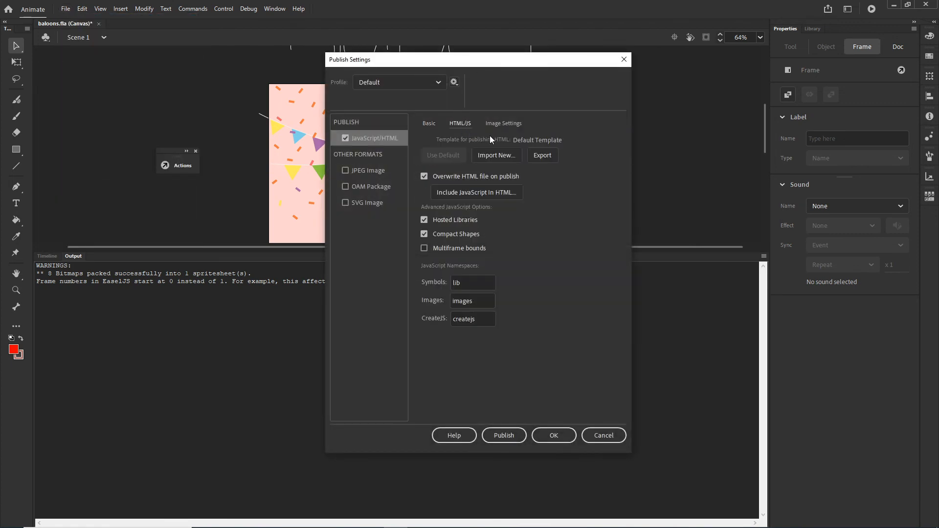
pyautogui.click(424, 220)
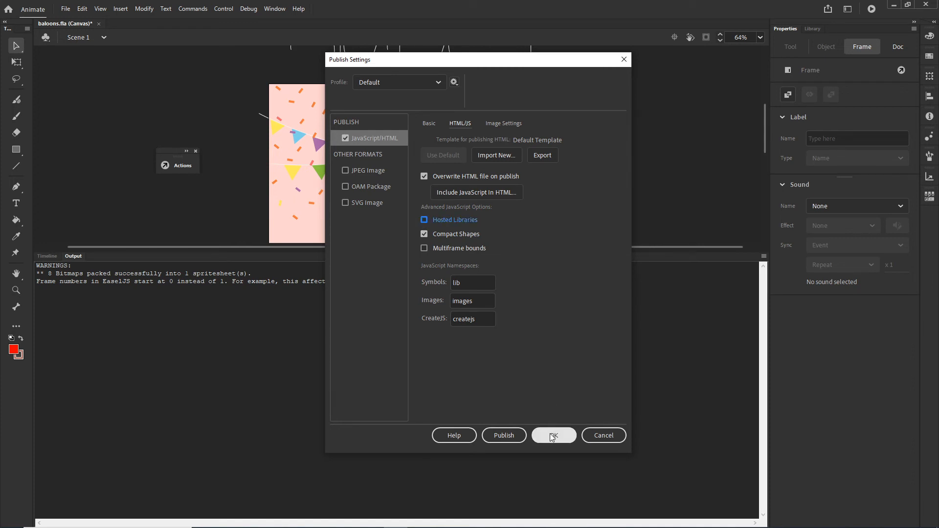
pyautogui.click(552, 435)
pyautogui.click(65, 9)
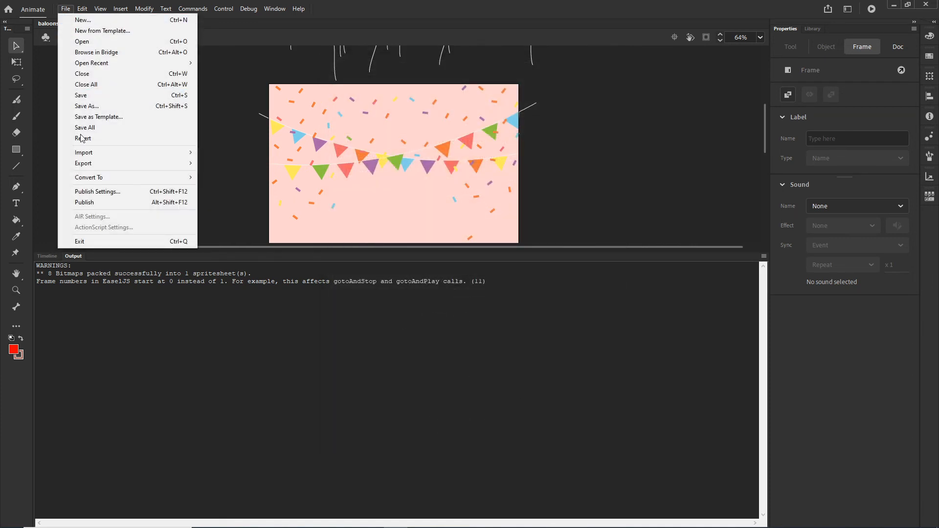
pyautogui.click(88, 202)
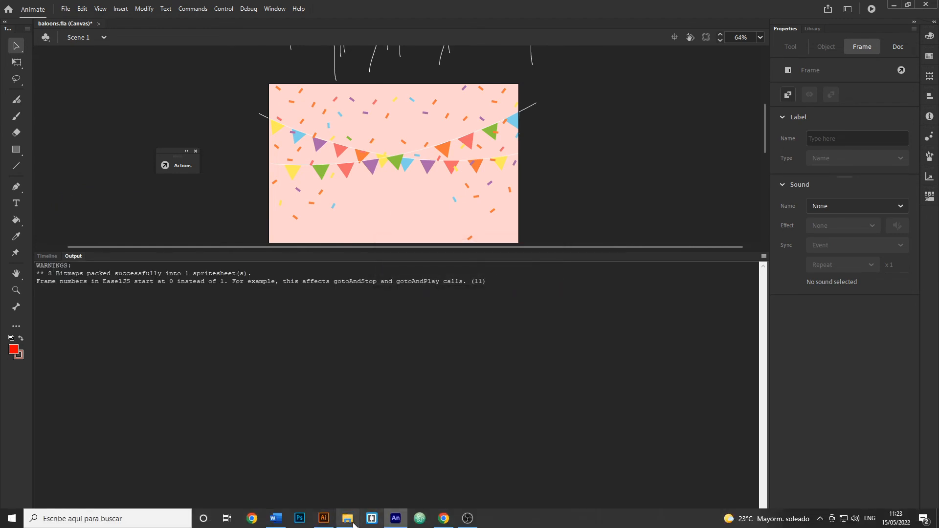
# Switch to File Explorer and examine the exported image in the index folder's images subfolder.
pyautogui.click(347, 524)
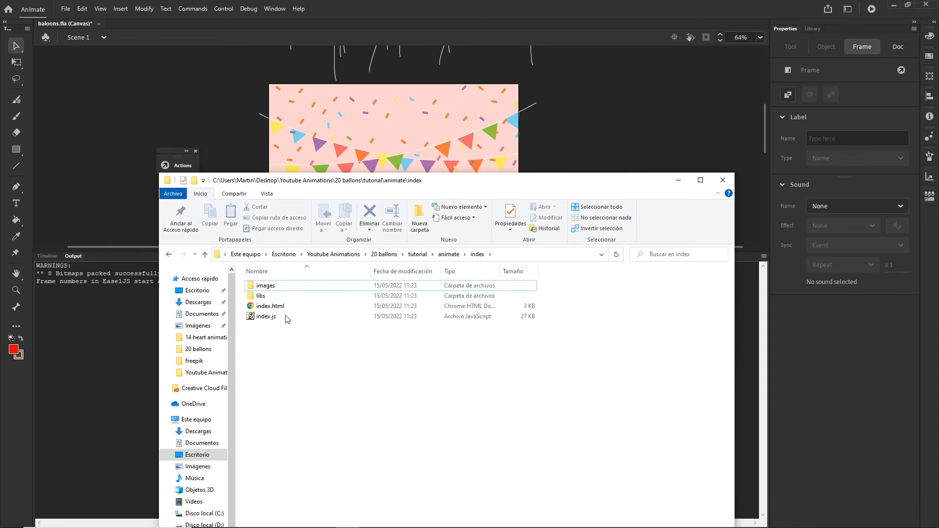
pyautogui.doubleClick(272, 289)
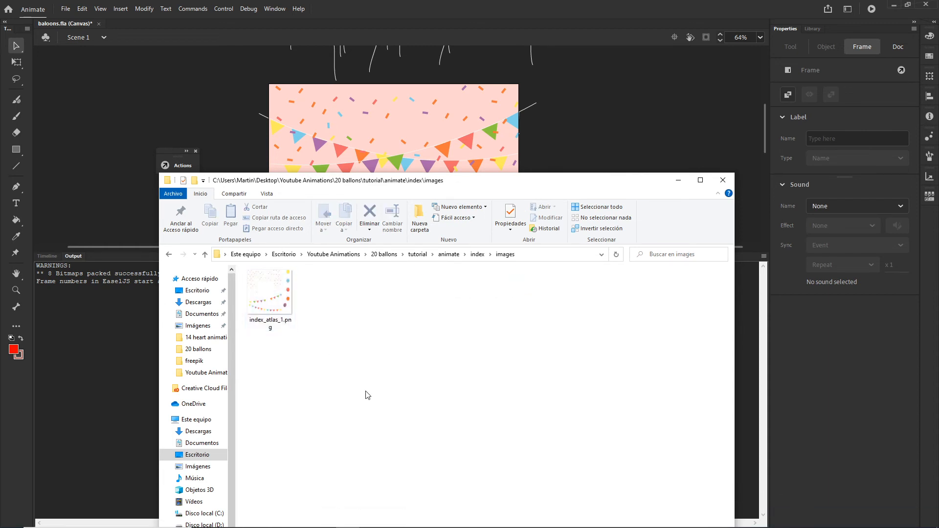
pyautogui.click(272, 305)
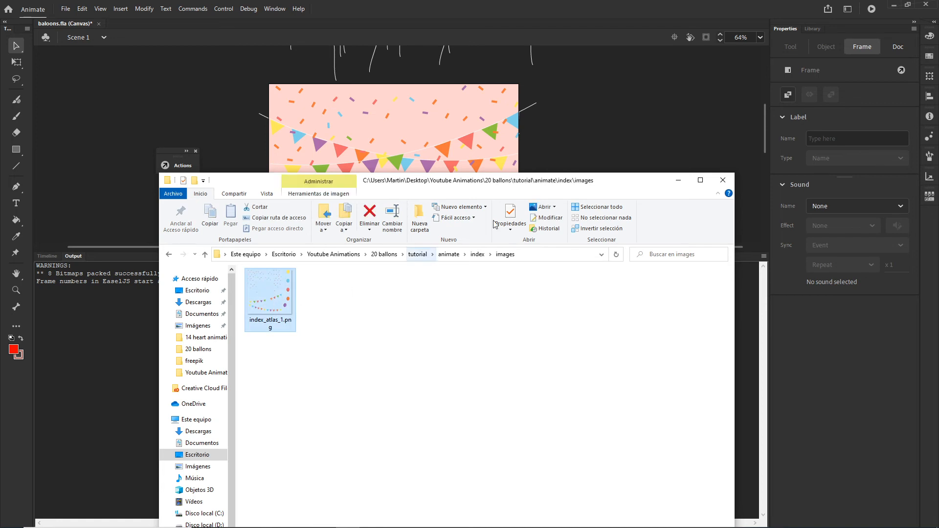
pyautogui.moveTo(621, 181); pyautogui.dragTo(615, 114)
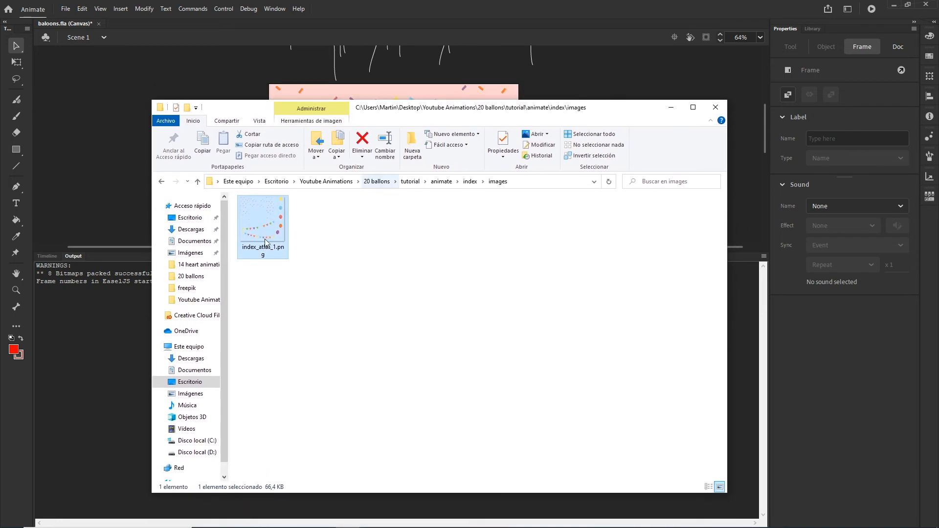
pyautogui.click(670, 108)
# Review the export types for image assets in the publish settings and keep Texture selected.
pyautogui.click(65, 9)
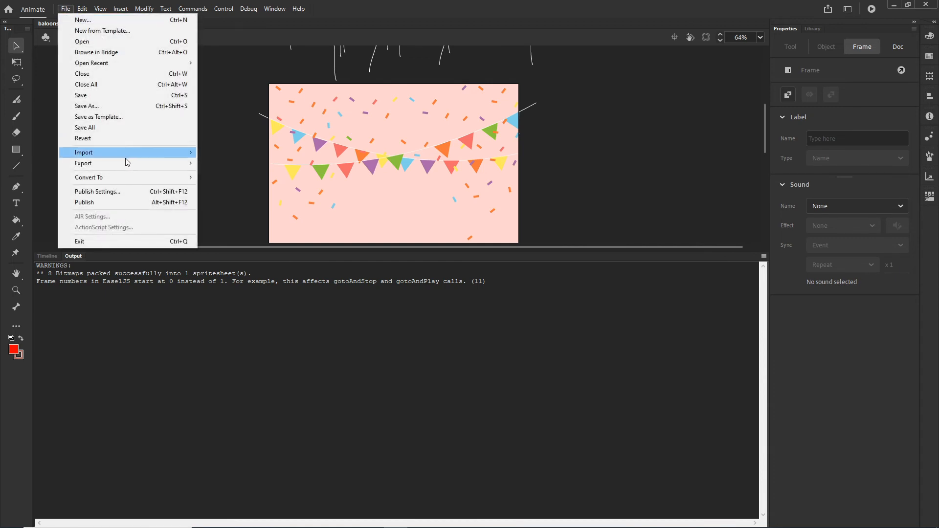
pyautogui.click(97, 191)
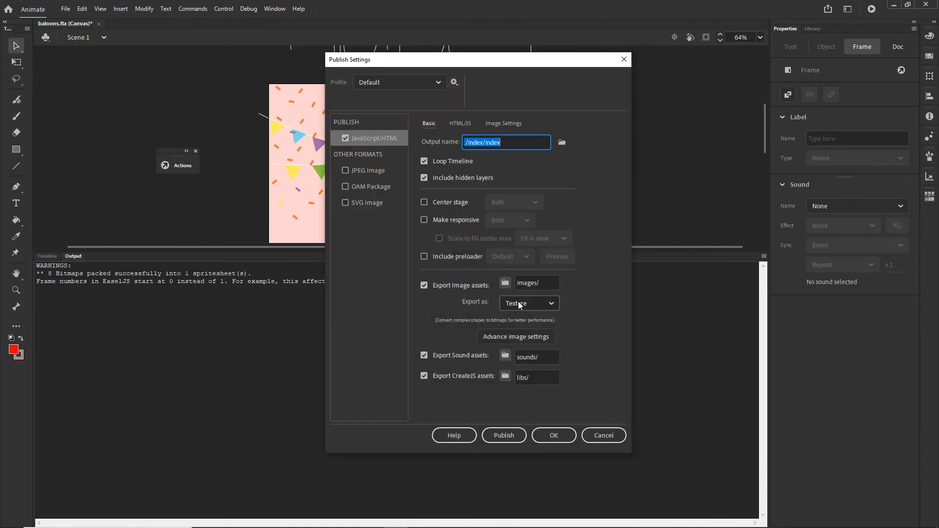
pyautogui.click(555, 305)
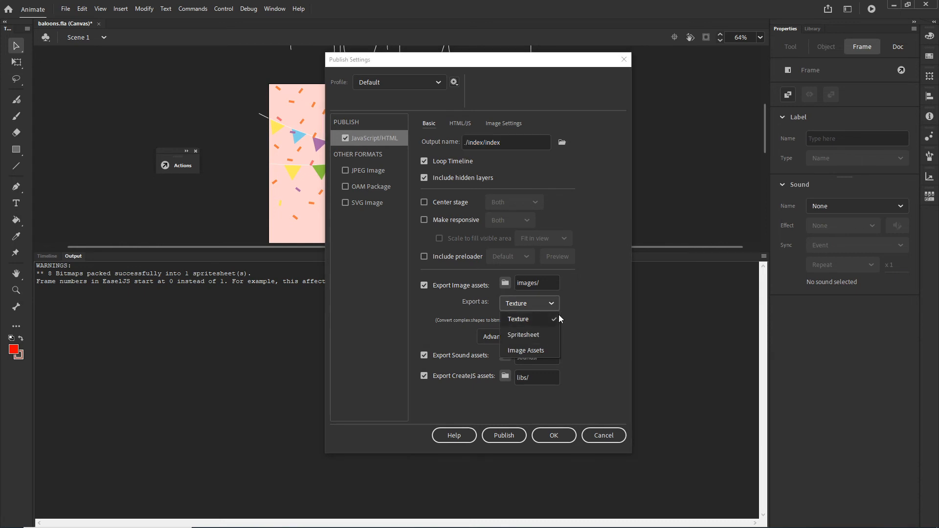
pyautogui.click(530, 323)
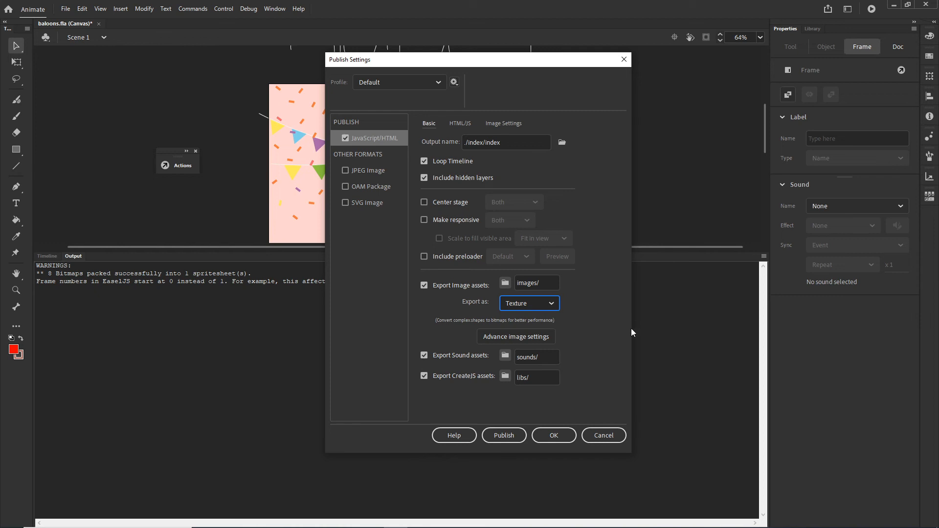
pyautogui.click(554, 435)
# Republish the animation with the Texture setting and return to the index folder in File Explorer.
pyautogui.click(65, 8)
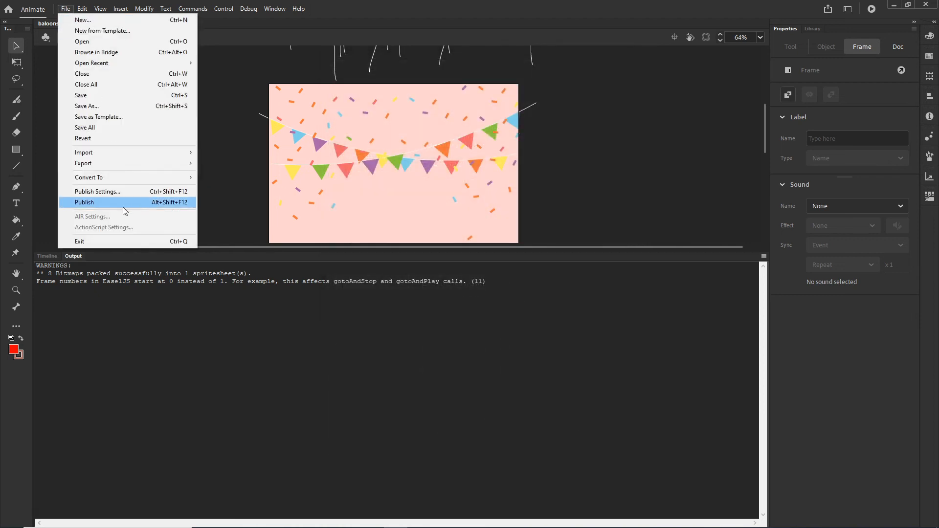
pyautogui.click(123, 203)
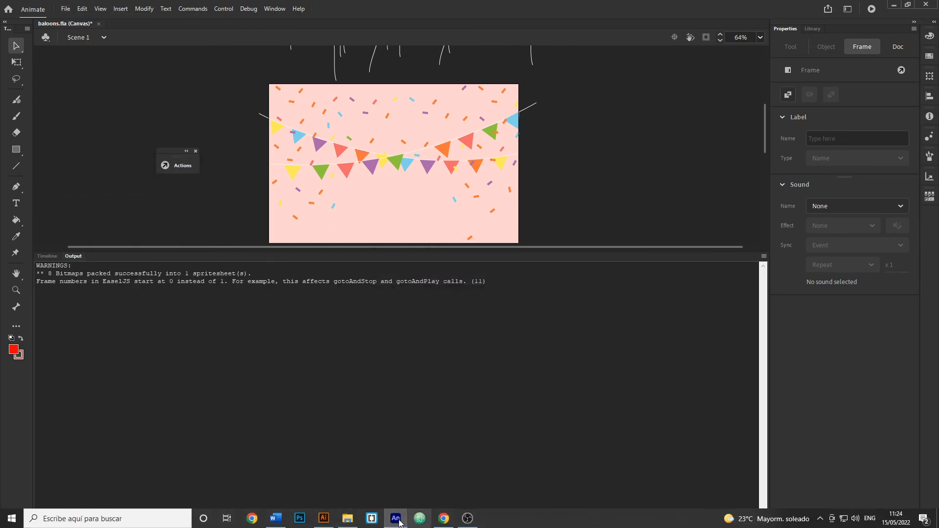
pyautogui.click(353, 521)
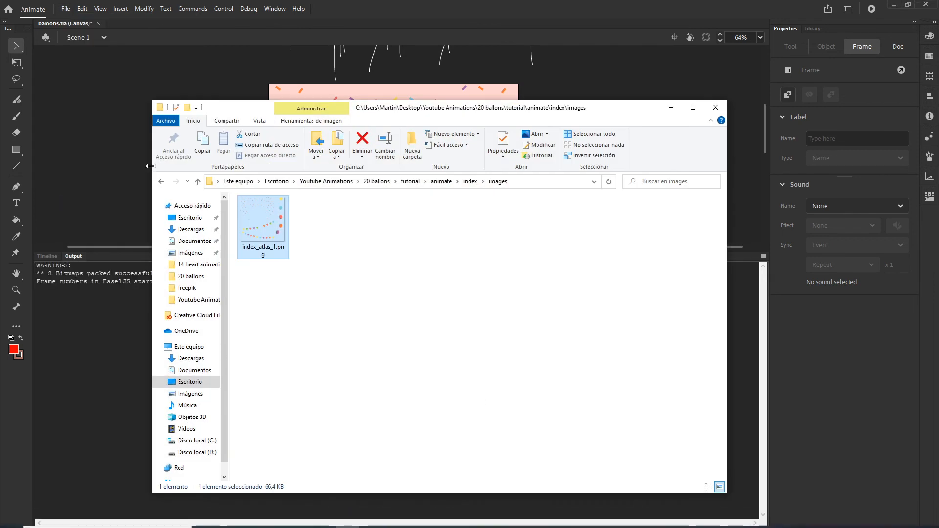
pyautogui.click(161, 185)
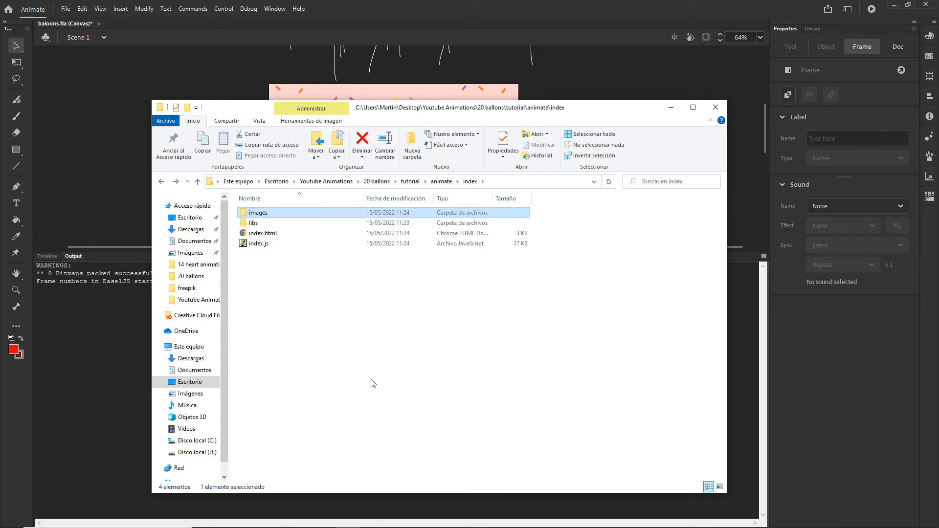
# Switch to Chrome and copy the example ad.size meta tag from the Google Ad Manager HTML5 guidelines.
pyautogui.click(419, 518)
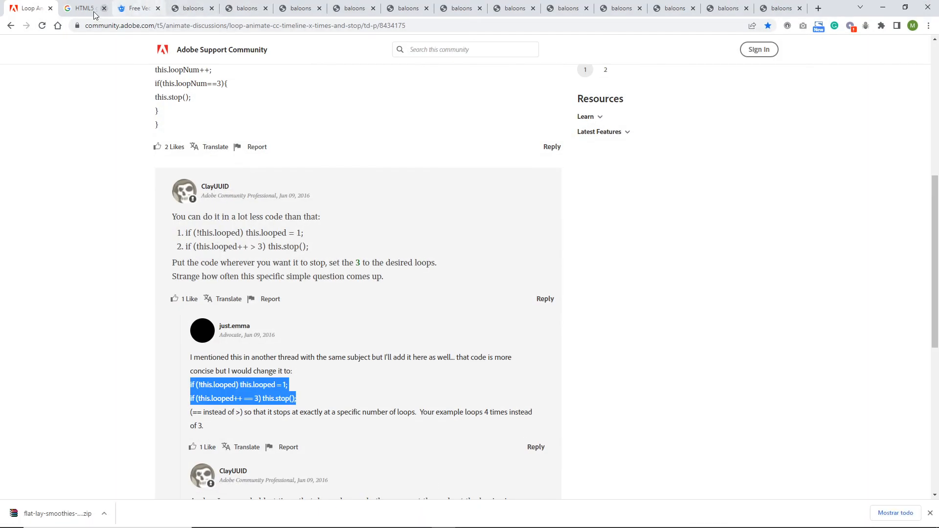
pyautogui.click(94, 13)
pyautogui.scroll(-4, 298, 226)
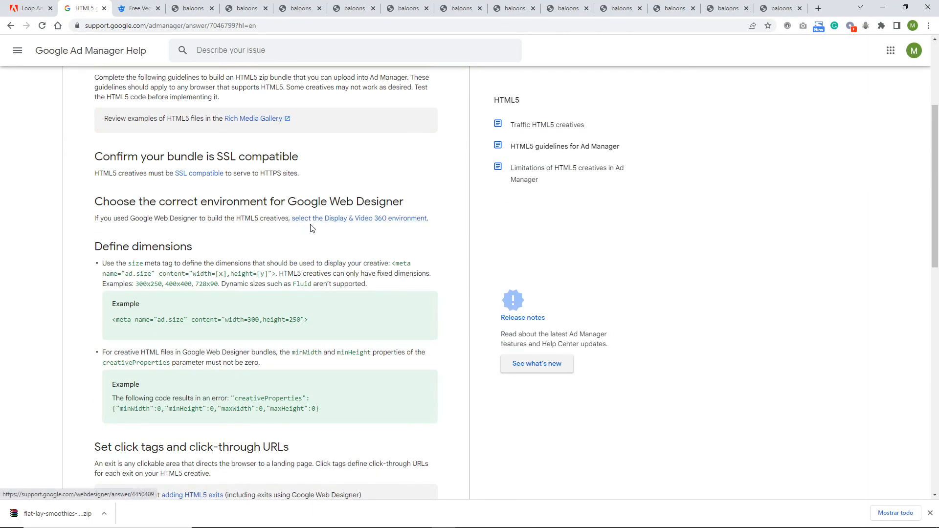
pyautogui.scroll(4, 377, 286)
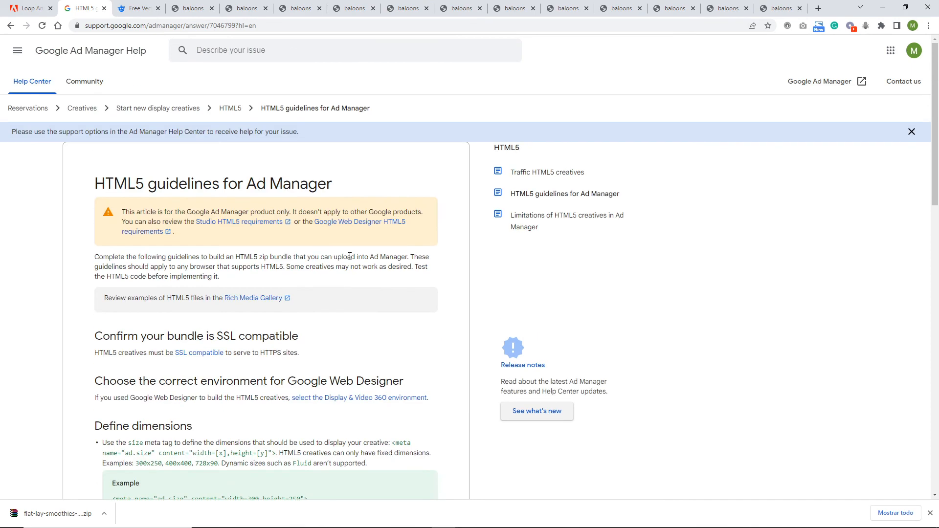
pyautogui.scroll(-4, 350, 256)
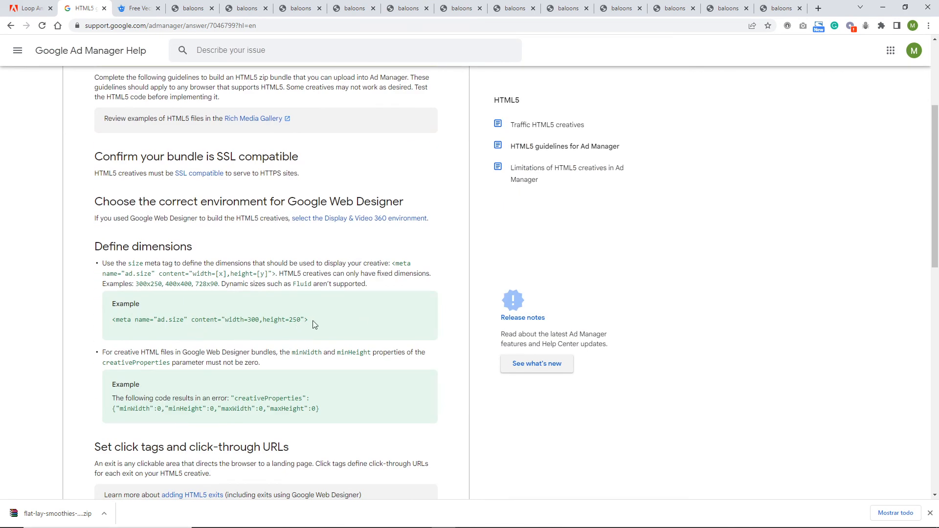
pyautogui.moveTo(309, 321); pyautogui.dragTo(115, 319)
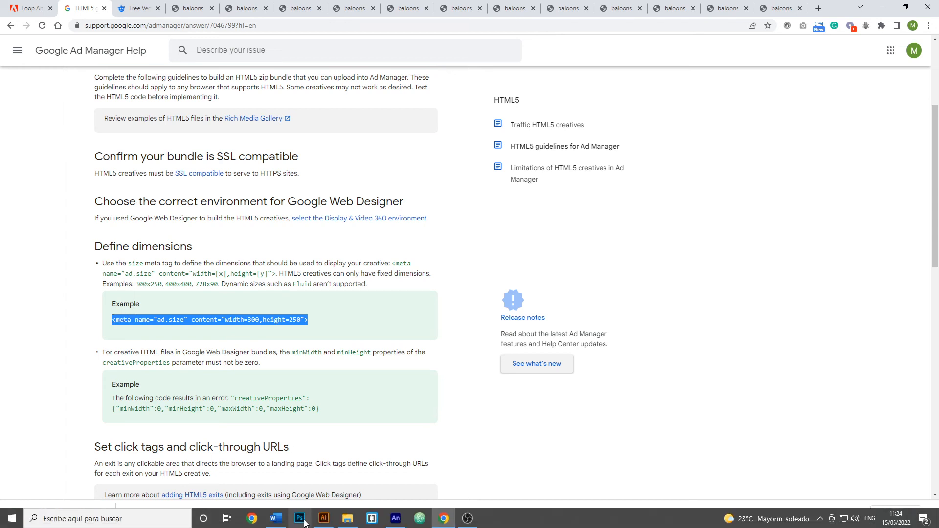
# Switch to File Explorer and open index.html from the index folder in Brackets.
pyautogui.click(347, 520)
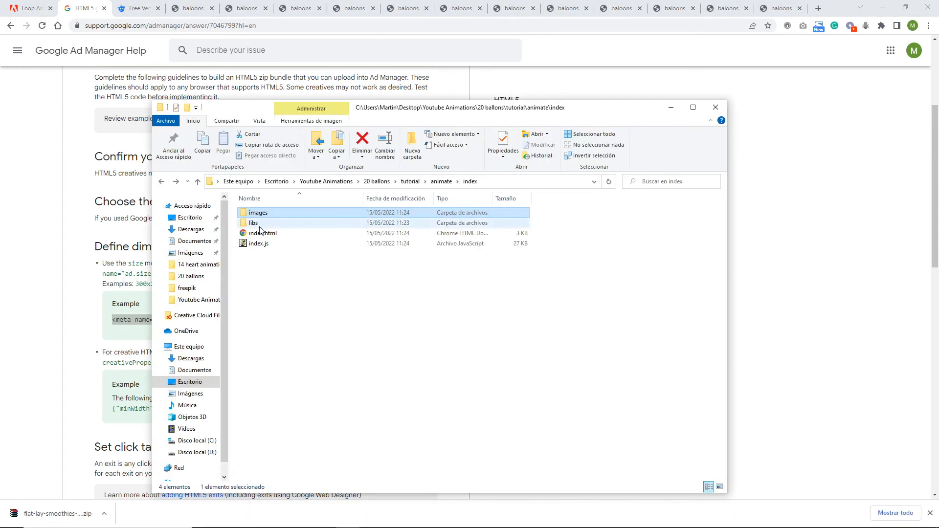
pyautogui.click(327, 318)
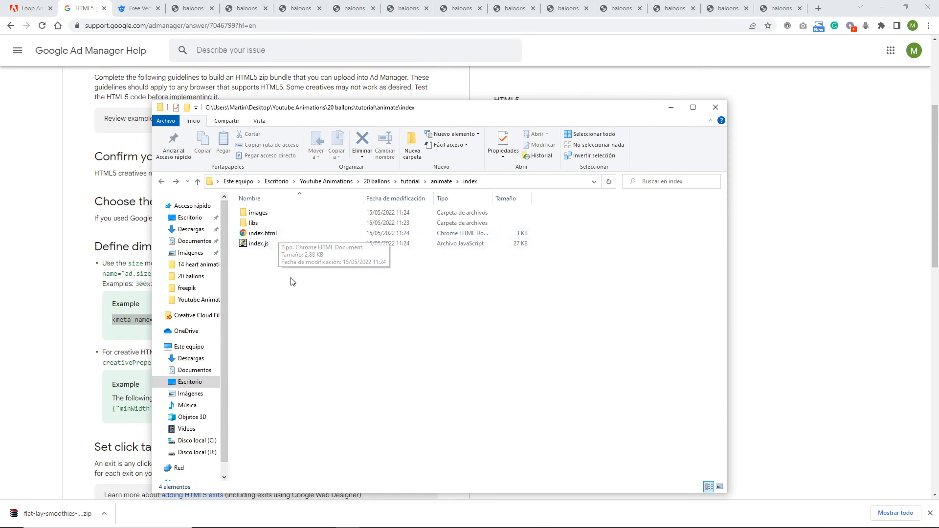
pyautogui.click(258, 235)
pyautogui.rightClick(260, 238)
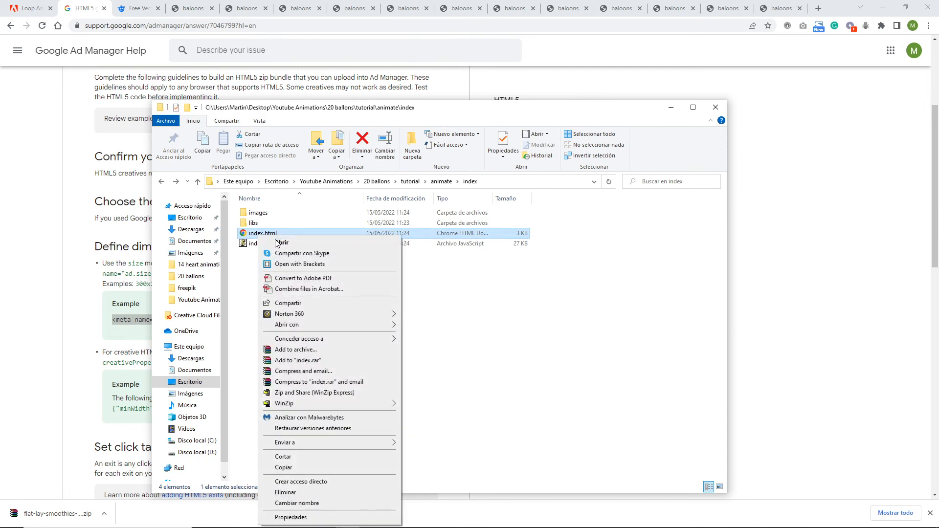
pyautogui.click(320, 265)
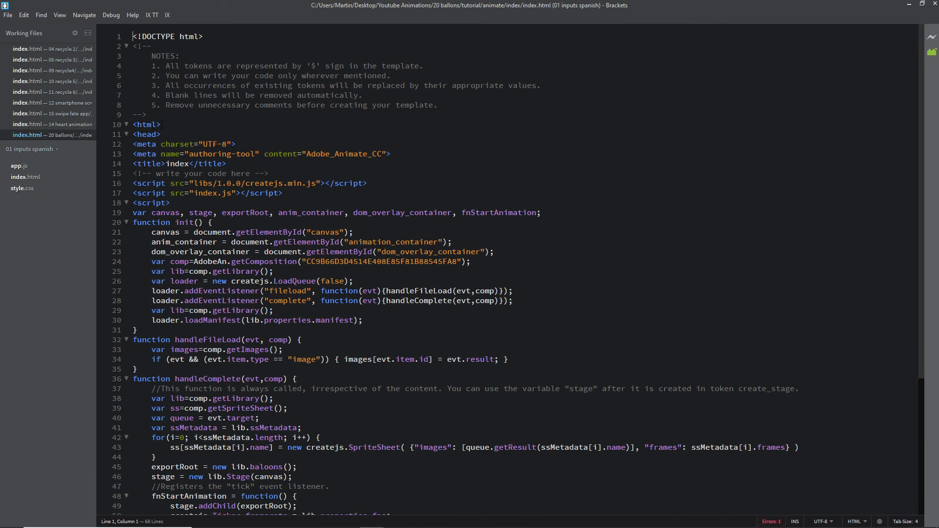
# Paste the copied ad.size meta tag on a new line below the authoring-tool meta tag in the head.
pyautogui.moveTo(162, 124); pyautogui.dragTo(137, 134)
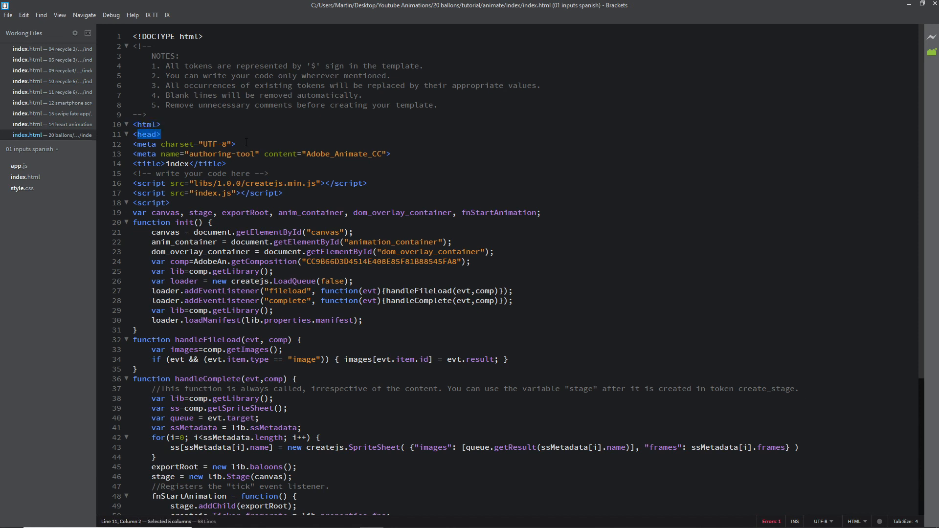
pyautogui.moveTo(236, 144); pyautogui.dragTo(138, 144)
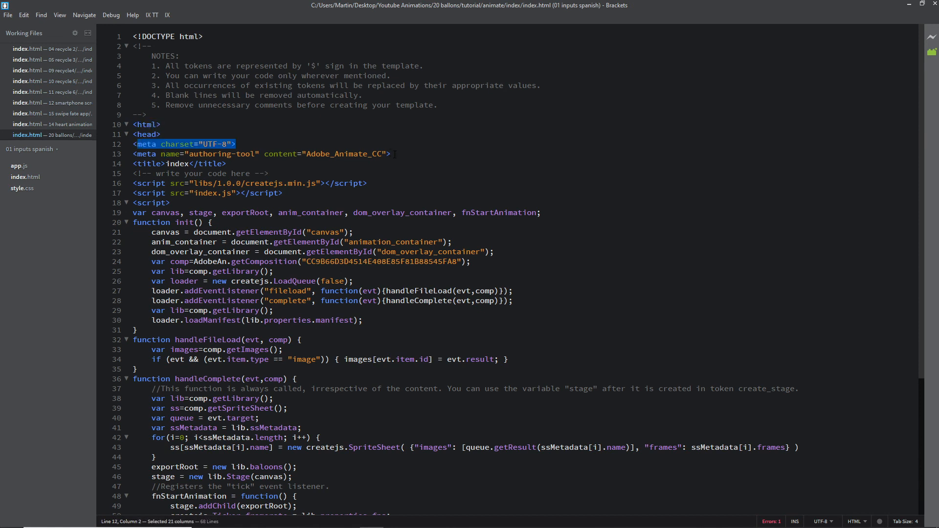
pyautogui.moveTo(395, 155); pyautogui.dragTo(138, 154)
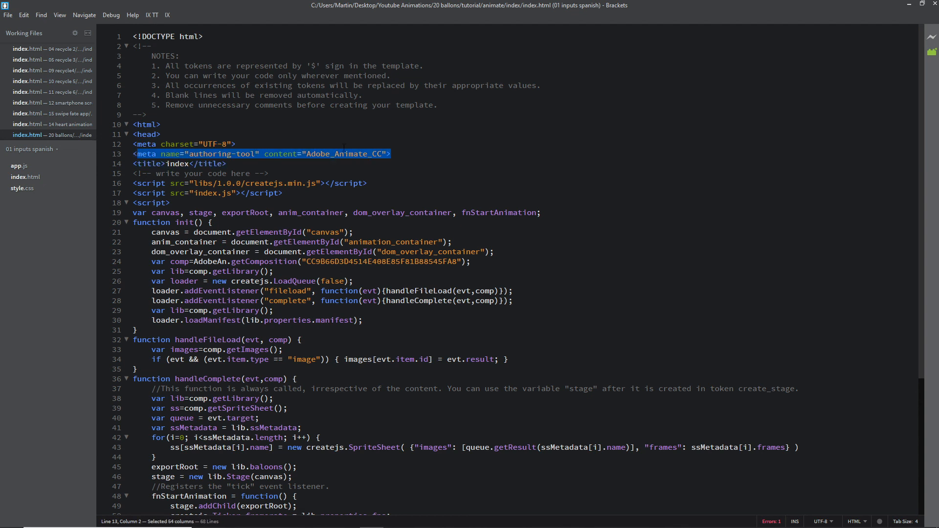
pyautogui.click(396, 155)
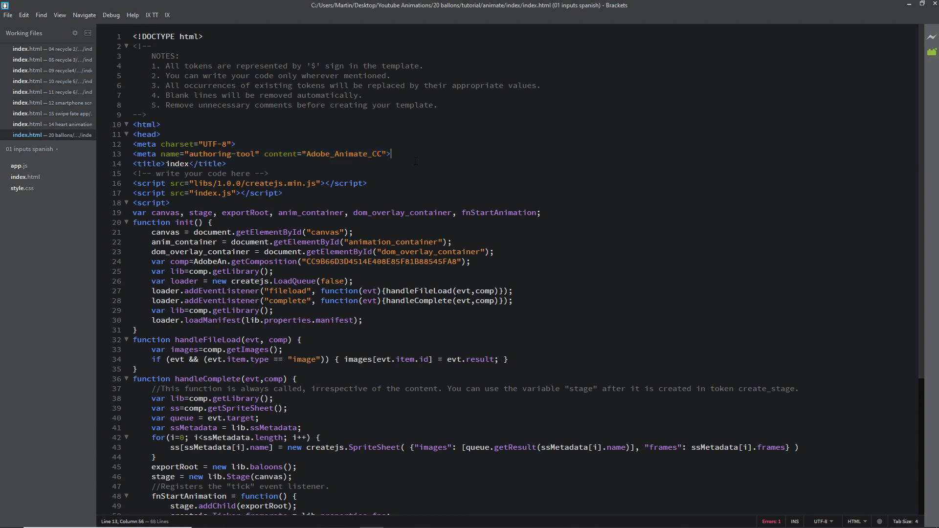
pyautogui.press('Return')
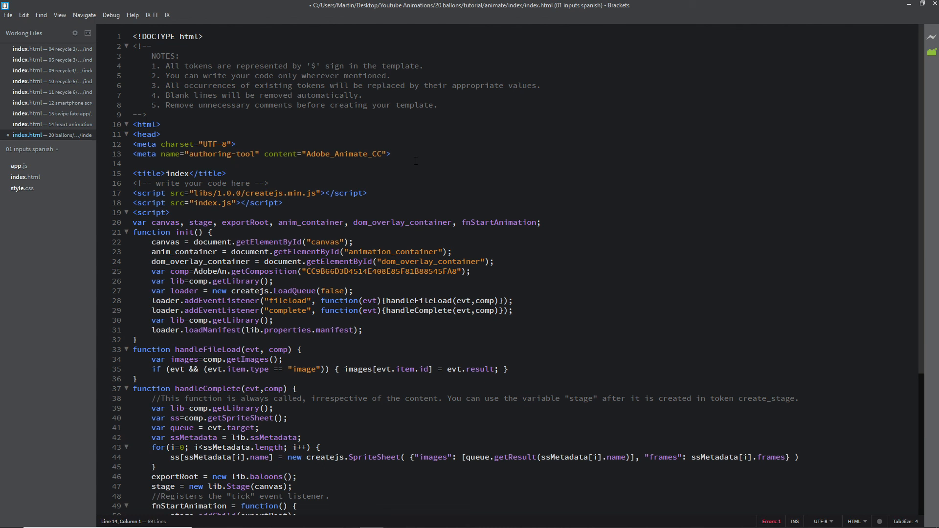
pyautogui.write('<meta name="ad.size" content="width=300,height=250">')
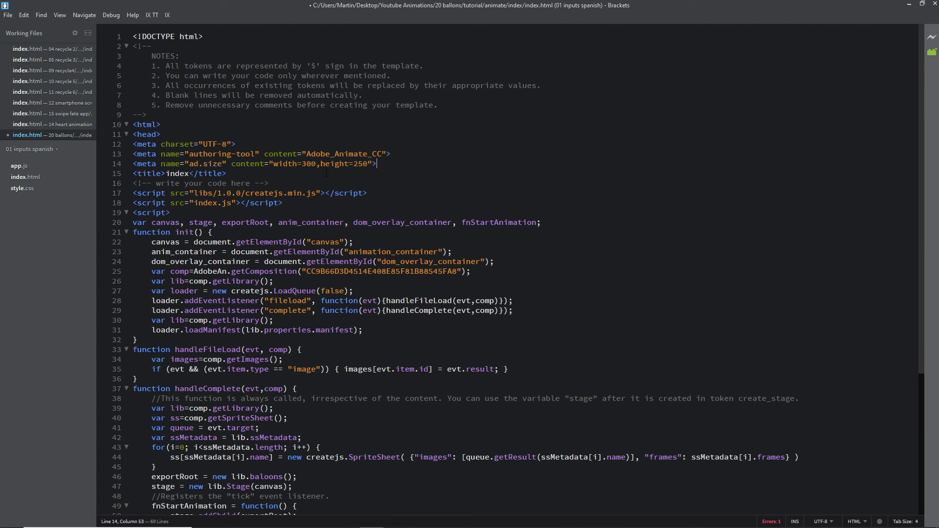
# Set the ad.size meta tag's dimensions to width=800 and height=800.
pyautogui.moveTo(317, 165); pyautogui.dragTo(304, 164)
pyautogui.write('*')
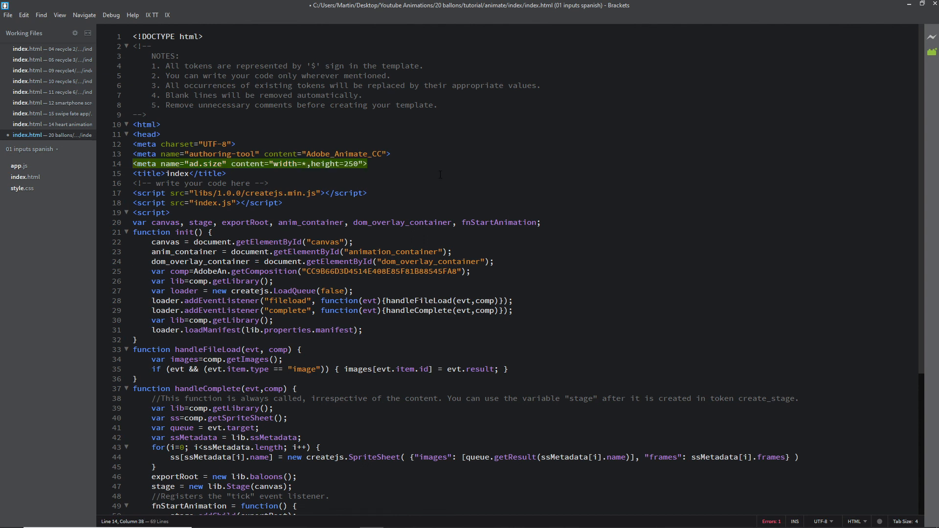
pyautogui.press('BackSpace')
pyautogui.write('800')
pyautogui.press('BackSpace')
pyautogui.press('BackSpace')
pyautogui.press('BackSpace')
pyautogui.write('800')
pyautogui.click(392, 175)
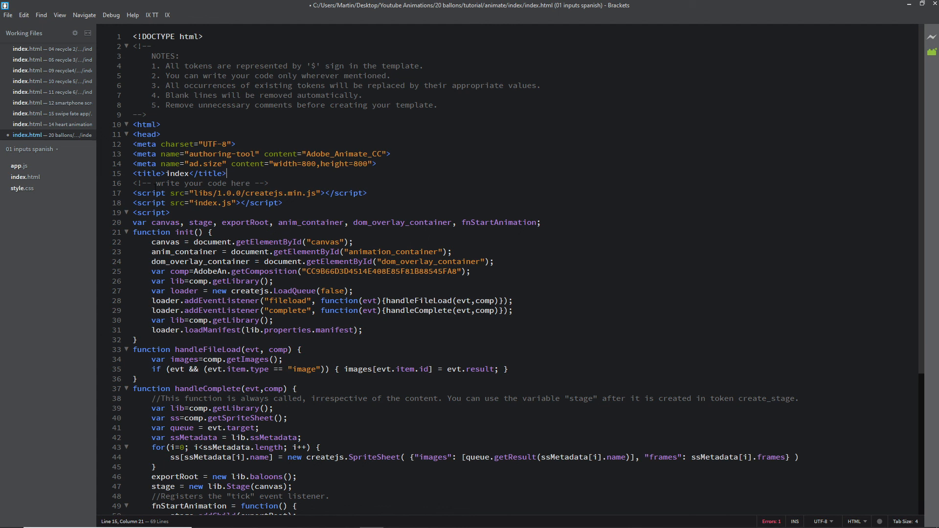
pyautogui.click(135, 165)
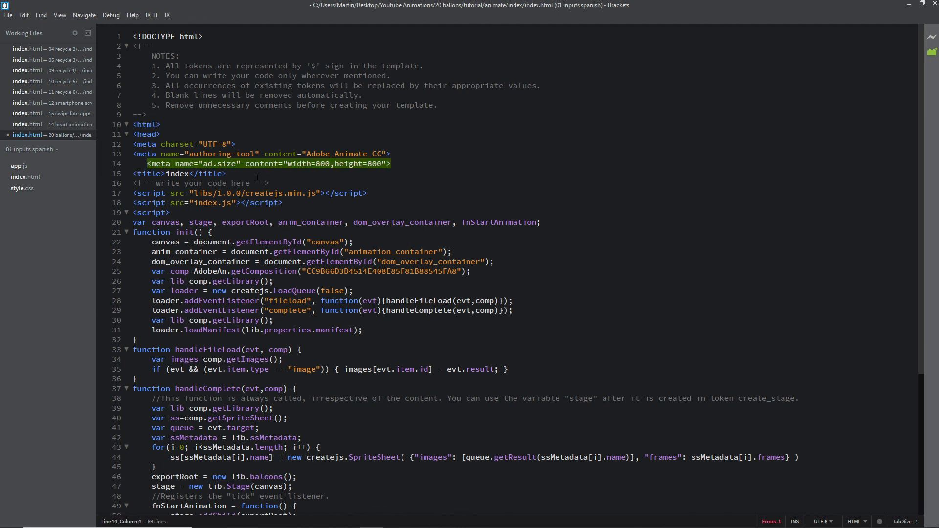
pyautogui.press('BackSpace')
pyautogui.press('BackSpace')
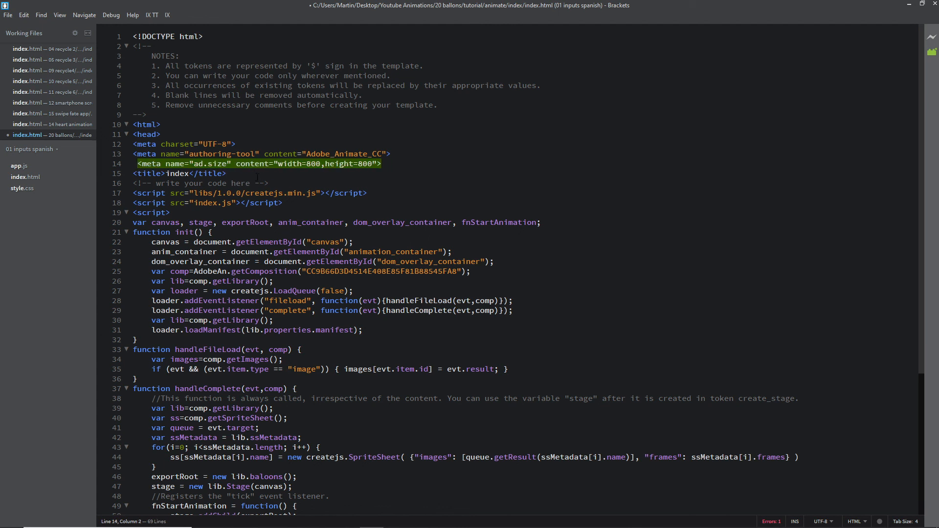
pyautogui.press('BackSpace')
# Save the edited index.html and close Brackets.
pyautogui.click(420, 179)
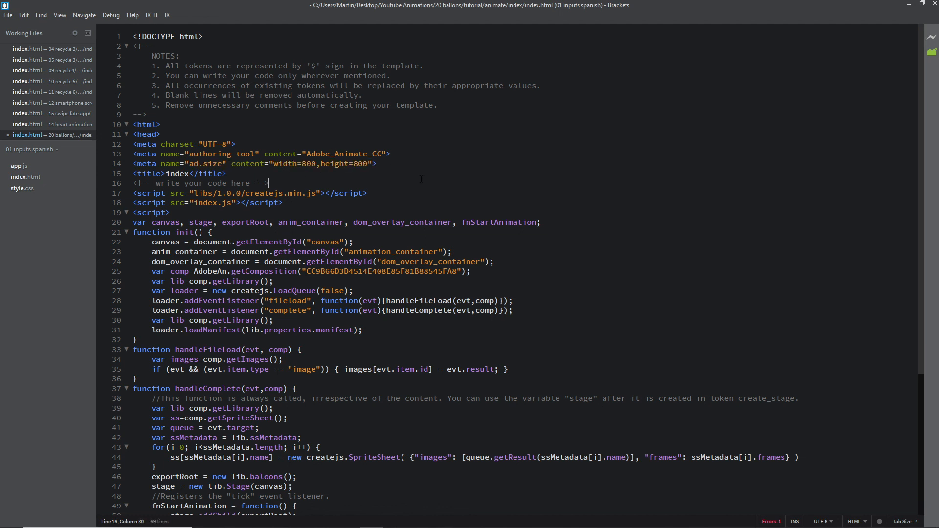
pyautogui.hotkey('ctrl', 's')
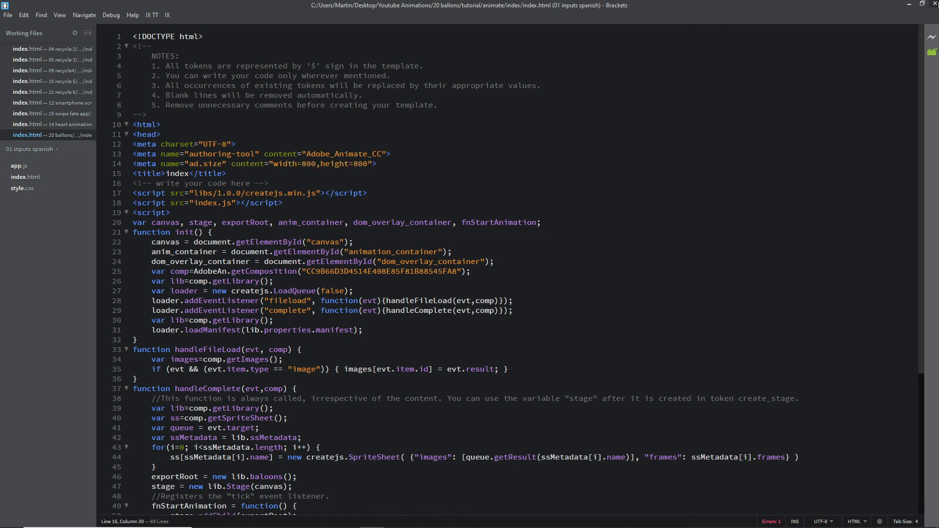
pyautogui.click(936, 3)
# Go up to the animate folder in File Explorer and compress the index folder into a zip archive.
pyautogui.click(331, 265)
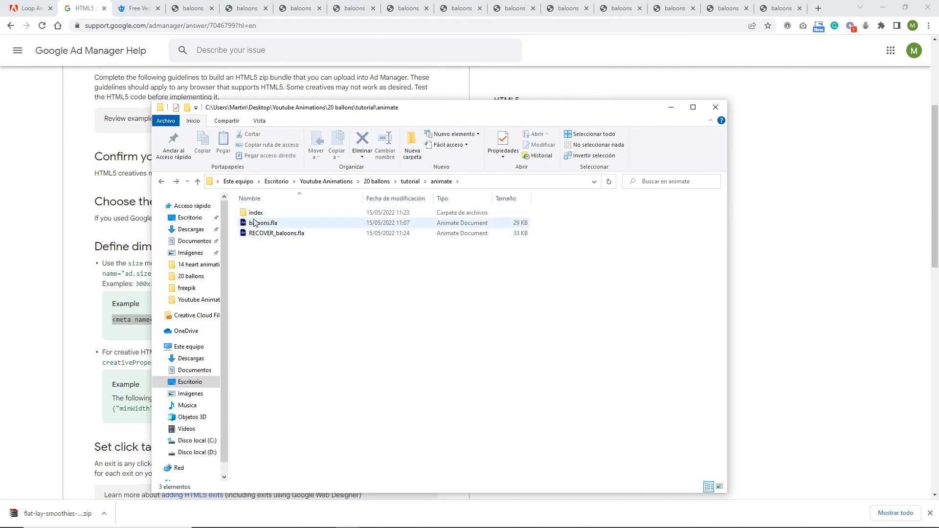
pyautogui.rightClick(254, 211)
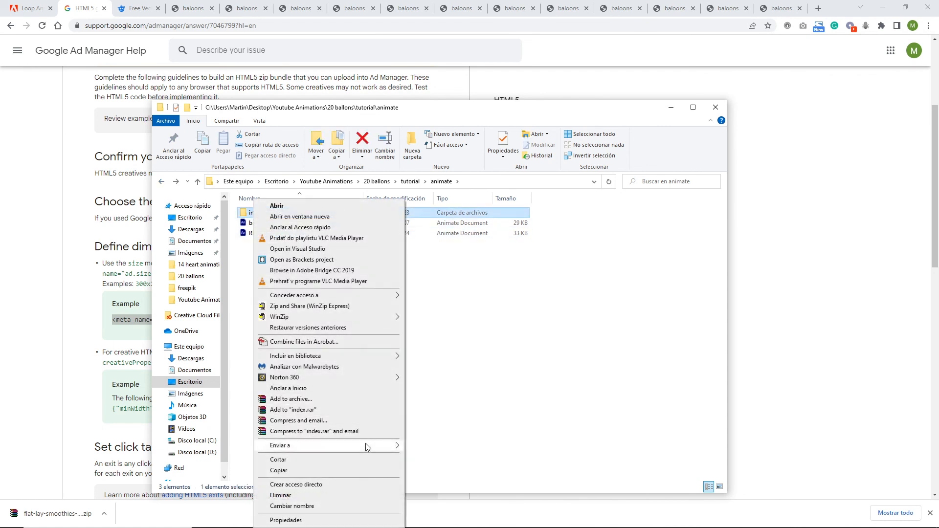
pyautogui.moveTo(364, 446)
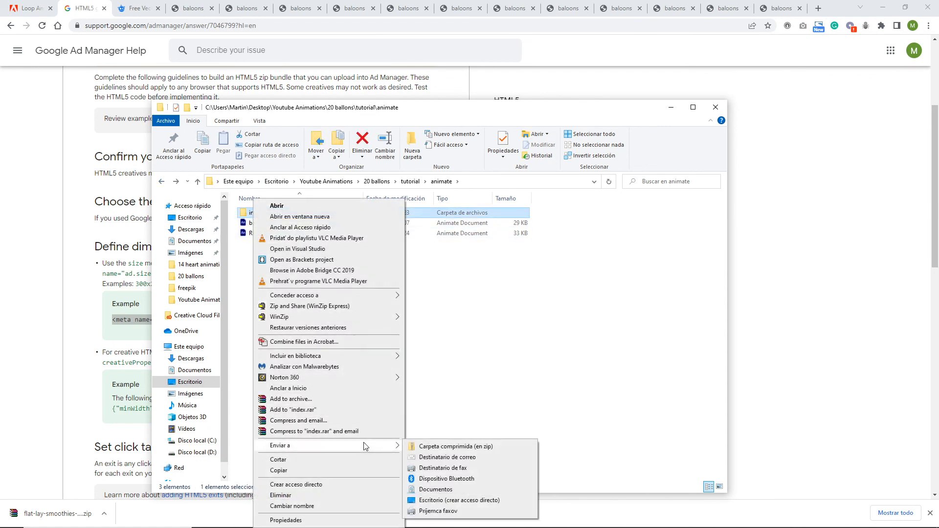
pyautogui.click(465, 447)
pyautogui.click(470, 376)
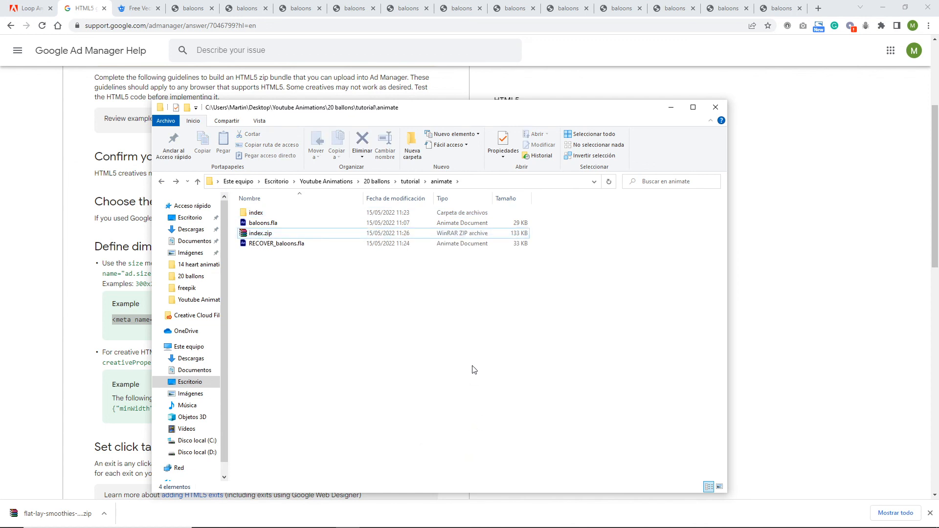
# Open the images subfolder of the index folder and select index_atlas_1.png to check its file size.
pyautogui.doubleClick(267, 216)
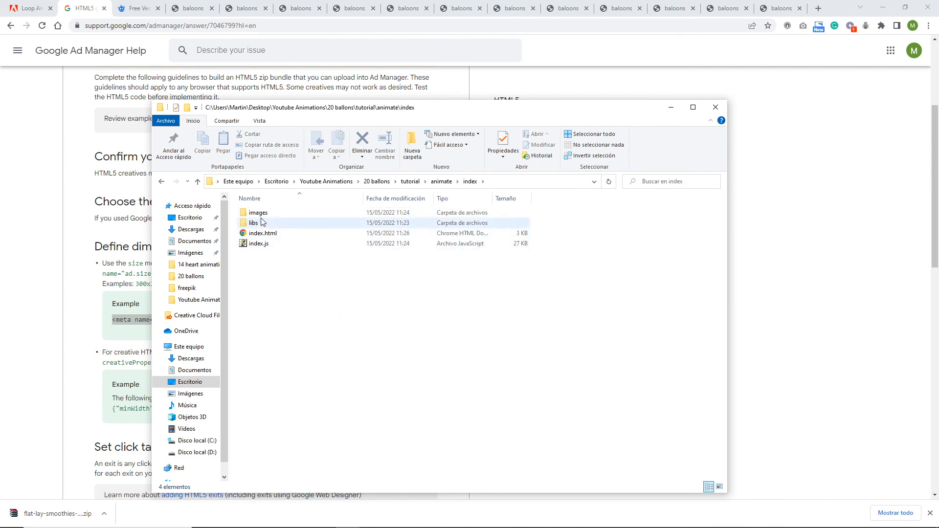
pyautogui.doubleClick(264, 214)
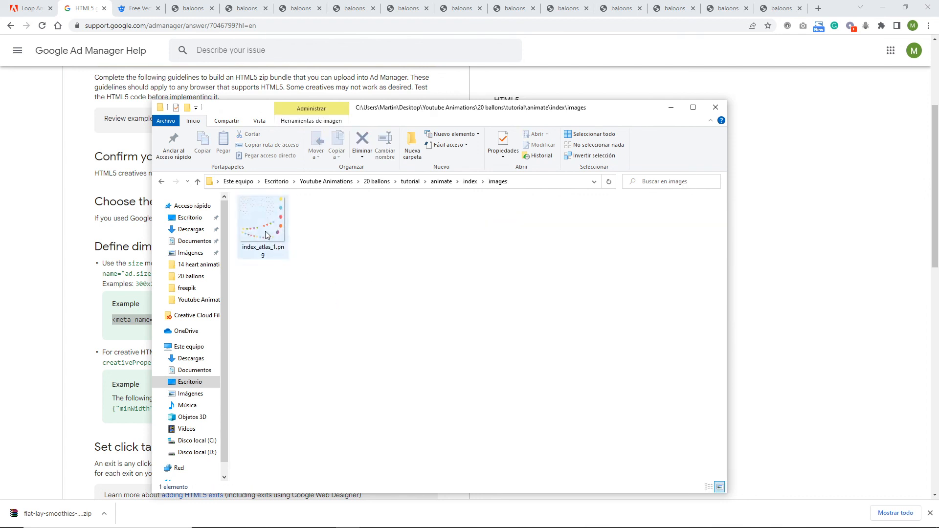
pyautogui.click(268, 236)
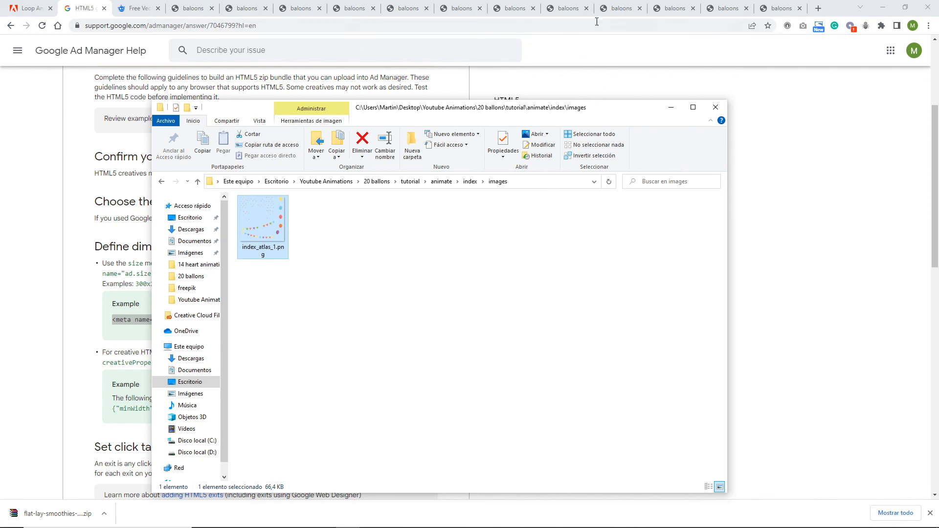
# Open tinypng.com in a Chrome tab and upload index_atlas_1.png from the images folder for compression.
pyautogui.click(565, 9)
pyautogui.click(376, 27)
pyautogui.write('tiny')
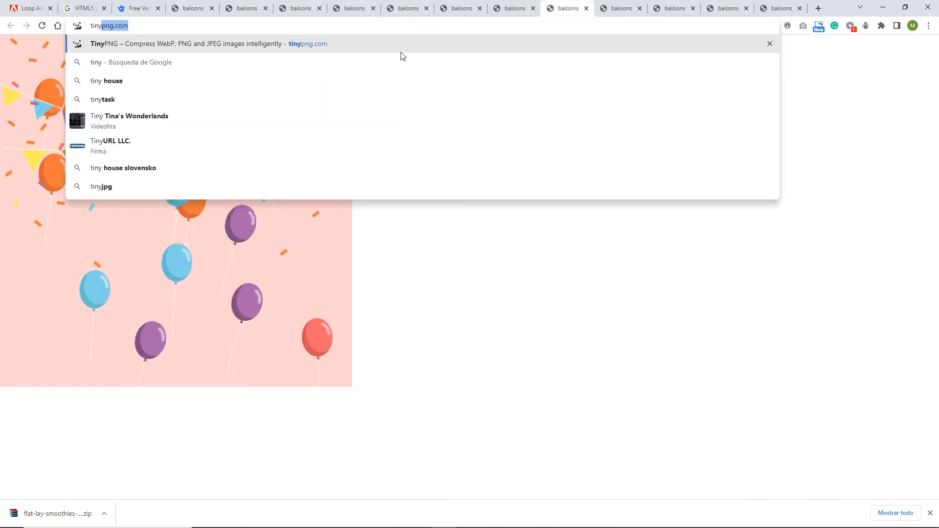
pyautogui.press('Return')
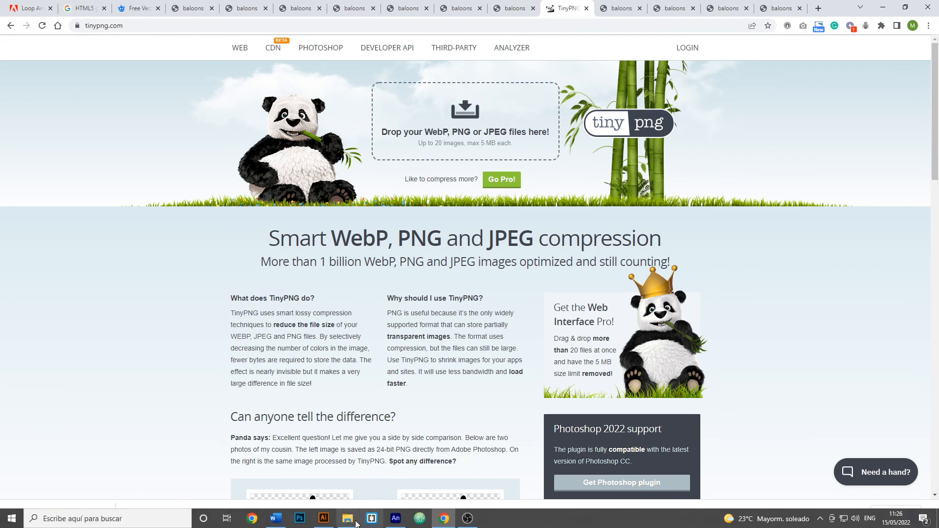
pyautogui.click(348, 519)
pyautogui.moveTo(611, 114); pyautogui.dragTo(598, 259)
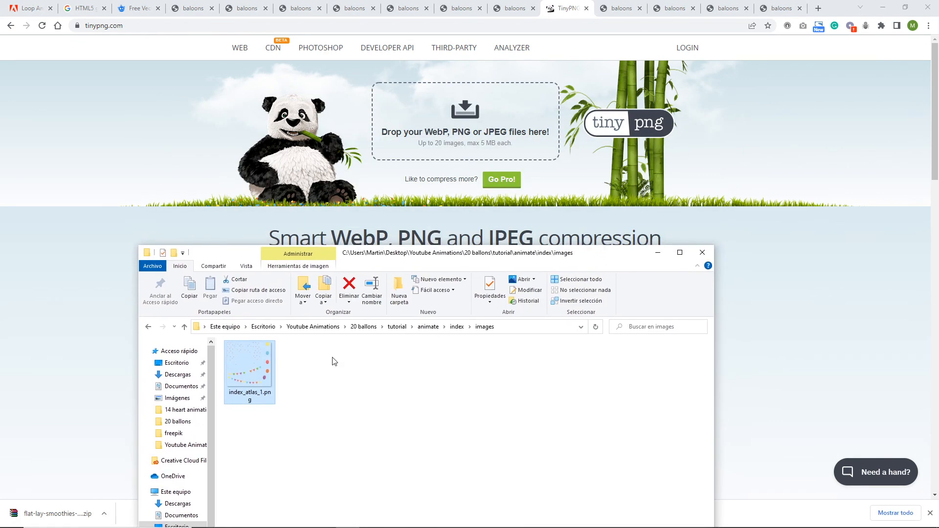
pyautogui.moveTo(254, 374); pyautogui.dragTo(433, 144)
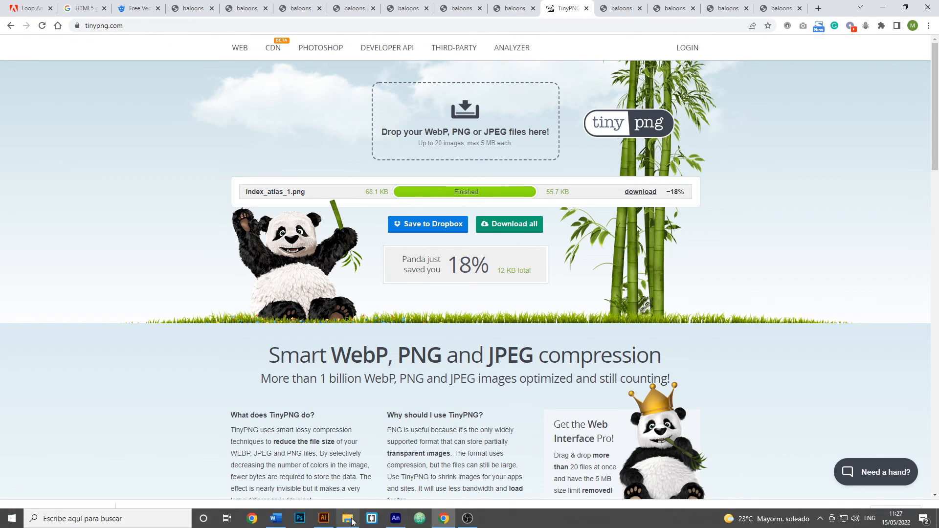
# Switch back to baloons.fla in Animate, show the Timeline and shrink it so the whole stage is in view.
pyautogui.click(349, 520)
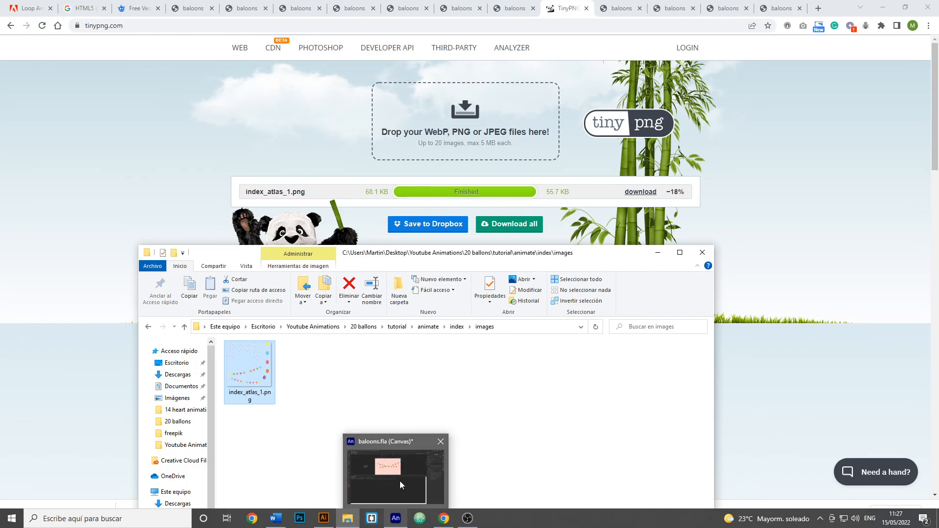
pyautogui.click(401, 478)
pyautogui.click(54, 256)
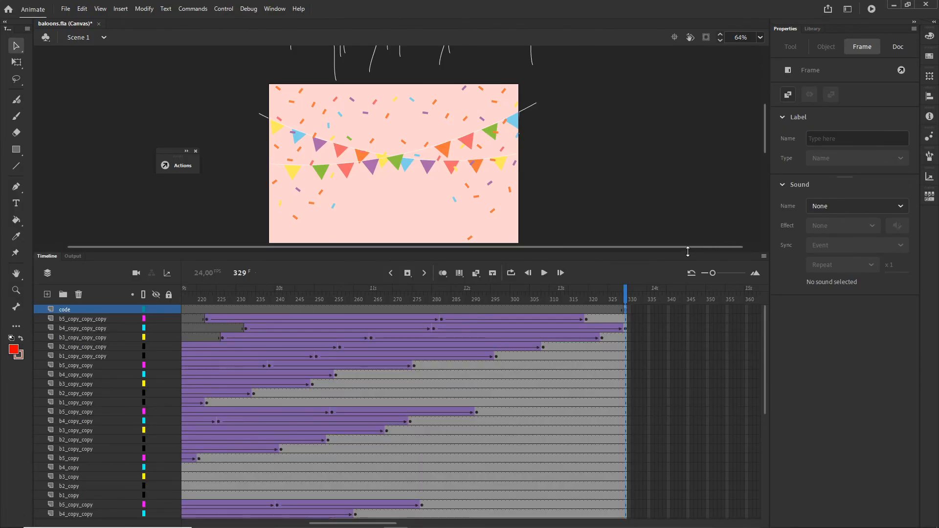
pyautogui.moveTo(688, 251); pyautogui.dragTo(694, 404)
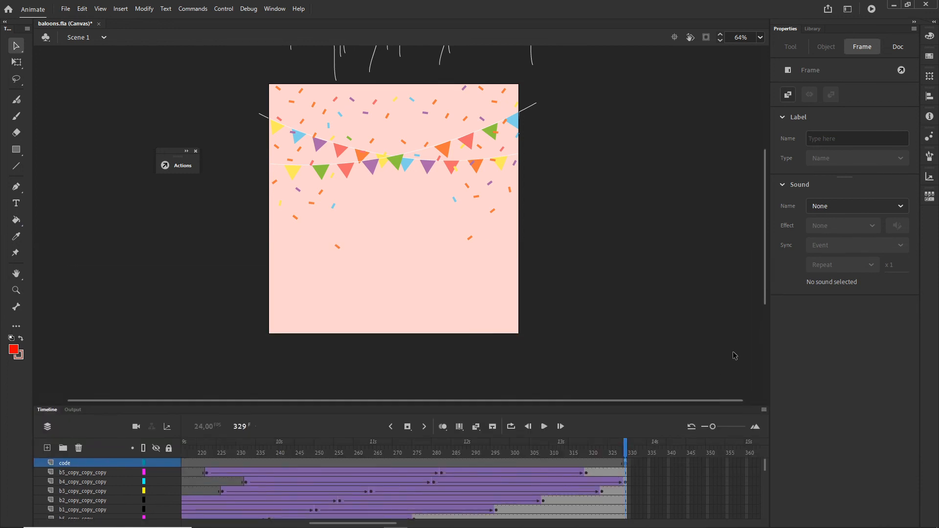